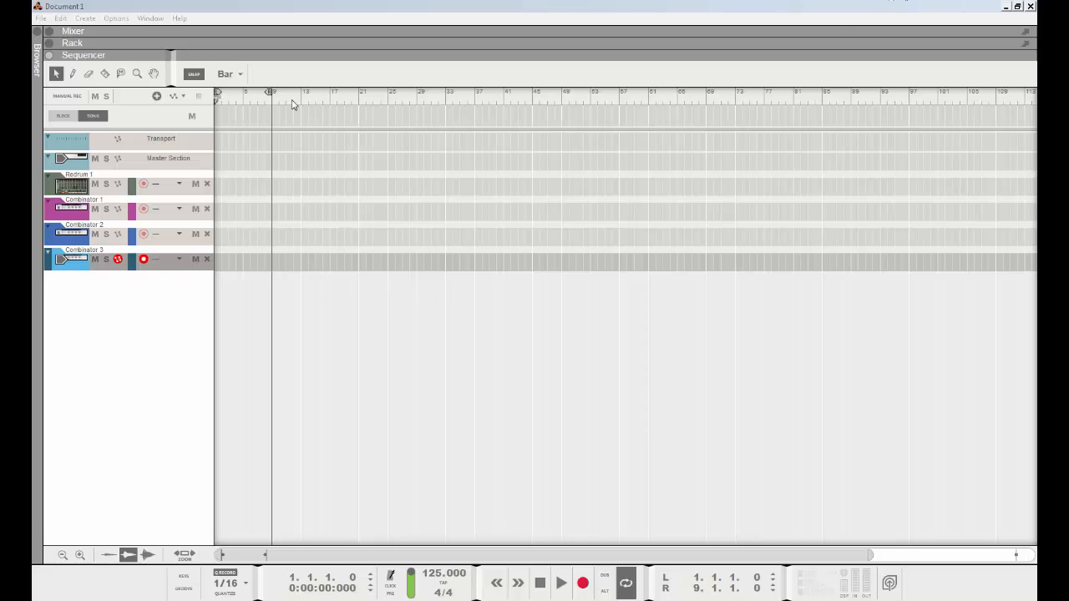
Step: Open the Preferences, examine the general settings including the default song template, and close them
left_click(61, 19)
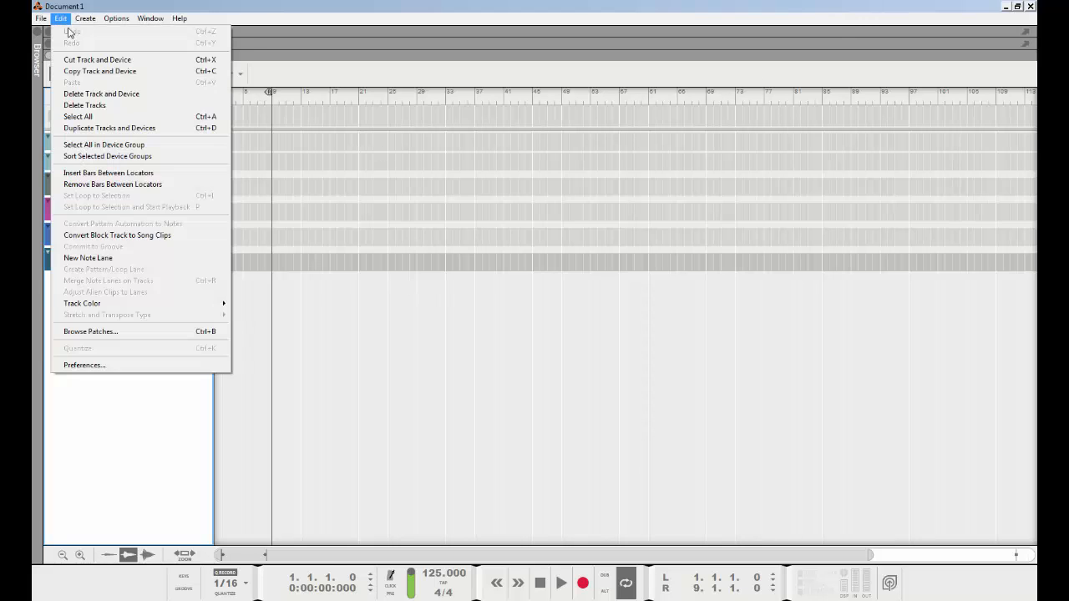
left_click(96, 365)
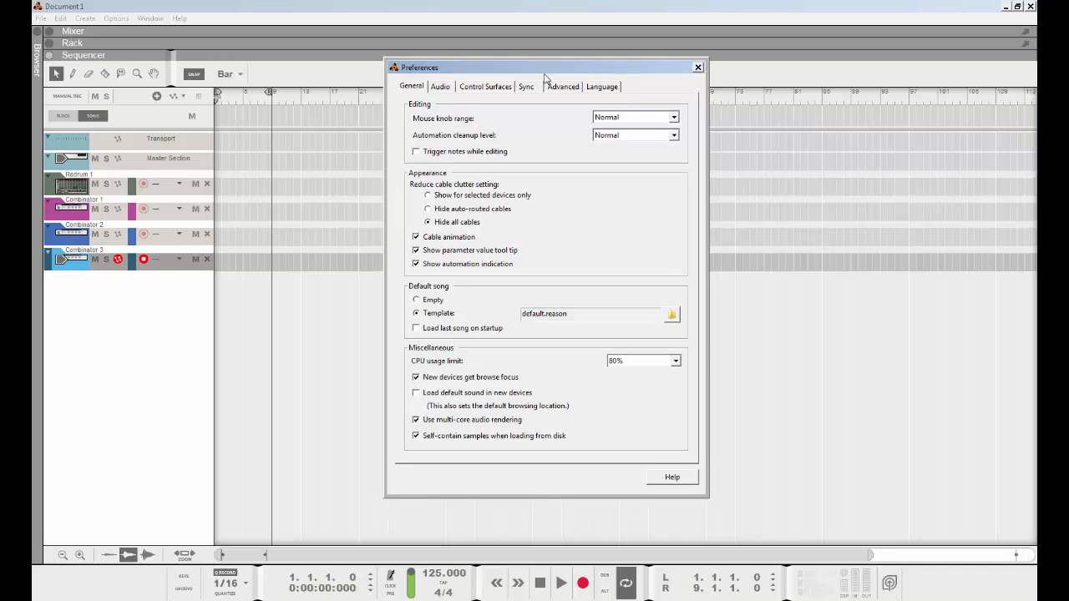
left_click_drag(556, 67, 647, 100)
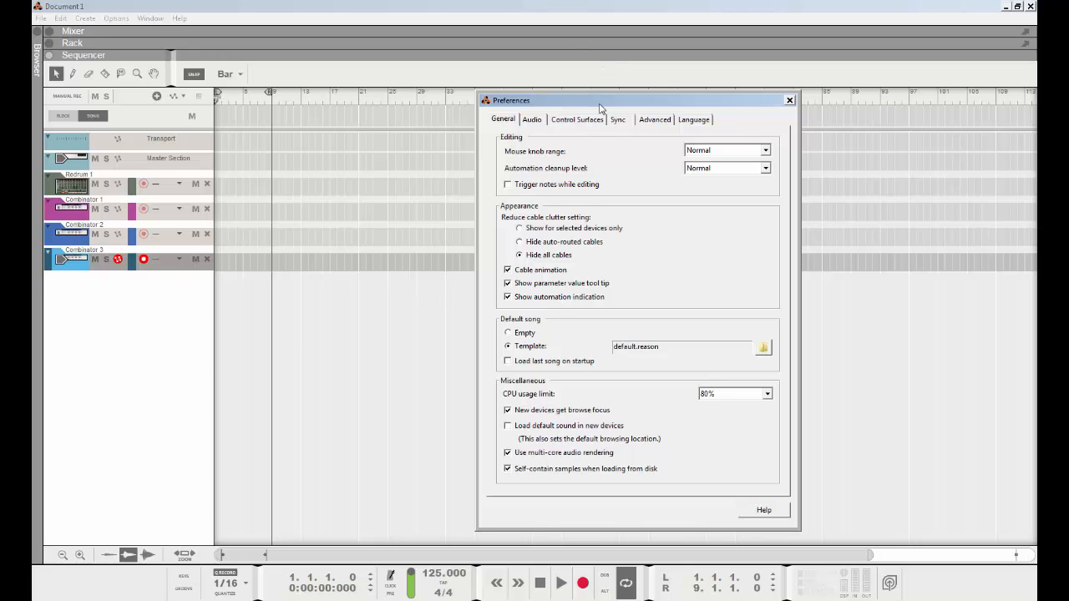
left_click_drag(602, 108, 575, 114)
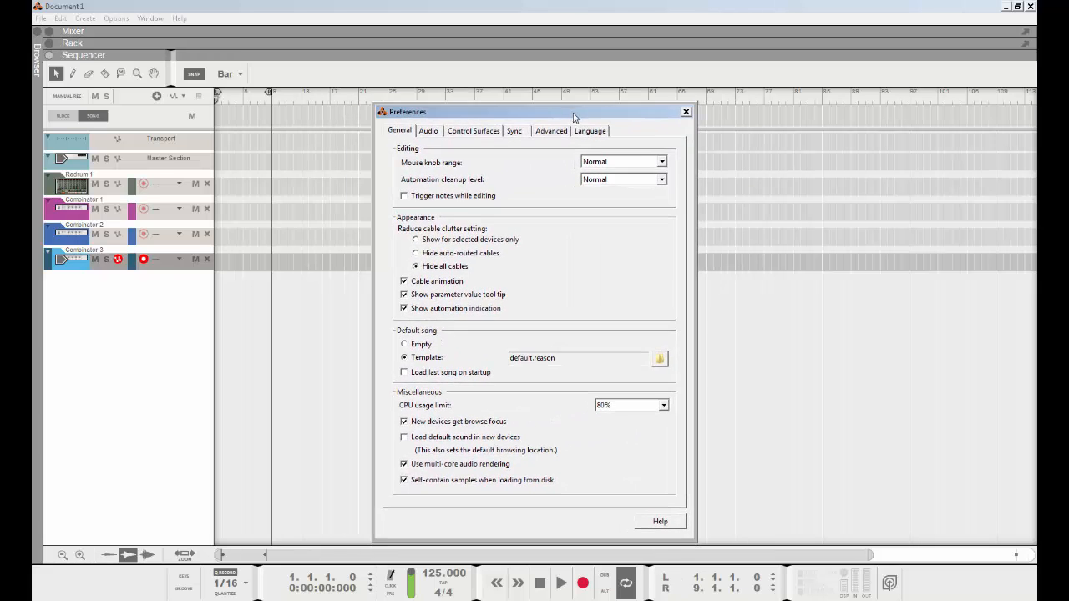
left_click(688, 112)
left_click(482, 9)
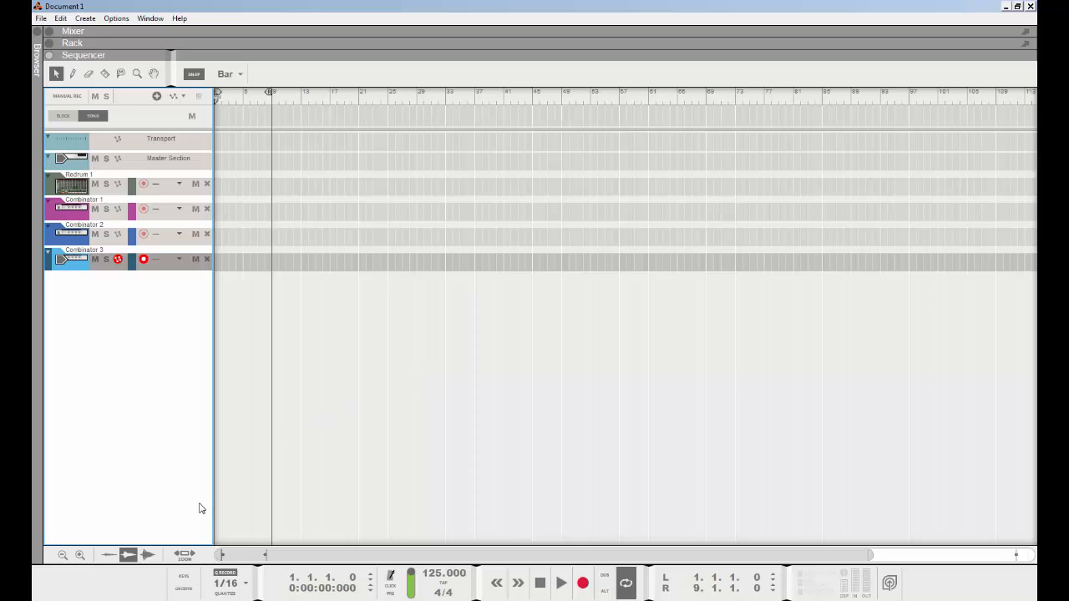
Step: Switch to Windows Explorer and select the default Reason song file on the My Music (J:) drive
right_click(169, 600)
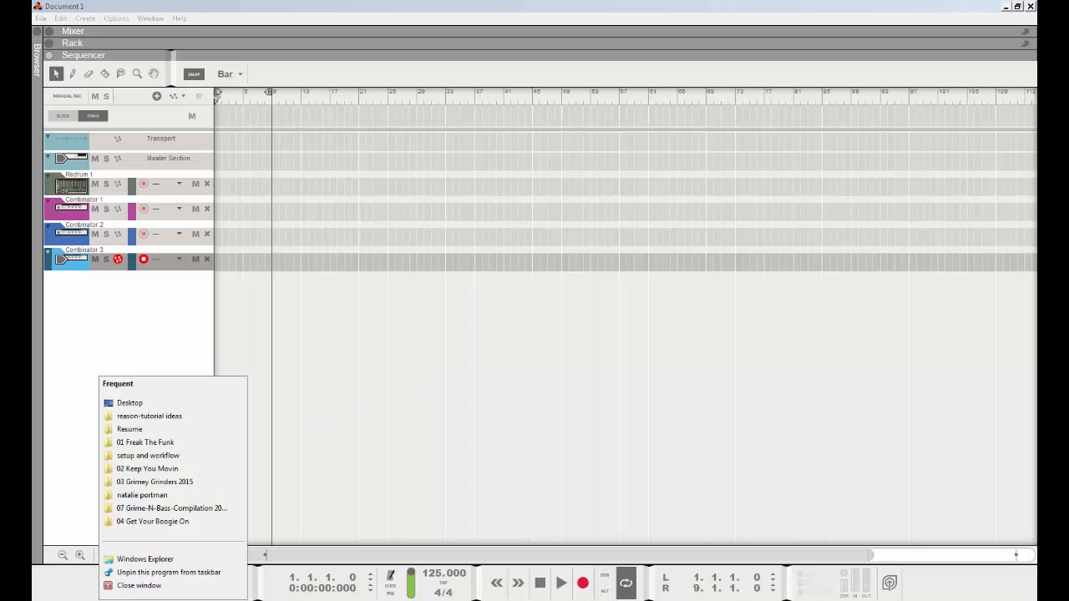
left_click(159, 587)
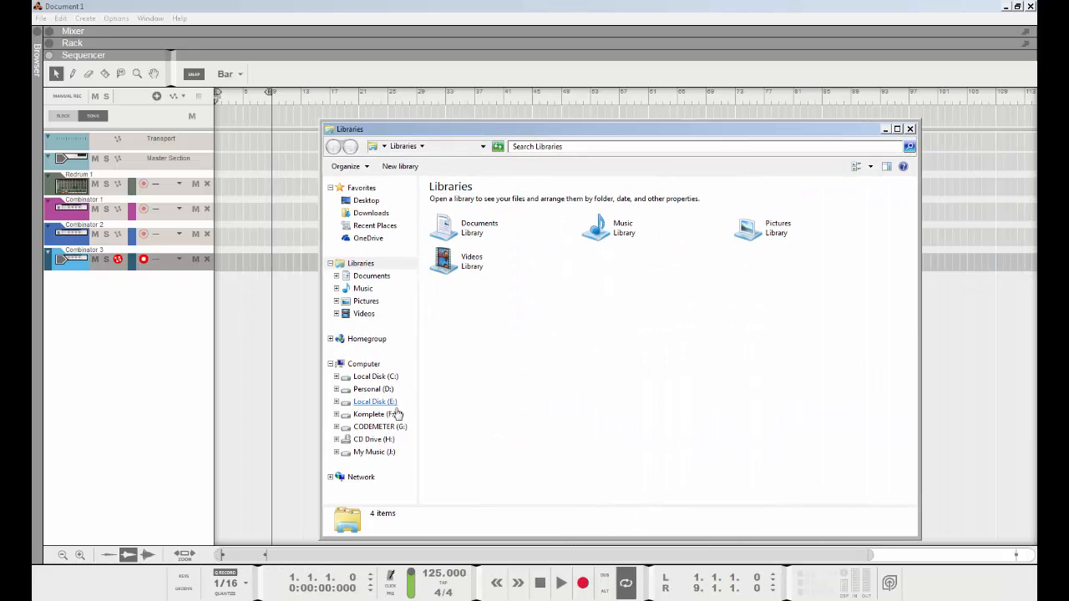
left_click(373, 454)
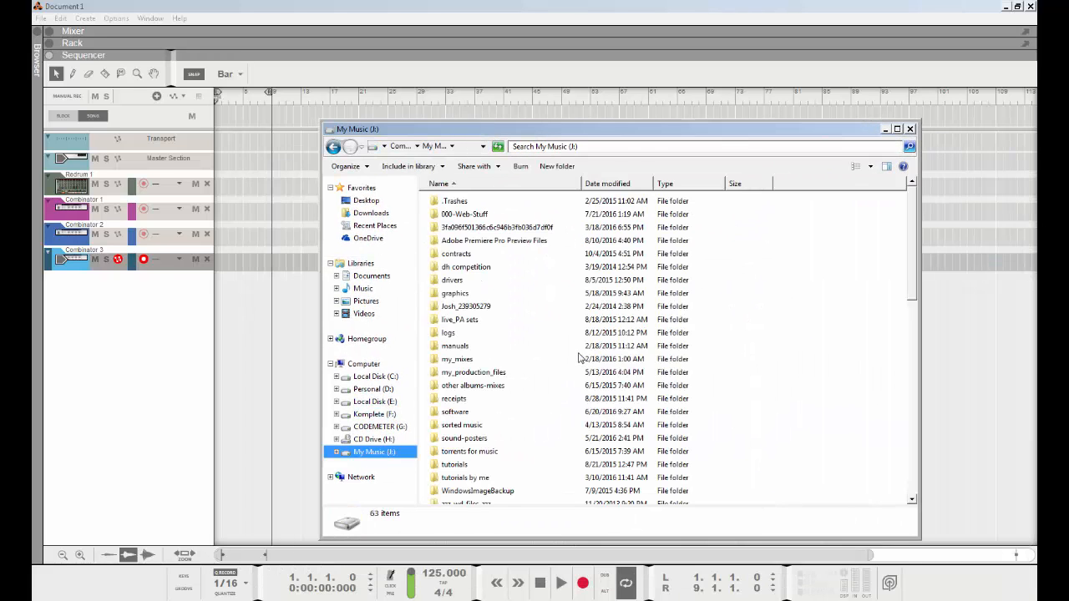
left_click(547, 379)
scroll(547, 379, "down", 5)
scroll(547, 384, "up", 6)
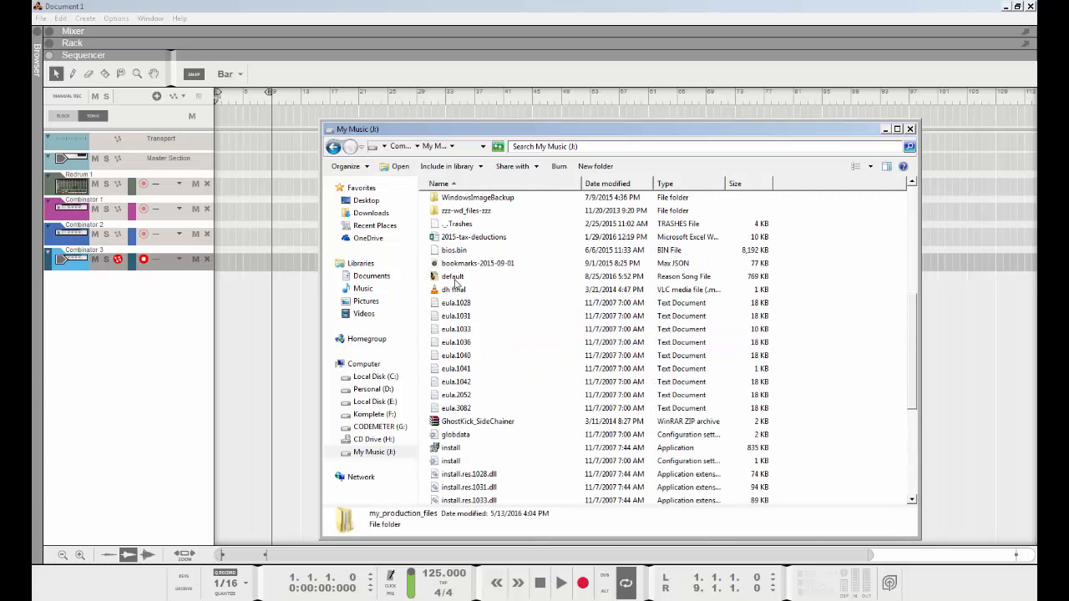
left_click(455, 278)
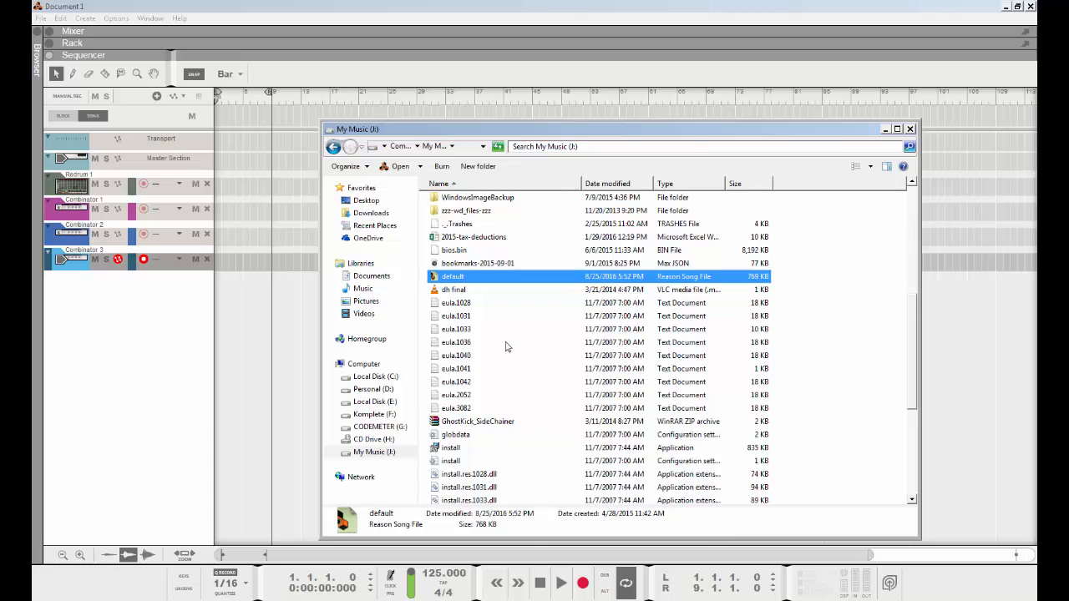
Step: Close the current song and open the default Reason song file from the My Music (J:) drive
left_click(1031, 7)
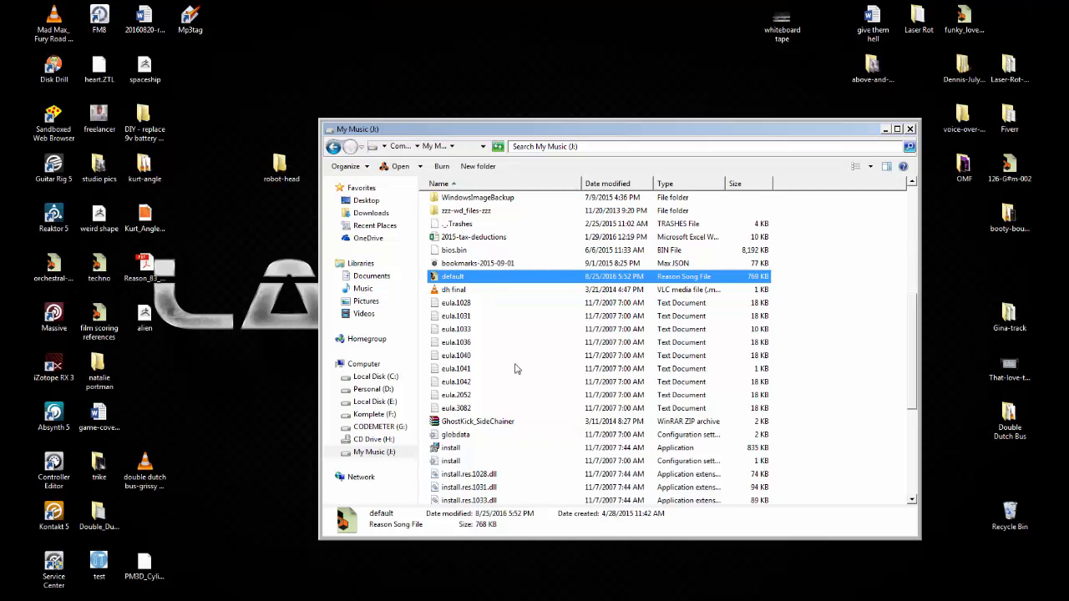
double_click(456, 279)
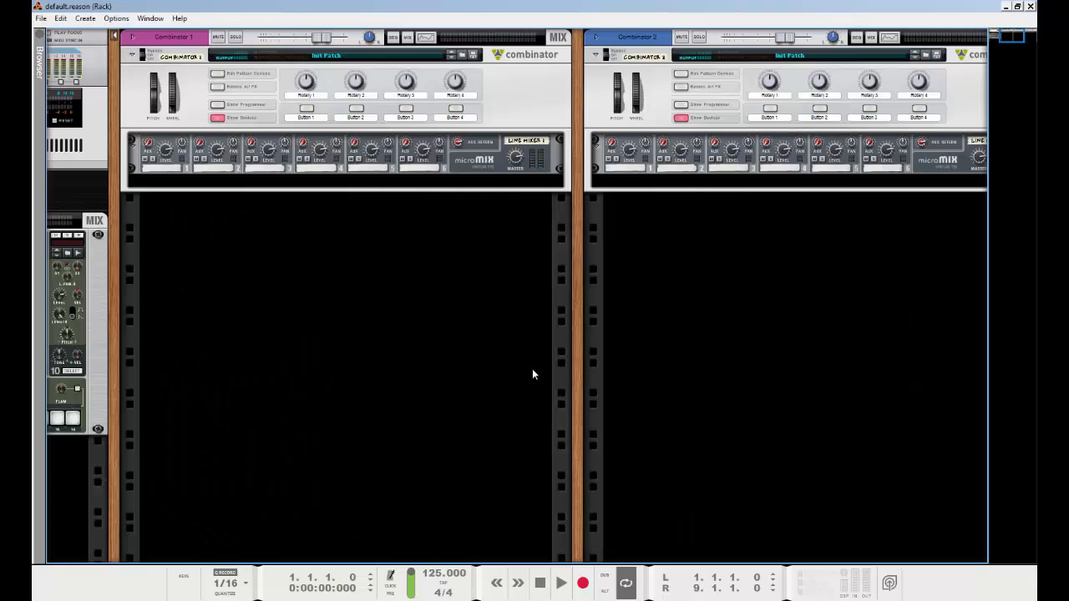
left_click(39, 18)
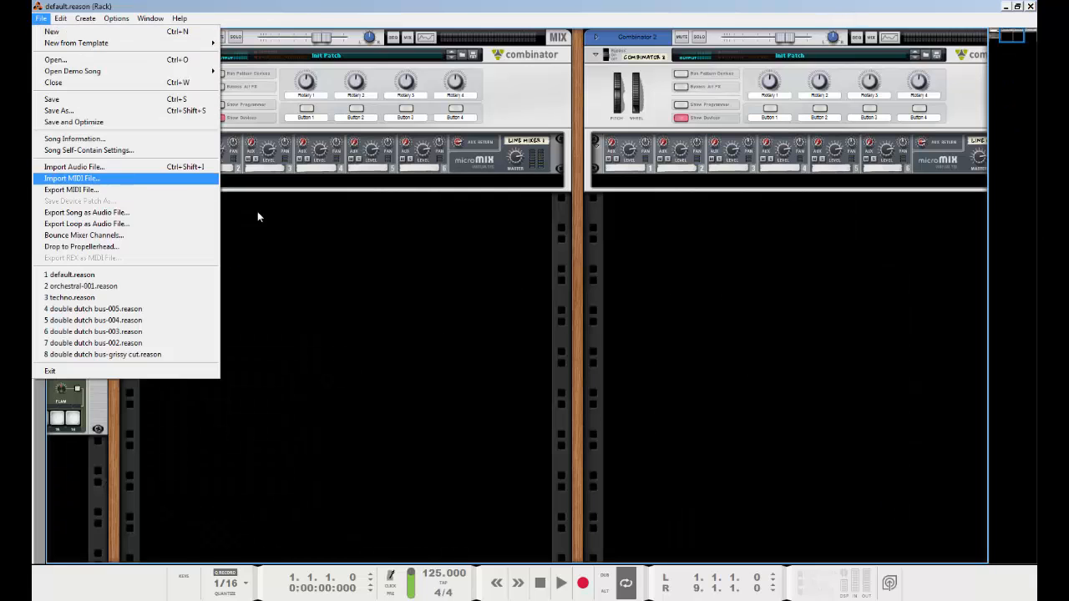
left_click(506, 279)
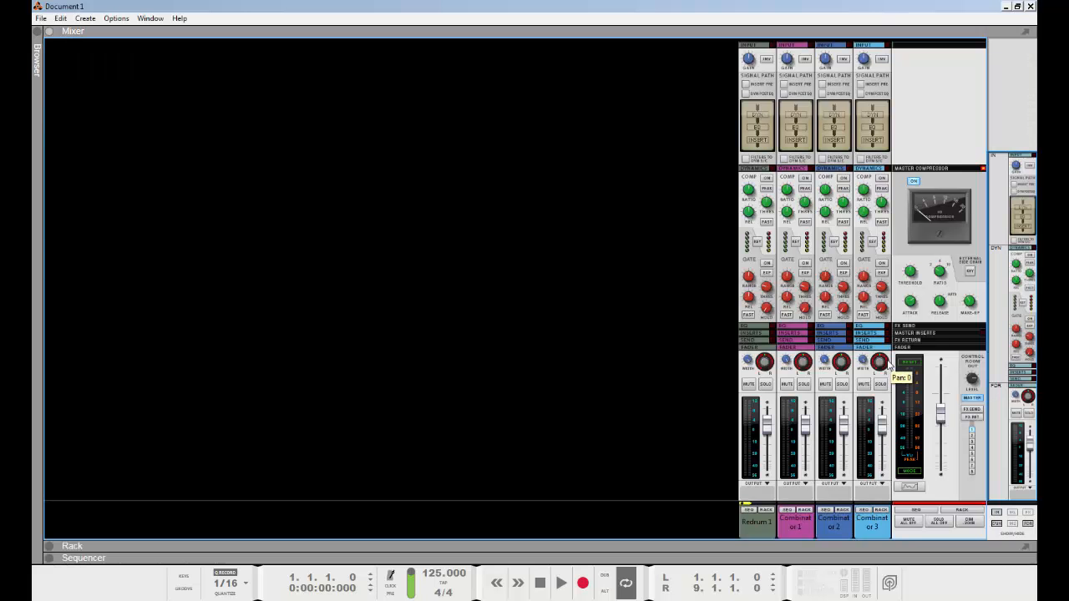
Step: Show the rack and the sequencer individually, and compare single views with the mixer, rack and sequencer displayed together
key("F6")
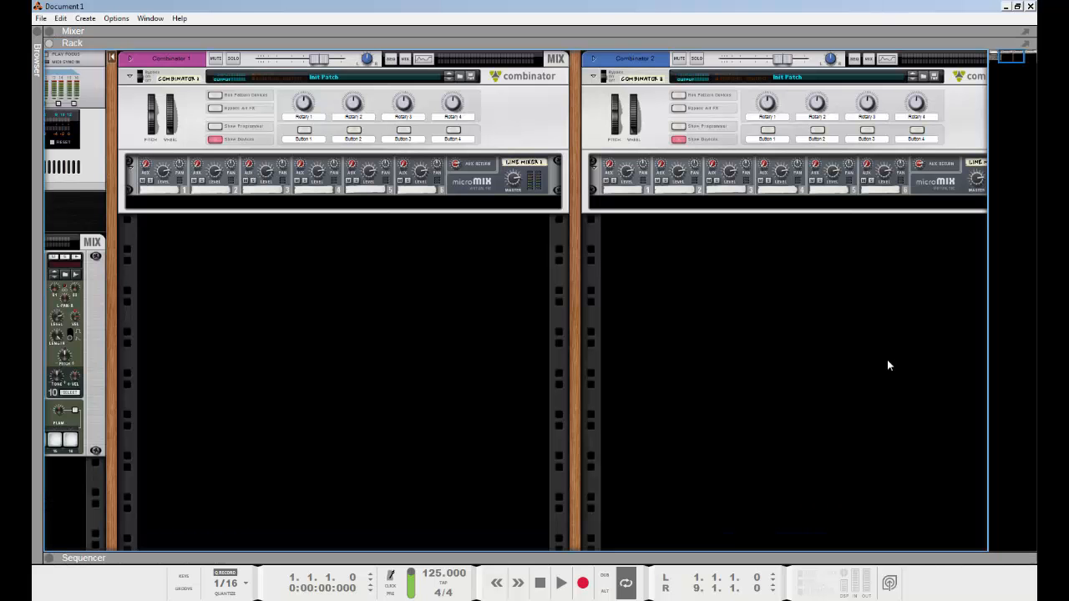
key("F7")
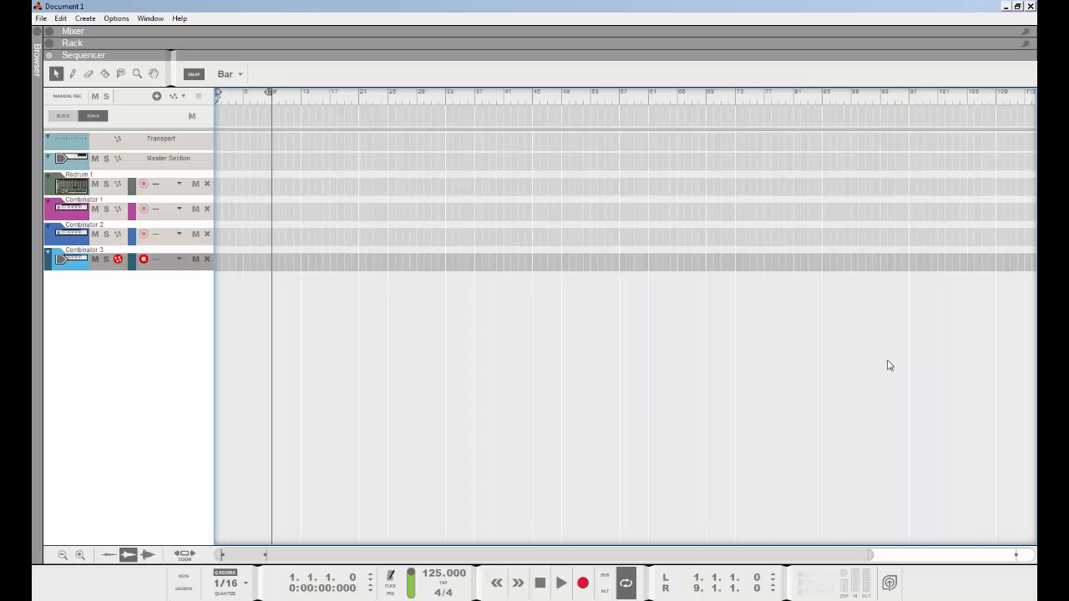
key("F8")
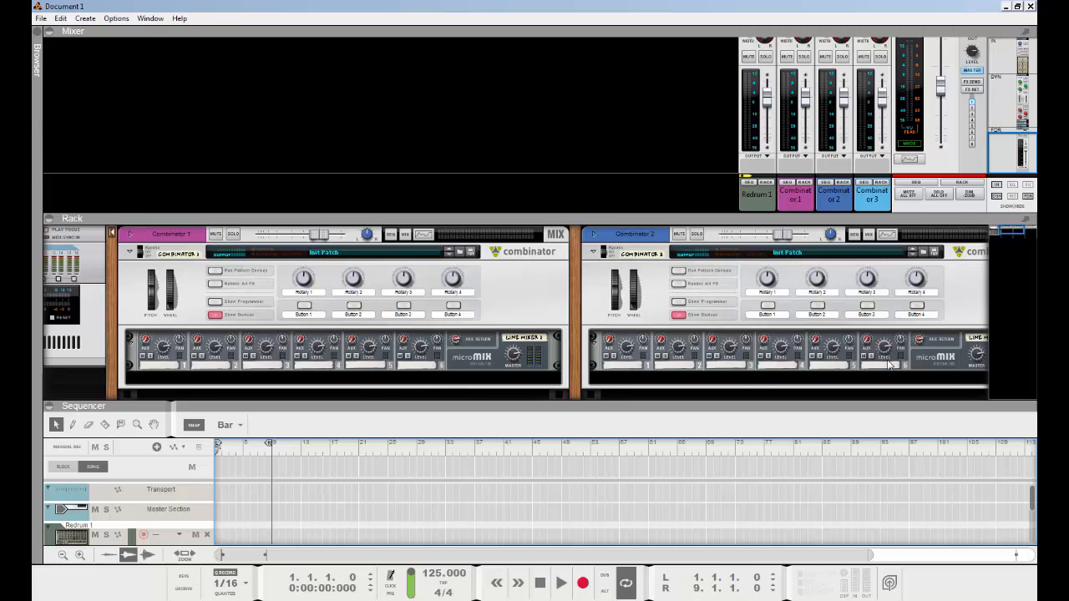
key("F6")
key("F8")
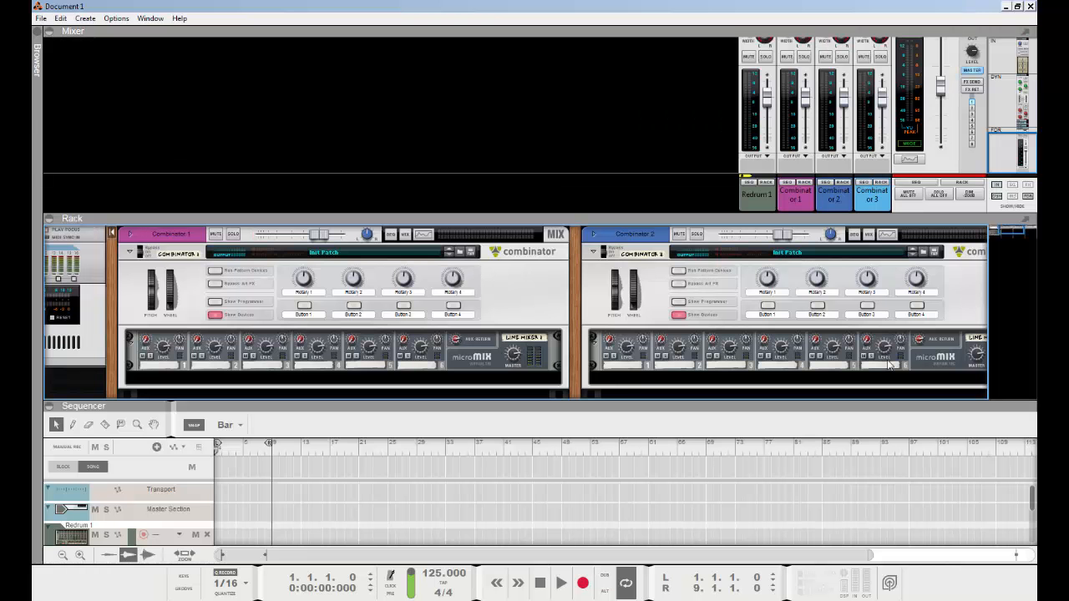
key("F6")
key("F8")
key("F5")
key("F8")
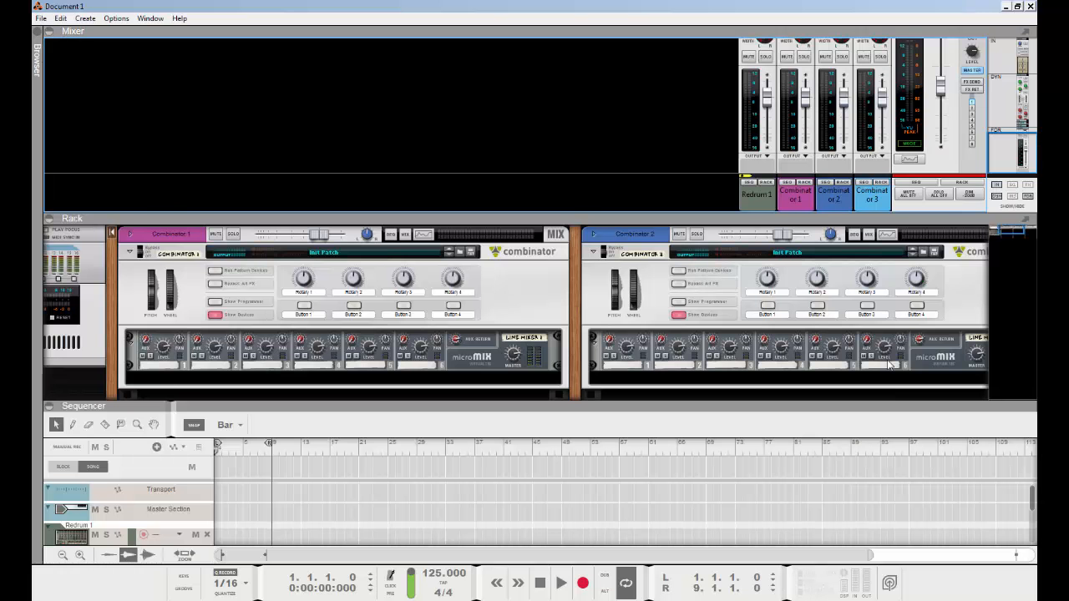
Step: Cycle through the full-window rack, sequencer and mixer views, ending on the mixer
key("F6")
key("F7")
key("F5")
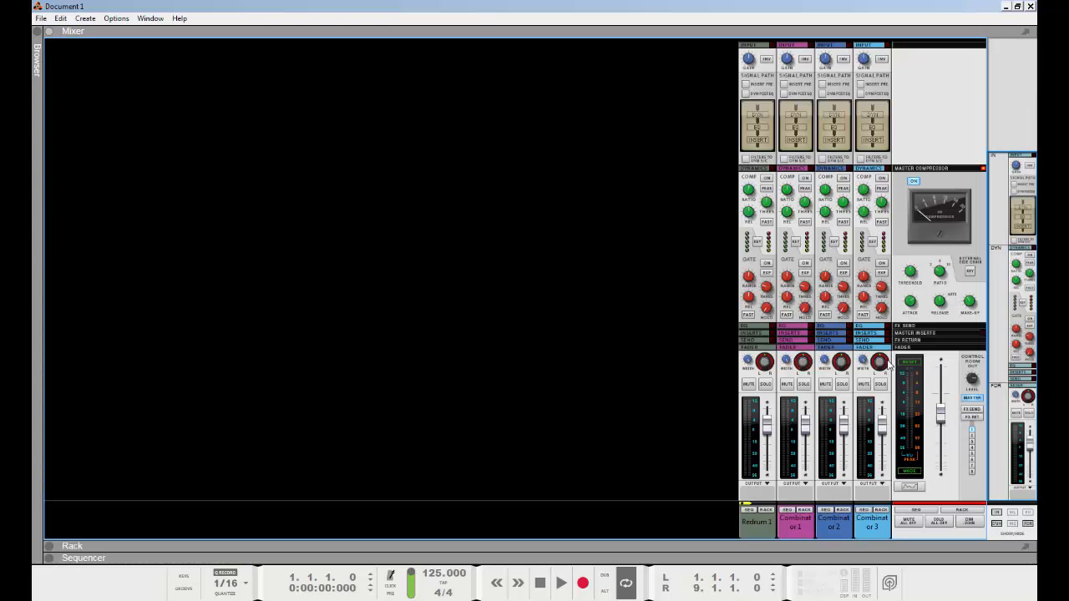
key("F7")
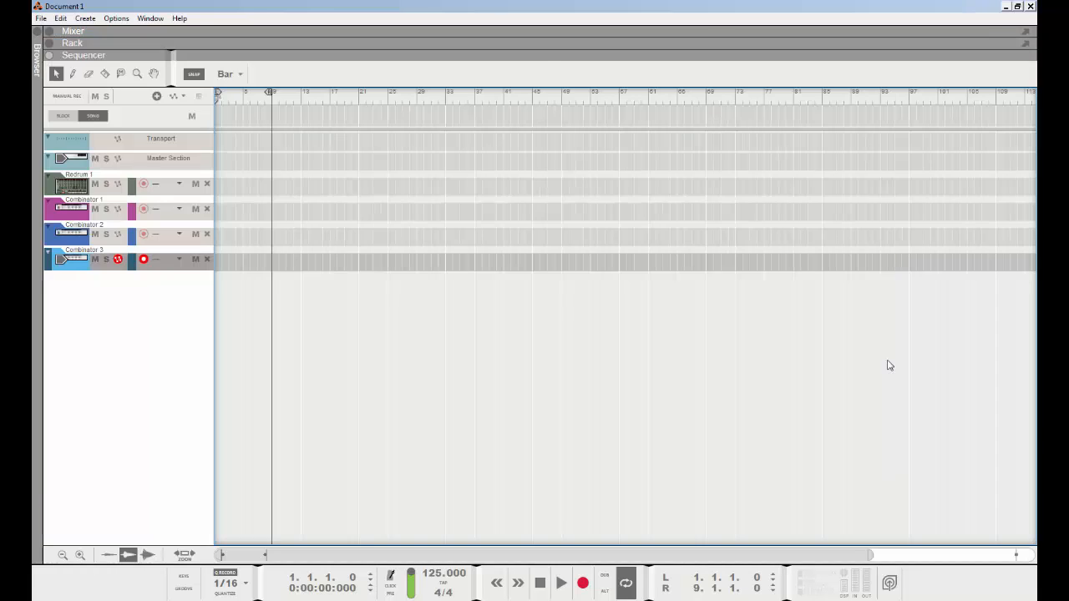
key("F5")
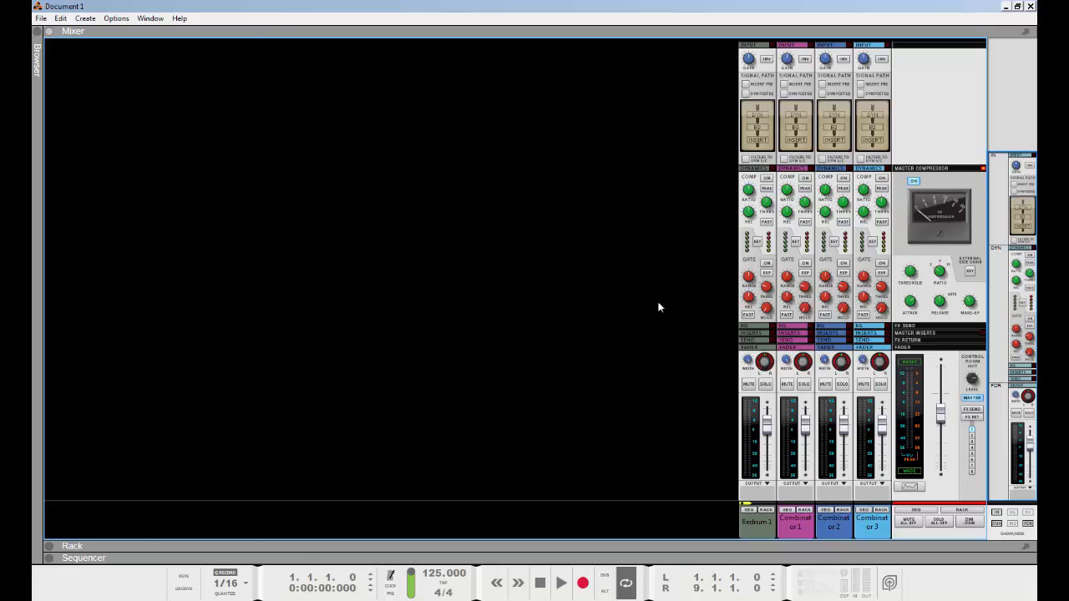
Step: Show and hide the browser beside the mixer twice
key("F3")
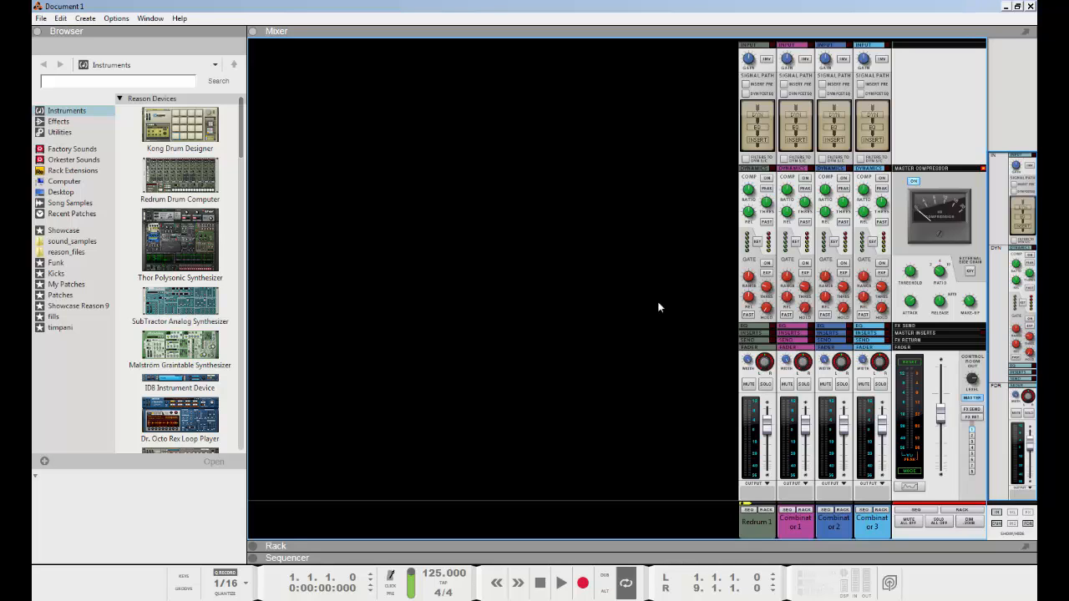
key("F3")
key("F3")
key("F3")
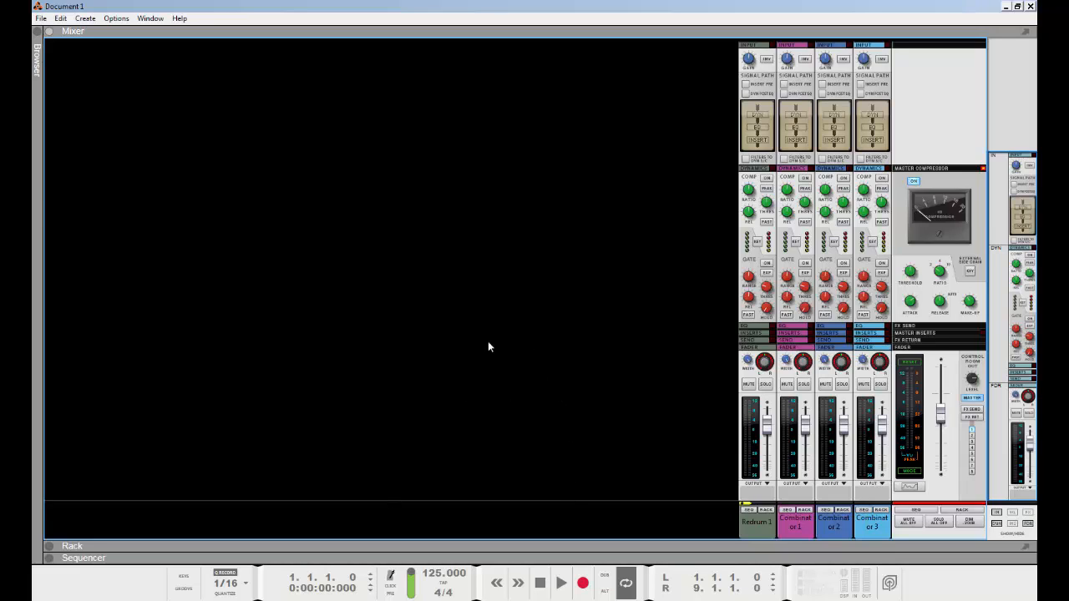
Step: Display the rack and examine its columns, including the Combinators, Redrum, Master Section and Hardware Interface
key("F6")
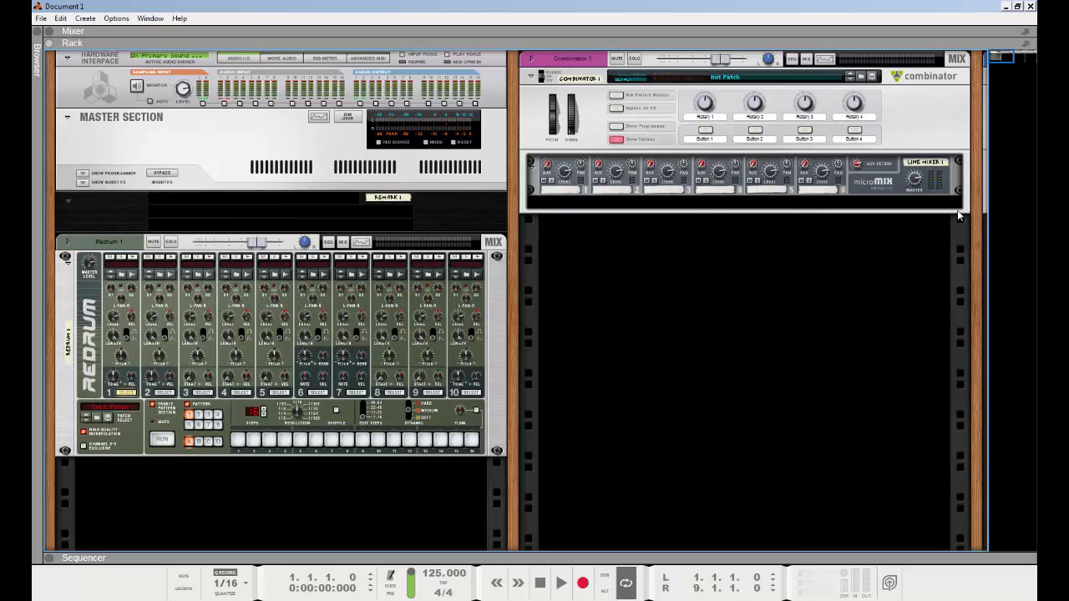
left_click_drag(972, 227, 310, 393)
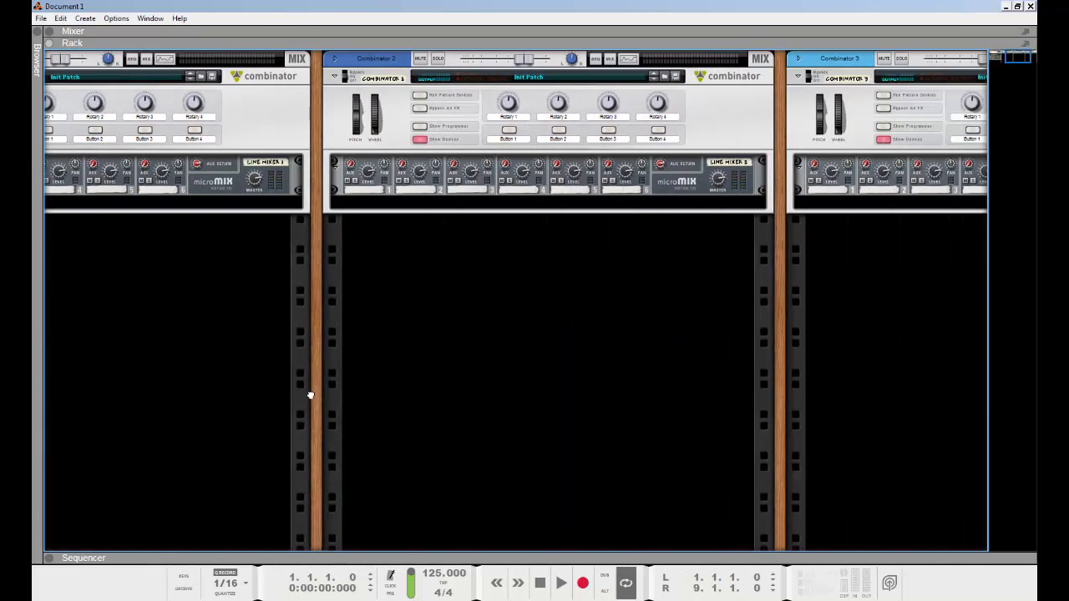
left_click_drag(872, 315, 892, 318)
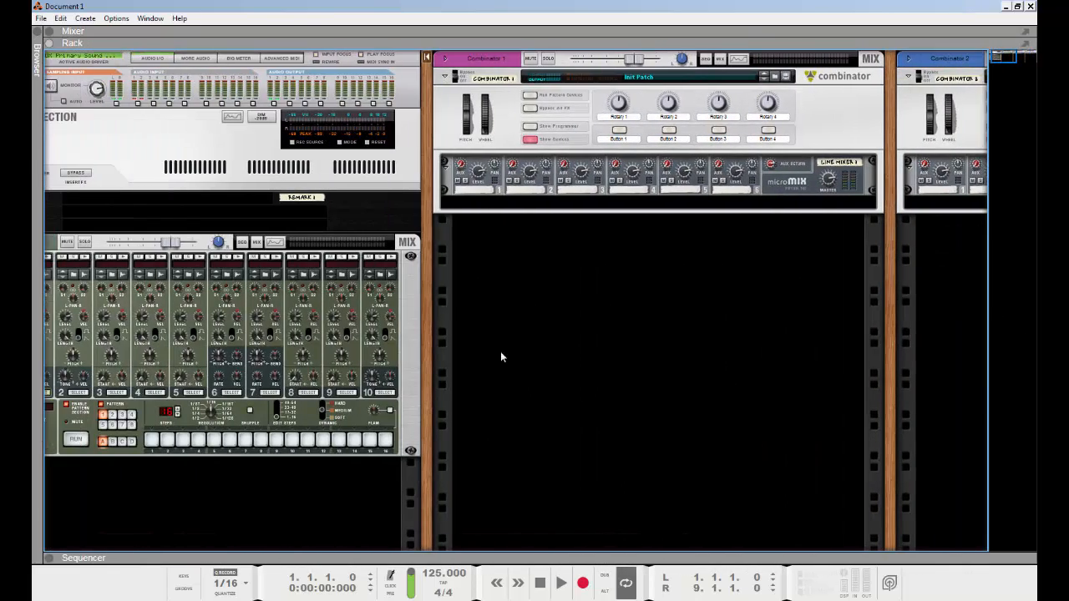
left_click_drag(427, 324, 514, 320)
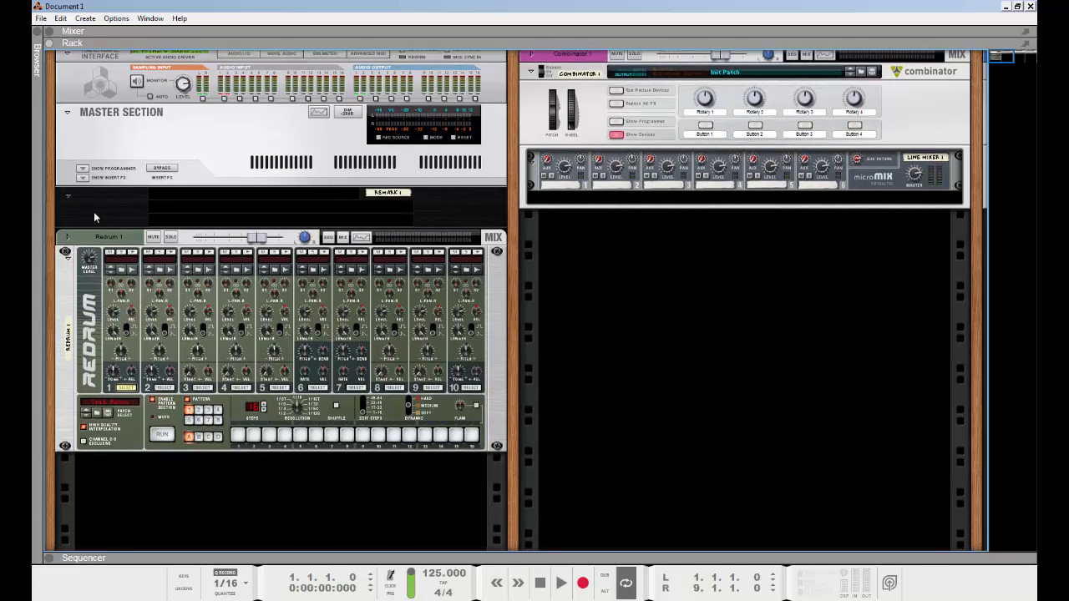
left_click(260, 126)
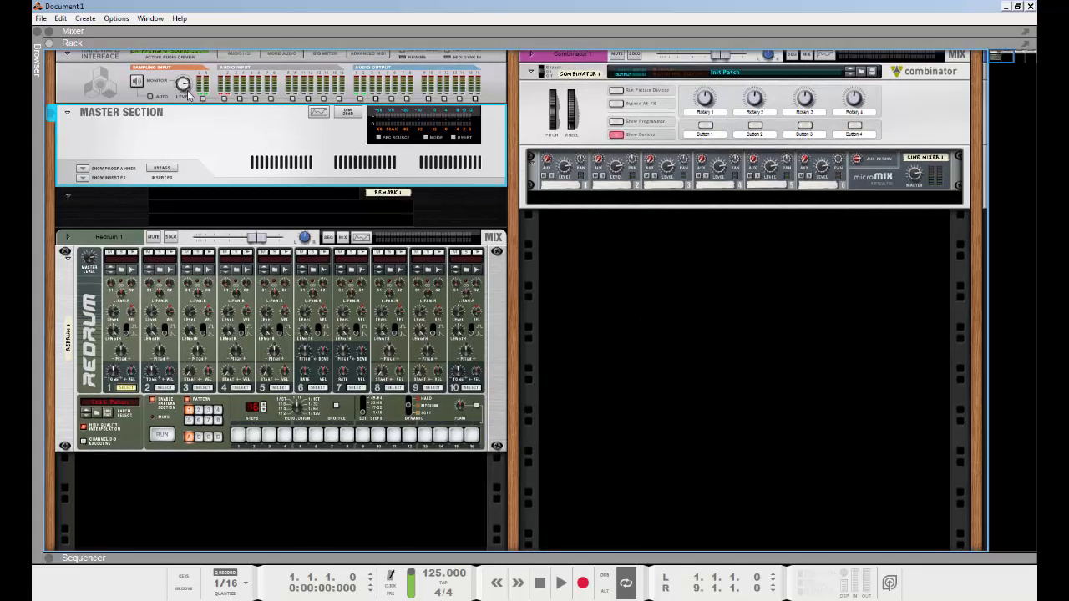
left_click(69, 75)
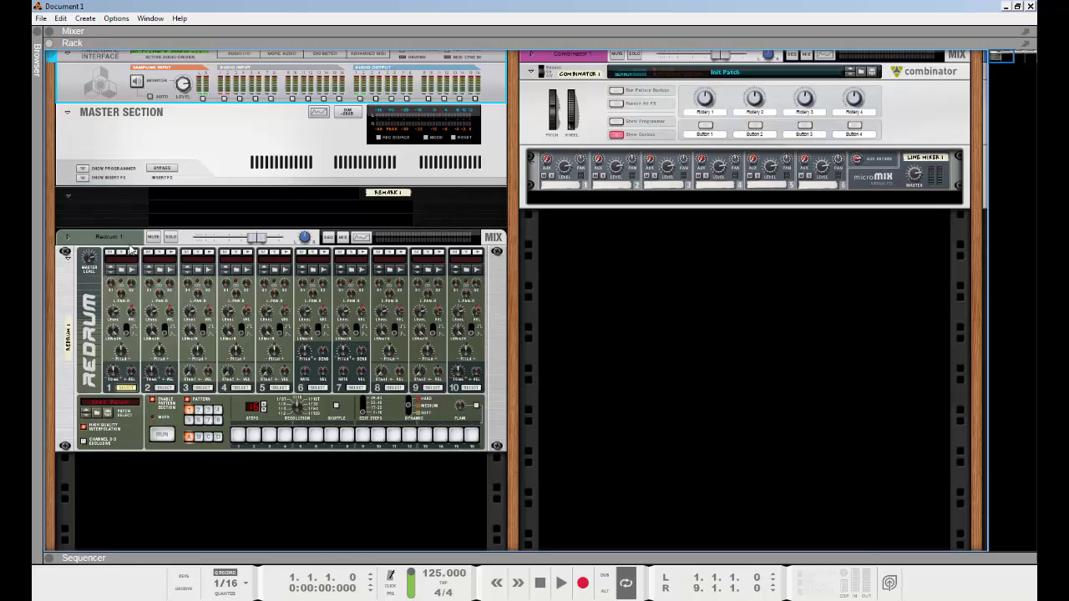
scroll(216, 170, "down", 1)
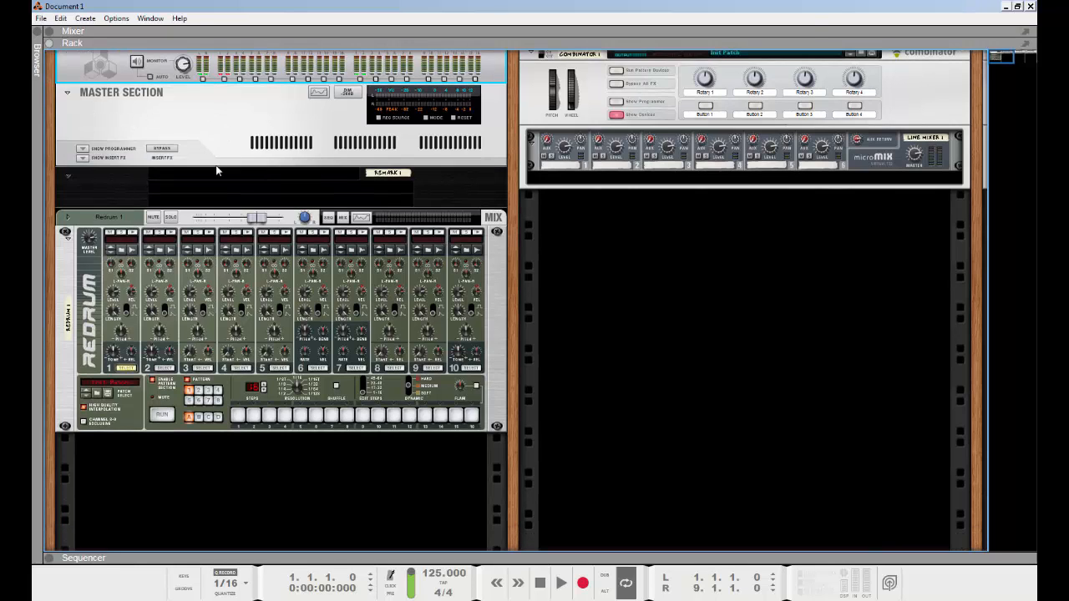
scroll(216, 171, "up", 1)
Step: Enter the text "dfgjfgdhjf" on the first line of the Remark 1 device above Redrum
left_click(493, 214)
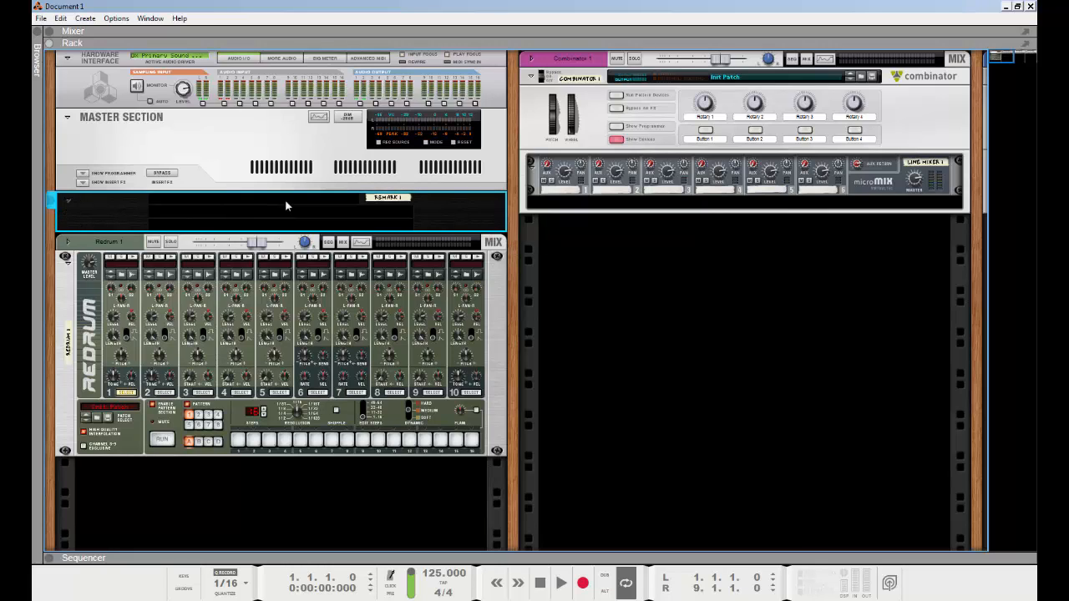
double_click(212, 204)
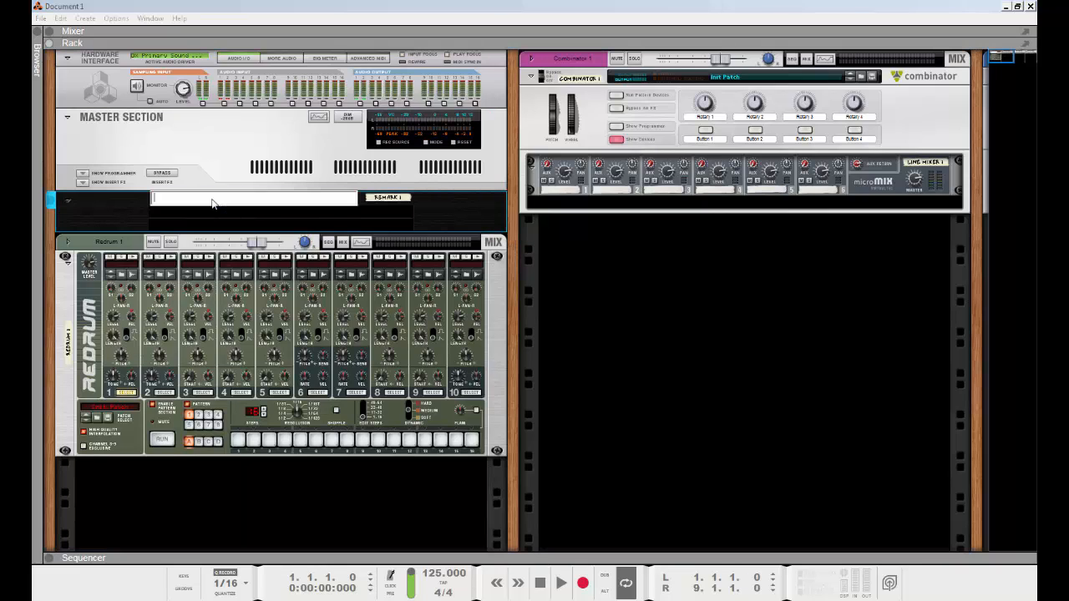
type("dfgjfgdhjf")
key("Return")
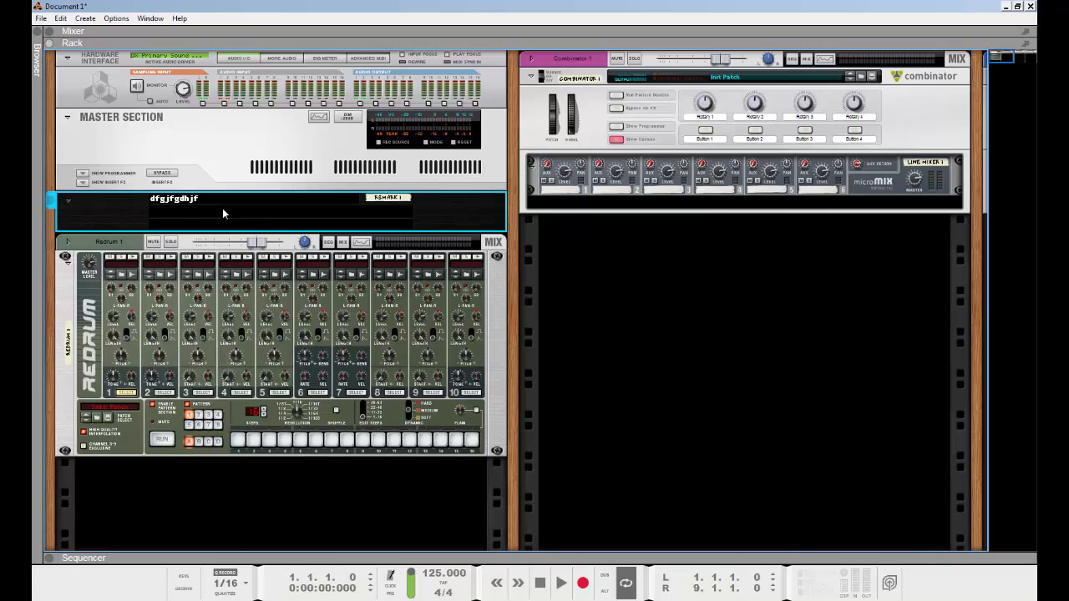
Step: Clear the text from the first line of the Remark 1 device above Redrum
double_click(218, 196)
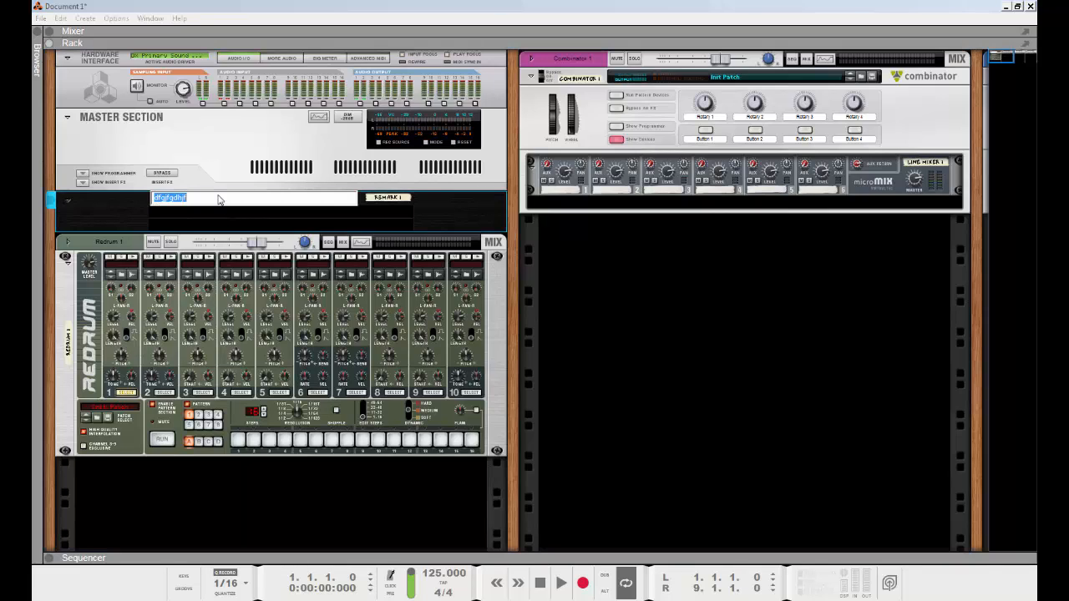
key("BackSpace")
left_click(516, 288)
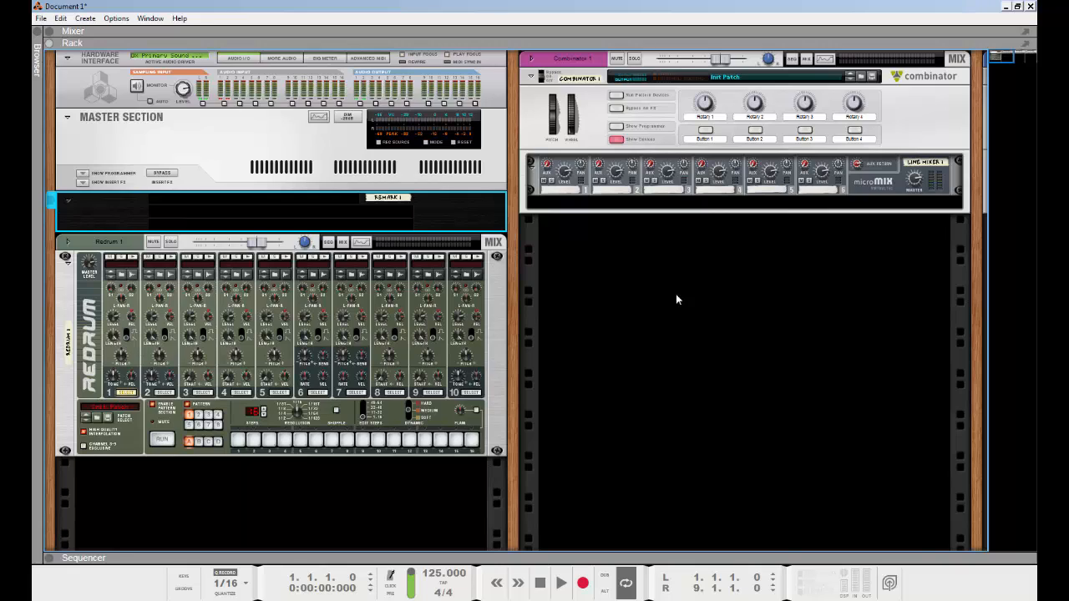
Step: Examine the Redrum column and the neighbouring Combinator columns with their Line Mixers in the rack
left_click(500, 299)
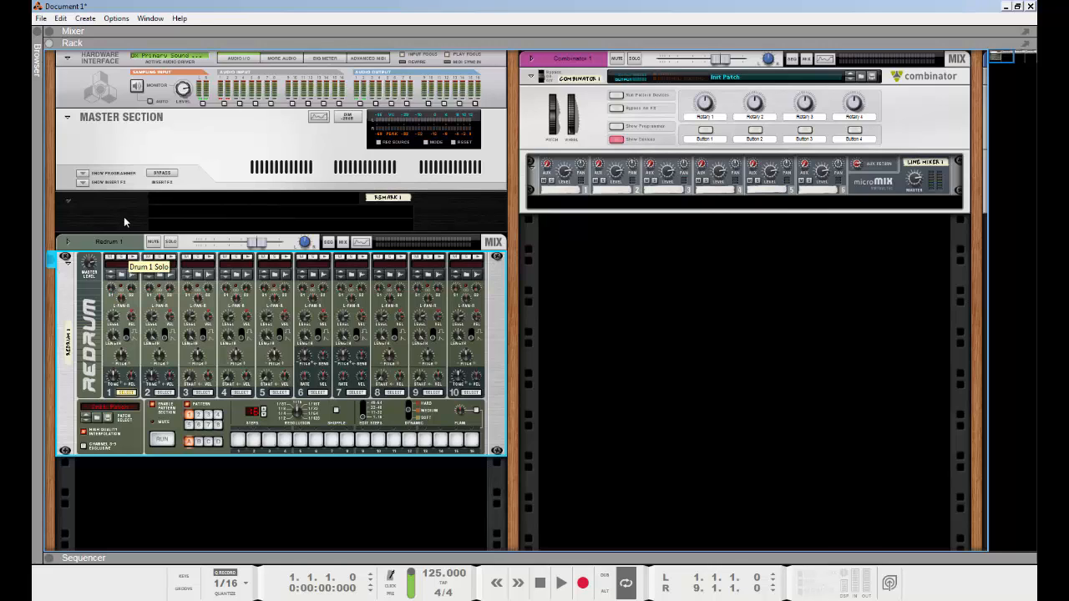
left_click(583, 370)
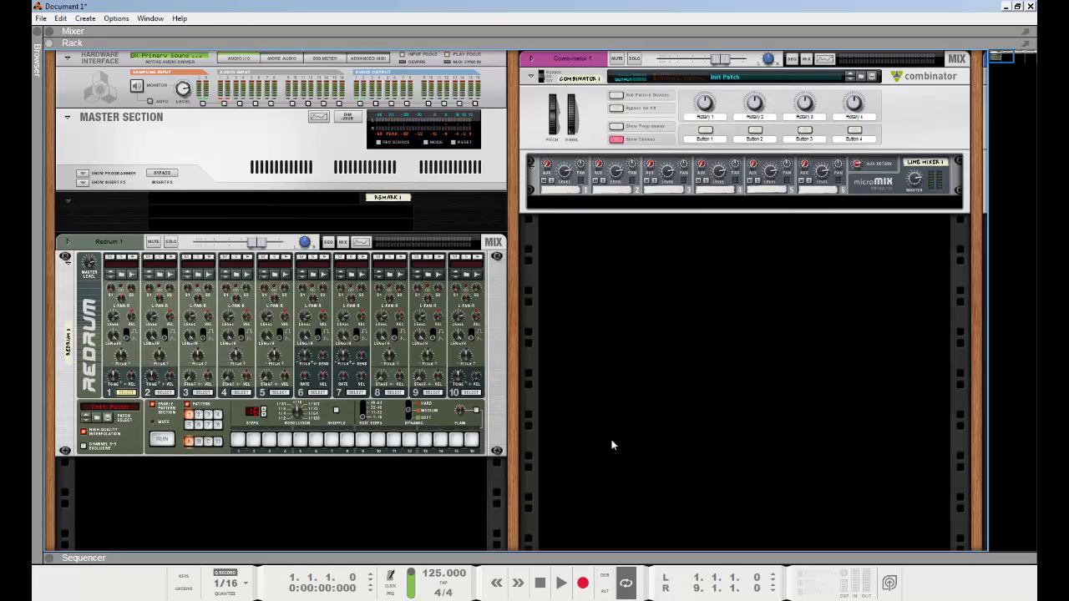
left_click_drag(978, 305, 458, 433)
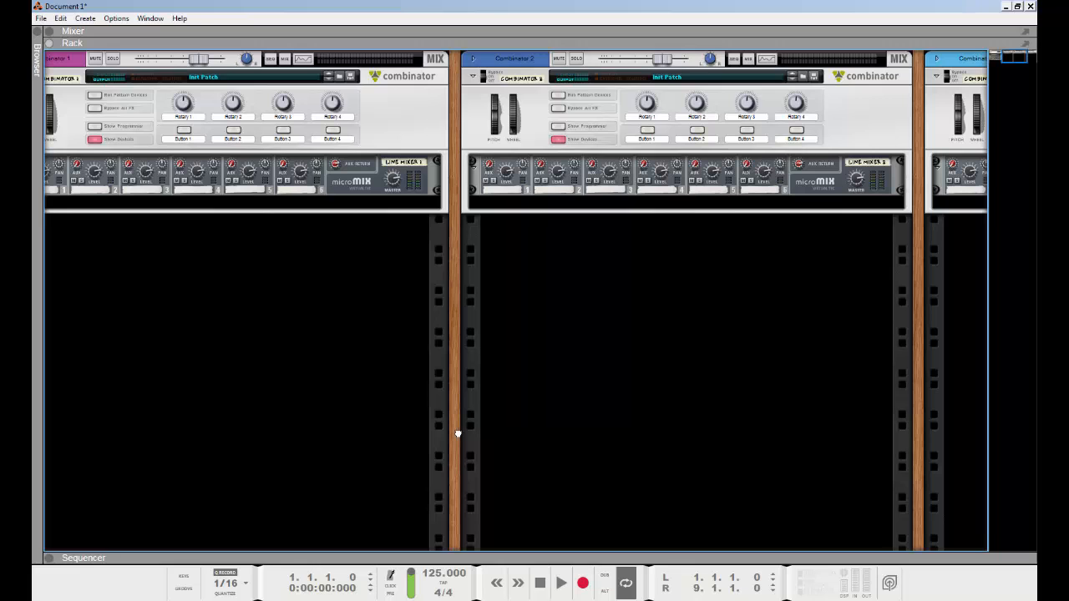
left_click_drag(462, 432, 799, 326)
left_click(673, 92)
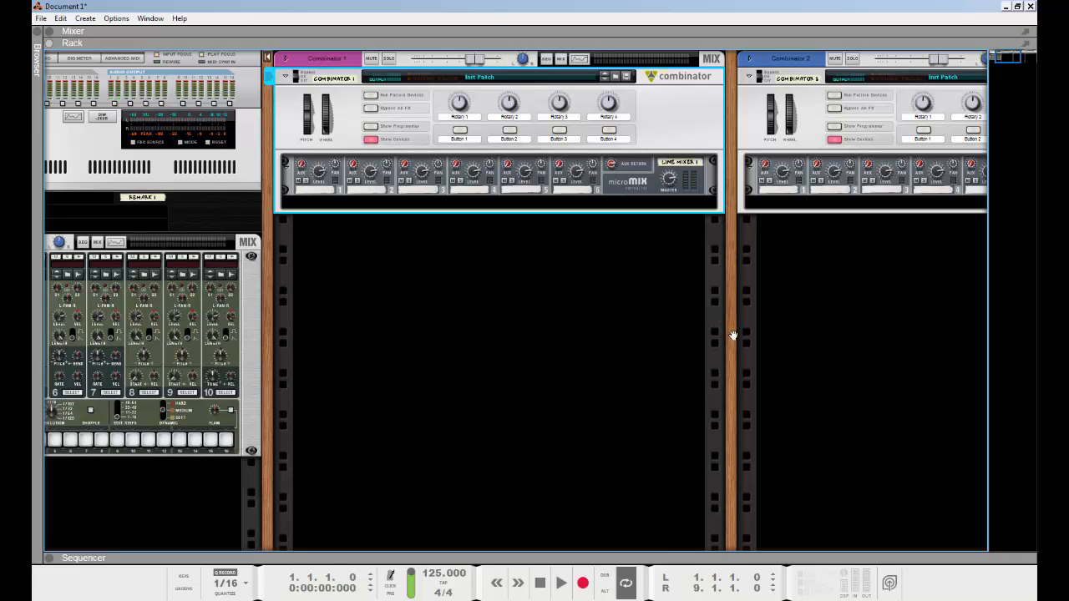
left_click_drag(733, 336, 911, 381)
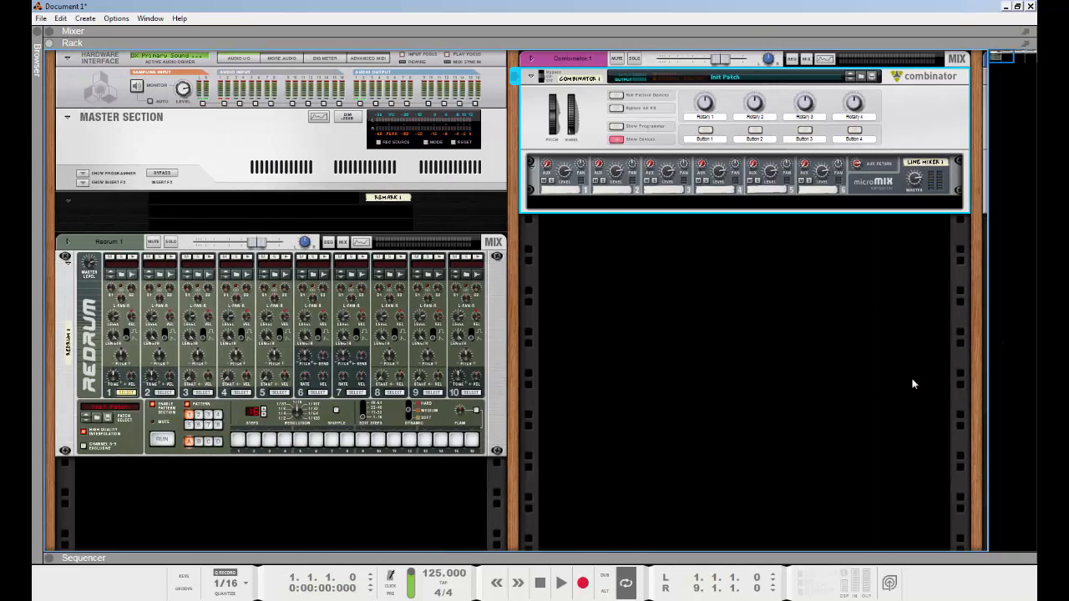
scroll(506, 360, "down", 2)
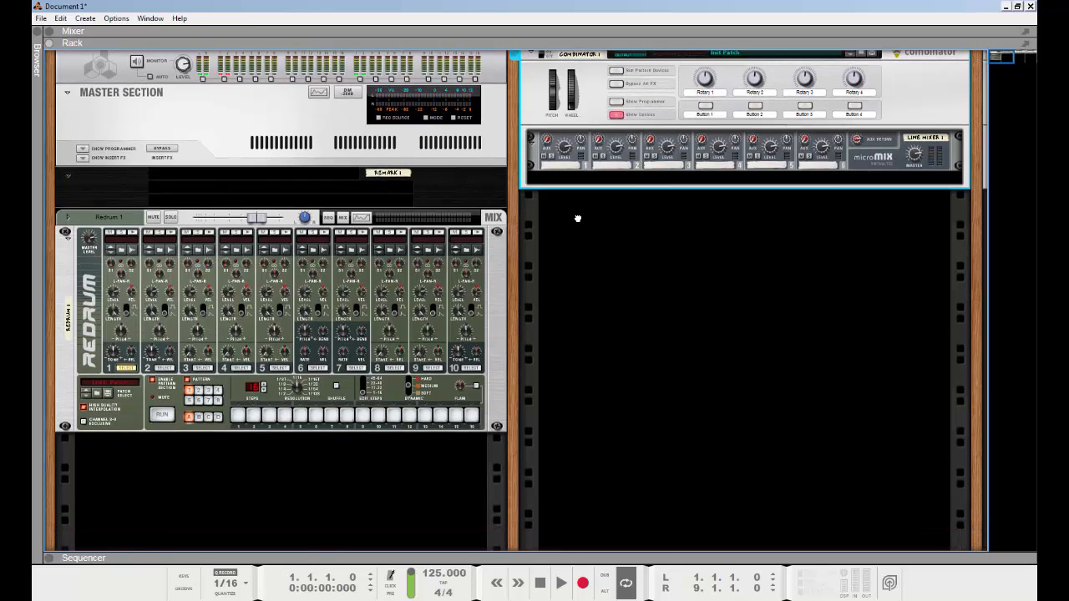
left_click(361, 474)
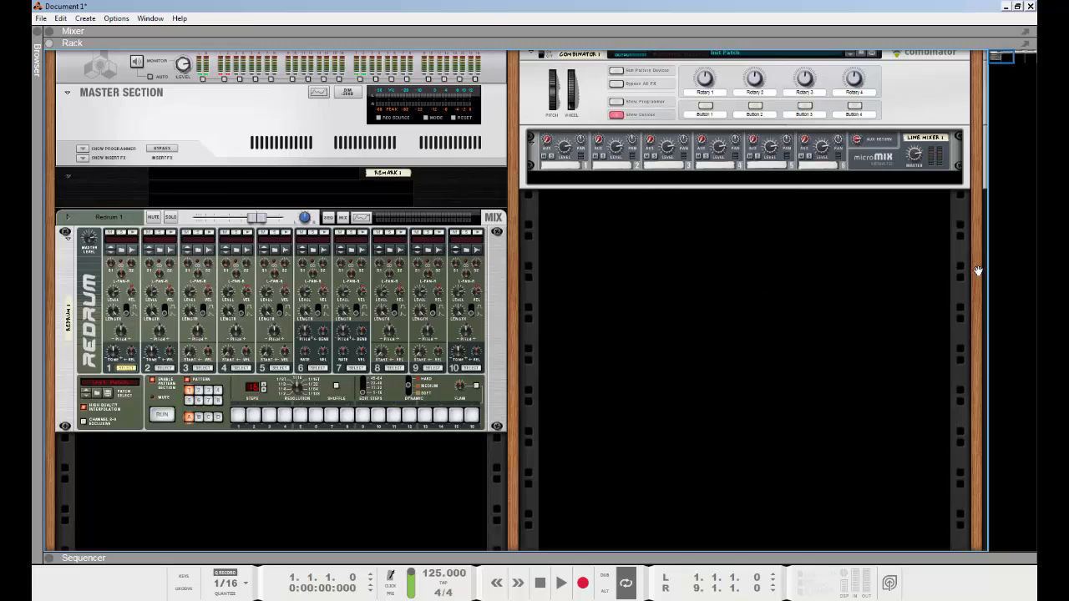
Step: Look through the rack columns from Combinator 1 to Combinator 3 and return to the Redrum column
left_click_drag(976, 272, 771, 386)
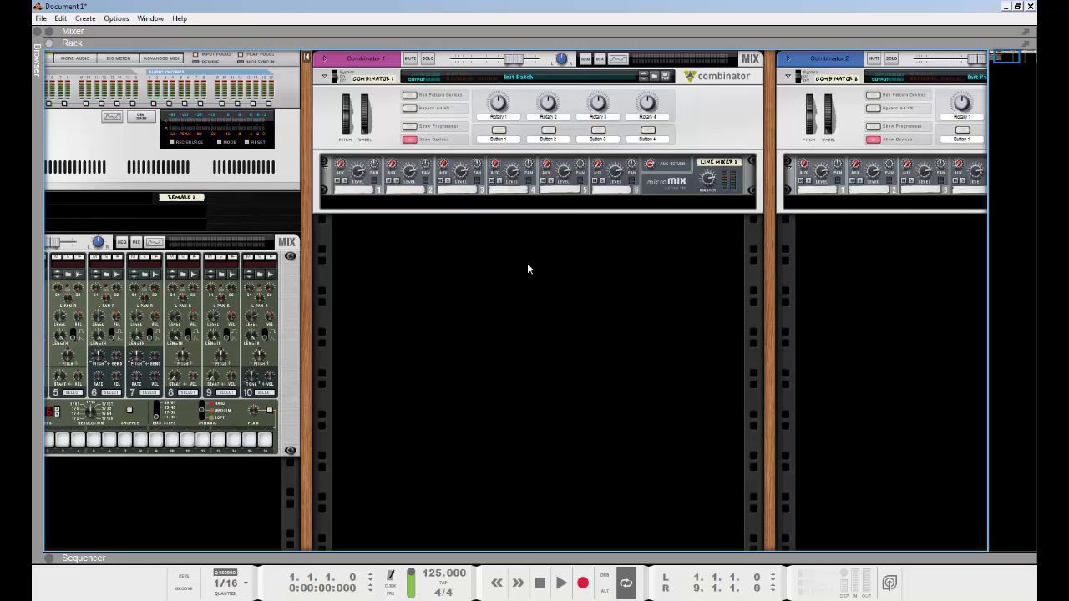
scroll(565, 327, "down", 1)
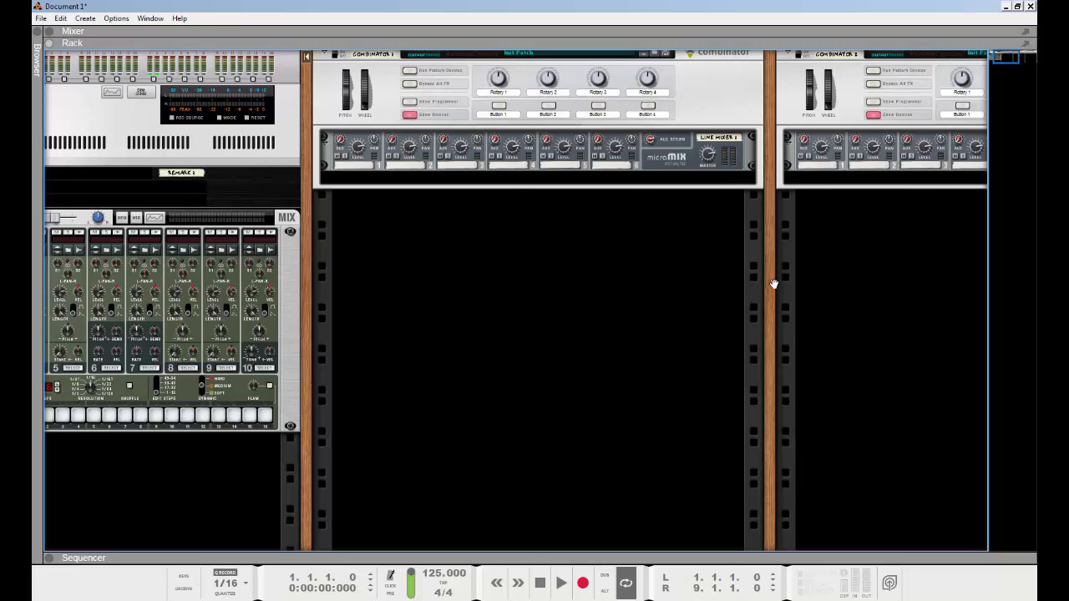
left_click_drag(774, 299, 482, 345)
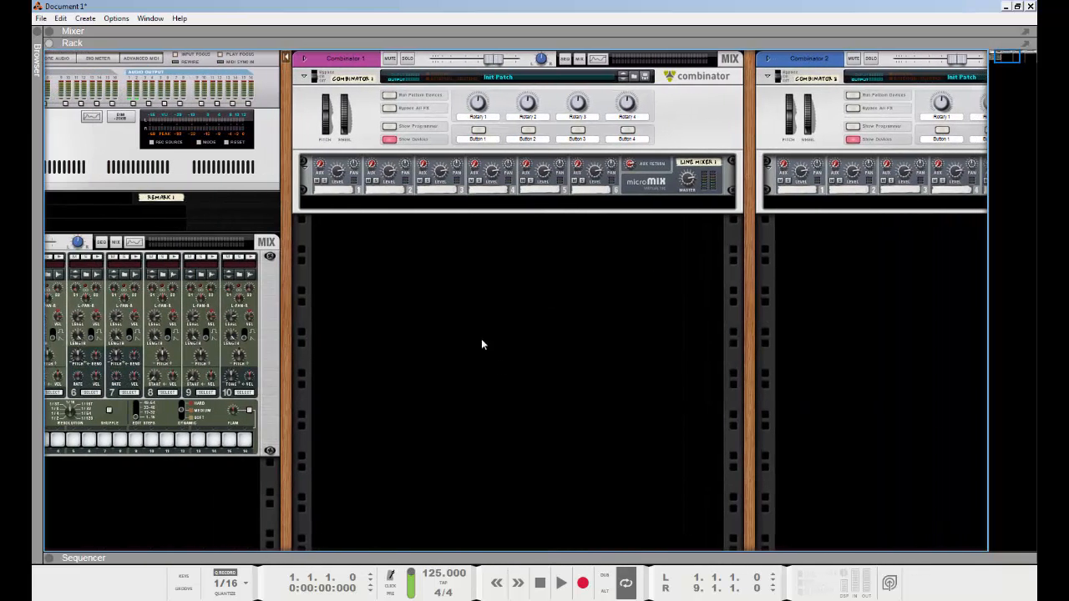
left_click_drag(744, 326, 340, 388)
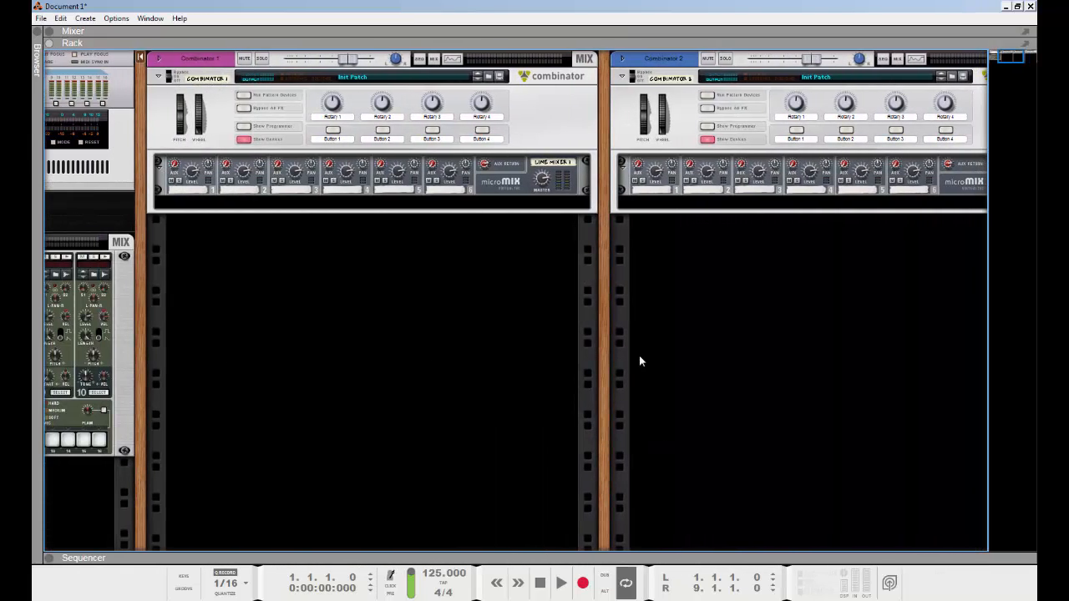
left_click_drag(601, 342, 207, 377)
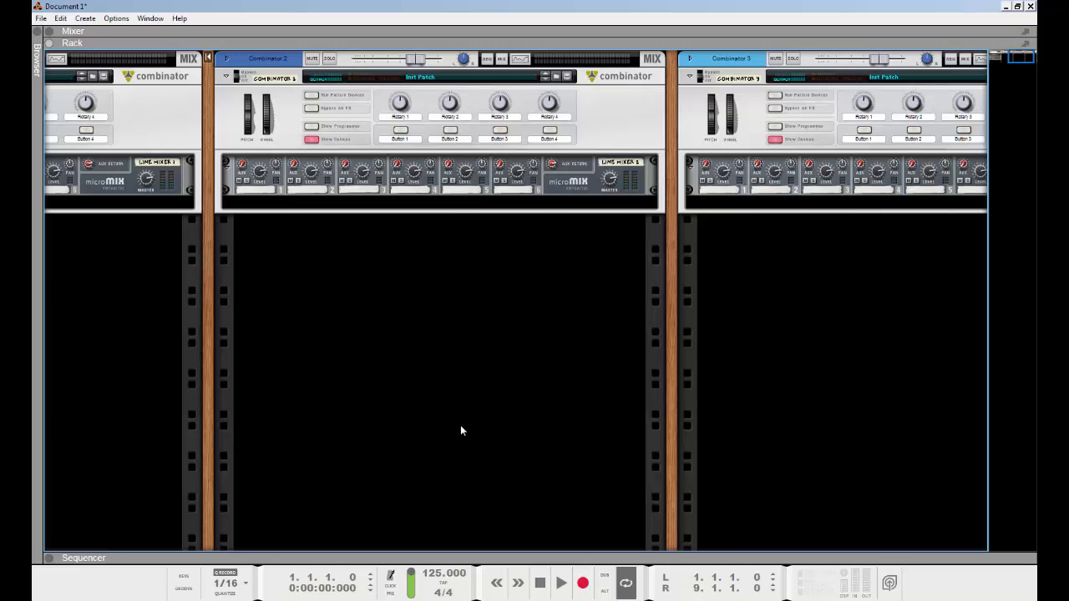
left_click_drag(667, 343, 292, 389)
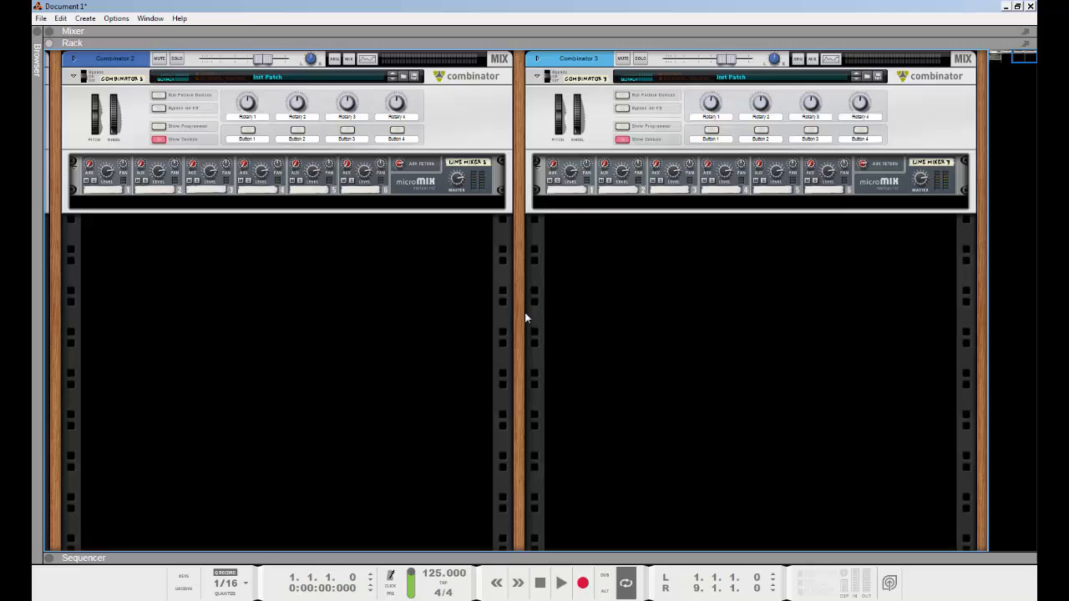
left_click_drag(519, 313, 875, 355)
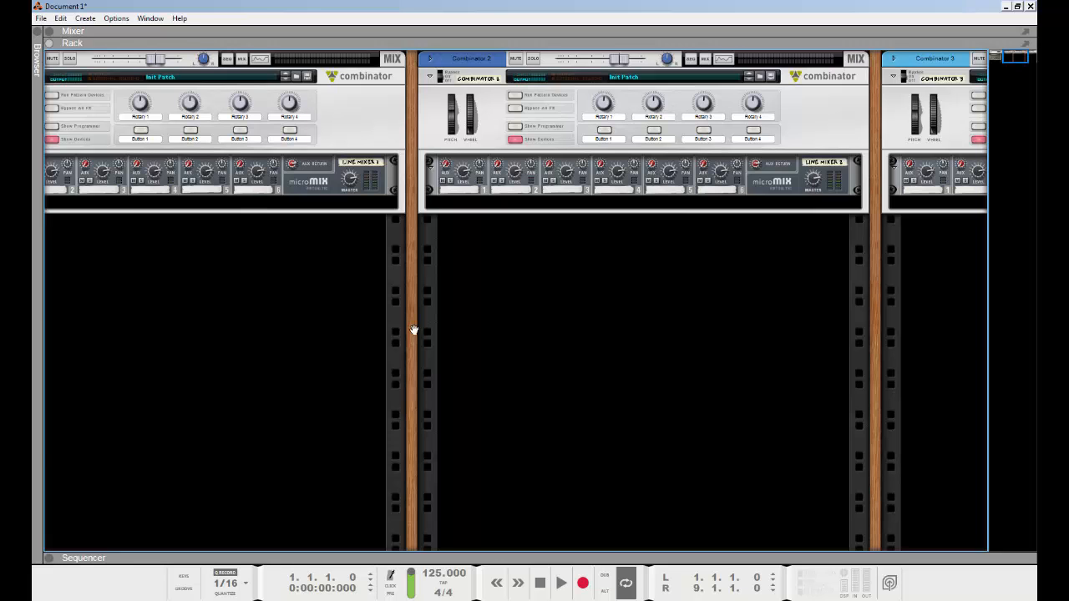
left_click_drag(415, 334, 1005, 346)
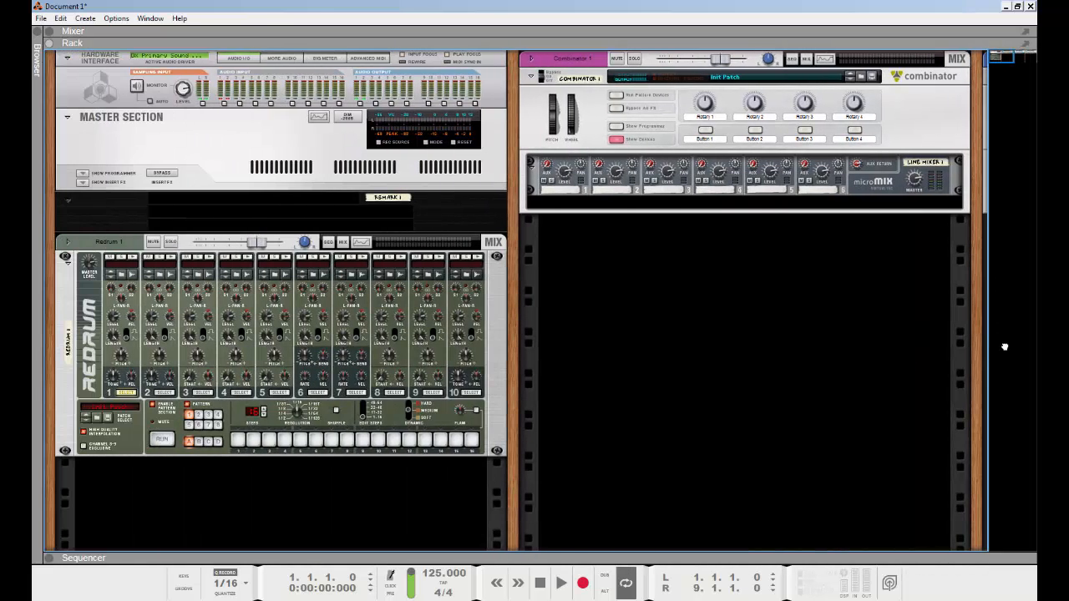
Step: Inspect the color-coded mix channels of Redrum 1 and Combinators 1, 2 and 3
left_click(95, 247)
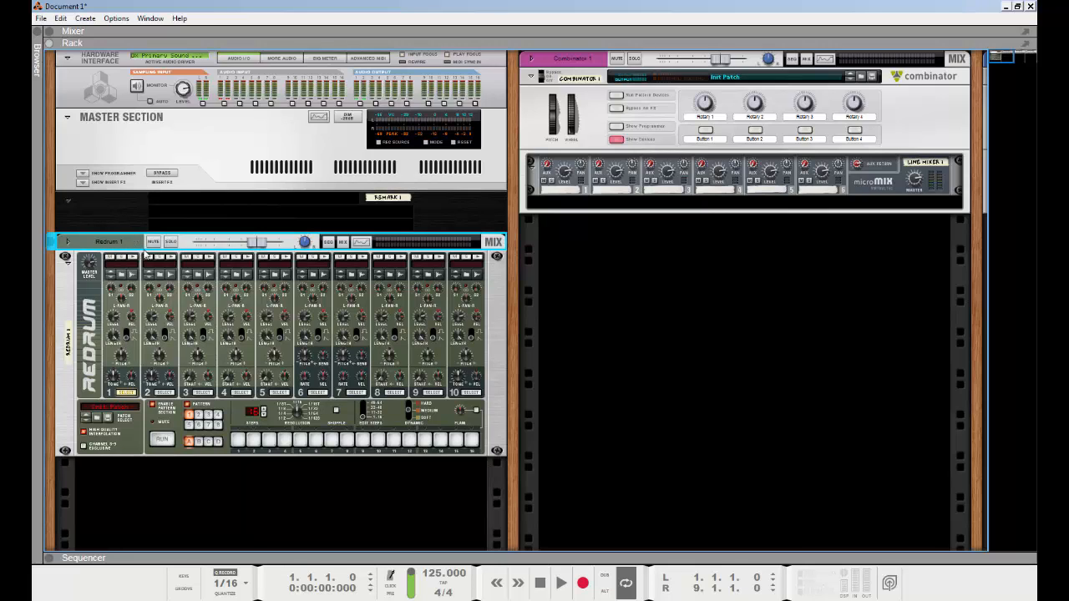
left_click_drag(514, 323, 160, 292)
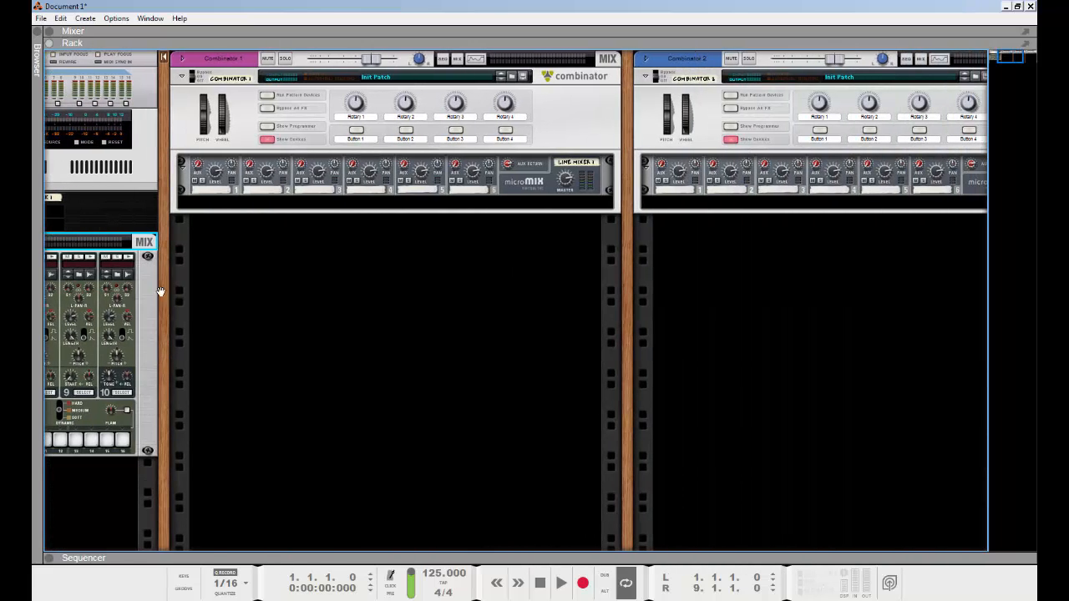
left_click(222, 64)
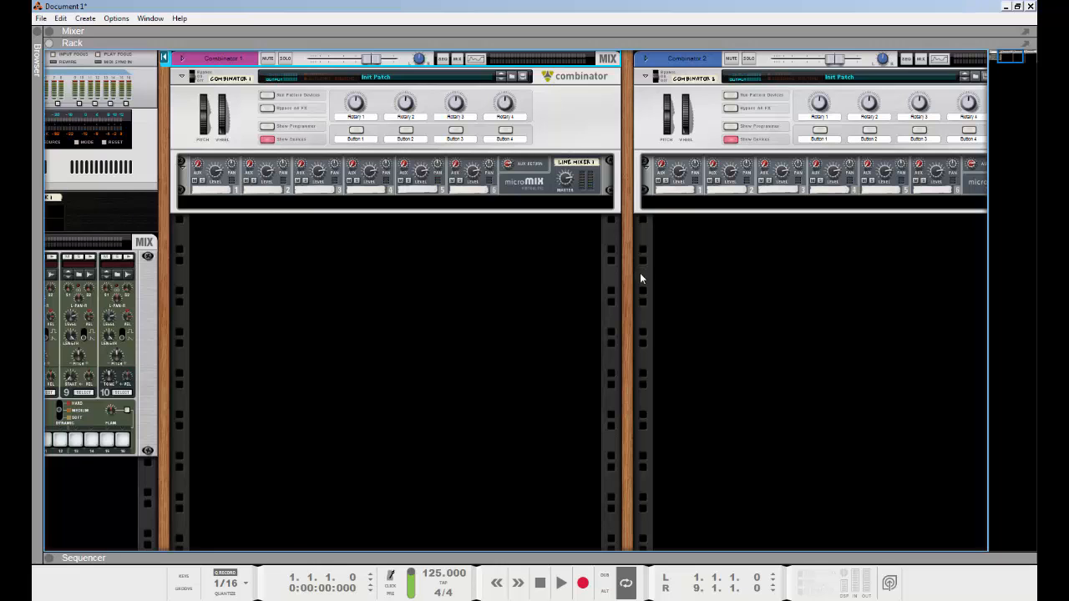
left_click_drag(628, 287, 101, 407)
left_click_drag(561, 335, 262, 396)
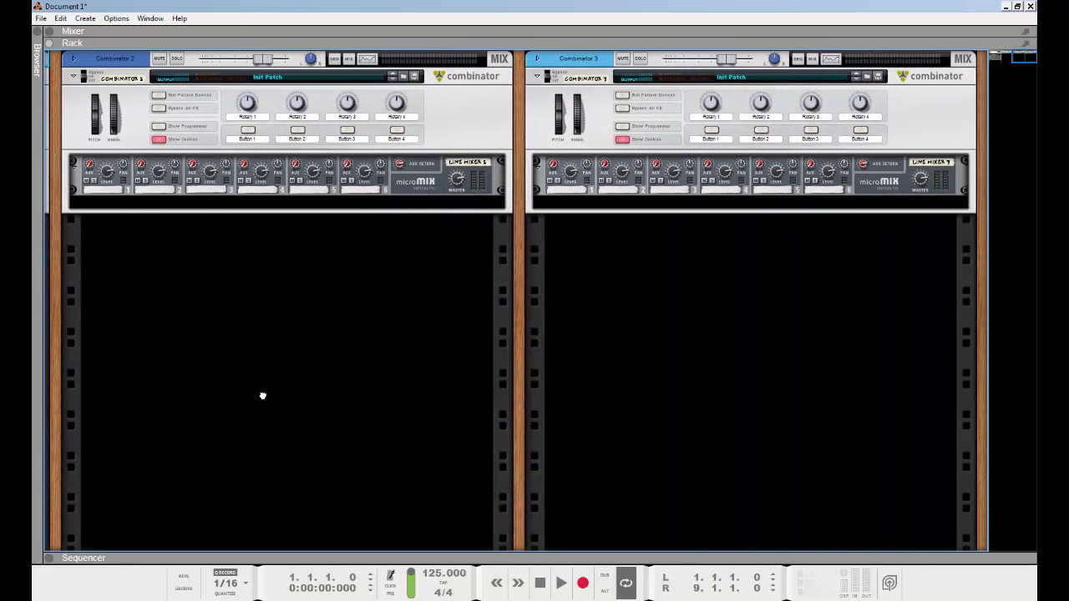
Step: Change the track color of Combinator 3 to Kelly Green
left_click(576, 63)
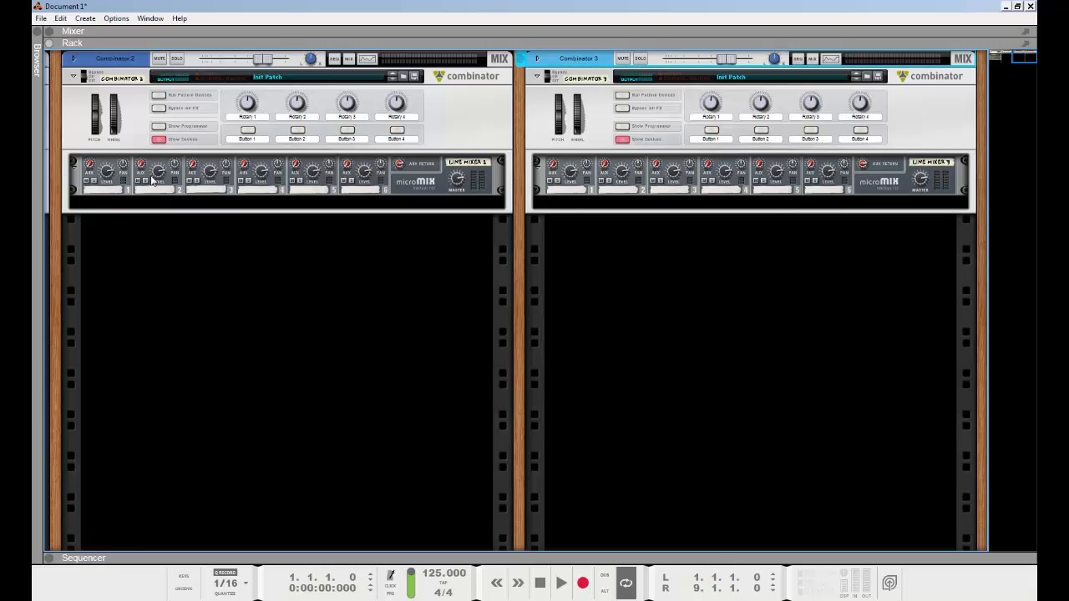
right_click(592, 111)
mouse_move(665, 442)
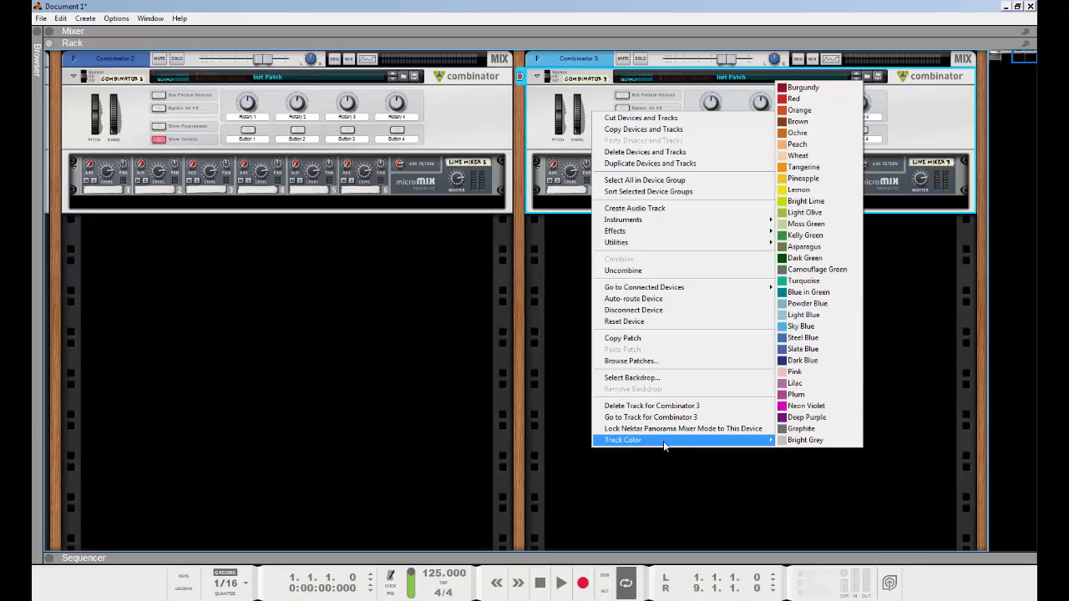
left_click(802, 235)
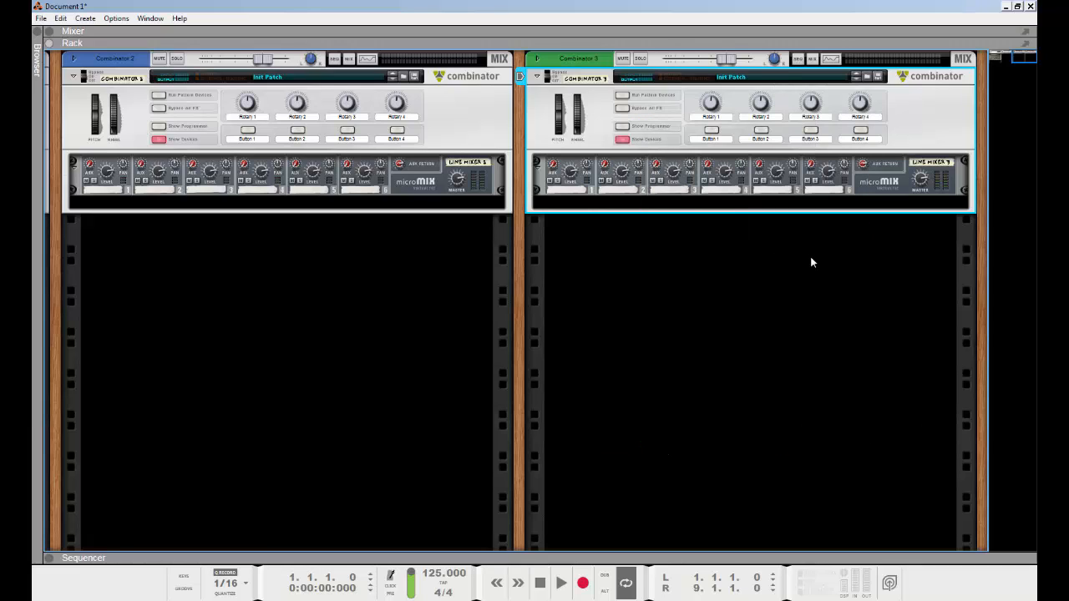
Step: Review the rack layout repeatedly between the Hardware Interface and Redrum column and the Combinator 3 column
left_click_drag(518, 314, 683, 411)
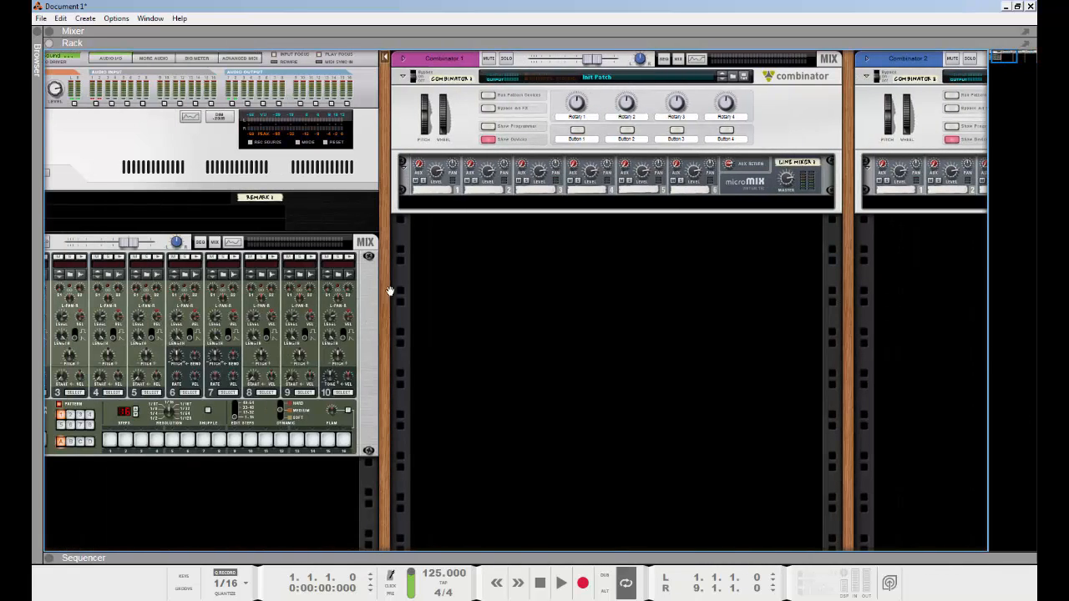
left_click_drag(384, 287, 803, 328)
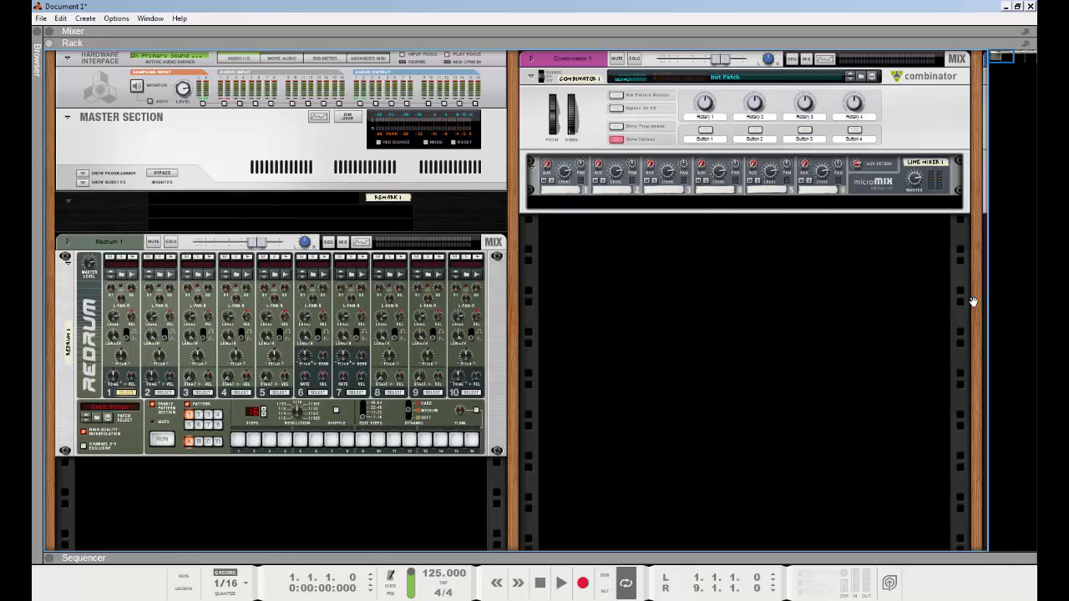
left_click_drag(973, 304, 210, 425)
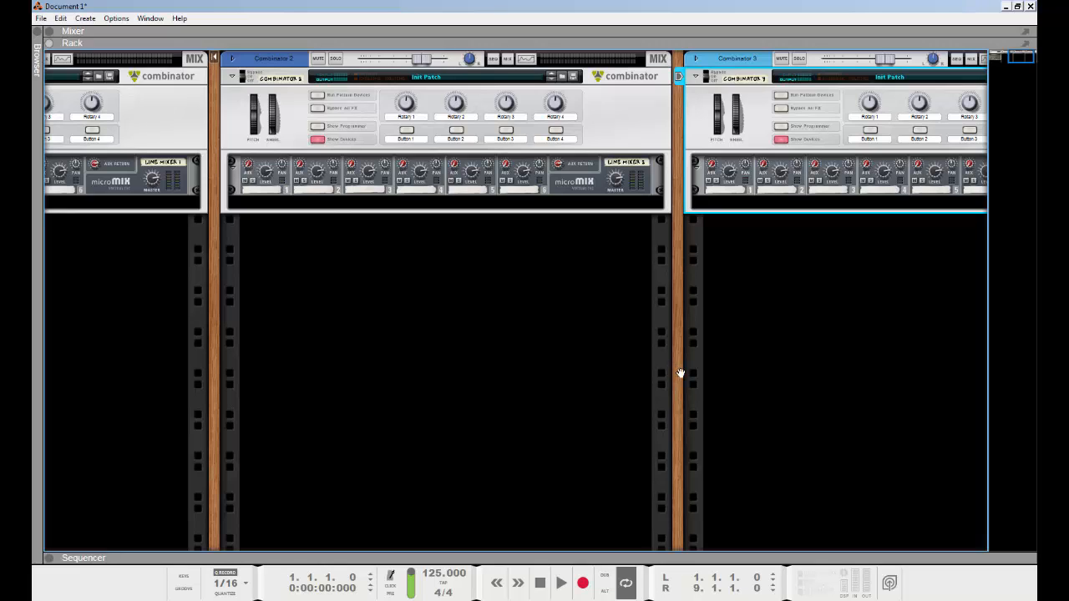
scroll(680, 375, "down", 1)
left_click_drag(689, 385, 1049, 526)
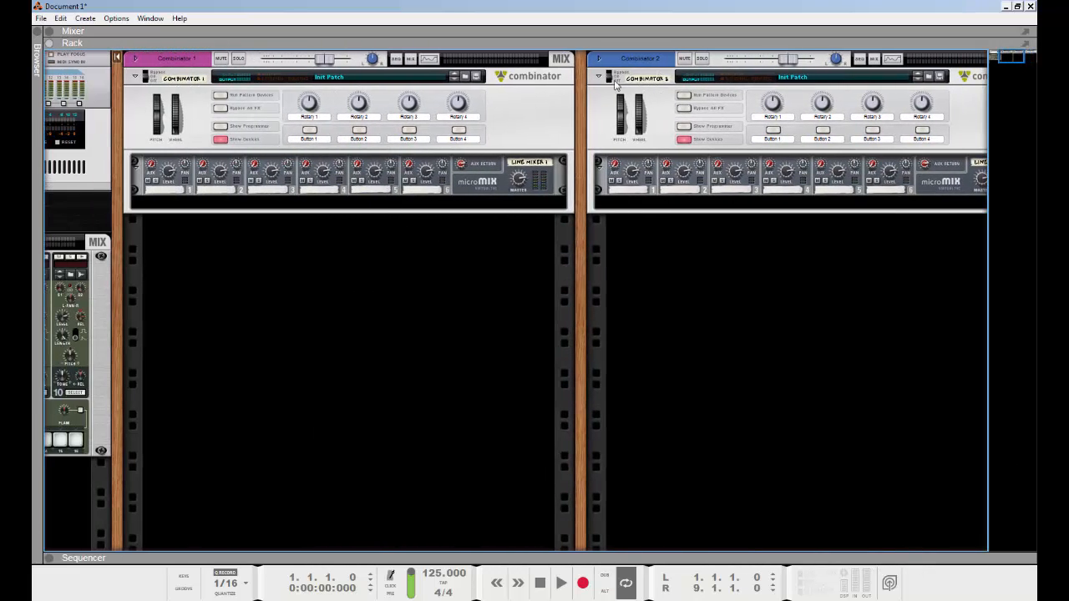
left_click_drag(576, 295, 792, 312)
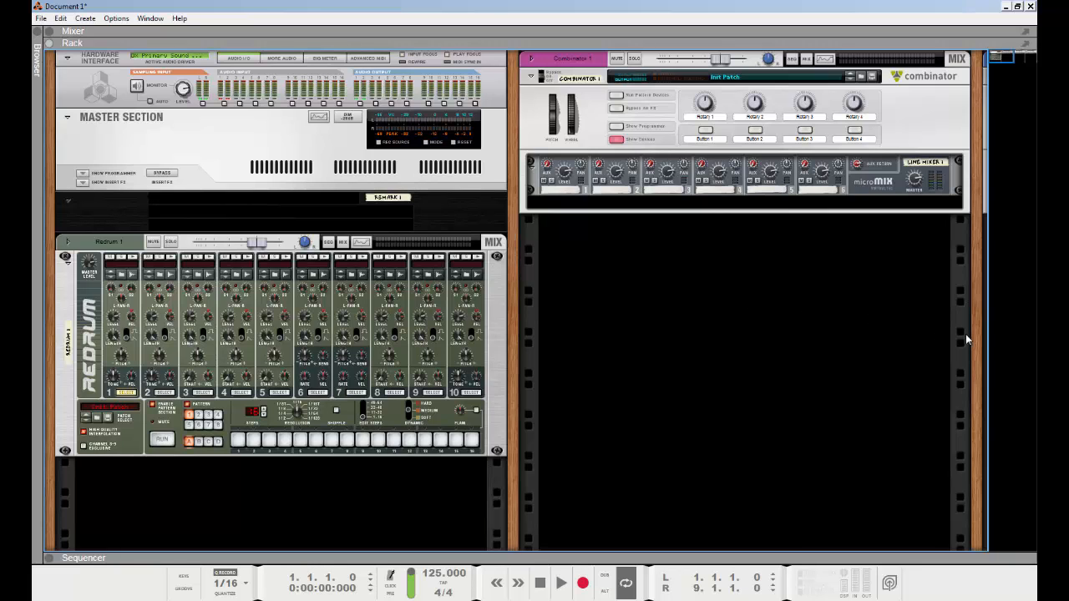
left_click_drag(974, 354, 60, 400)
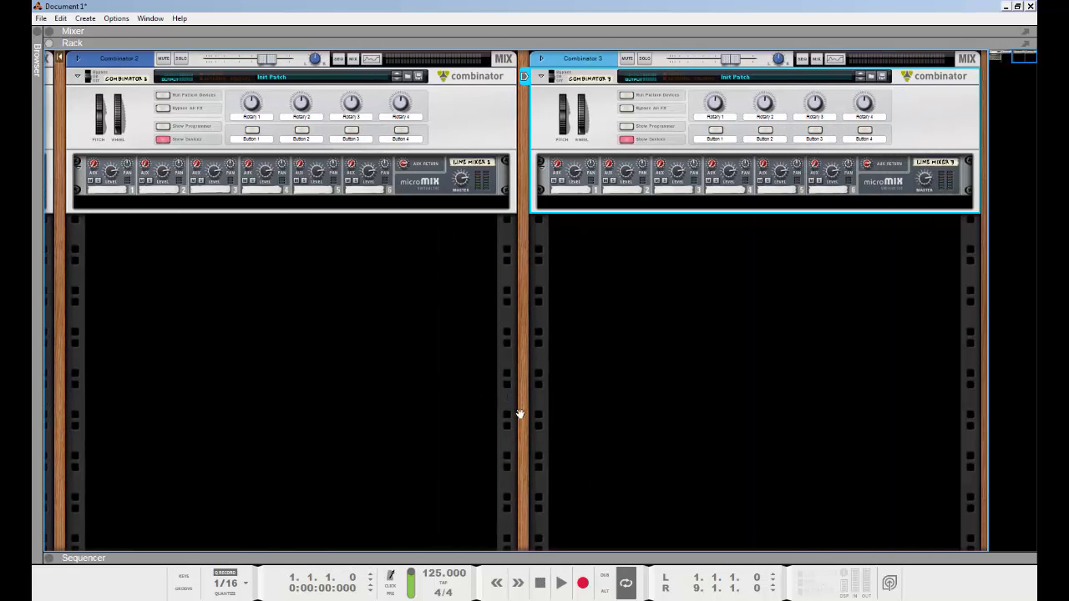
left_click_drag(519, 415, 843, 551)
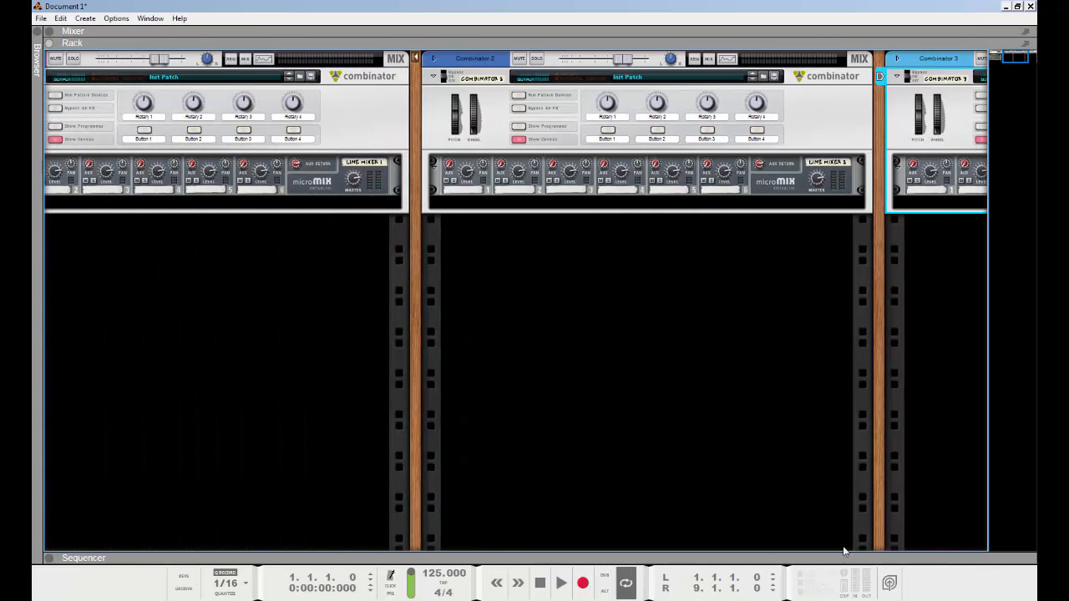
left_click_drag(412, 299, 1032, 368)
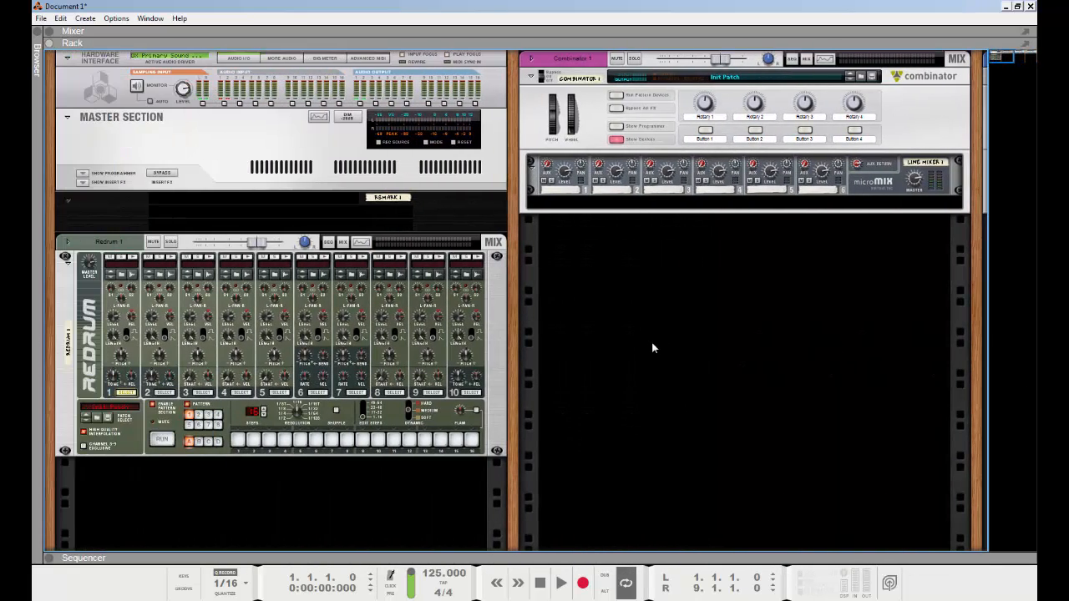
left_click_drag(974, 328, 685, 468)
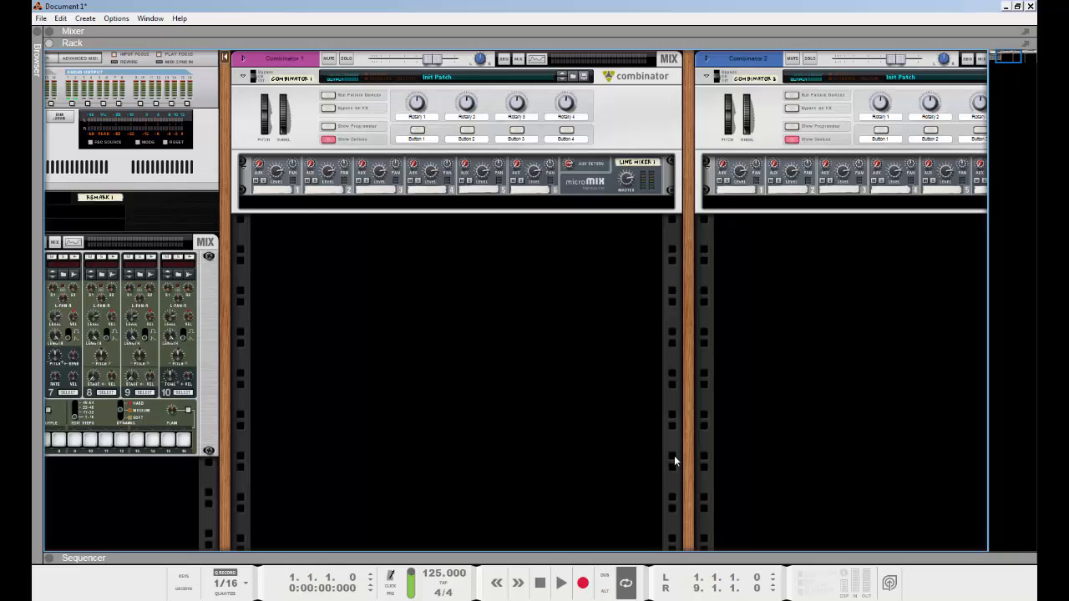
left_click_drag(693, 435, 222, 466)
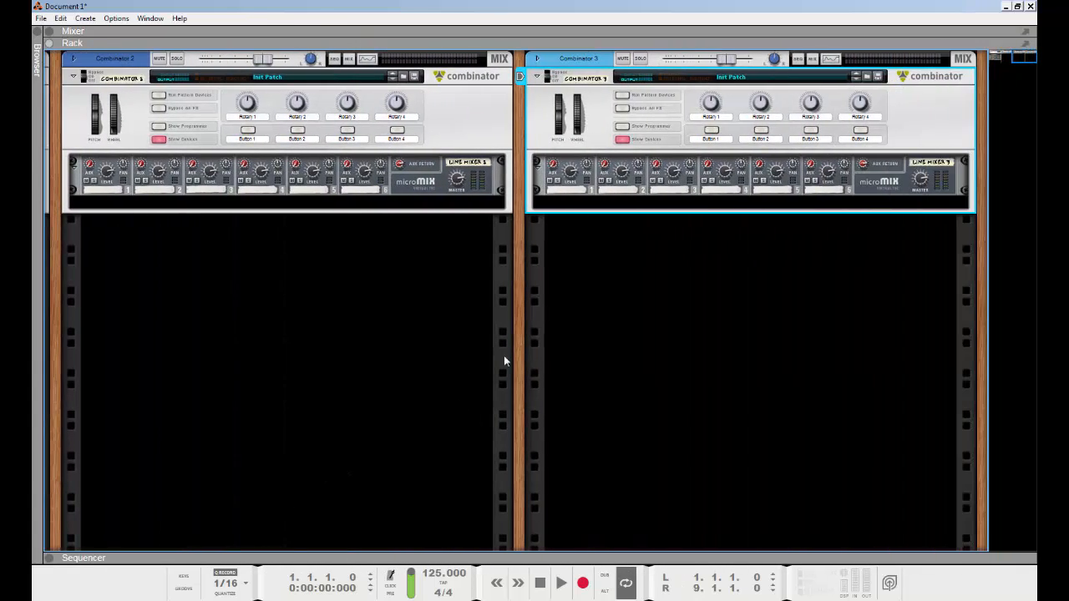
left_click_drag(506, 357, 902, 393)
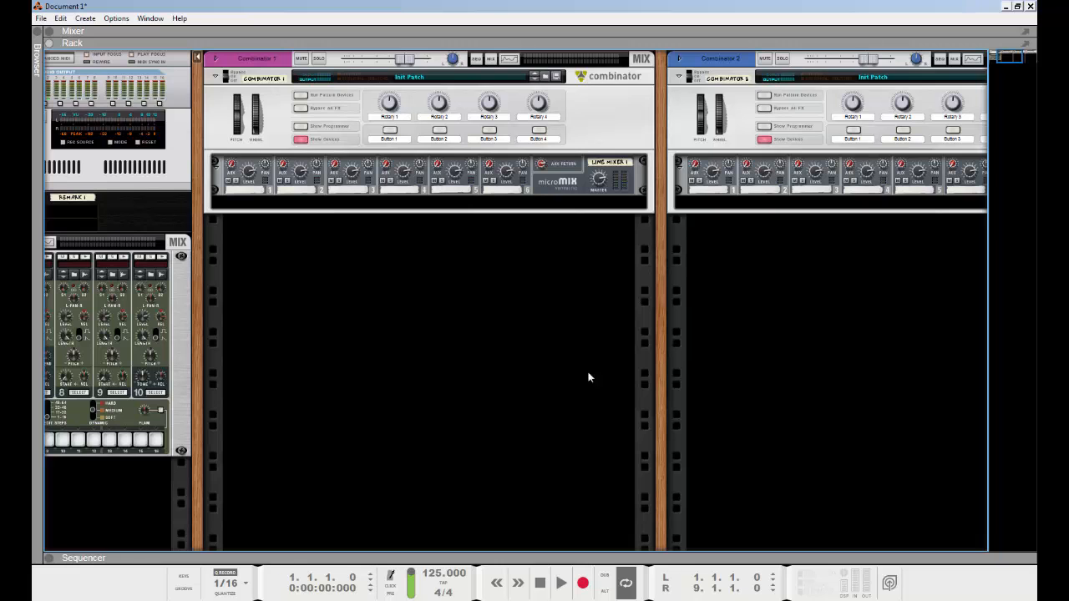
Step: Bring the Combinator 2 column into view, then hide the devices inside Combinator 2 and show them again
left_click_drag(668, 372, 522, 259)
left_click(658, 101)
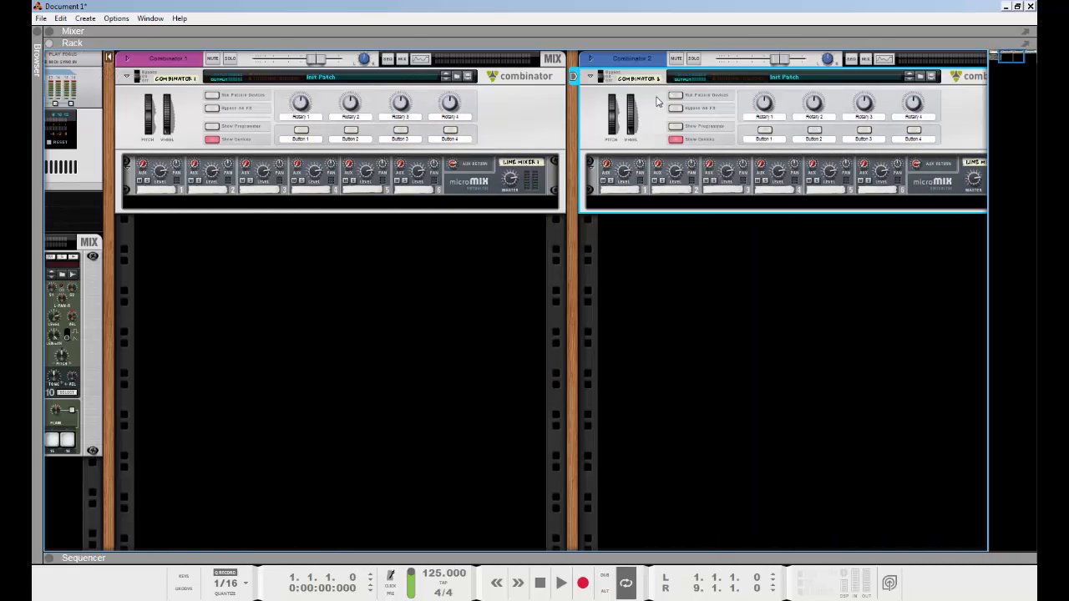
left_click_drag(572, 124, 275, 337)
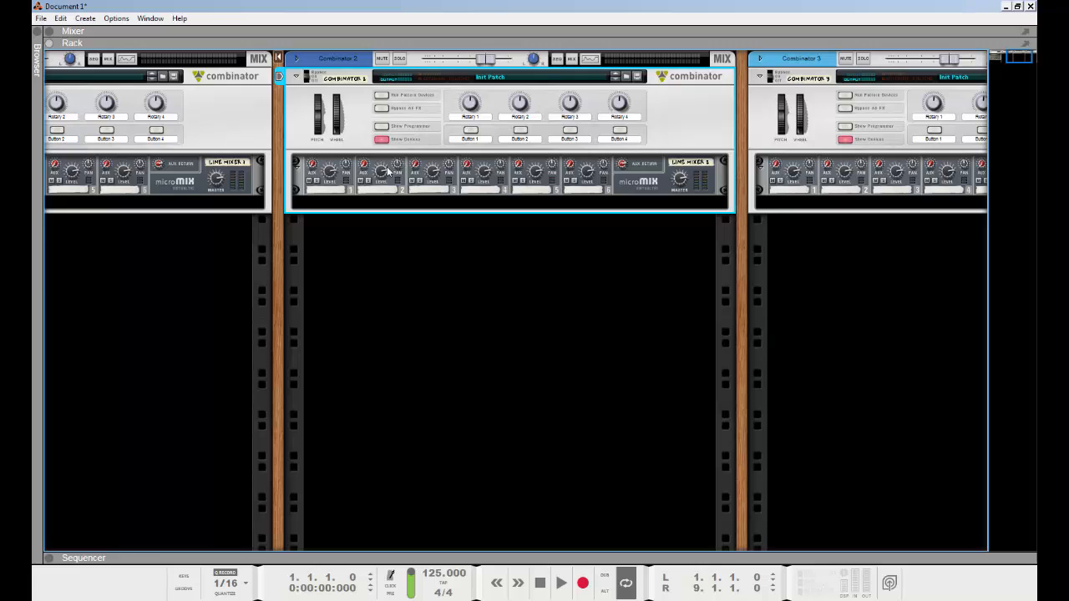
left_click(380, 139)
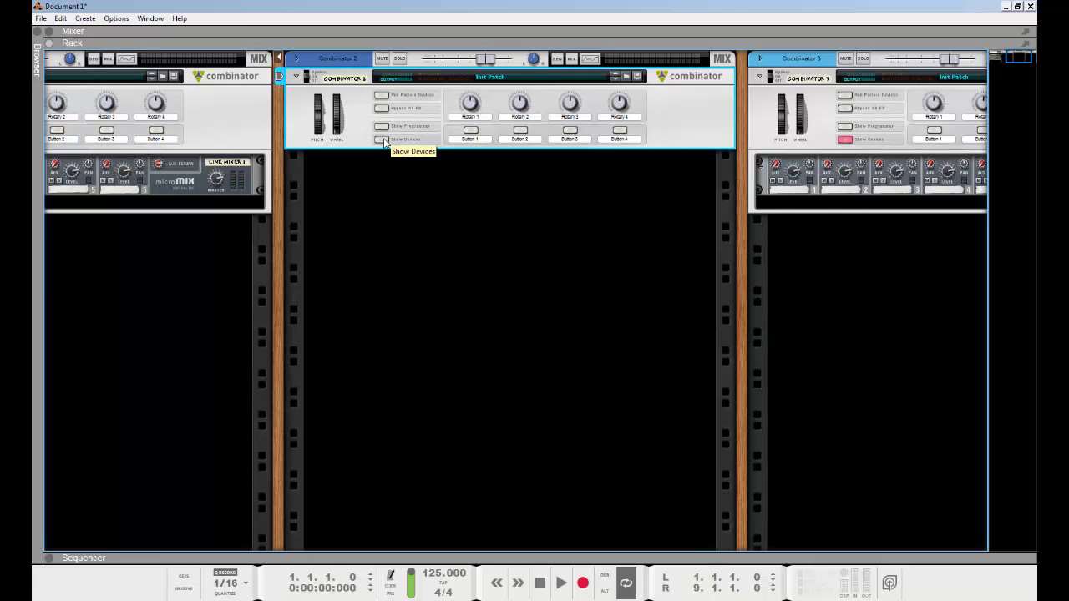
left_click(384, 140)
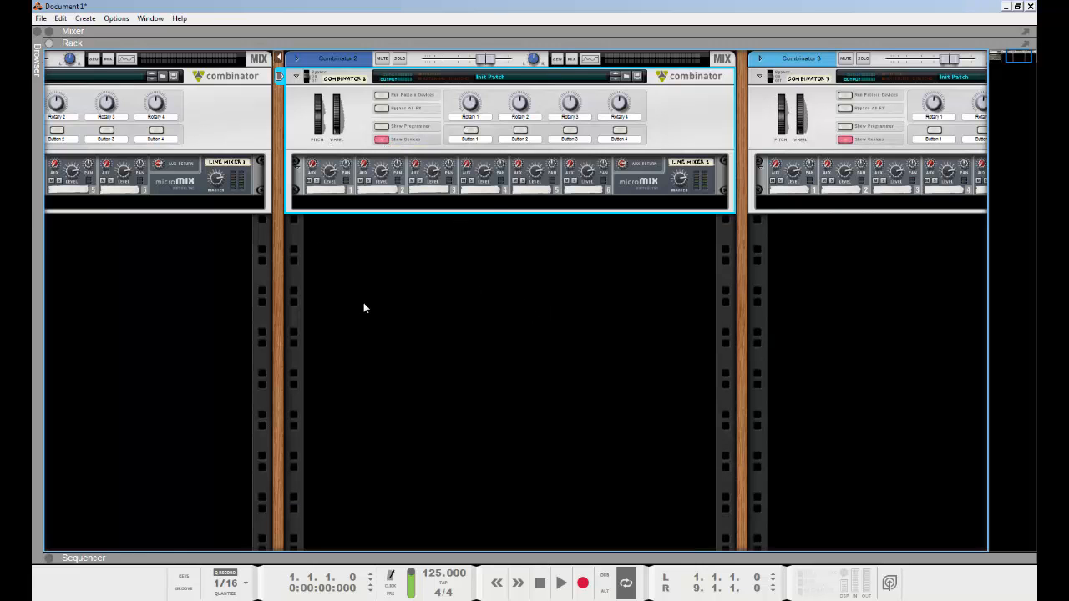
Step: Open the browser and add a Thor Polysonic Synthesizer inside Combinator 2, below its line mixer
key("F3")
left_click(200, 246)
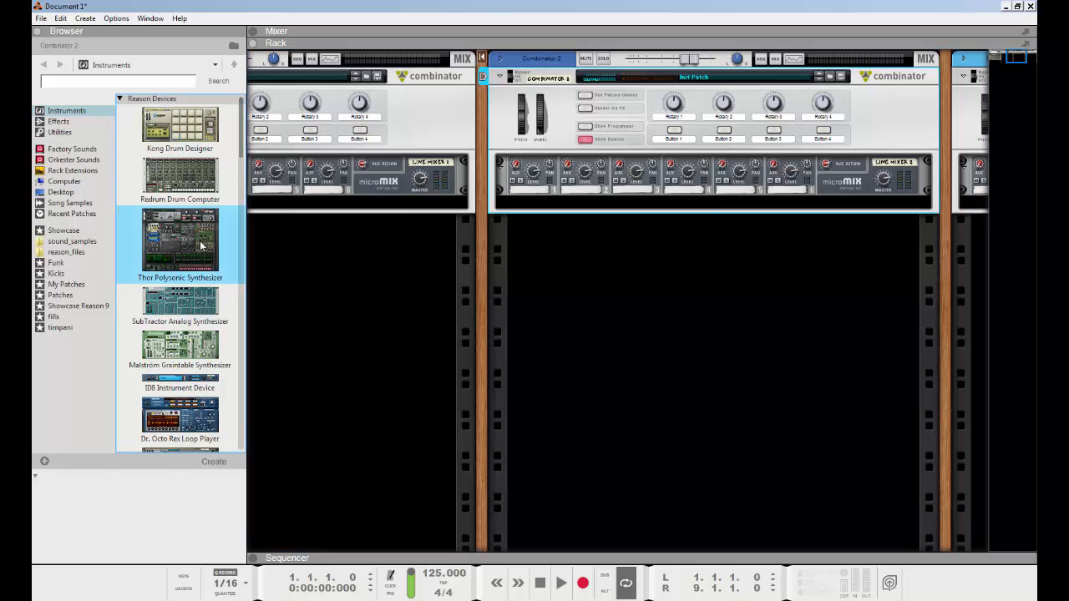
left_click_drag(200, 246, 752, 209)
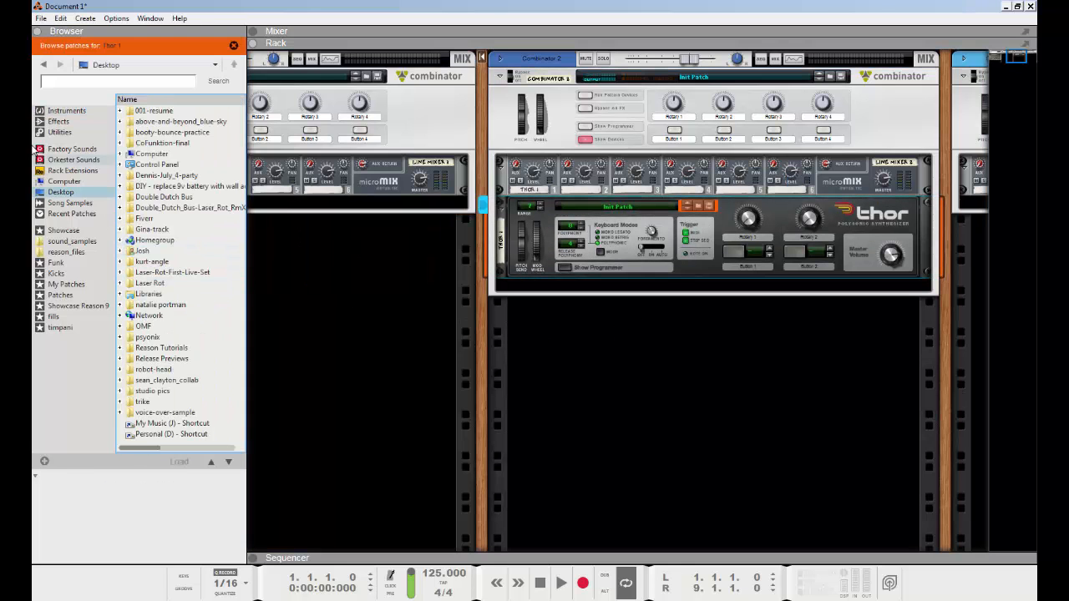
Step: Add an MClass Equalizer, an MClass Stereo Imager and a D-11 Foldback Distortion below Thor inside Combinator 2
left_click(67, 110)
left_click(59, 121)
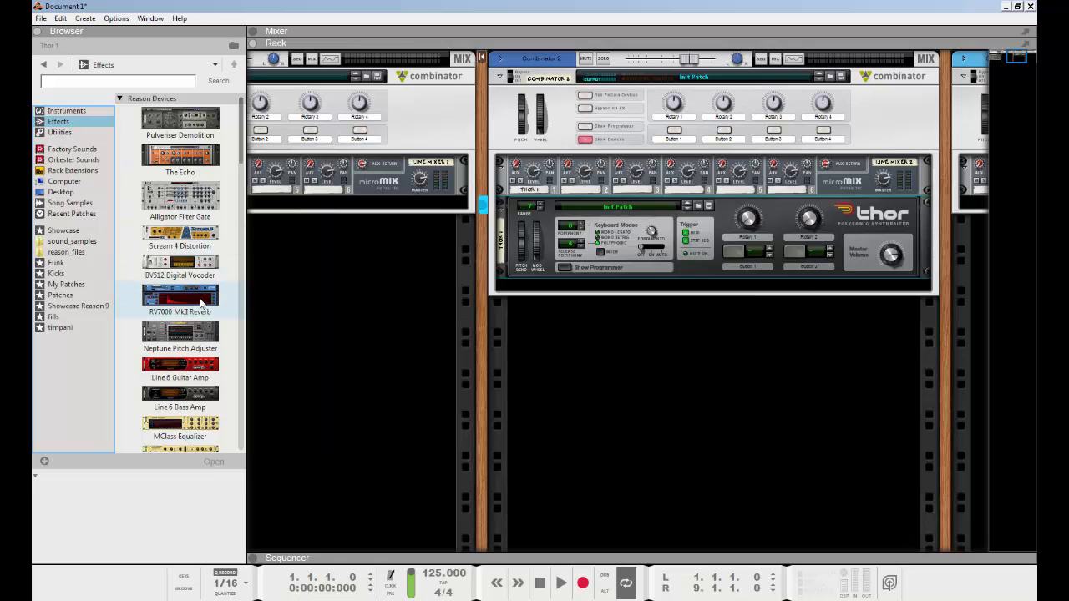
left_click(201, 304)
scroll(178, 278, "down", 3)
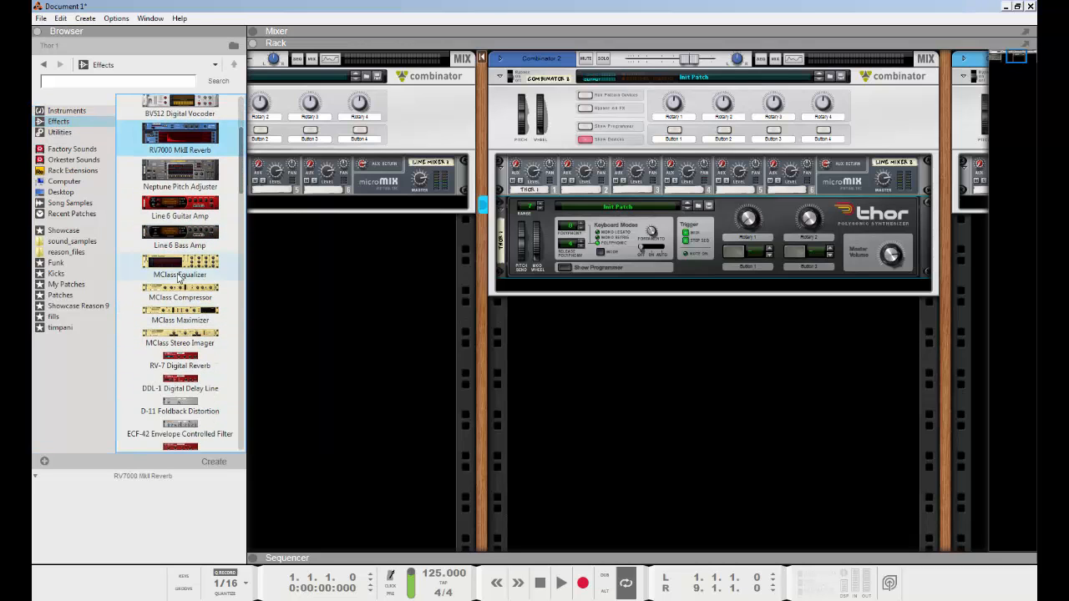
left_click_drag(178, 278, 664, 279)
left_click_drag(180, 337, 662, 369)
scroll(138, 338, "down", 1)
left_click(171, 342)
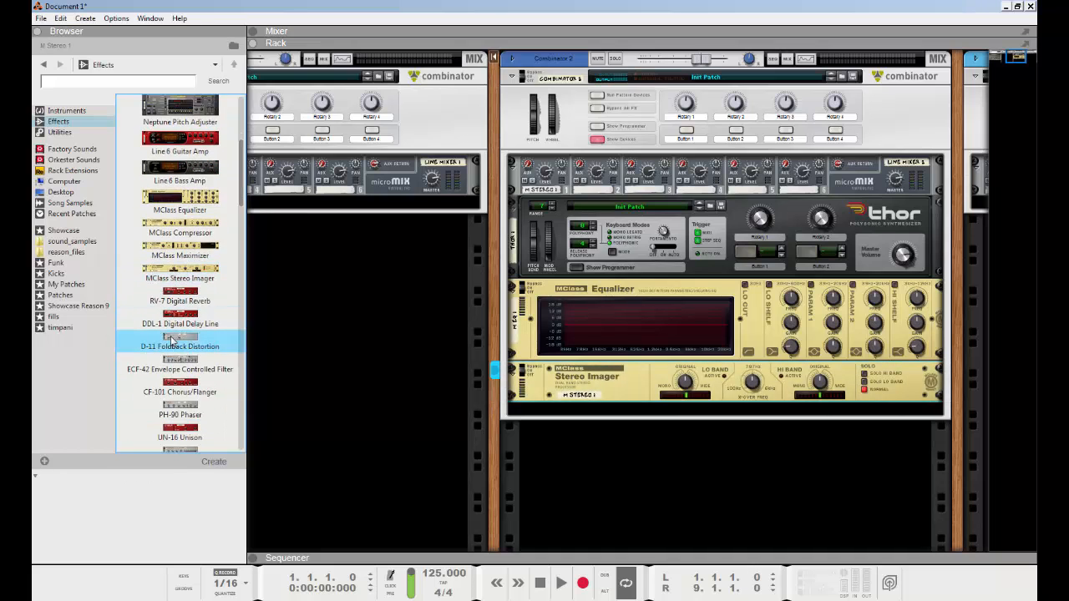
left_click_drag(171, 341, 584, 484)
Step: Check Combinator 2's cabling on the rear of the rack with its devices hidden, and show the devices again from the front
key("Tab")
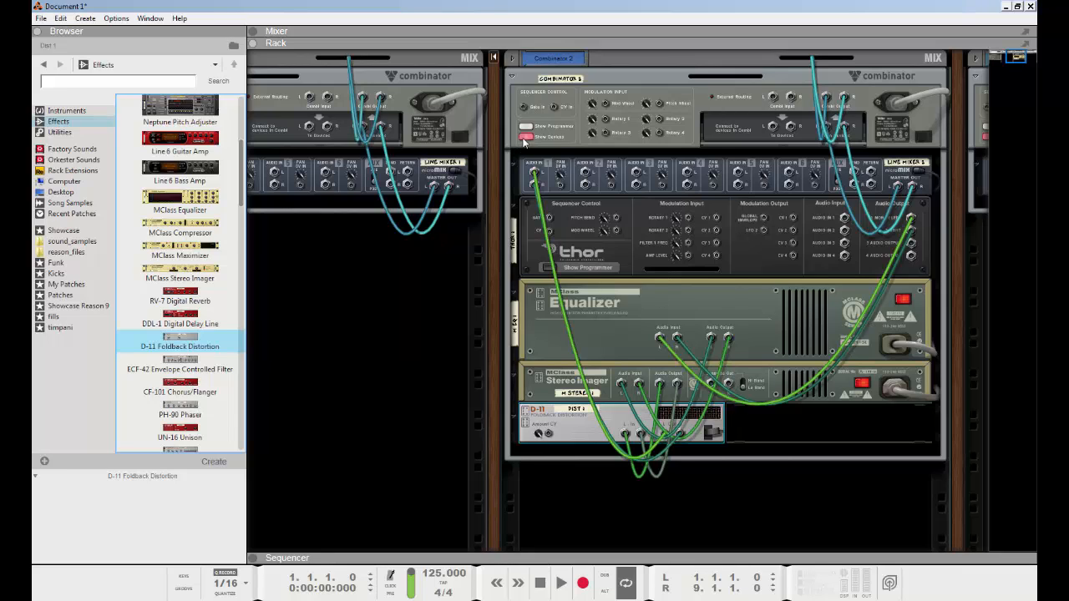
left_click(524, 138)
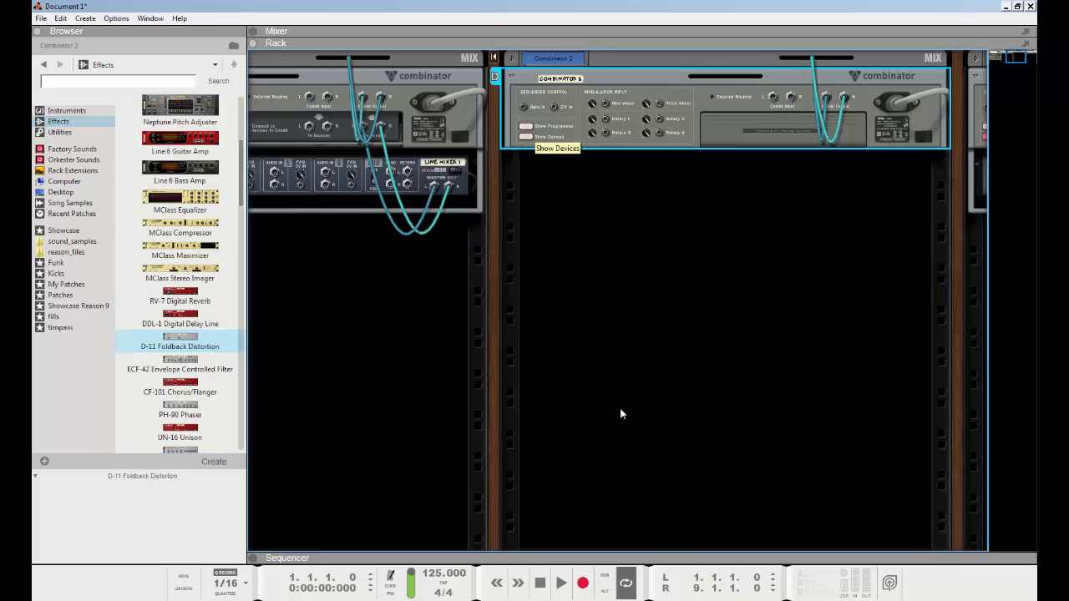
left_click(524, 137)
left_click(524, 137)
key("Tab")
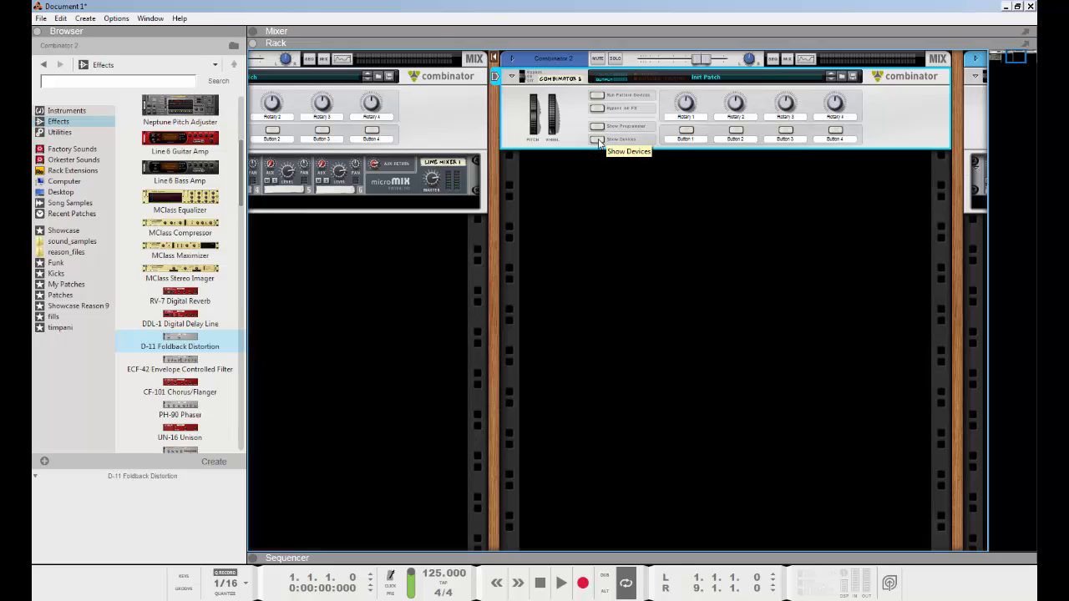
left_click(597, 140)
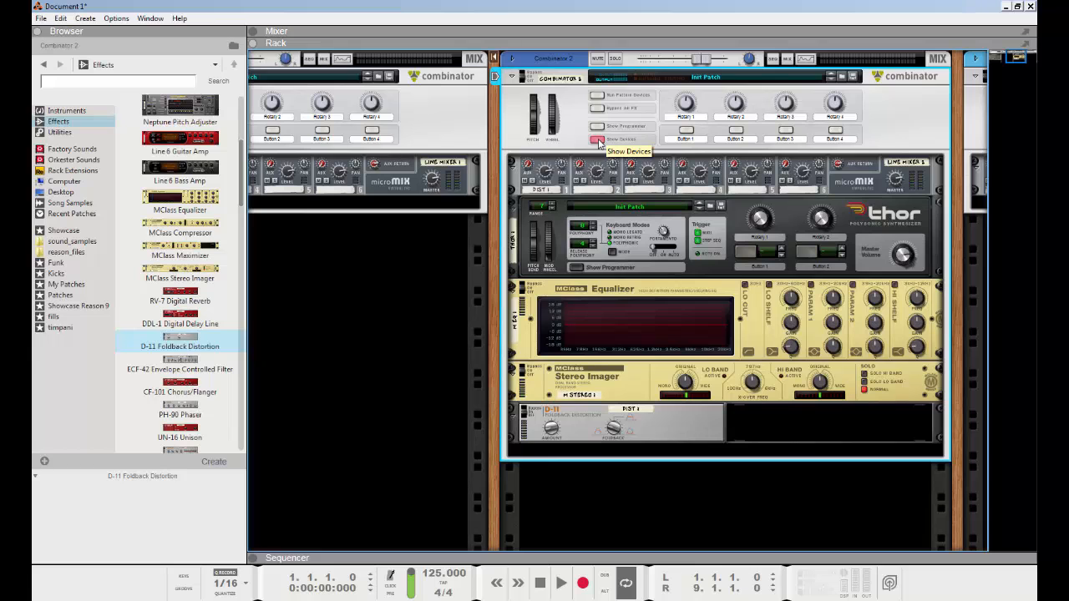
Step: On the rear of the rack, connect the Stereo Imager's separate output to channel 2 of Combinator 2's line mixer
key("Tab")
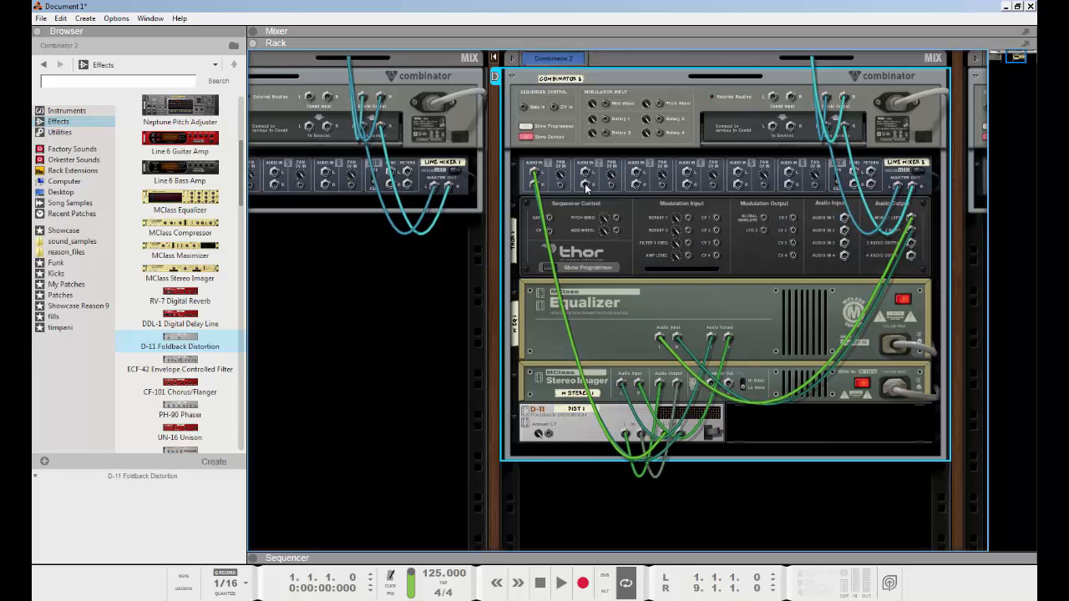
key("Tab")
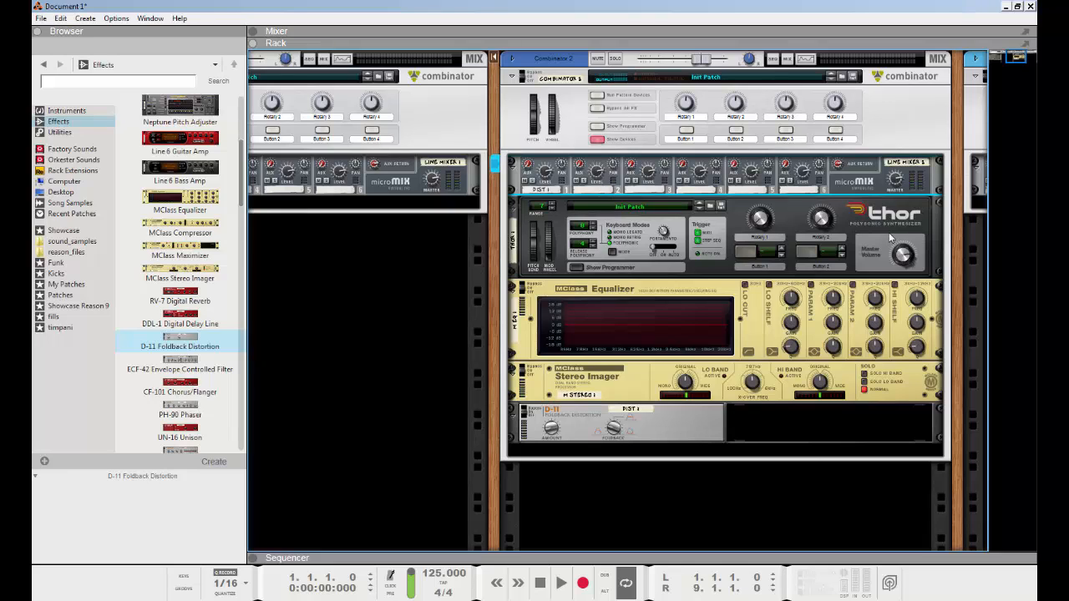
left_click(749, 379)
key("Tab")
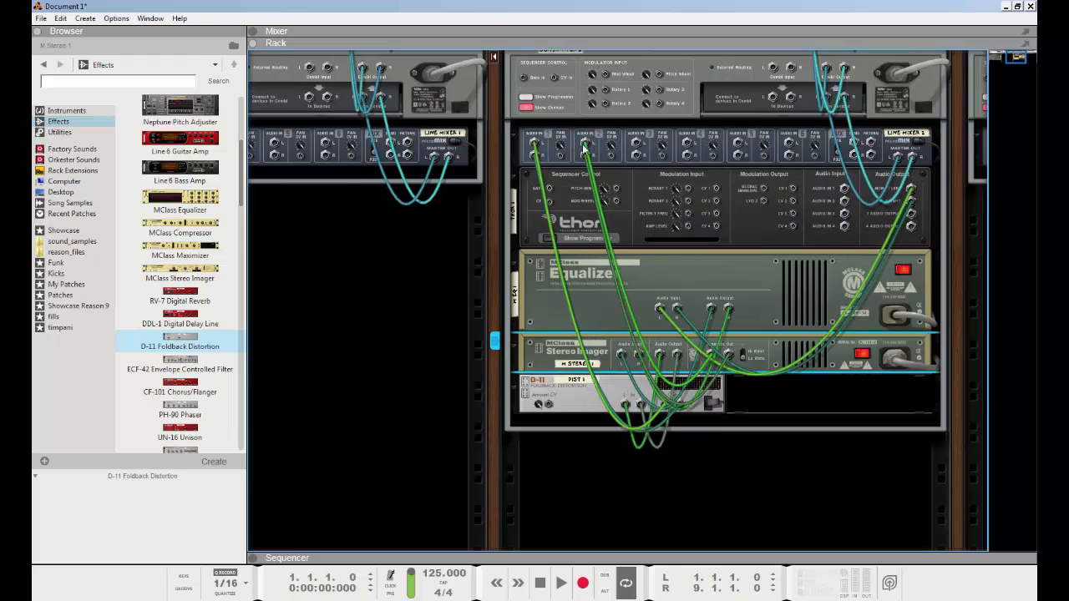
key("Tab")
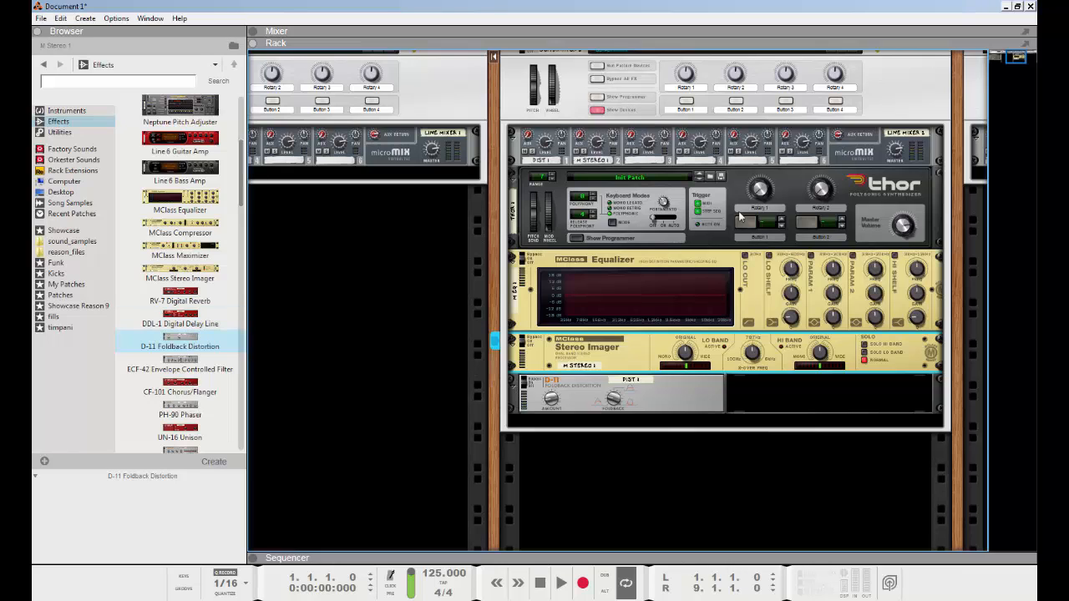
left_click(861, 159)
left_click(893, 96)
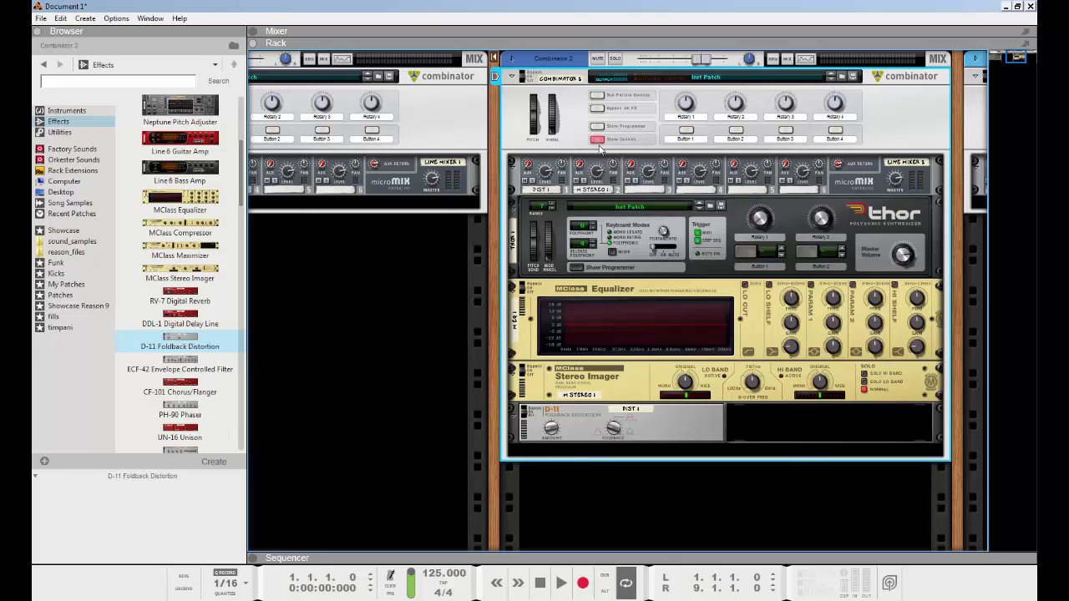
left_click(850, 171)
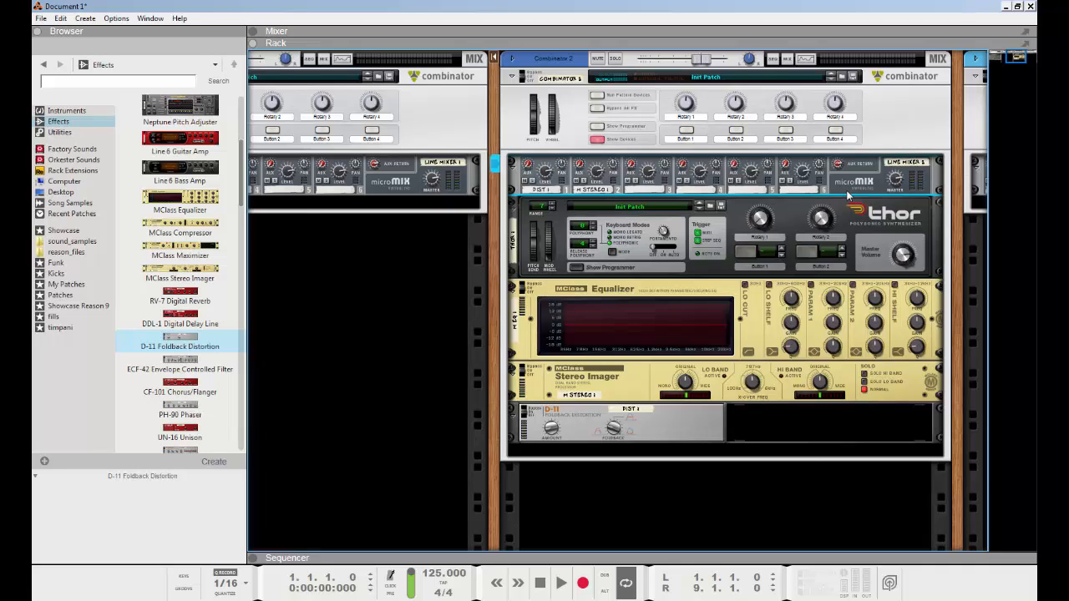
left_click(422, 308)
scroll(489, 255, "down", 1)
scroll(490, 254, "up", 1)
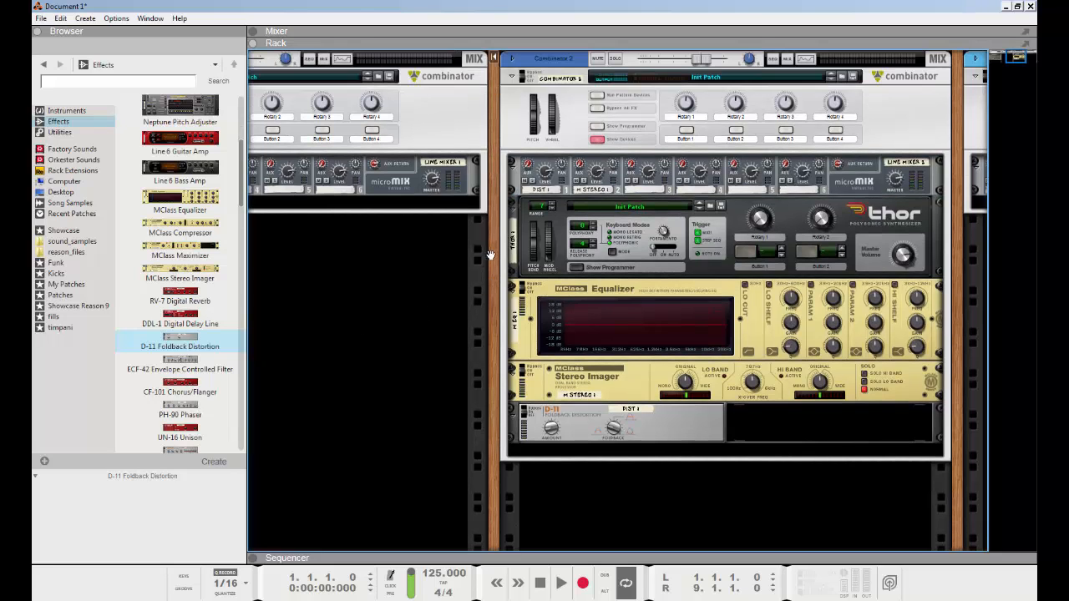
Step: Flip the rack to its rear and repeatedly hide and show the cables to examine Combinator 2's connections
left_click_drag(492, 307, 460, 280)
key("Tab")
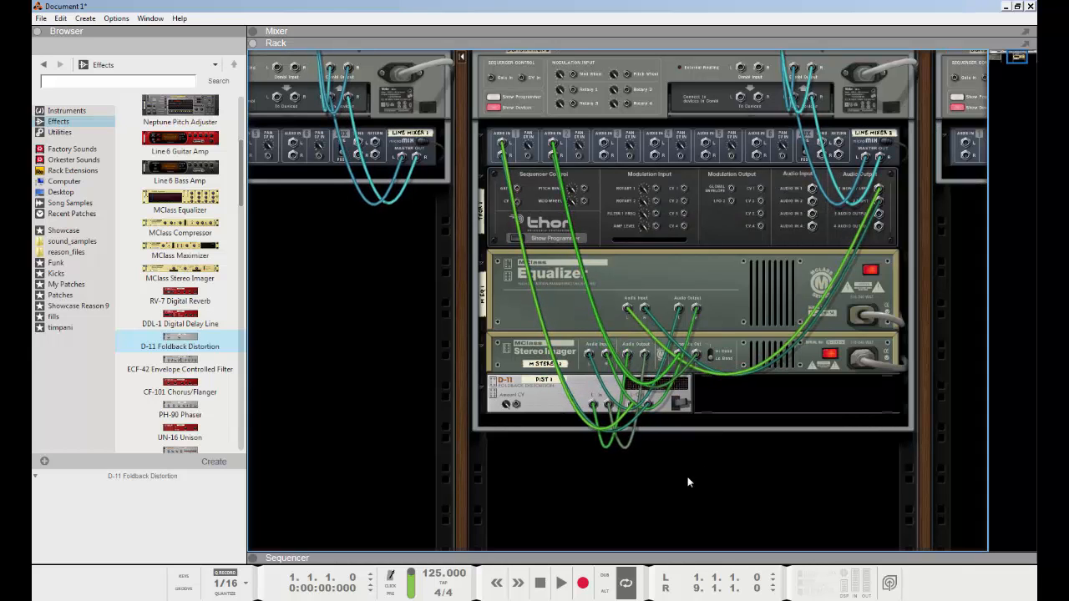
key("l")
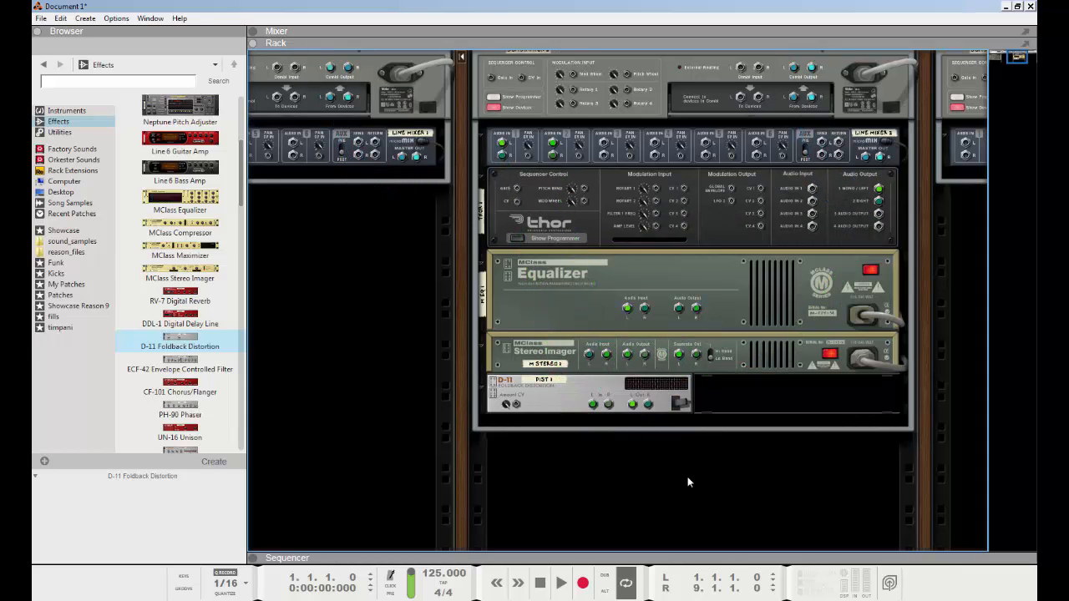
key("l")
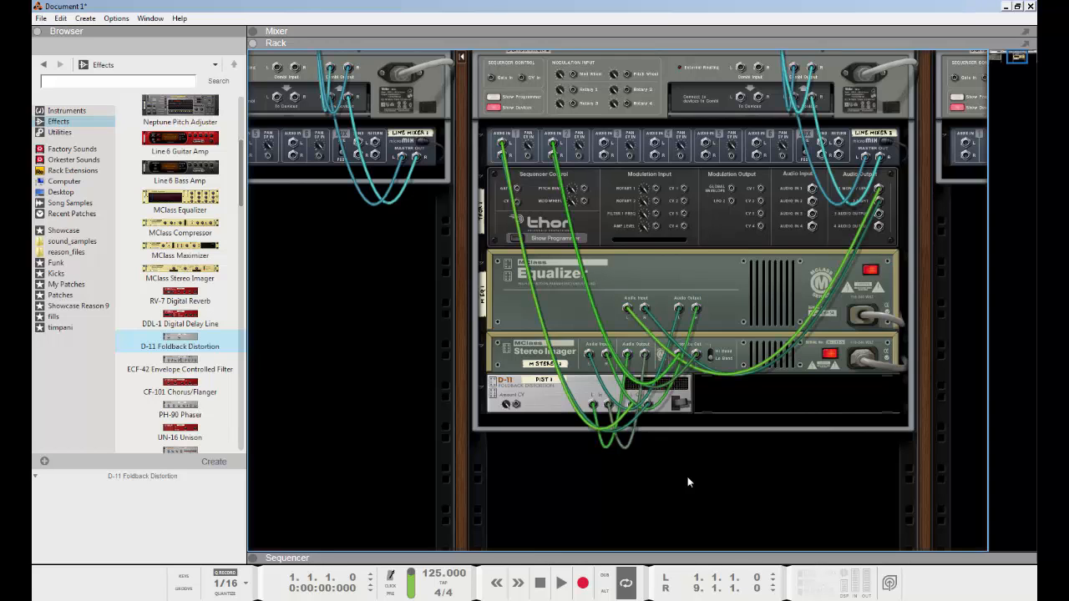
key("l")
key("l")
key("l")
key("l")
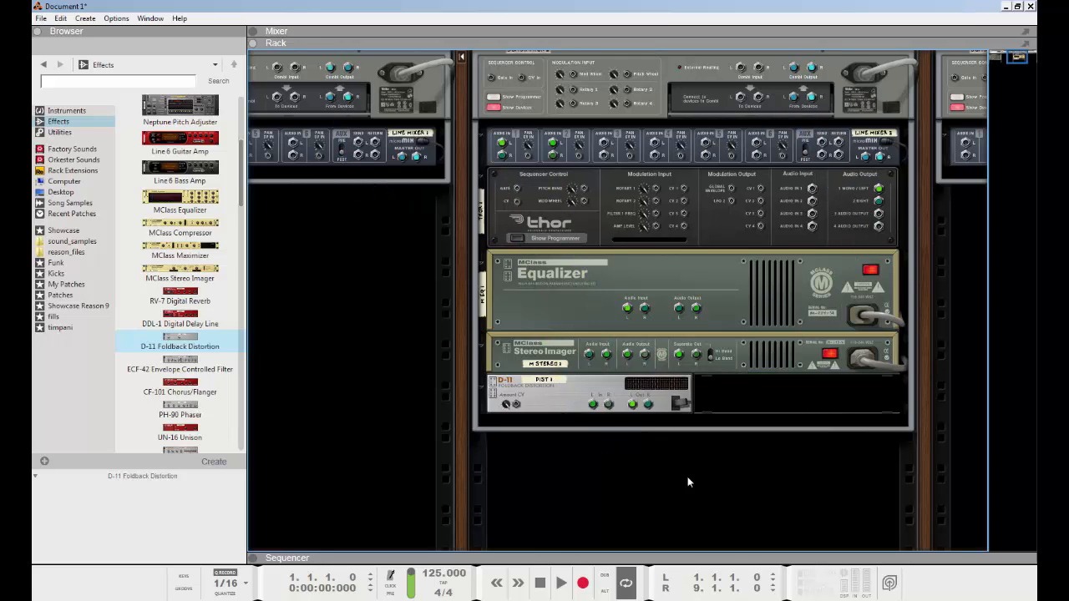
key("l")
key("l")
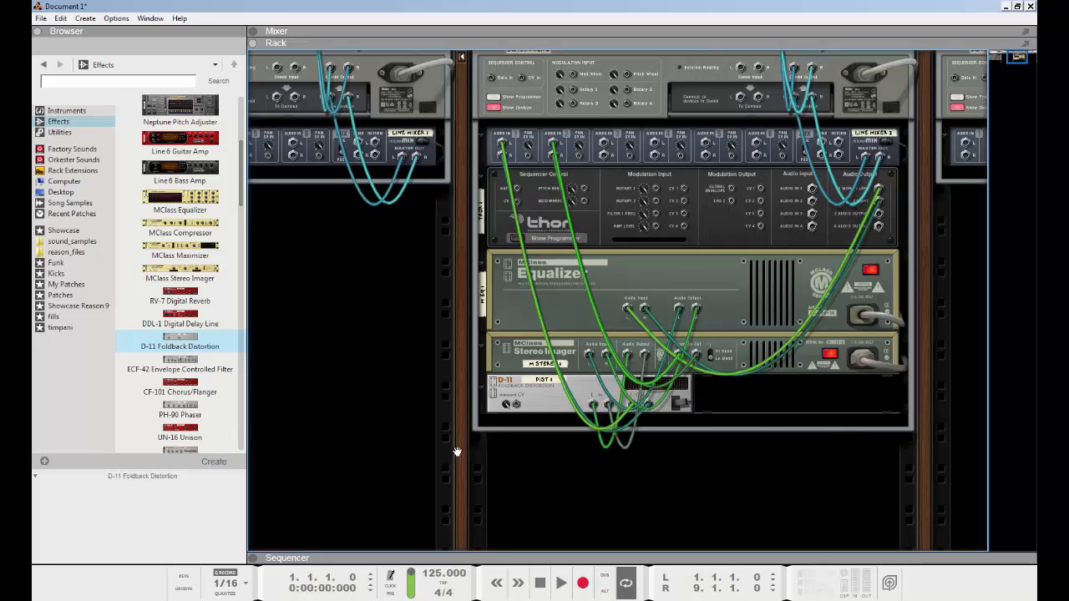
Step: Return the rack to its front side, close the browser and bring the Combinator 1 column into view
left_click_drag(459, 452, 449, 557)
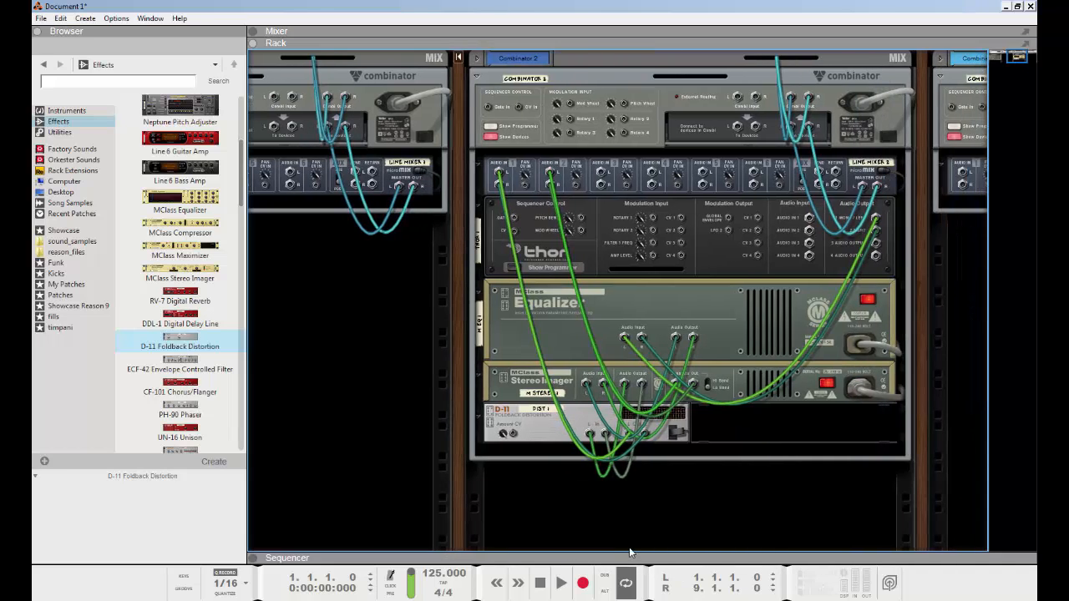
key("Tab")
key("F3")
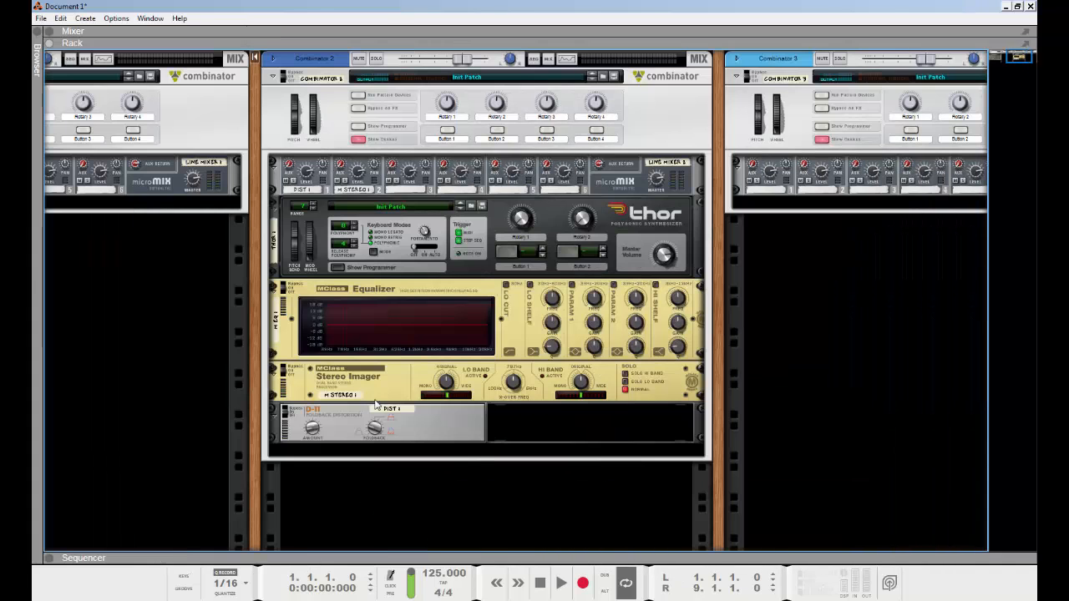
left_click_drag(258, 272, 810, 346)
Step: Display the mixer, rack and sequencer together, then show only the mixer and examine its channel EQ and input sections
key("F5+F6+F7")
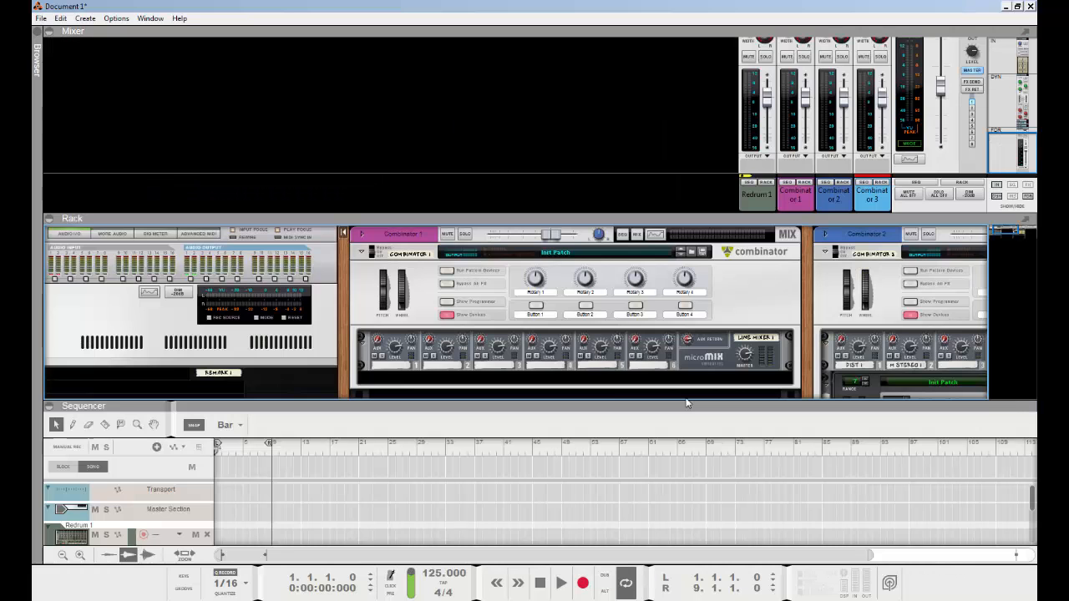
key("F5")
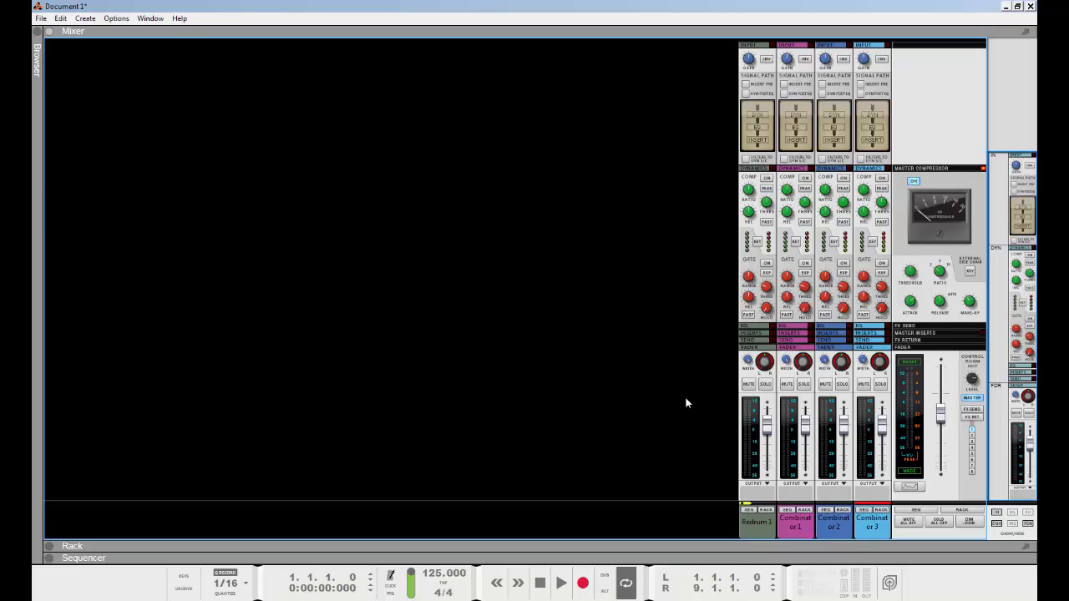
left_click(746, 330)
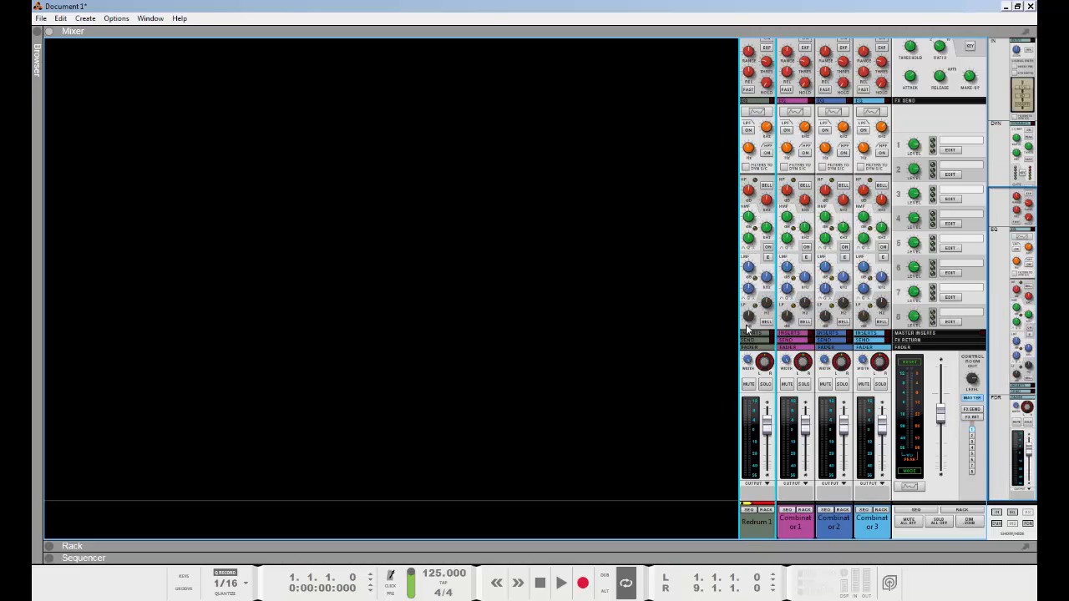
scroll(760, 105, "up", 5)
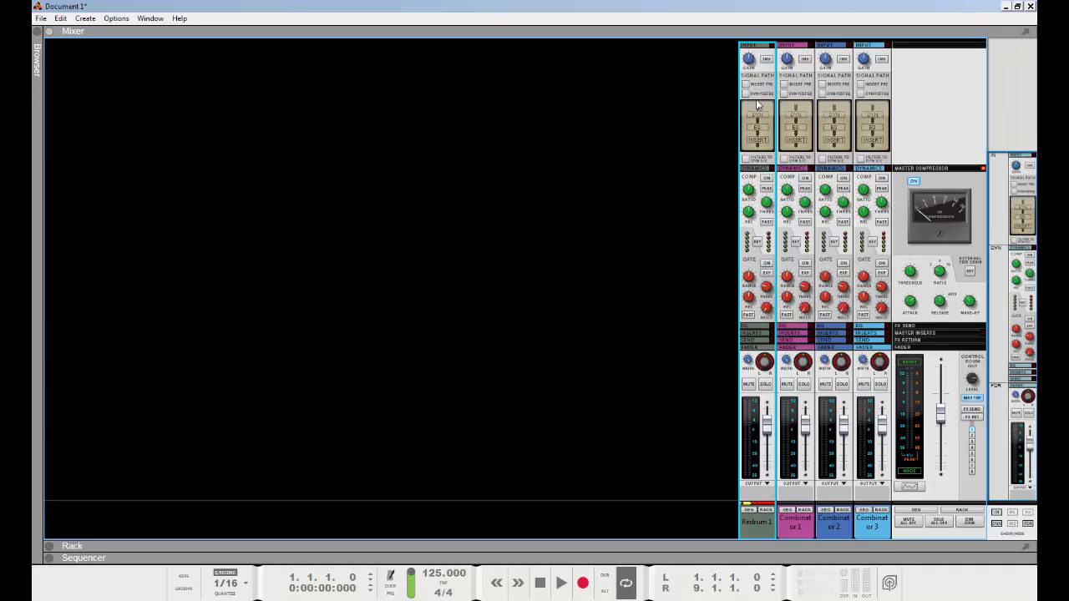
left_click(755, 330)
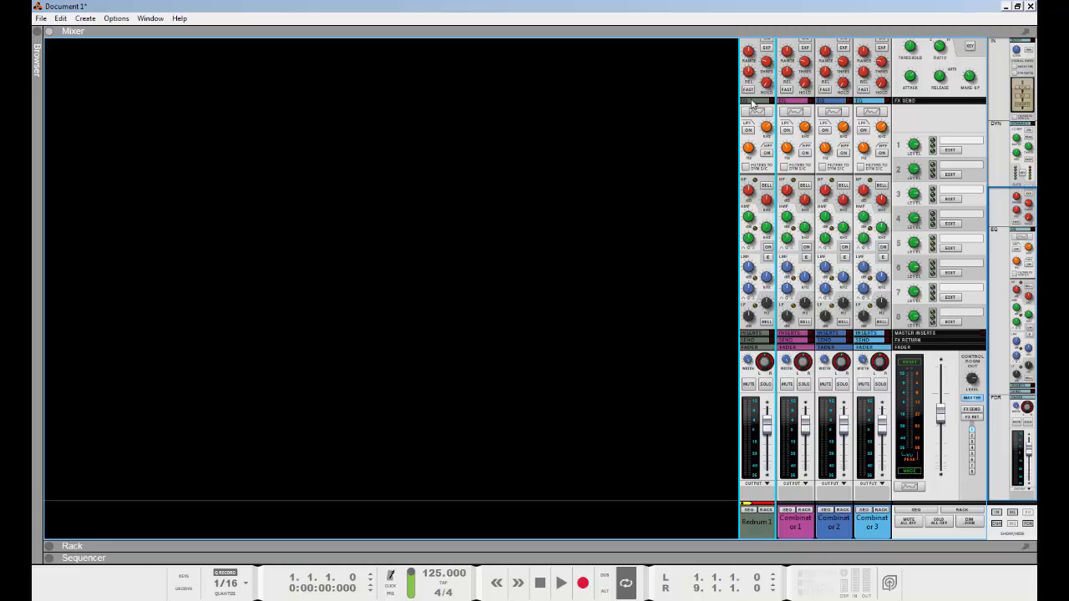
scroll(754, 104, "up", 5)
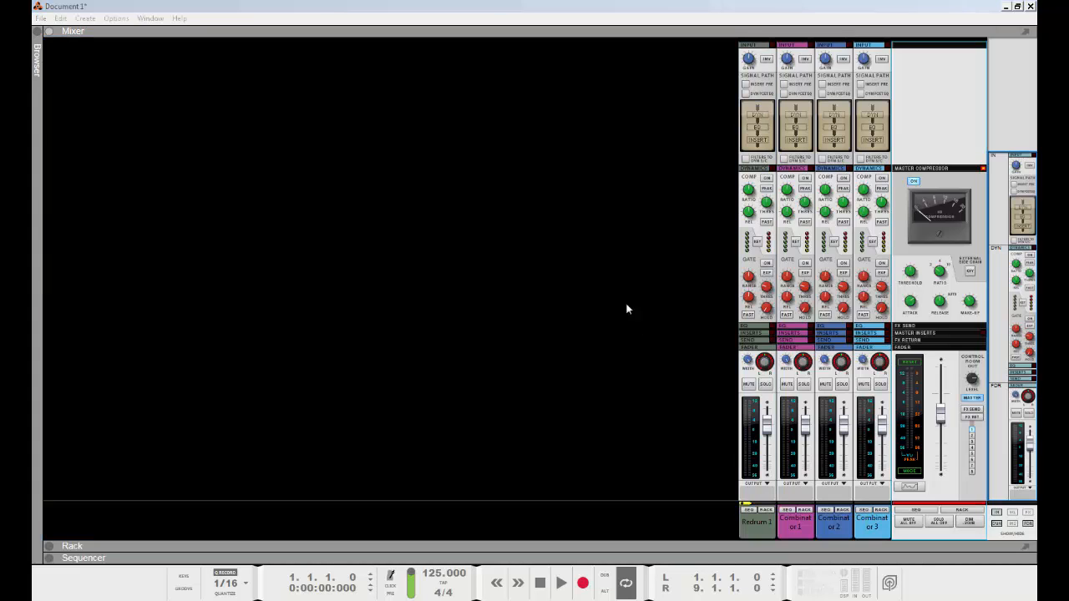
Step: Switch from the mixer to a full view of the sequencer and its color-coded tracks
left_click(497, 302)
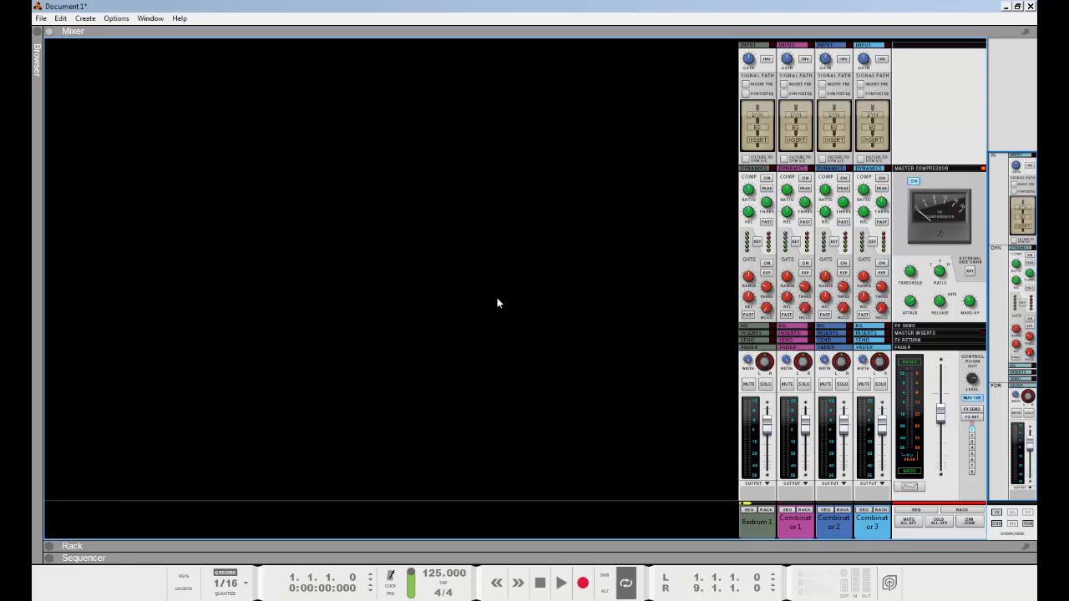
key("F7")
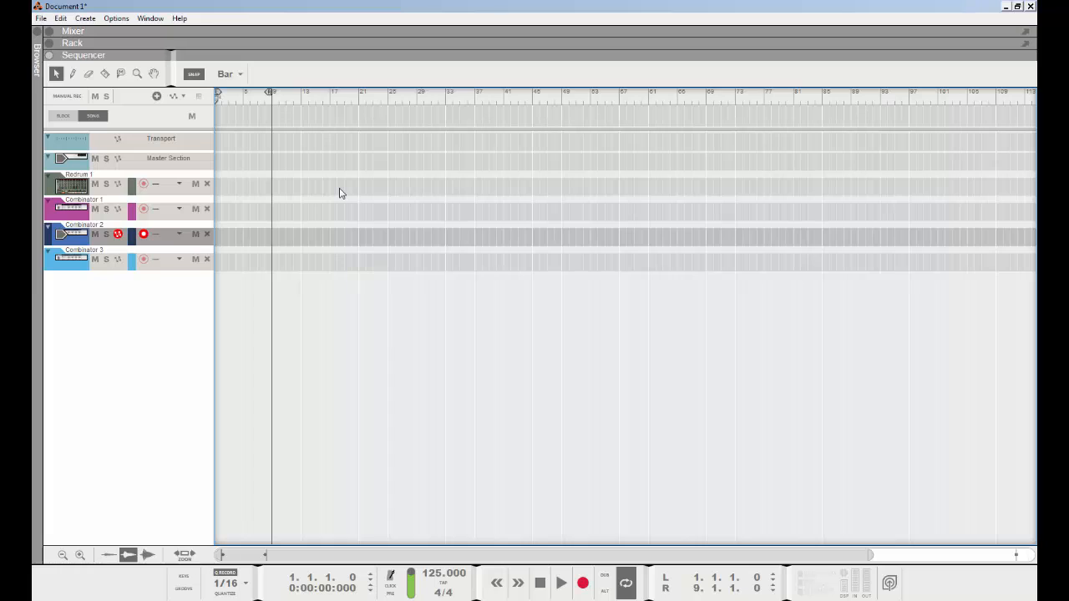
Step: Cycle through the sequencer's Pencil, Eraser, Razor, Mute, Magnifying Glass and Hand tools, ending on the Selection tool
key("w")
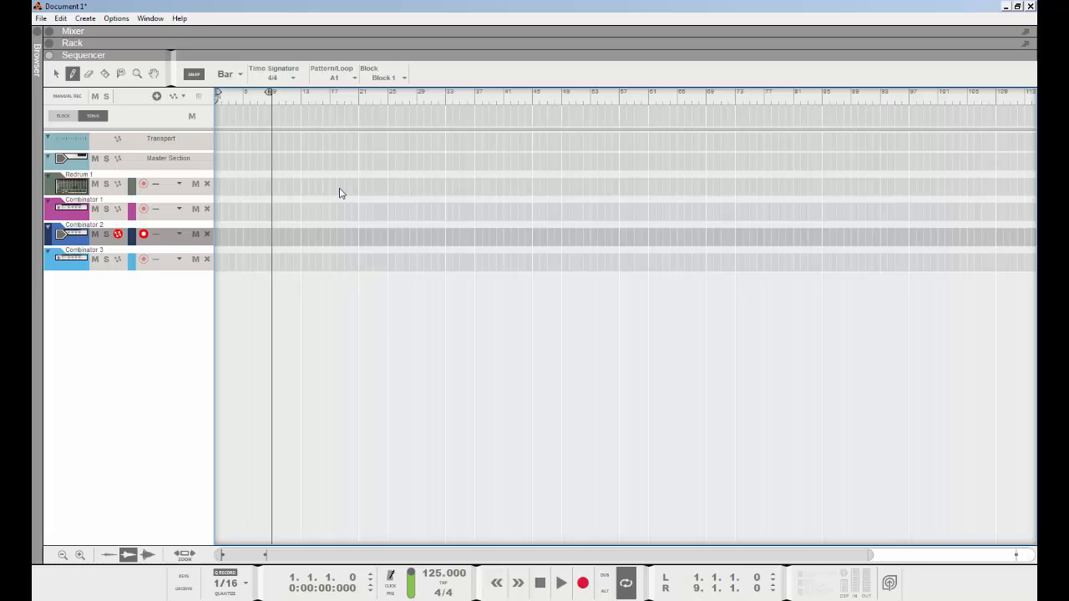
key("r")
key("t")
key("y")
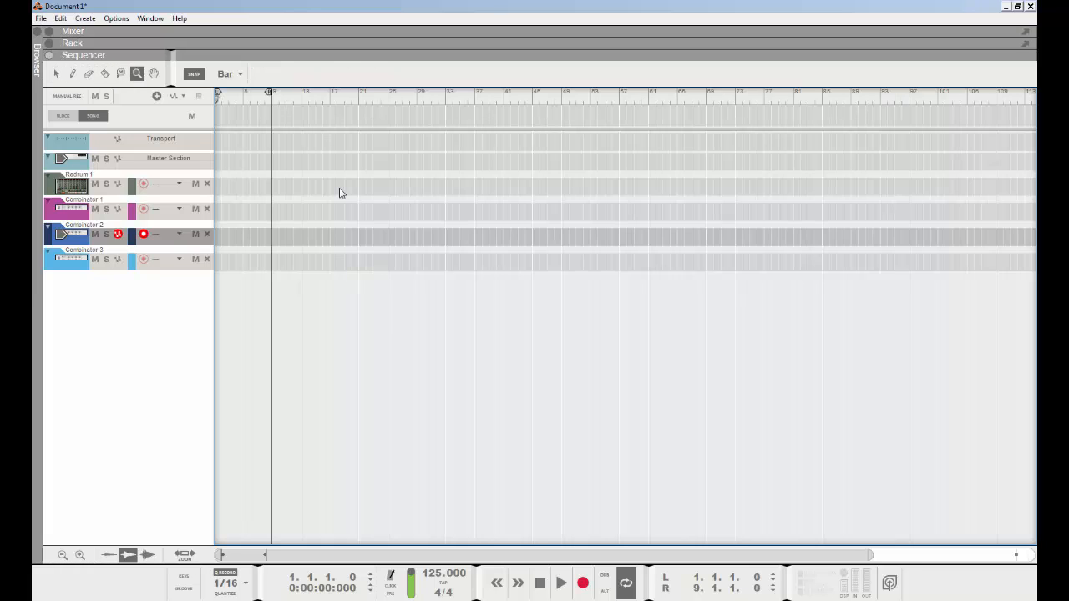
key("u")
key("q")
key("e")
key("r")
key("t")
key("y")
key("u")
key("q")
Step: Draw eight-bar clips starting at bar 1 on the Redrum 1, Combinator 1 and Combinator 2 tracks, deleting the first trial clip
mouse_move(241, 180)
left_mouse_down()
mouse_move(292, 183)
mouse_move(187, 195)
left_mouse_up()
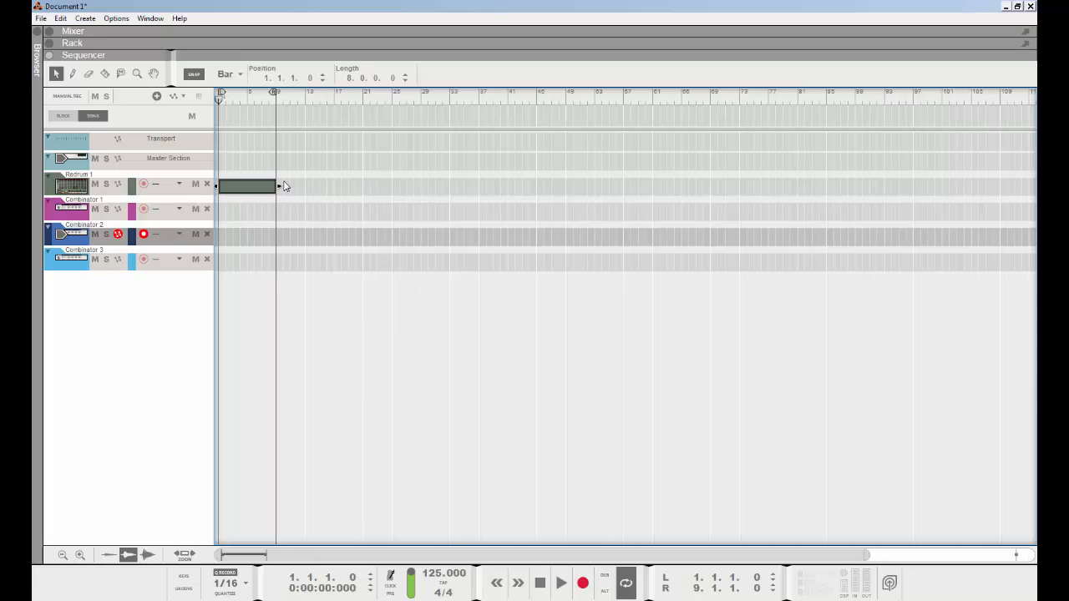
key("Delete")
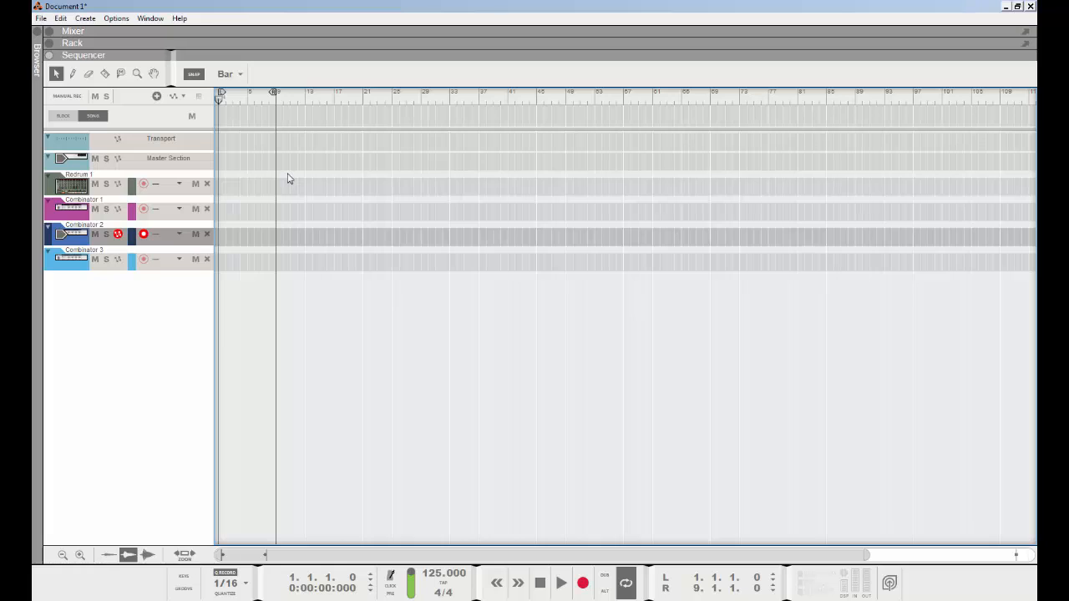
mouse_move(222, 184)
left_mouse_down()
mouse_move(281, 186)
mouse_move(227, 210)
mouse_move(277, 210)
left_mouse_up()
left_click_drag(219, 235, 276, 235)
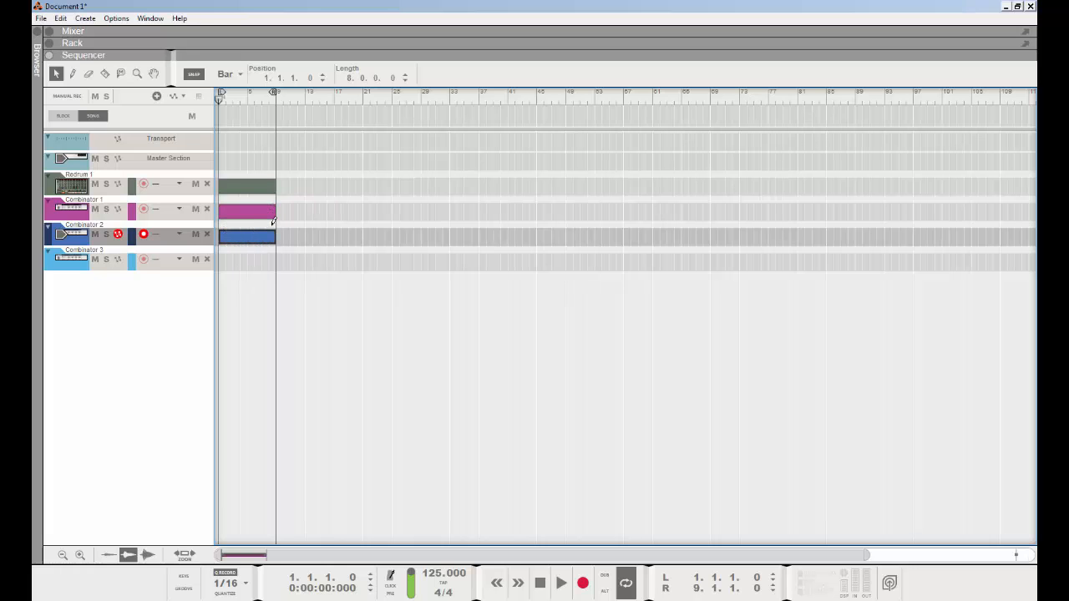
Step: Split the Redrum 1, Combinator 1 and Combinator 2 clips at each bar from 3 to 8 with the Razor tool
key("h")
key("h")
key("h")
key("h")
key("h")
key("h")
key("h")
key("h")
key("h")
key("h")
key("h")
key("h")
key("h")
key("h")
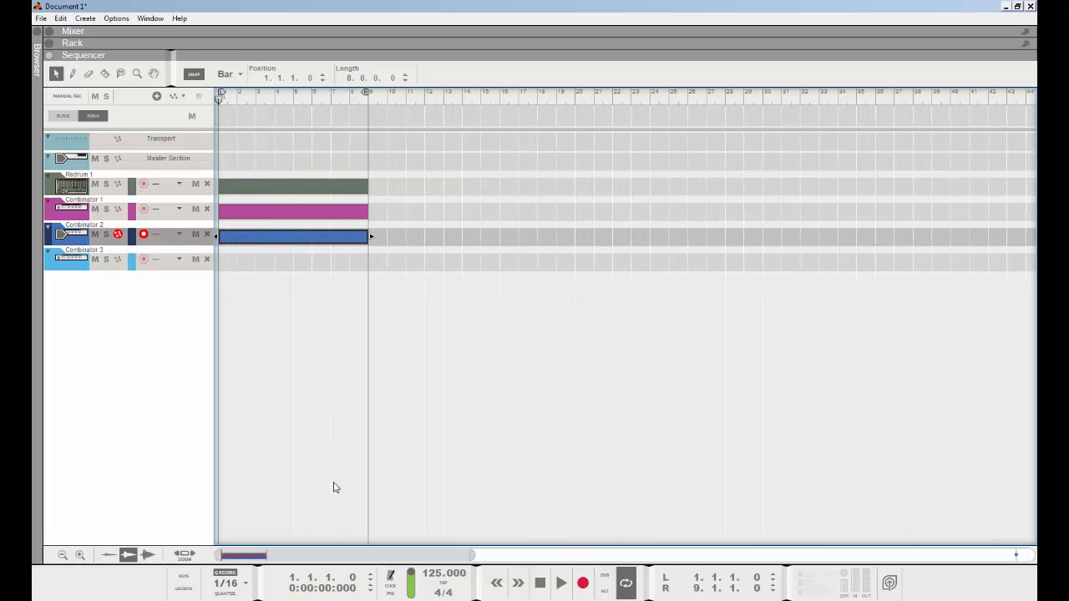
scroll(251, 355, "up", 5)
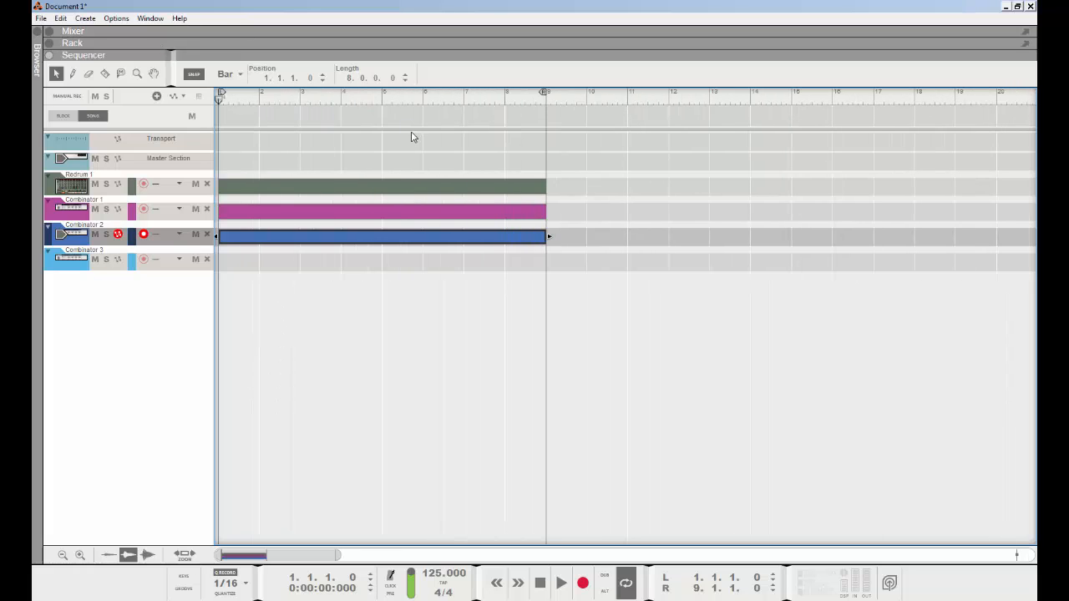
key("r")
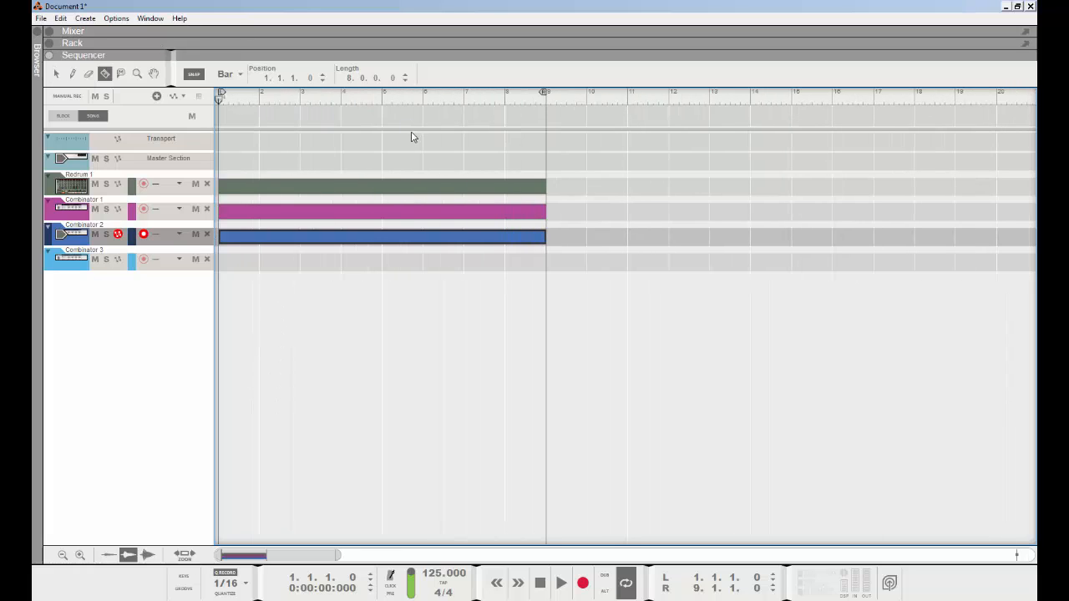
left_click(386, 95)
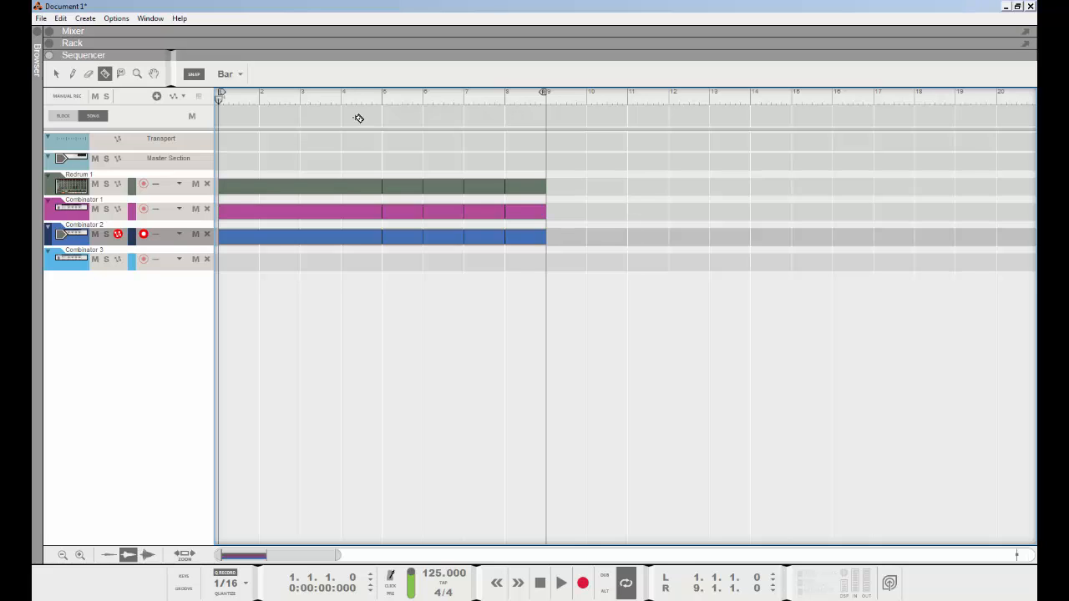
left_click(342, 101)
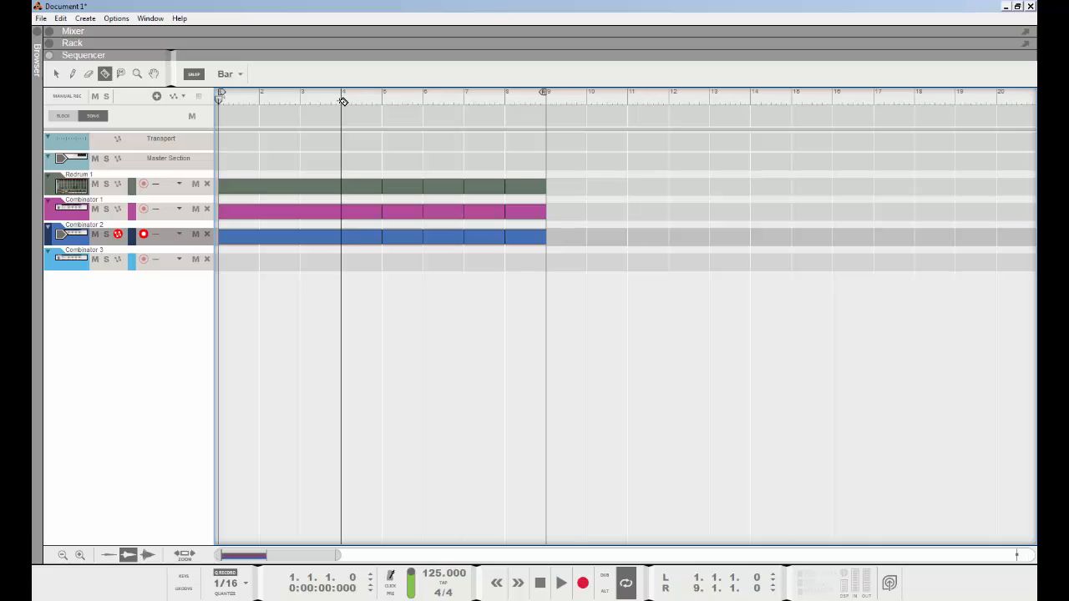
left_click(300, 102)
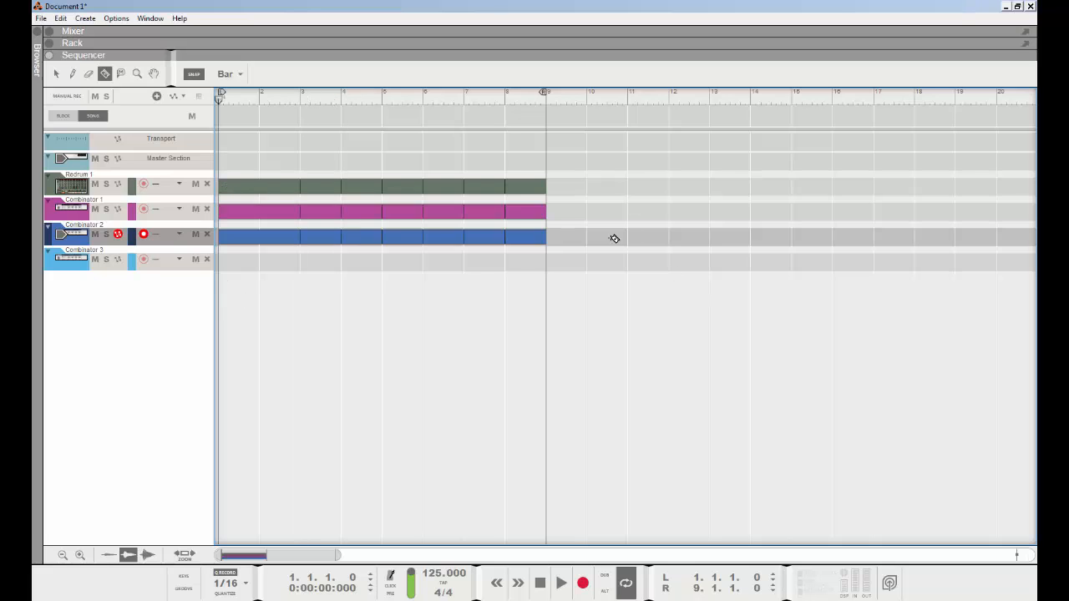
Step: Return to the Selection tool and delete all the clips in the sequencer
key("q")
key("ctrl+a")
key("Delete")
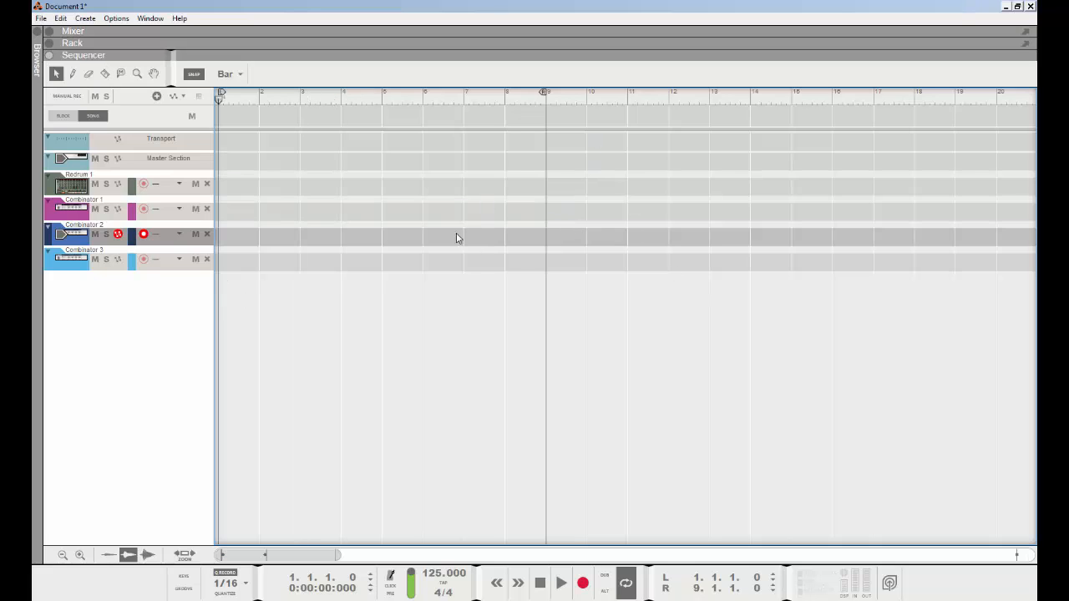
Step: Move the right loop locator to several bars, including 5 and 10, and return it to bar 9
left_click(465, 102, "ctrl")
left_click(425, 95, "ctrl")
left_click(382, 95, "ctrl")
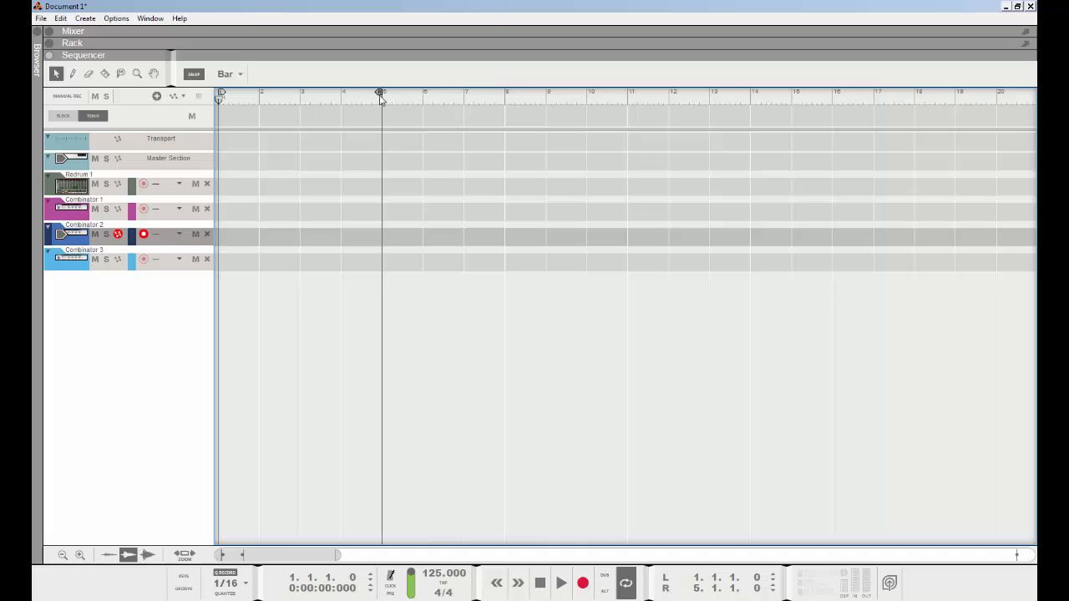
left_click(340, 93, "ctrl")
left_click(383, 96, "alt")
left_click(546, 96, "alt")
left_click(669, 96, "alt")
left_click(748, 97, "alt")
left_click(384, 96, "alt")
left_click(588, 96, "alt")
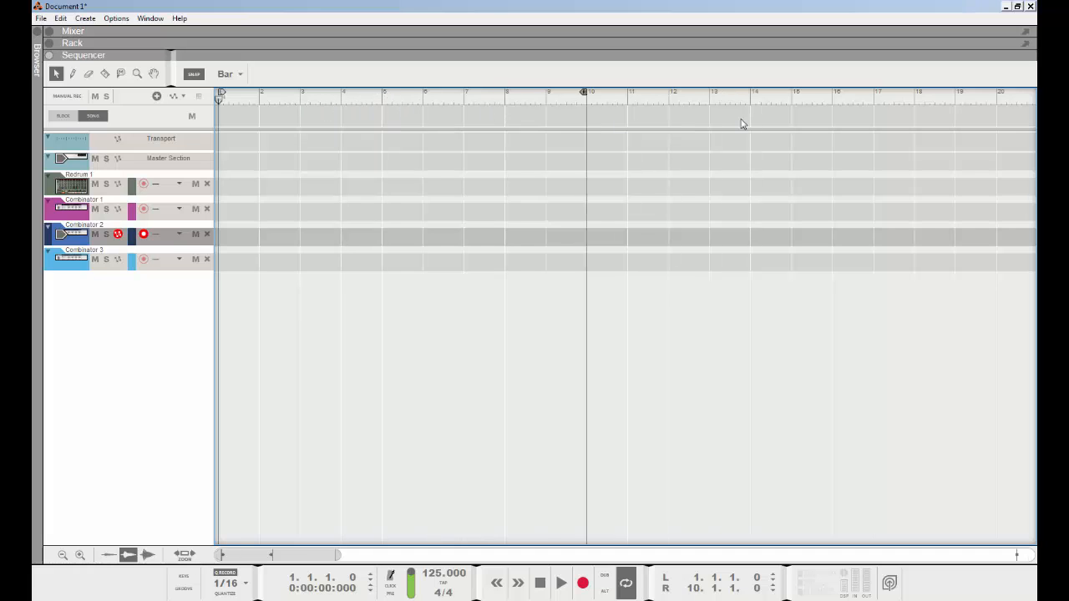
left_click(669, 96, "alt")
left_click(505, 97, "alt")
left_click(546, 96, "alt")
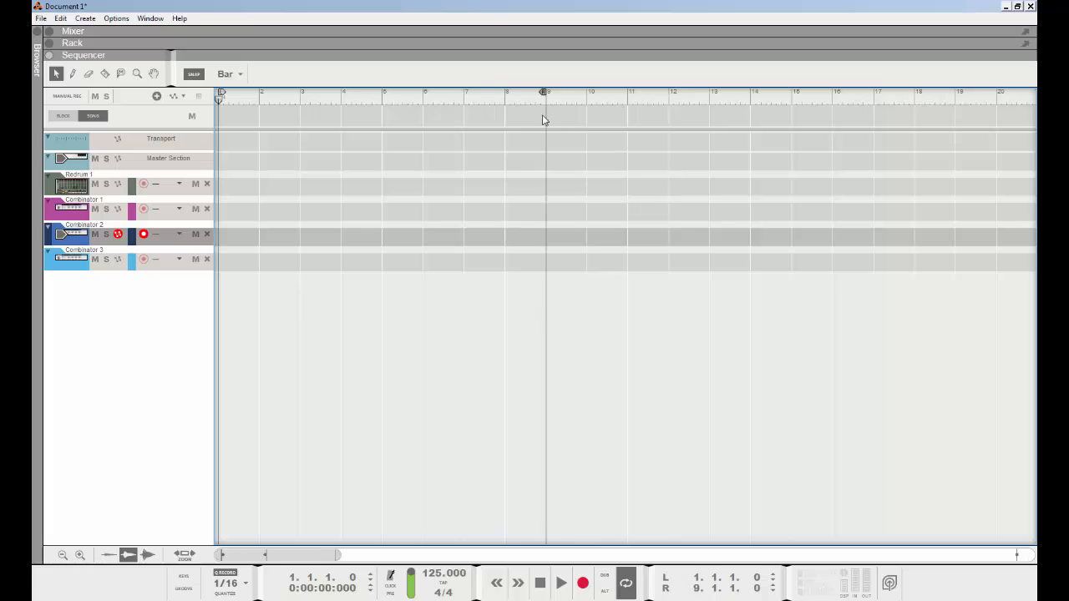
Step: Move the left loop locator to several bars, including bar 7, and return it to bar 1
left_click(340, 97, "ctrl")
left_click(465, 96, "ctrl")
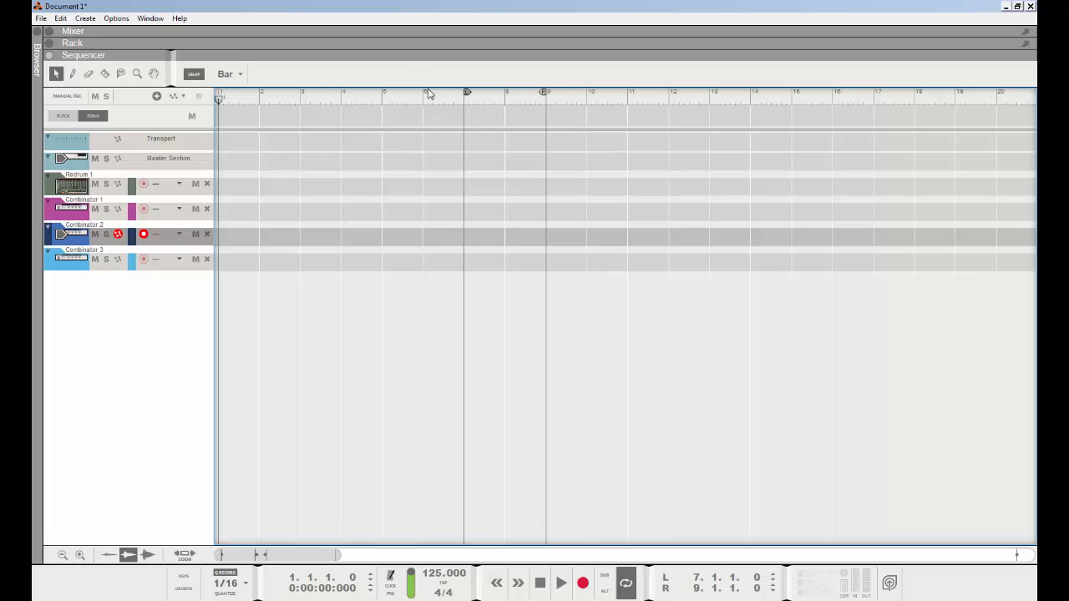
left_click(342, 96, "ctrl")
left_click(383, 97, "ctrl")
left_click(464, 97, "ctrl")
left_click_drag(480, 109, 208, 100)
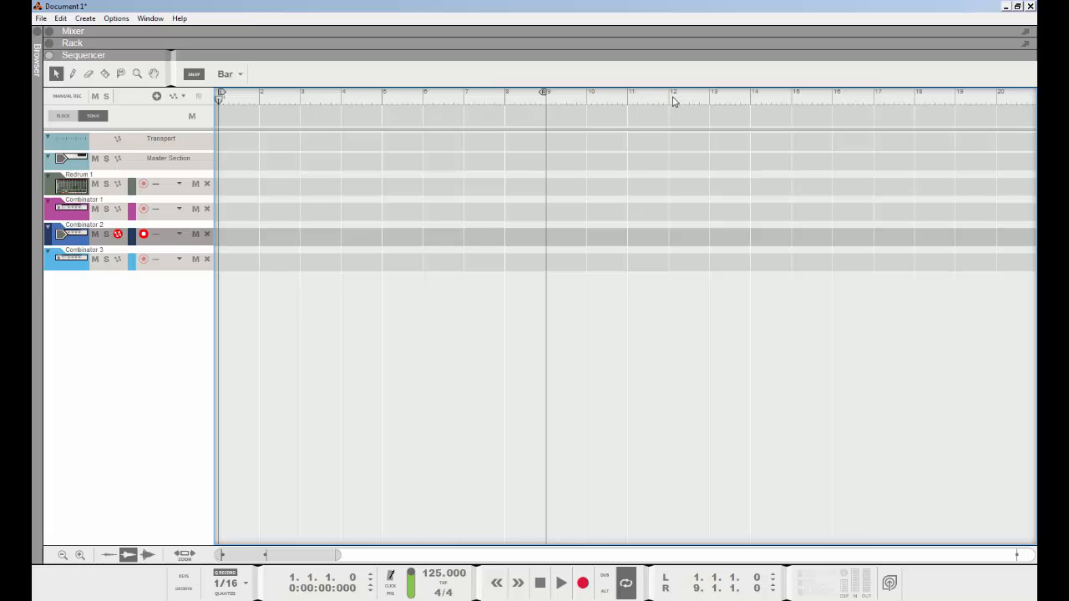
Step: Set the song end marker to bar 11 and the right loop locator to bar 6
mouse_move(674, 101)
left_mouse_down()
mouse_move(548, 107)
mouse_move(770, 113)
mouse_move(756, 109)
left_mouse_up()
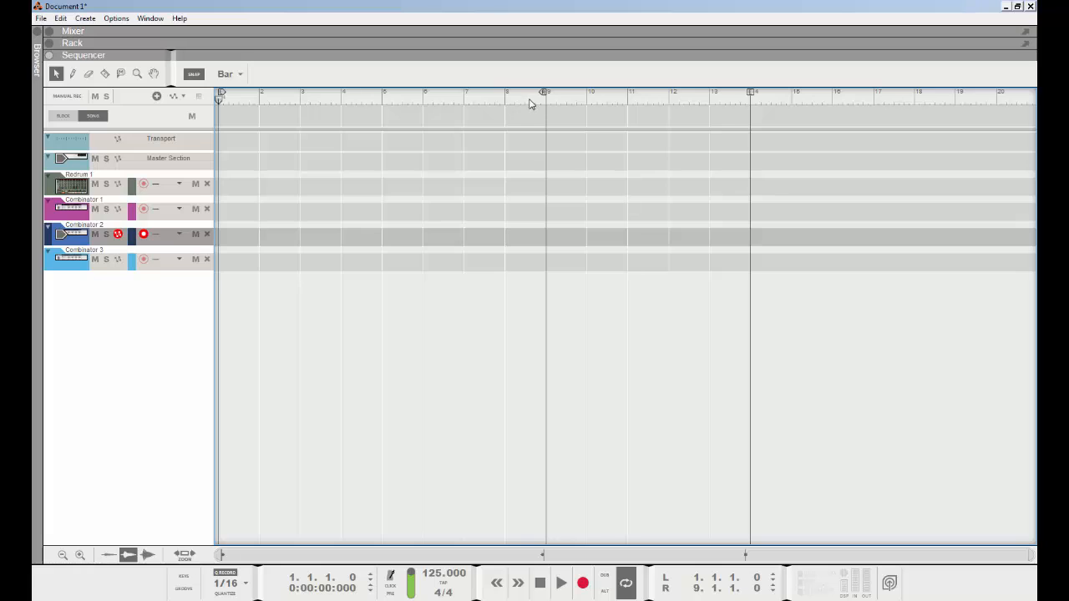
left_click_drag(511, 96, 415, 109)
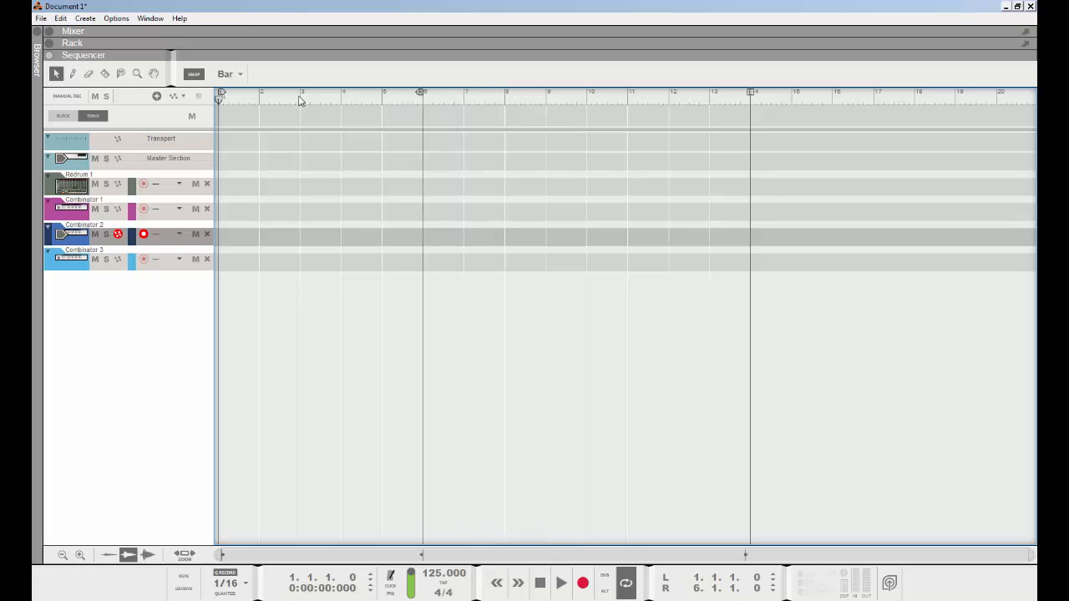
left_click_drag(338, 95, 185, 112)
mouse_move(643, 102)
left_mouse_down()
mouse_move(584, 103)
mouse_move(635, 110)
left_mouse_up()
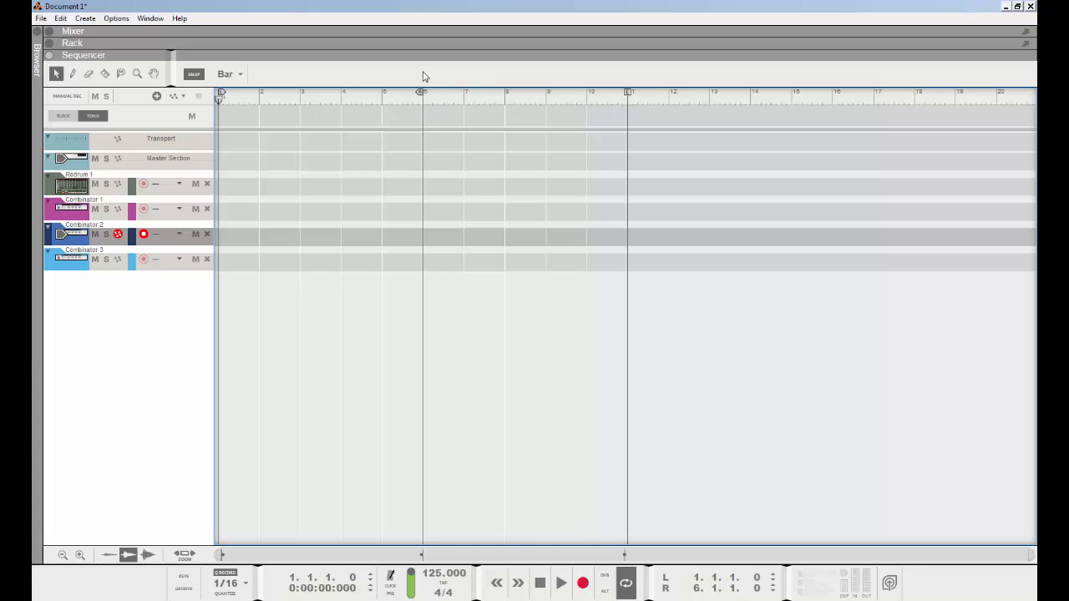
Step: Move the song position to bar 7 and the left loop locator to bar 10
left_click(464, 97, "ctrl")
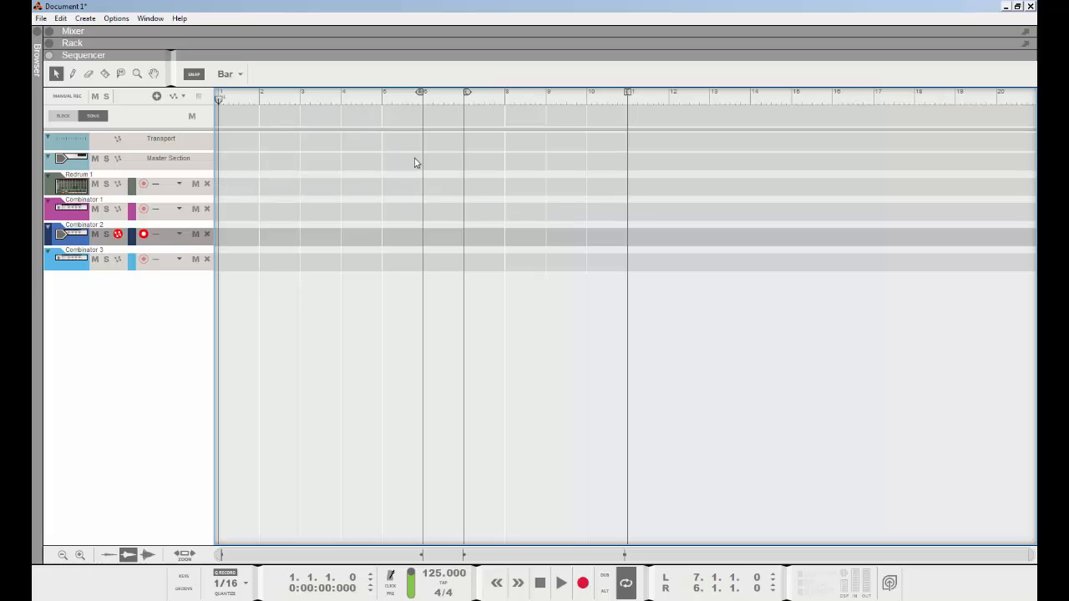
left_click(351, 97)
left_click_drag(352, 97, 411, 102)
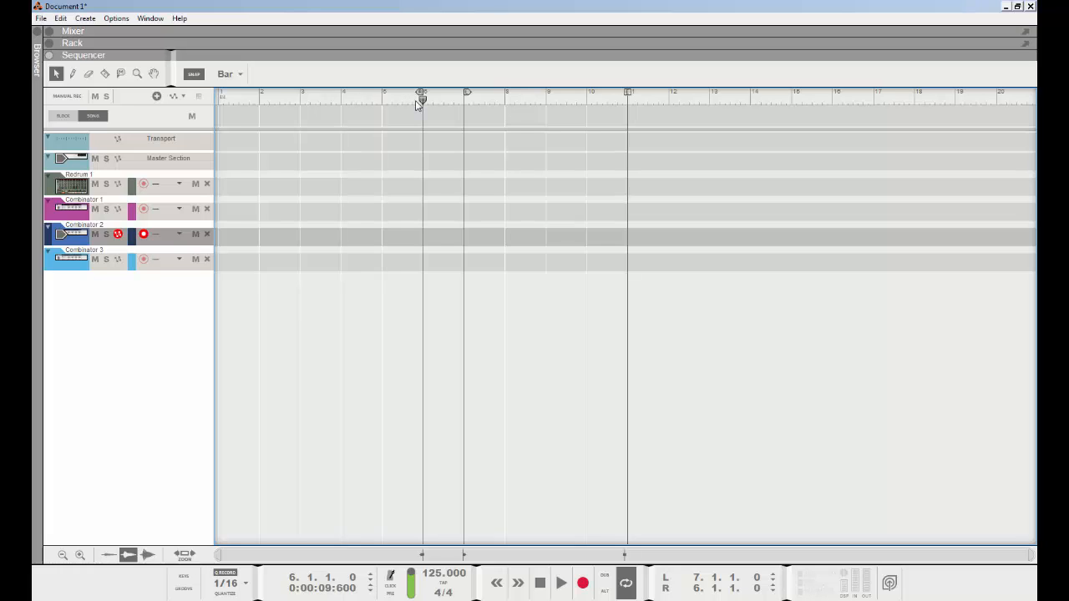
left_click_drag(415, 100, 456, 131)
left_click_drag(466, 96, 588, 96)
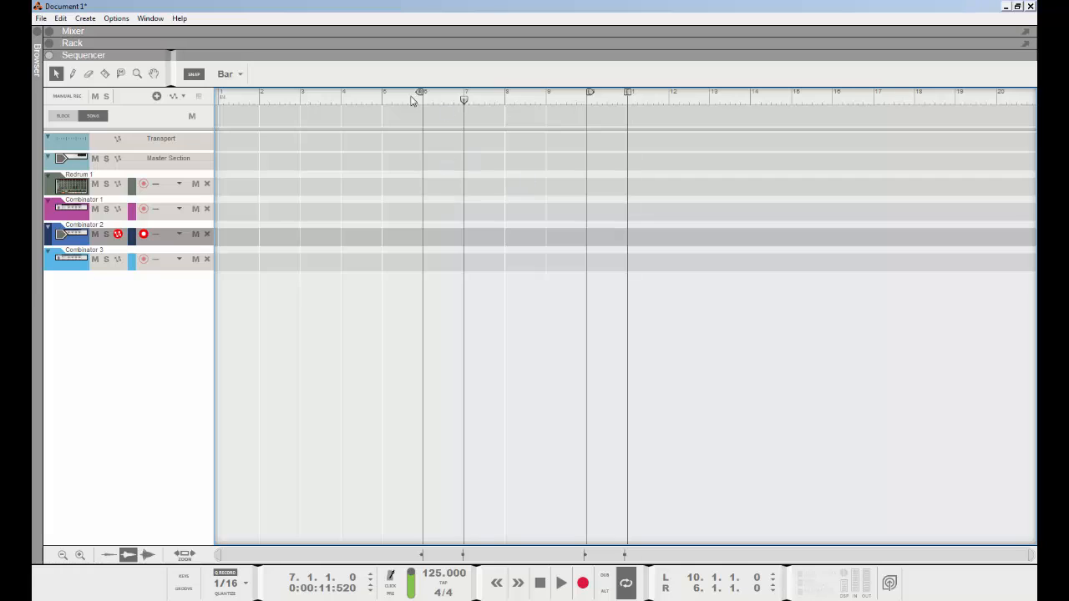
Step: Move the song position to bar 16 and the left loop locator to bar 5
left_click_drag(284, 96, 422, 97)
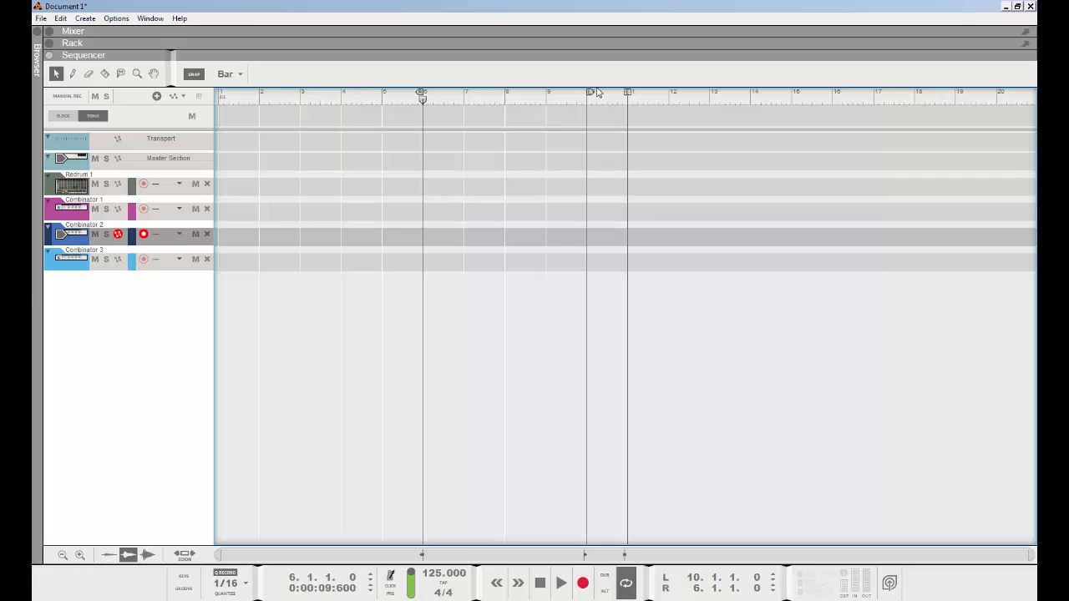
mouse_move(595, 93)
left_mouse_down()
mouse_move(792, 100)
mouse_move(844, 116)
left_mouse_up()
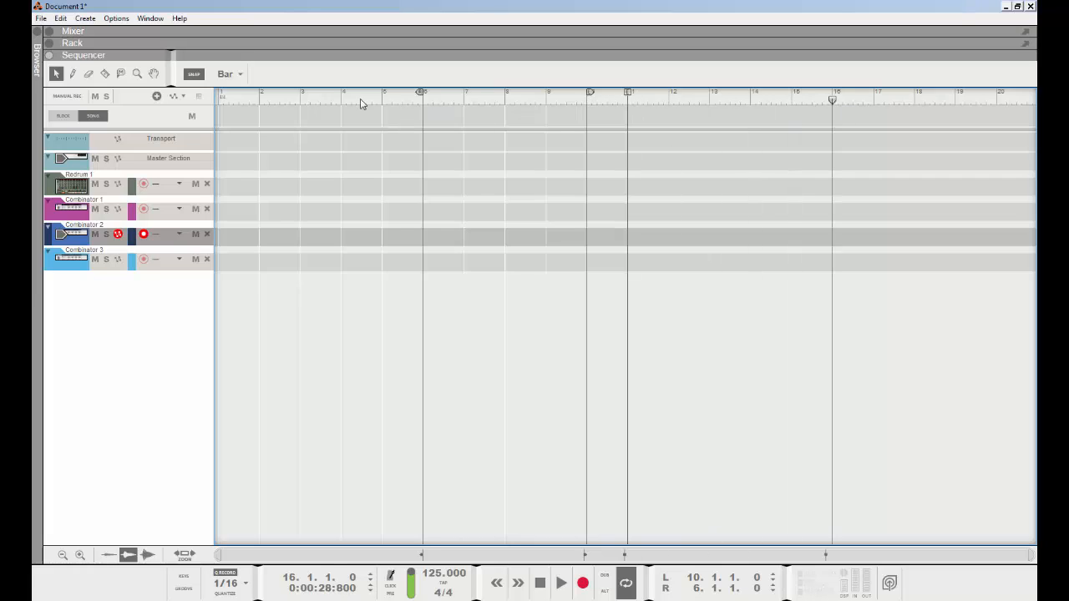
left_click(382, 102, "alt")
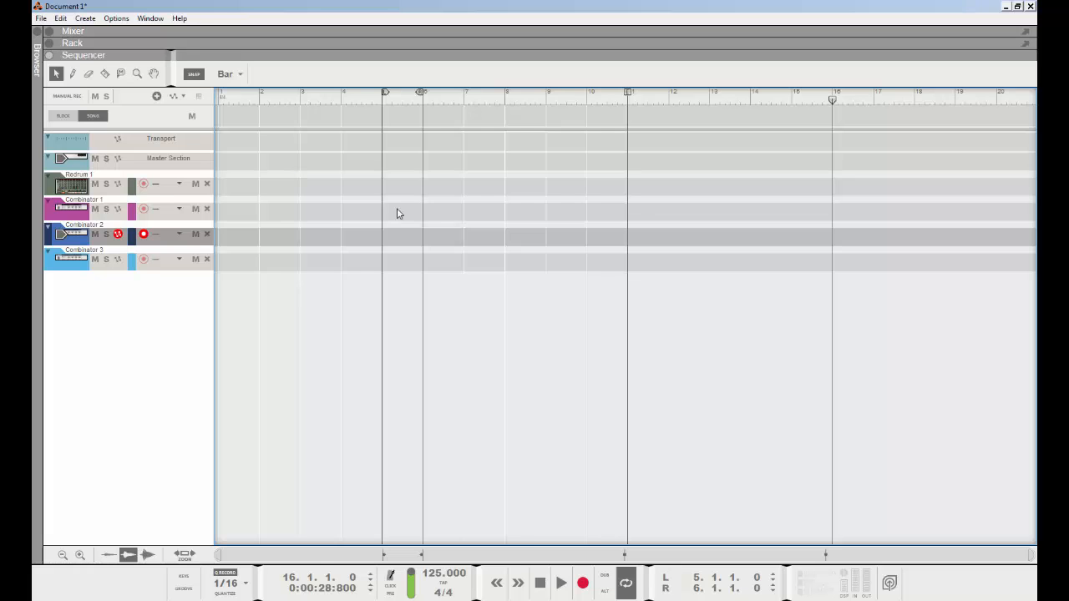
Step: Show the rack with the browser and add an unrouted Thor Polysonic Synthesizer beneath Combinator 1
key("F6")
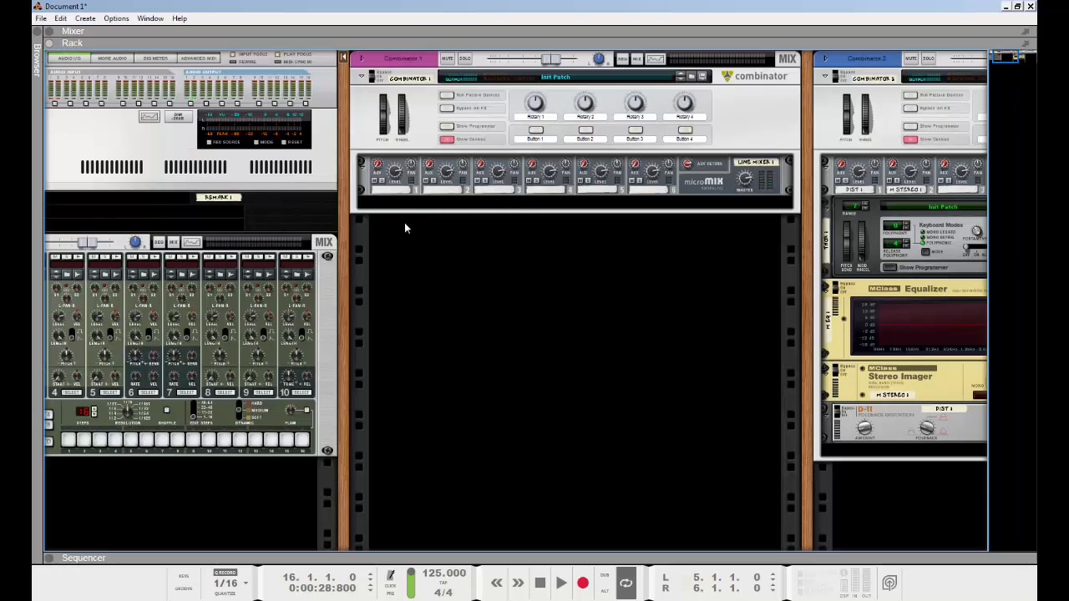
key("F3")
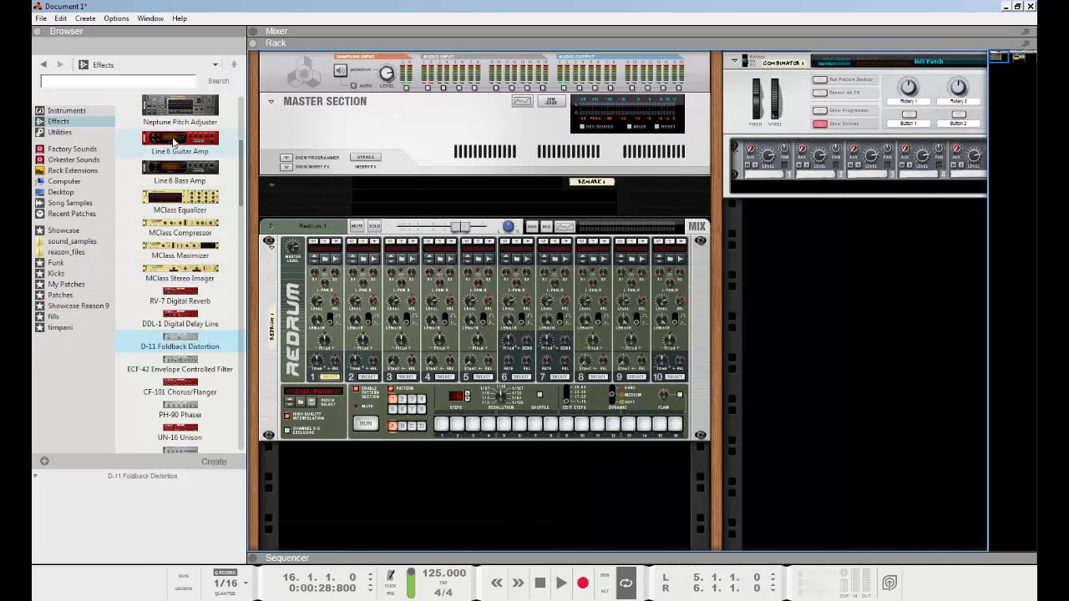
left_click(60, 132)
left_click(67, 110)
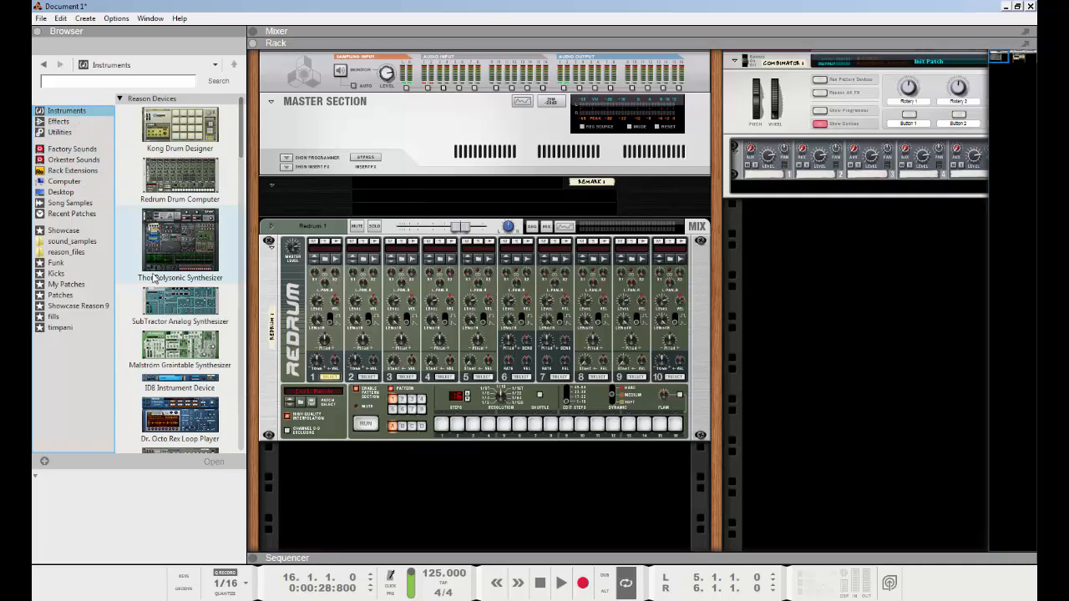
left_click_drag(175, 244, 823, 289)
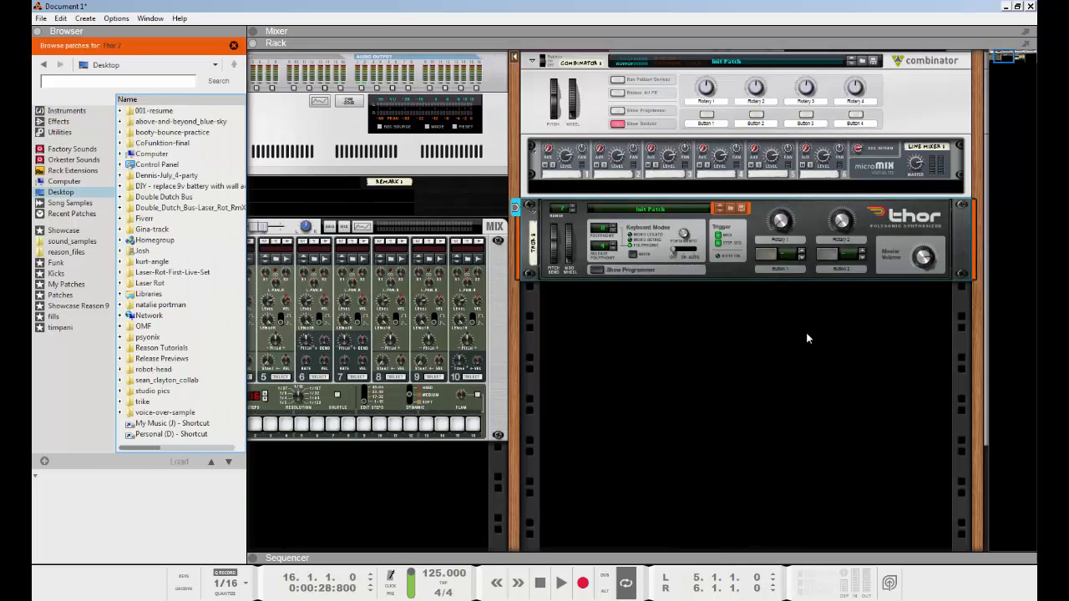
Step: Flip the rack to its rear and delete the unconnected Thor beneath Combinator 1
key("Tab")
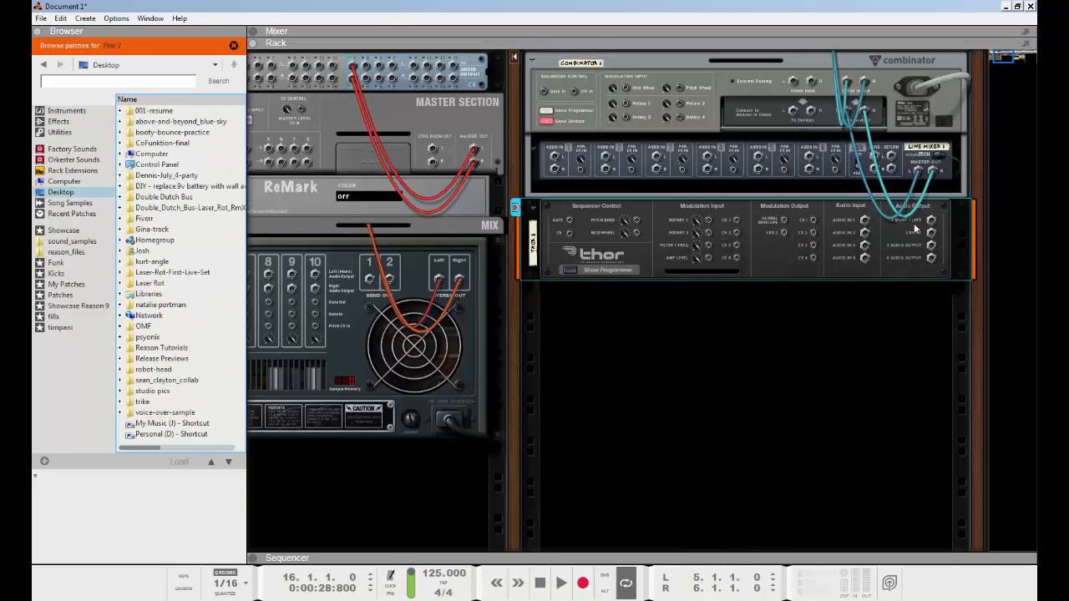
key("Delete")
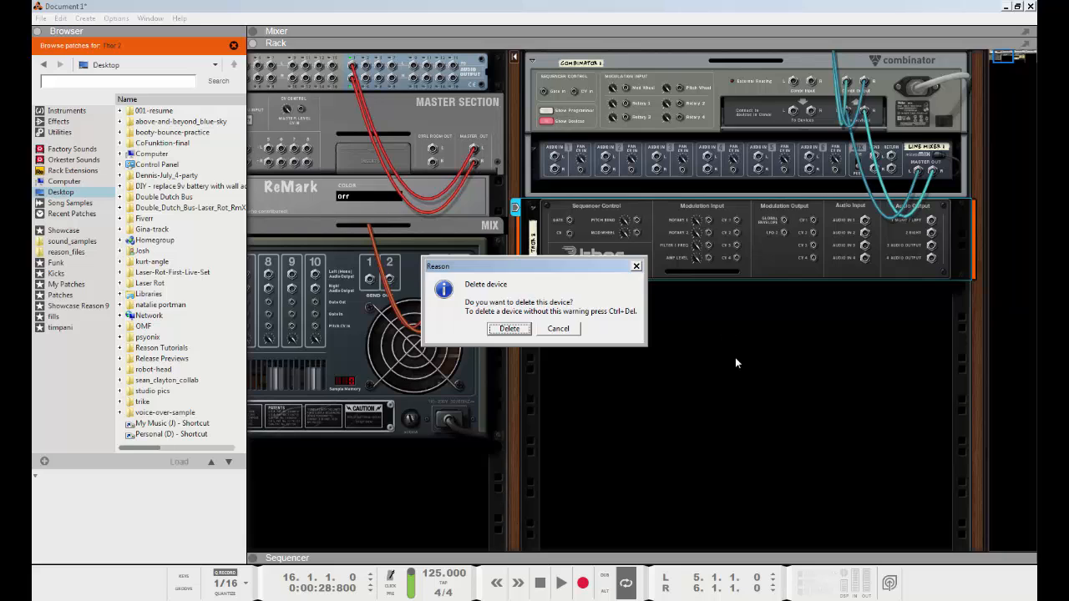
key("Return")
Step: Add a Thor Polysonic Synthesizer with its own mix channel below Combinator 1, and return to the browser's instrument devices
left_click(74, 110)
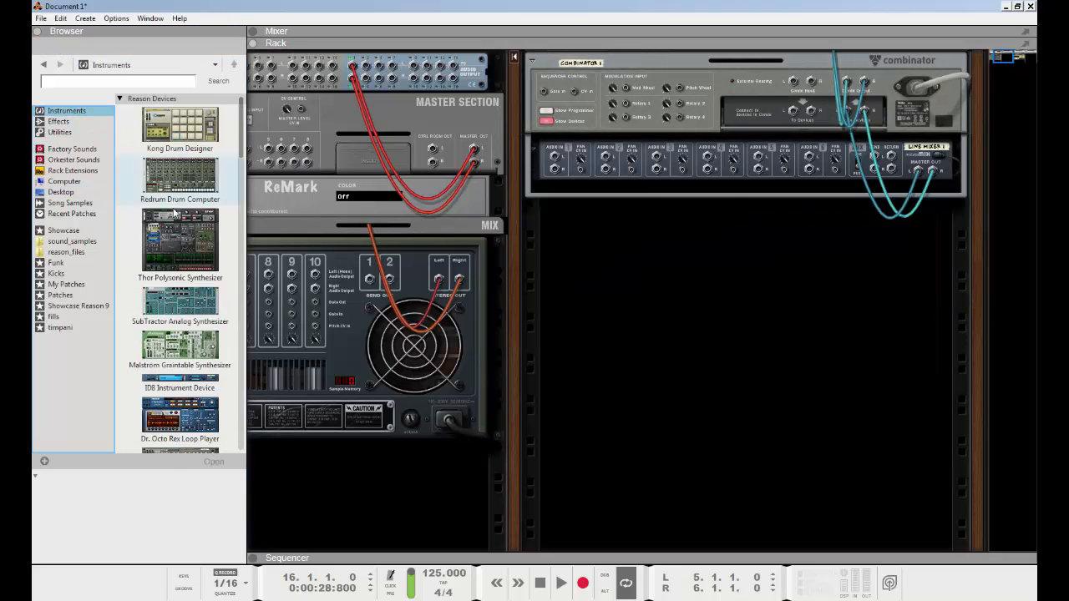
left_click_drag(175, 214, 728, 314)
key("Tab")
key("Tab")
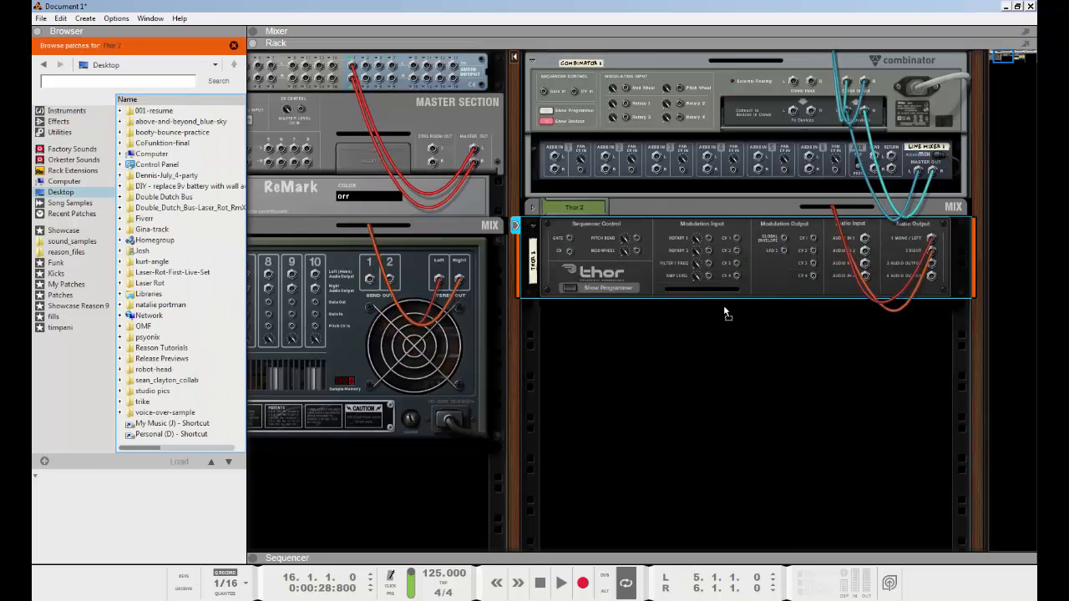
left_click(67, 111)
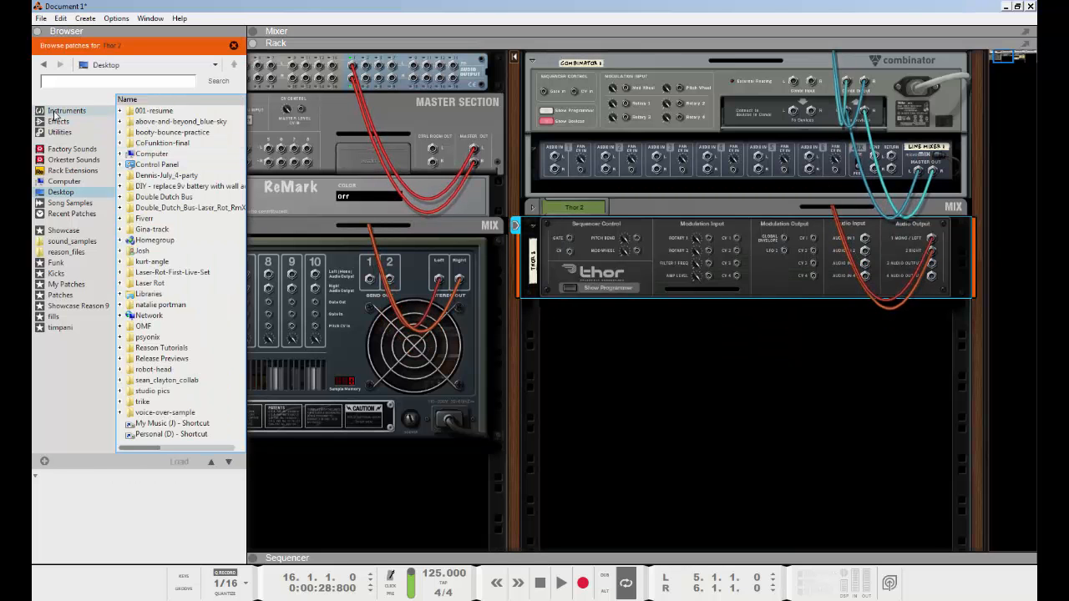
Step: Add an unrouted Thor Polysonic Synthesizer beneath Thor 2, select the Thor 2 mix channel, and return to the browser's instrument devices
left_click_drag(190, 224, 855, 469)
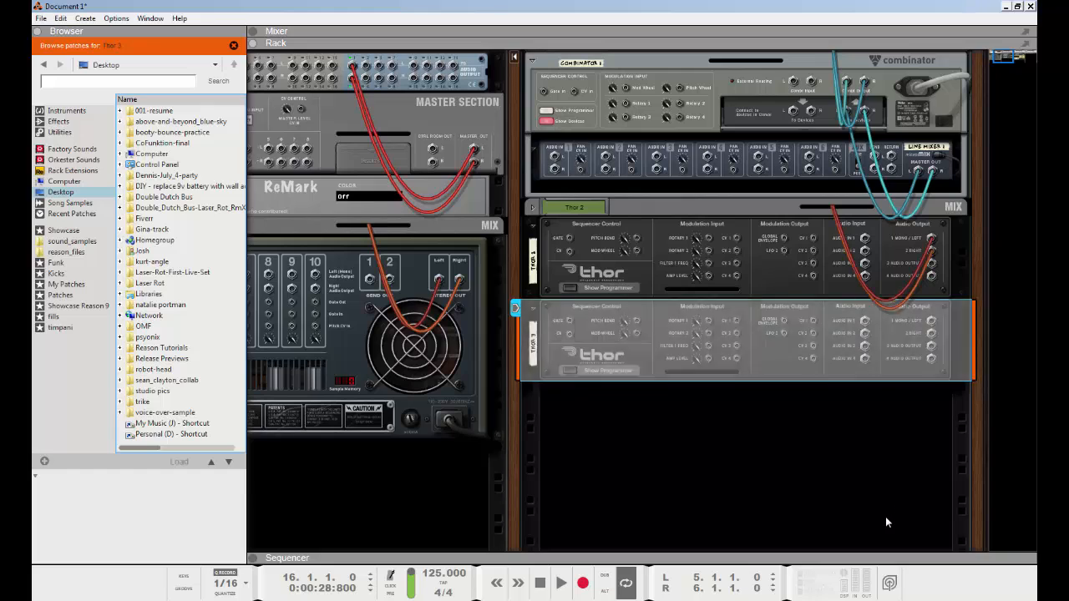
left_click(751, 208)
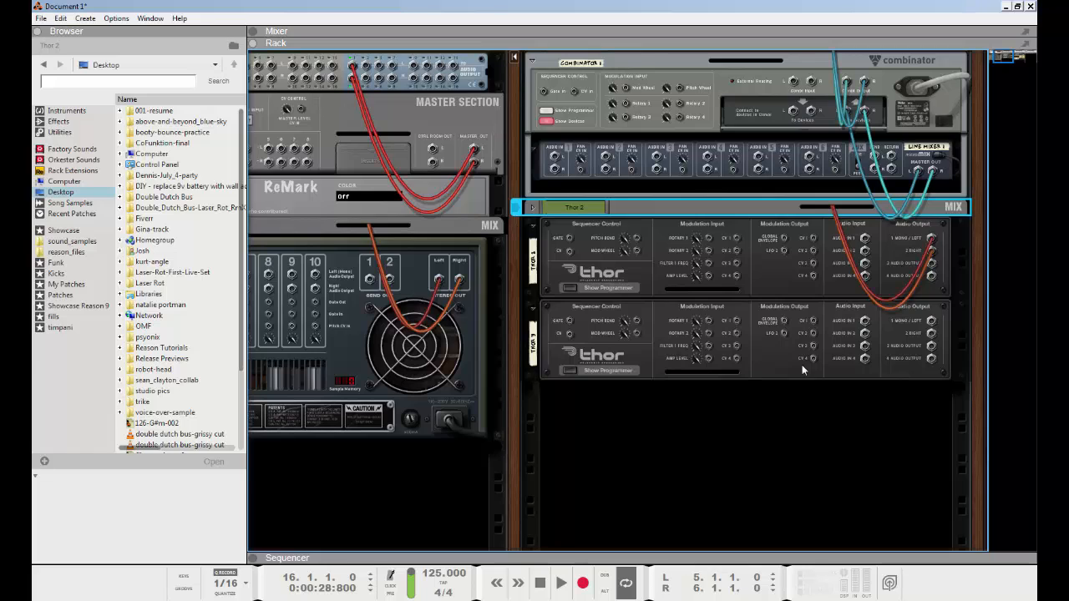
left_click(57, 122)
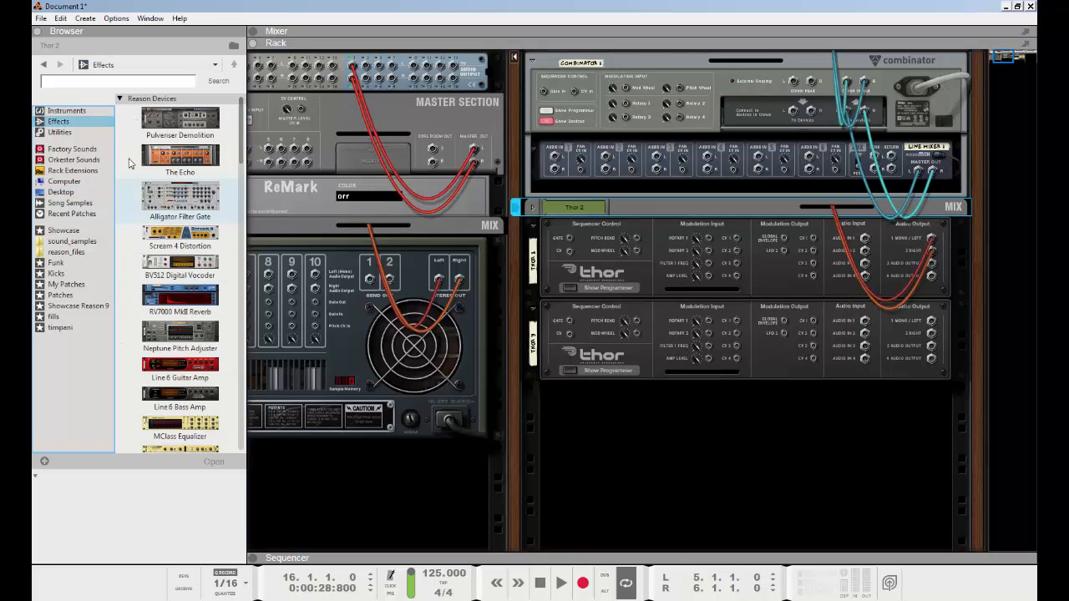
left_click(77, 111)
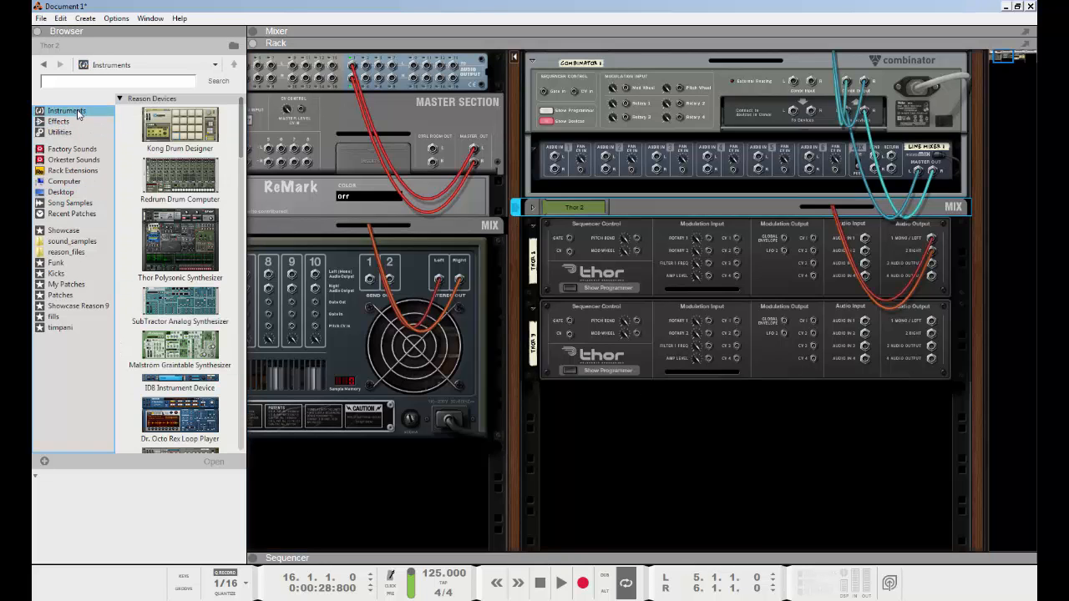
Step: Delete the unconnected Thor 3 beneath Thor 2
left_click(767, 373)
key("Delete")
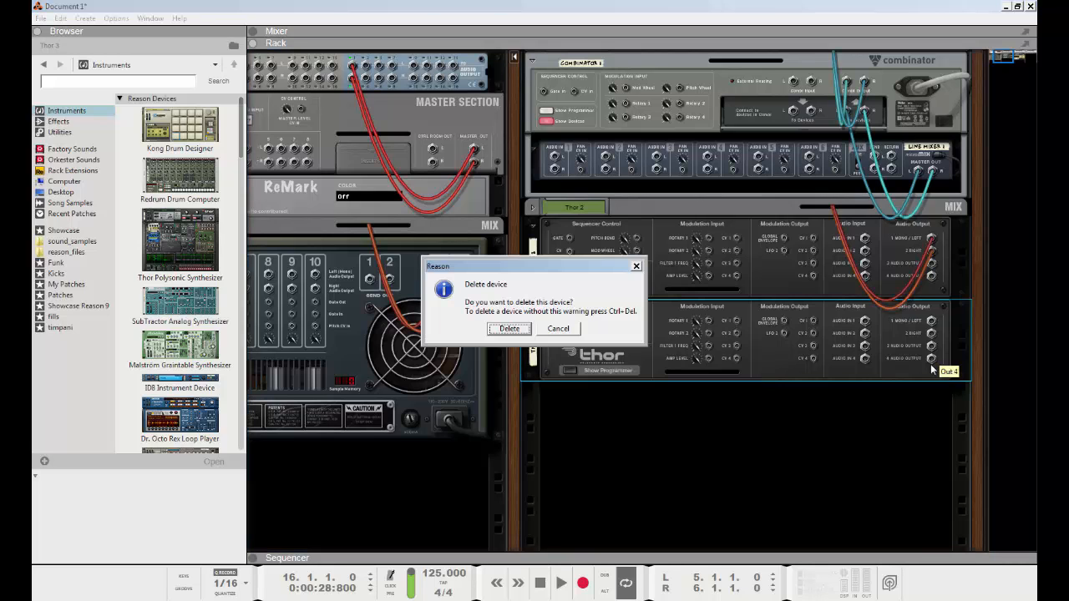
key("Return")
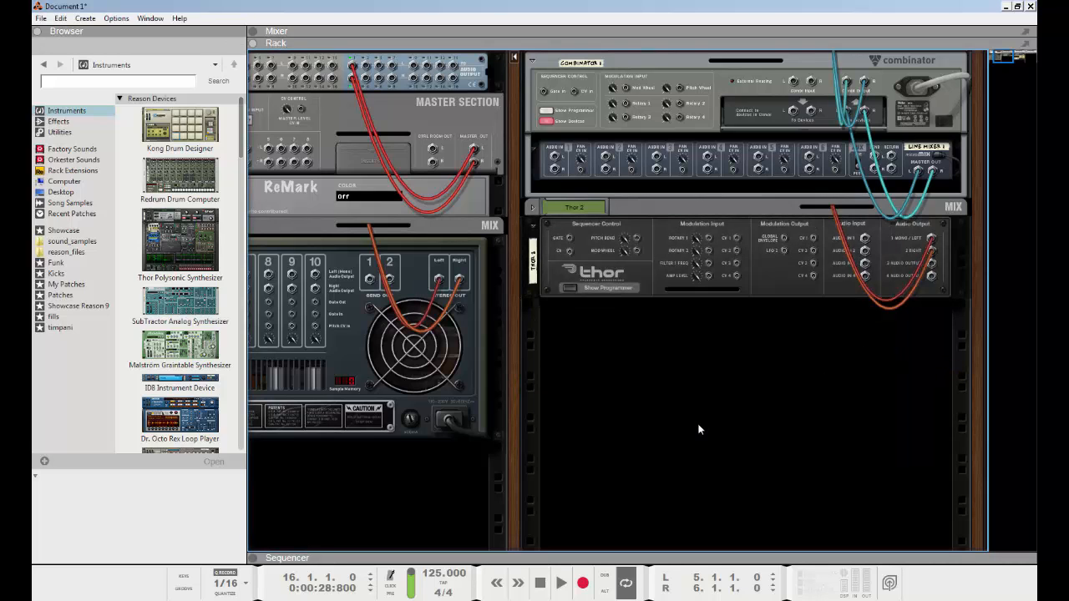
Step: Flip the rack to its front and add a Thor Polysonic Synthesizer followed by a Line 6 Guitar Amp inside Combinator 1
key("Tab")
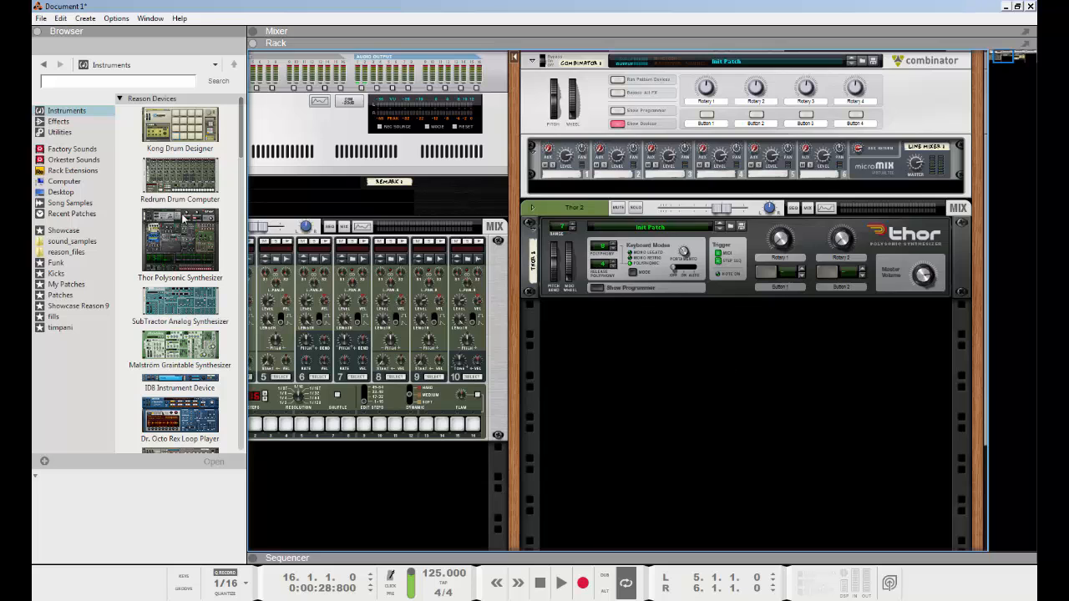
left_click_drag(179, 242, 676, 186)
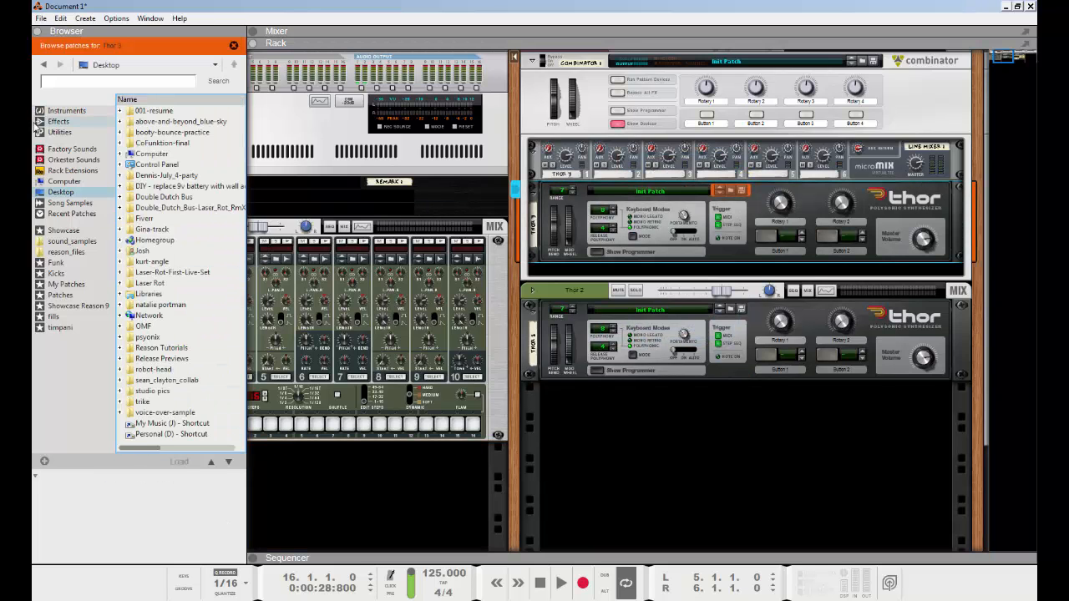
left_click(58, 121)
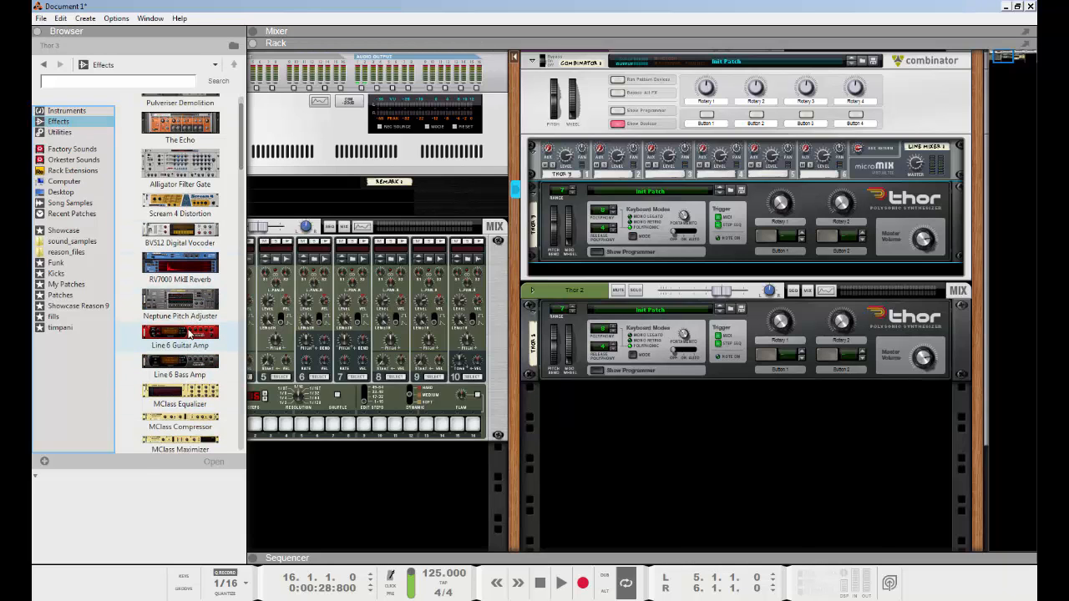
left_click_drag(184, 361, 745, 258)
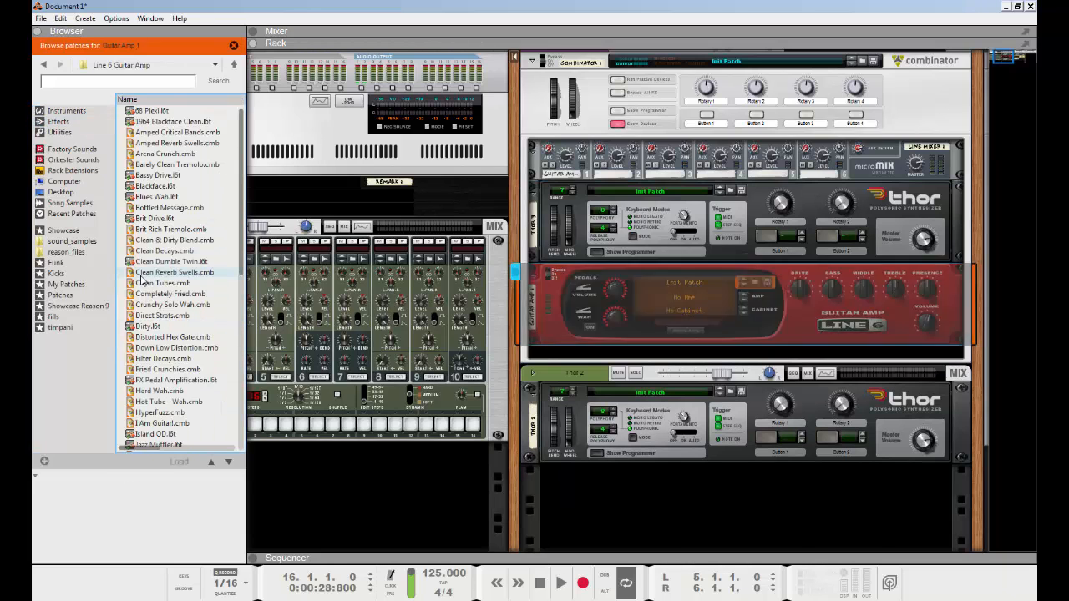
Step: Browse the instrument devices, including the Blamsoft, DLD Technology, HaMu and Jiggery Pokery rack extensions
left_click(67, 110)
scroll(215, 294, "down", 6)
scroll(215, 294, "down", 5)
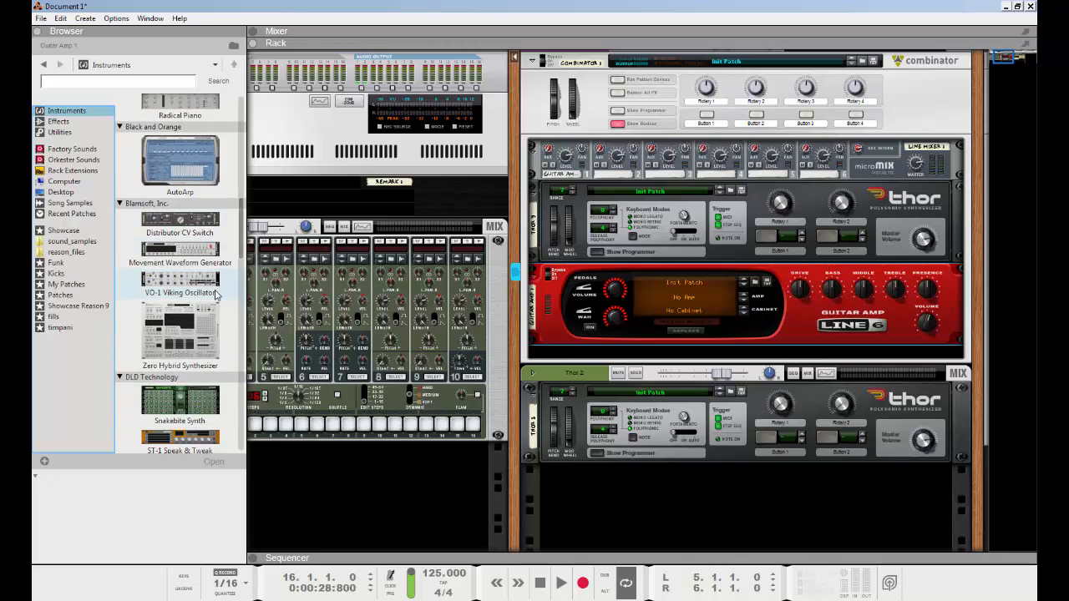
scroll(209, 292, "up", 2)
scroll(201, 292, "down", 1)
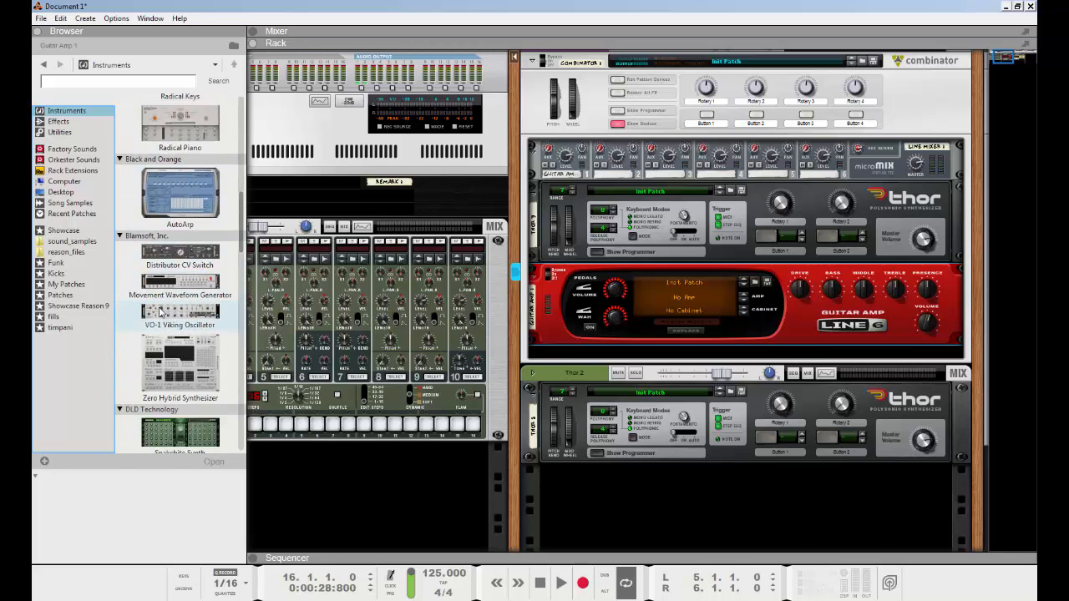
left_click(164, 312)
scroll(191, 276, "down", 3)
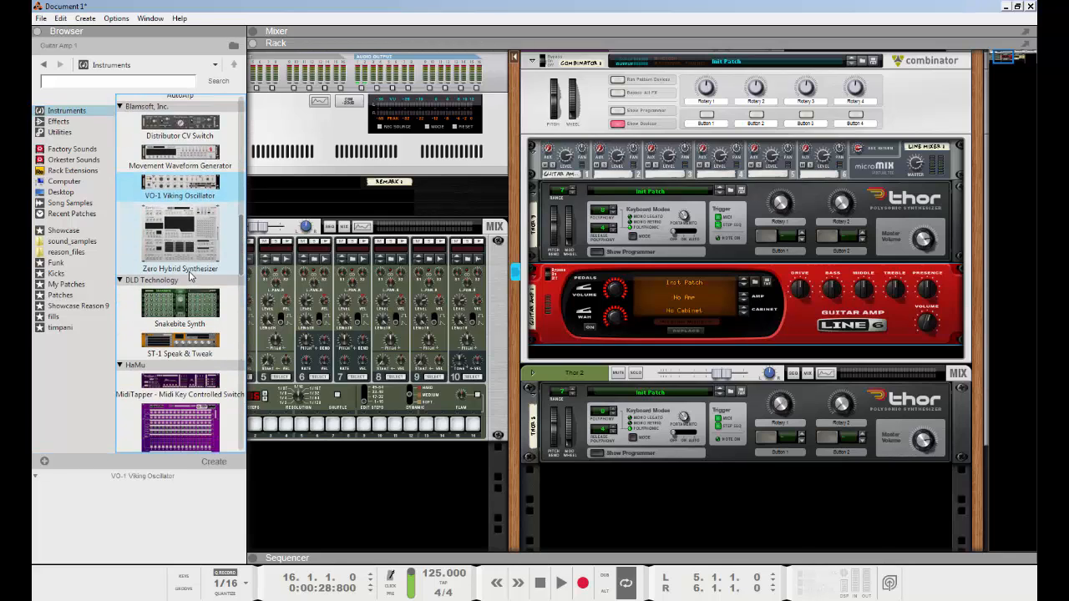
scroll(191, 276, "down", 1)
scroll(176, 276, "down", 3)
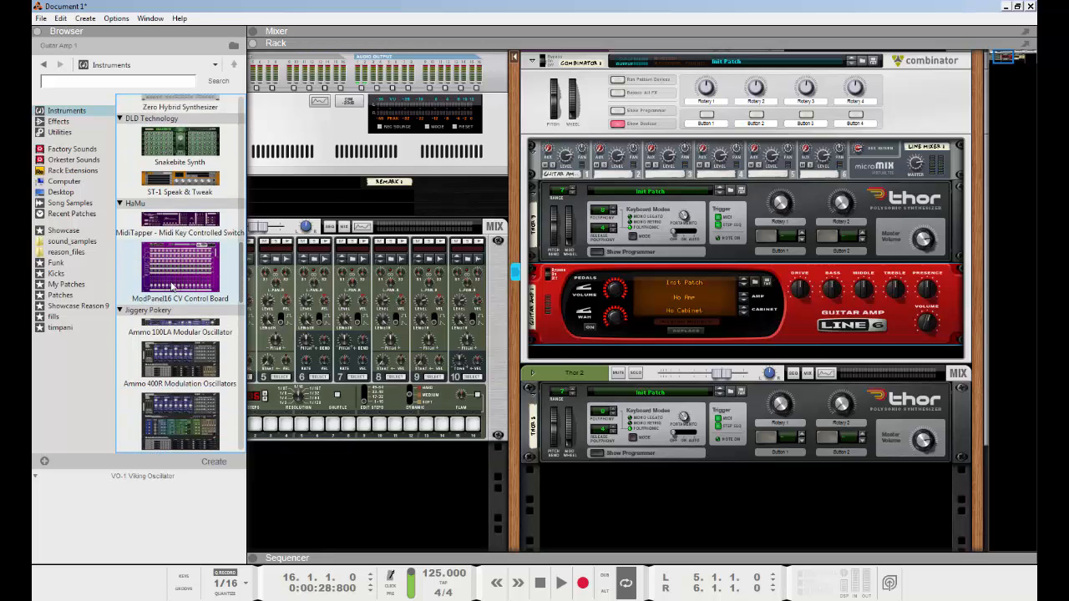
Step: Add a Scream 4 Distortion from the effects devices beneath the Line 6 Guitar Amp inside Combinator 1
left_click(58, 121)
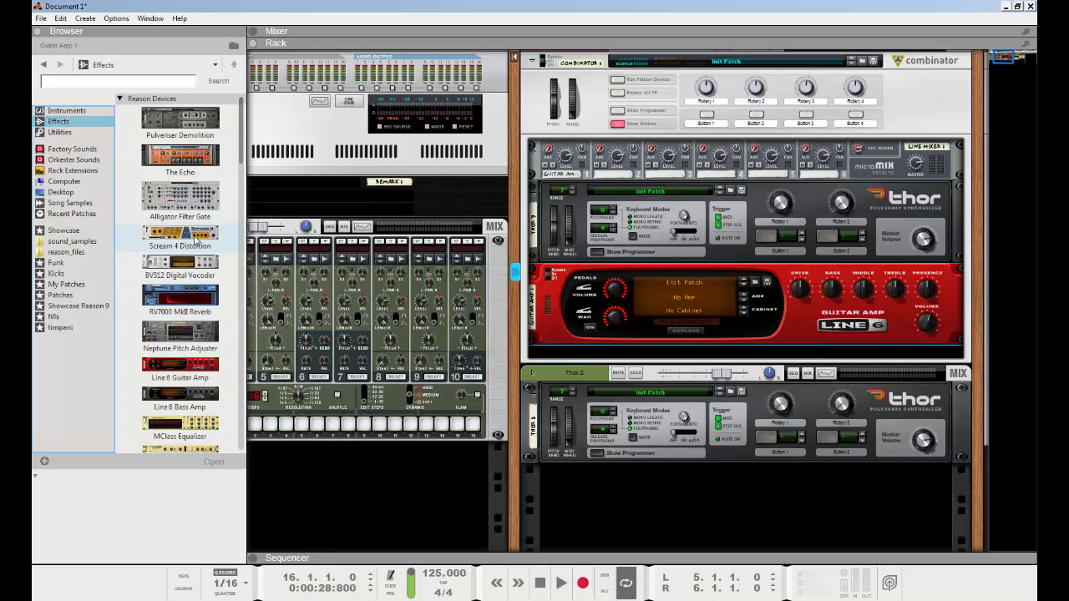
mouse_move(194, 237)
left_mouse_down()
mouse_move(718, 338)
mouse_move(747, 369)
left_mouse_up()
Step: Move the Line 6 Guitar Amp below Scream 4 without rerouting its cables, and move it back above
left_click_drag(900, 299, 889, 443)
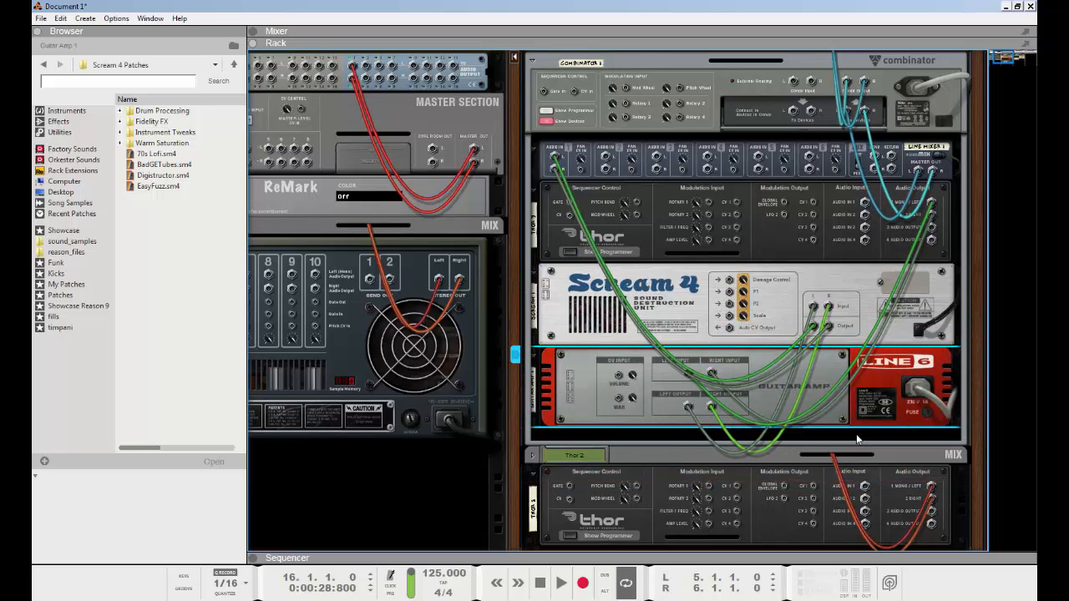
left_click(892, 387)
left_click_drag(893, 386, 895, 294)
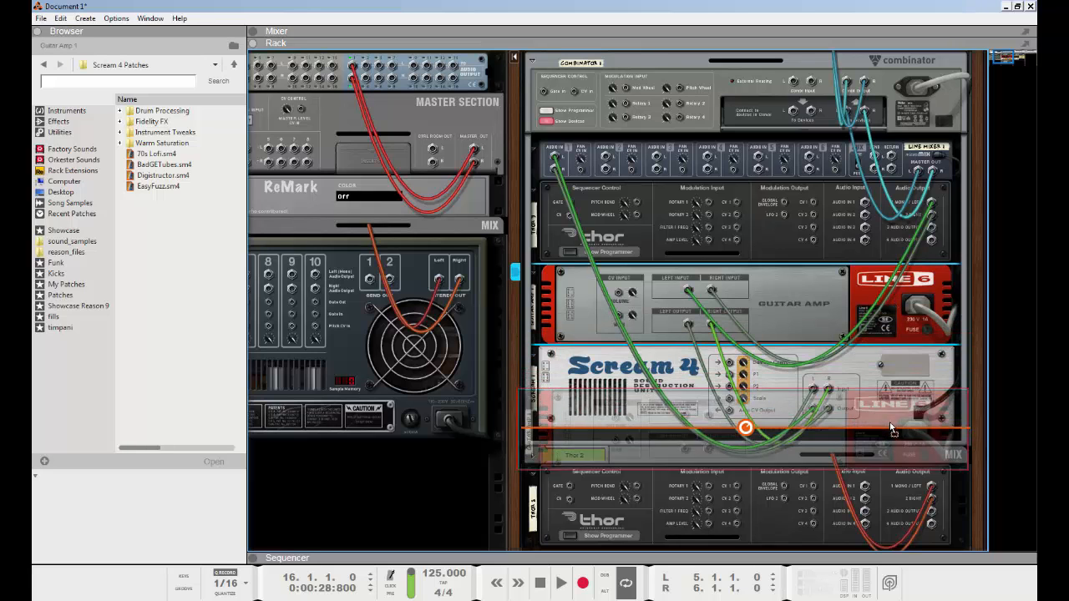
Step: Reorder the two effects in Combinator 1 with automatic cable rerouting so Scream 4 sits above the Line 6 Guitar Amp
left_click_drag(894, 301, 895, 452)
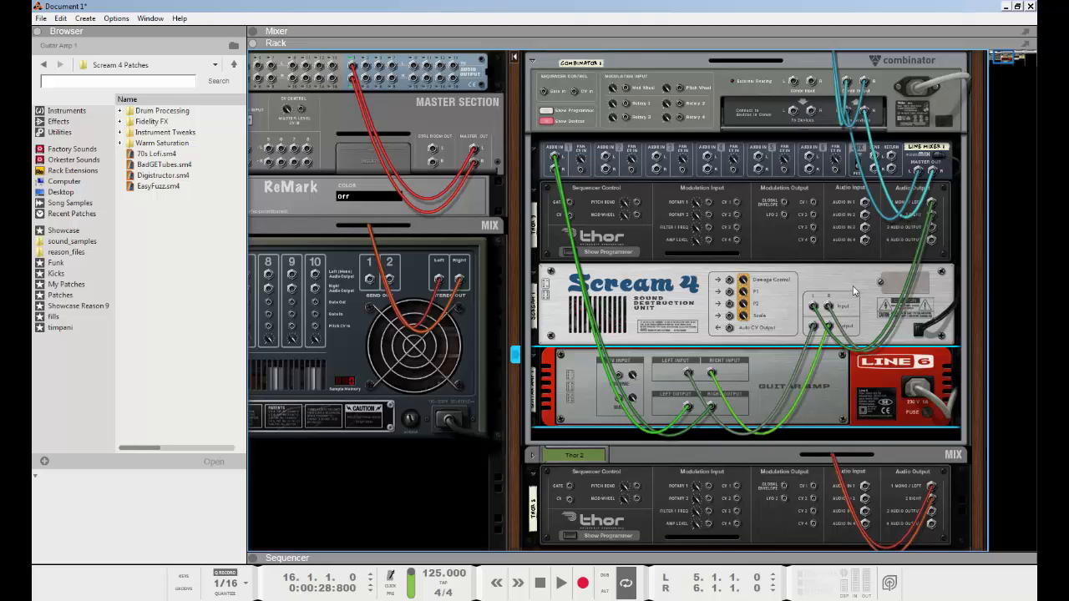
left_click_drag(853, 286, 858, 413)
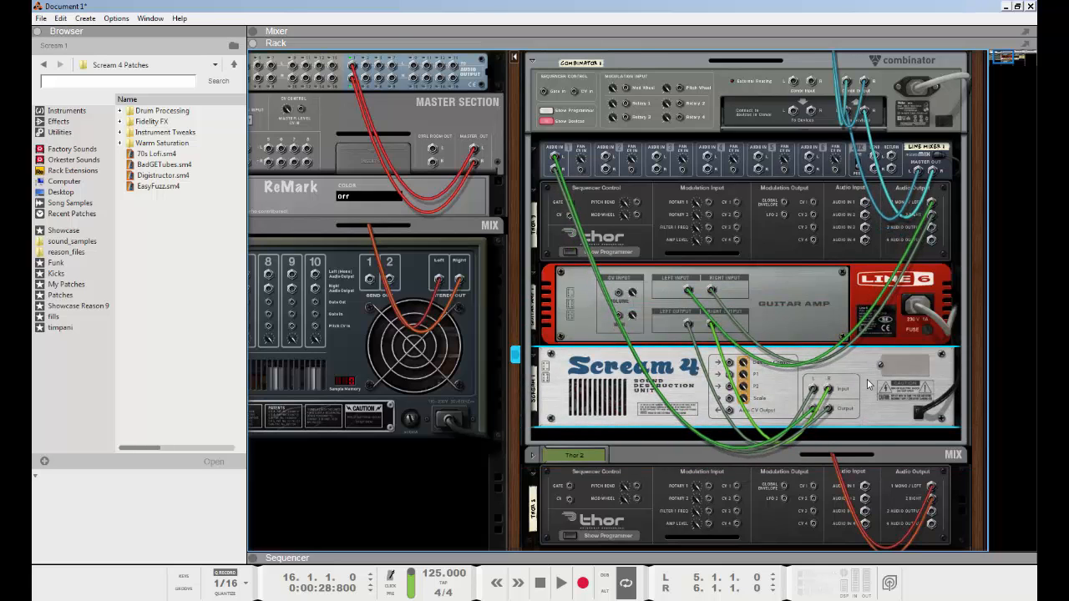
left_click_drag(866, 378, 888, 286)
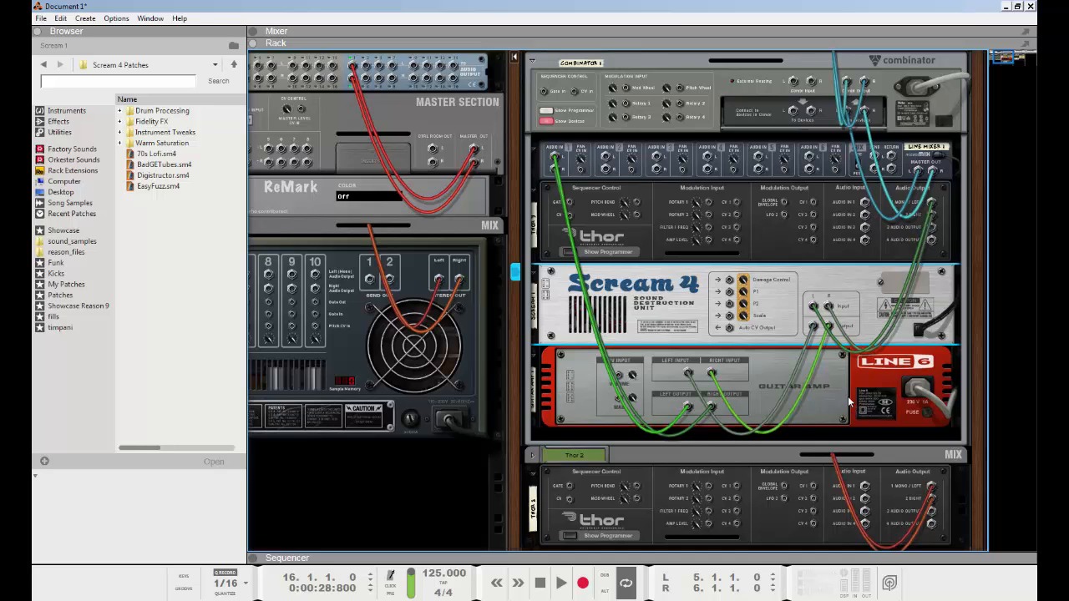
Step: On the rack's front, move Scream 4 below the Line 6 Guitar Amp in Combinator 1 and flip the rack to its rear
key("Tab")
left_click_drag(516, 380, 670, 248)
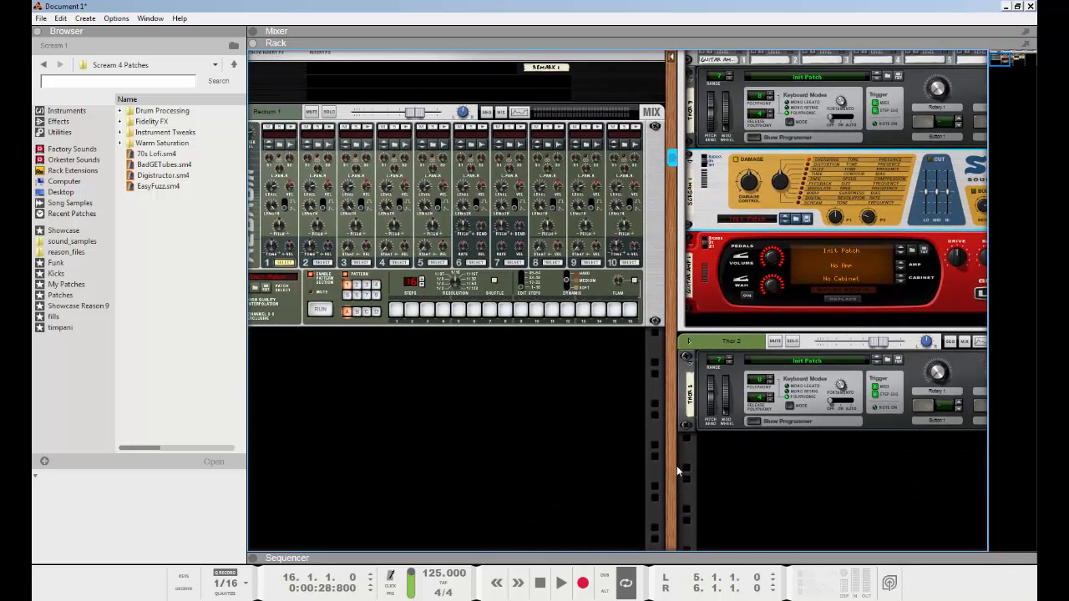
left_click_drag(677, 469, 390, 545)
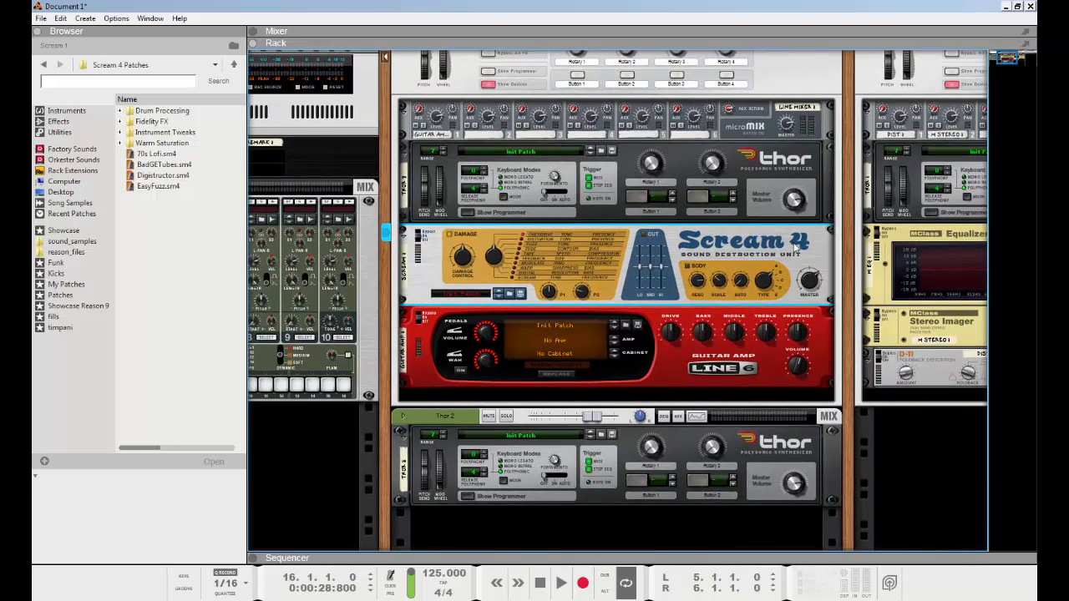
left_click_drag(796, 248, 794, 389)
key("Tab")
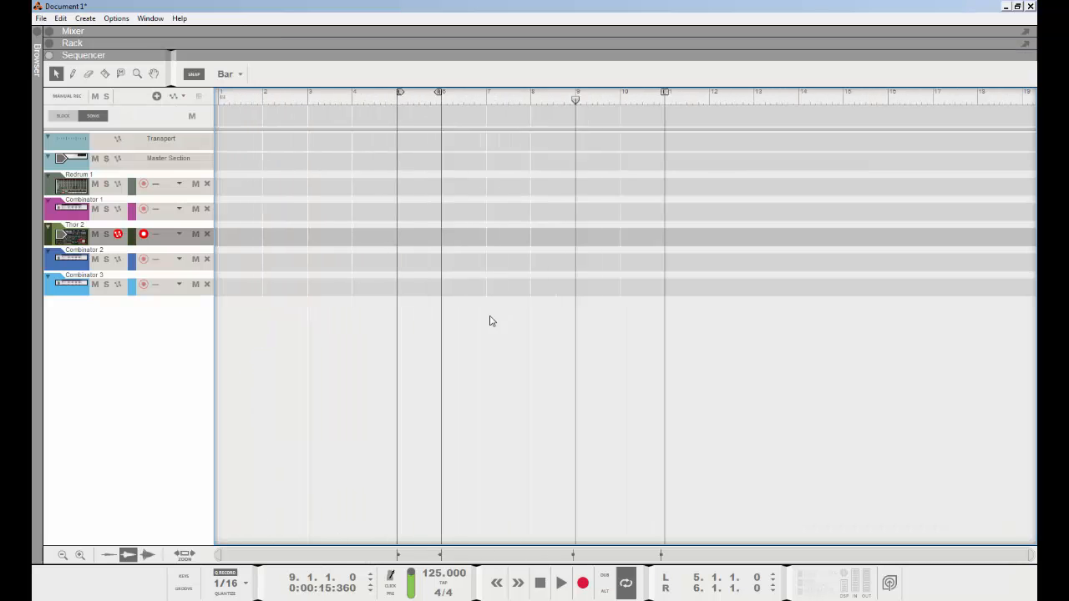
Step: Zoom the sequencer timeline in horizontally around the song position at bar 9 until individual beats fill the view
key("h")
key("h")
key("h")
key("h")
key("h")
key("h")
key("h")
key("h")
key("h")
key("h")
key("h")
key("h")
key("h")
key("h")
key("h")
key("h")
key("h")
key("h")
key("h")
key("h")
key("h")
key("h")
key("h")
key("h")
key("h")
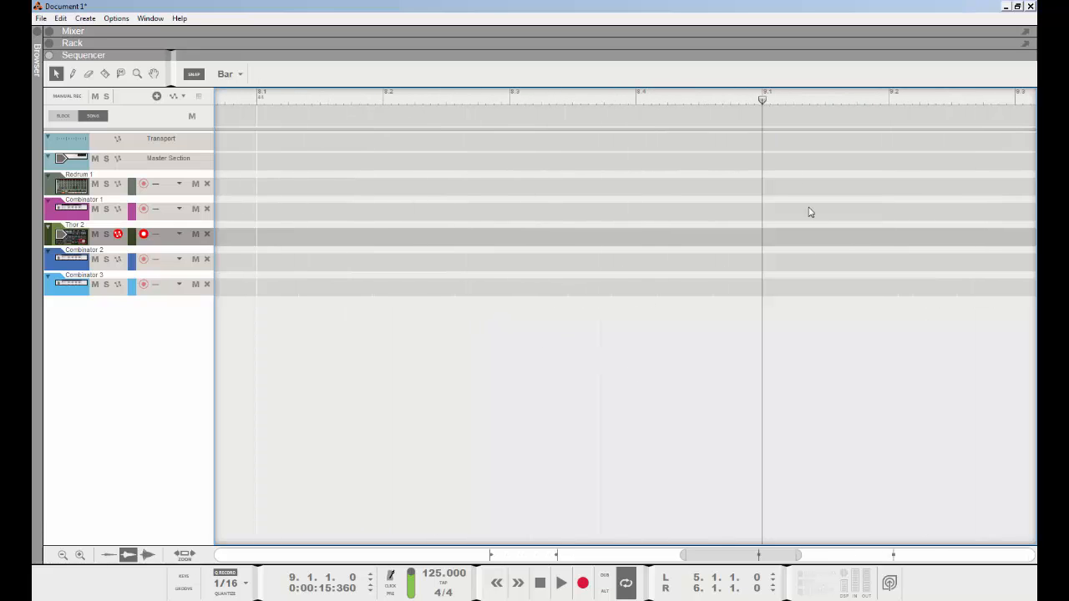
Step: Zoom the sequencer timeline out horizontally until about 44 bars are in view
key("g")
key("g")
key("g")
key("g")
key("g")
key("g")
key("g")
key("g")
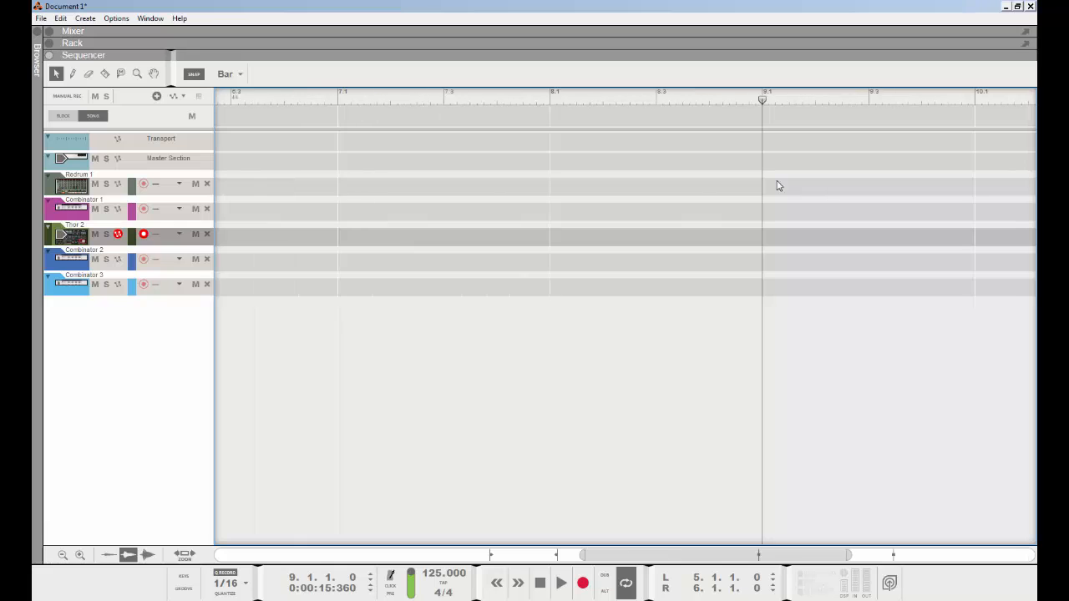
key("h")
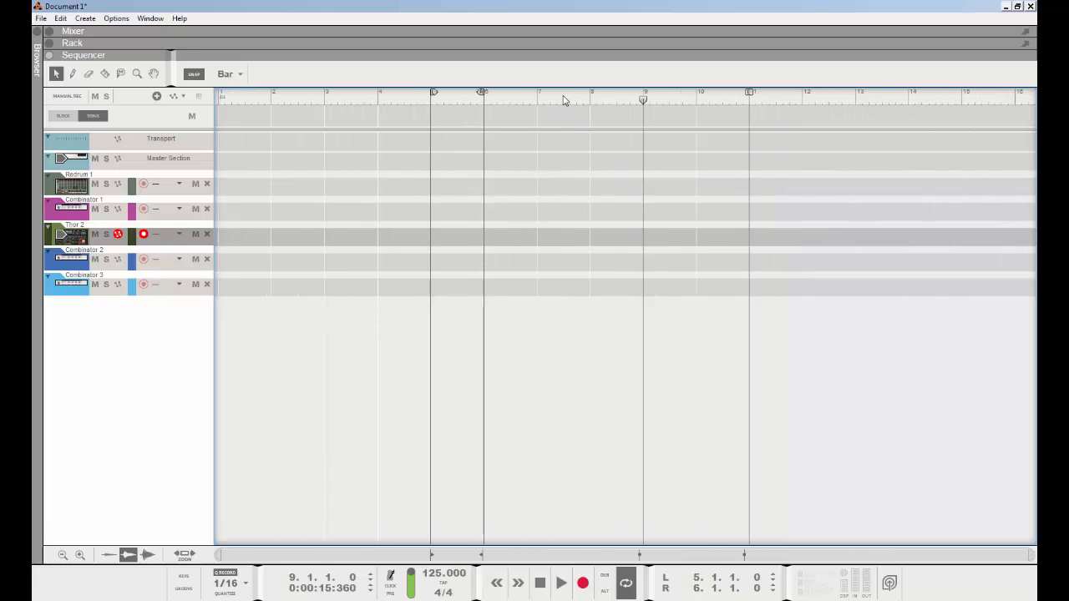
key("g")
key("g")
key("g")
key("g")
key("g")
key("g")
key("g")
key("g")
key("g")
key("g")
key("g")
key("g")
key("h")
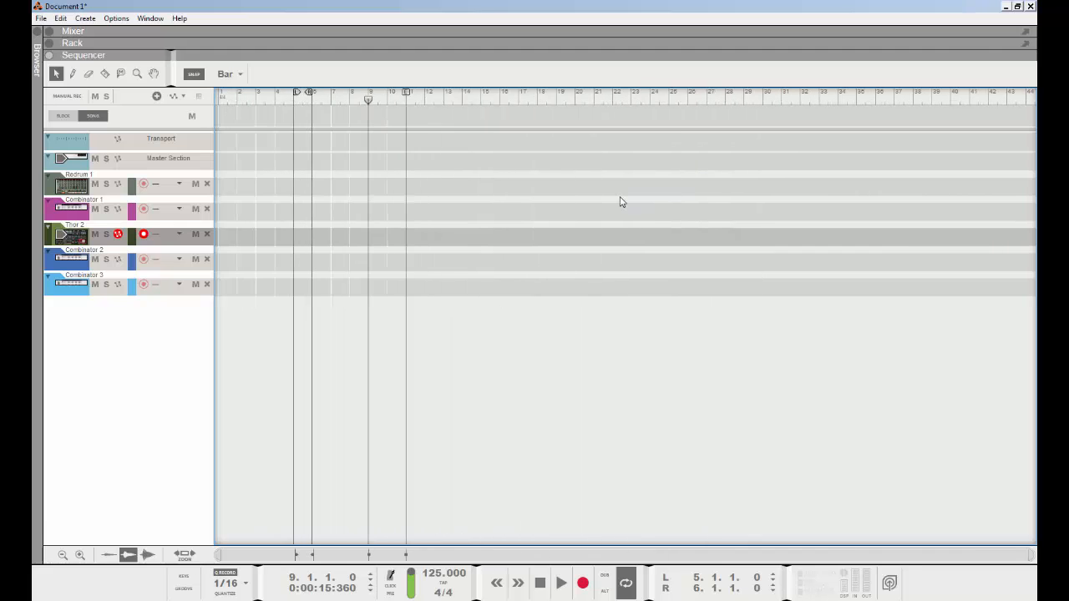
Step: Zoom the sequencer timeline in to the beats around bar 9 and back out to about 44 bars
key("h")
key("h")
key("h")
key("h")
key("h")
key("h")
key("h")
key("h")
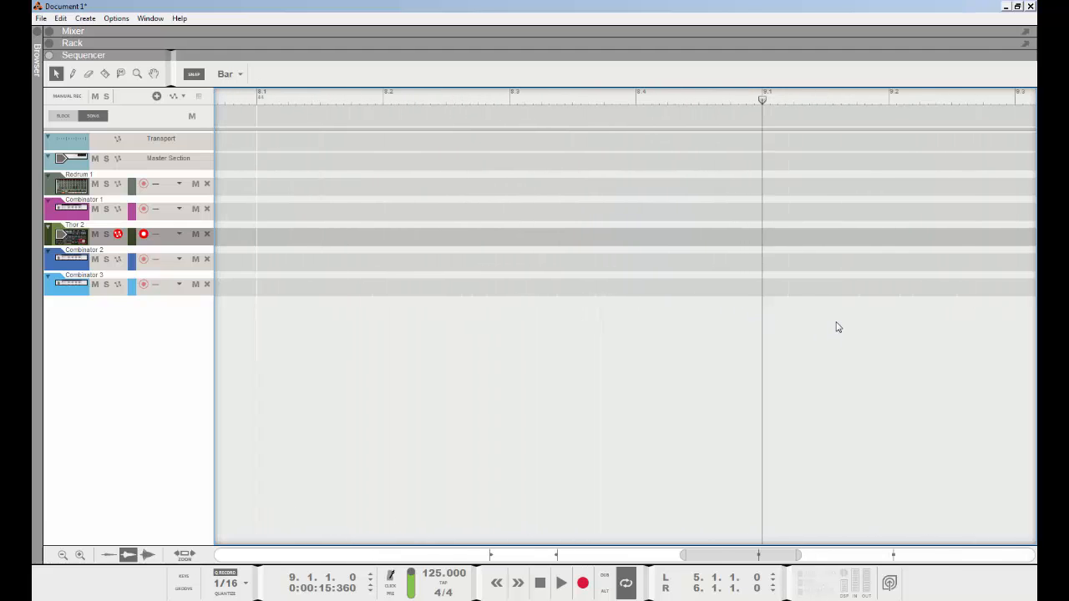
key("g")
key("g")
key("g")
key("g")
key("g")
key("g")
key("g")
key("g")
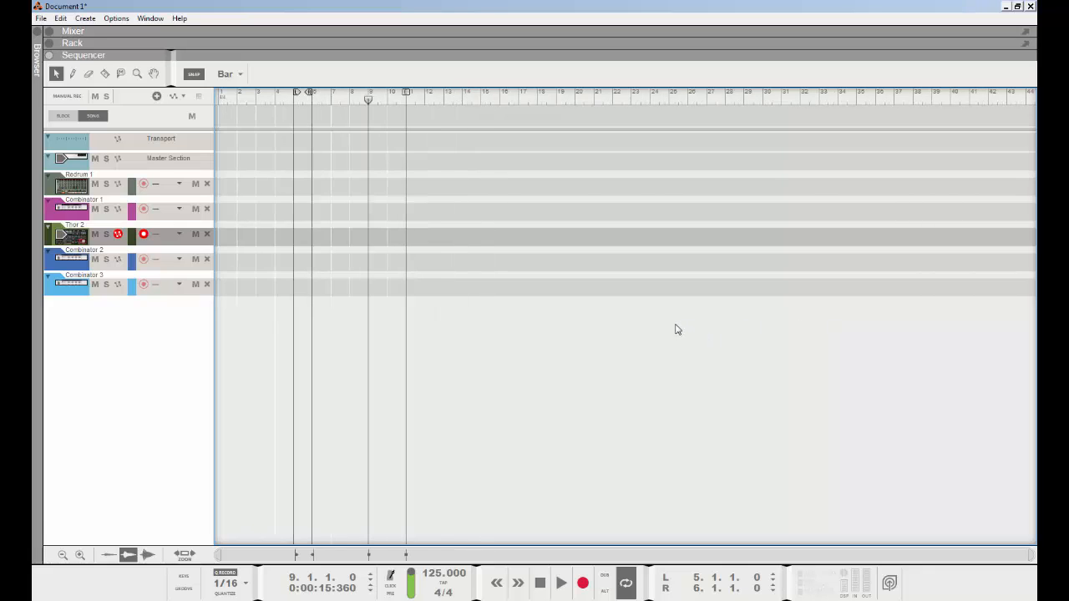
Step: Toggle the transport loop off and on repeatedly, ending with the loop on
key("l")
key("l")
key("l")
key("l")
key("l")
key("l")
key("l")
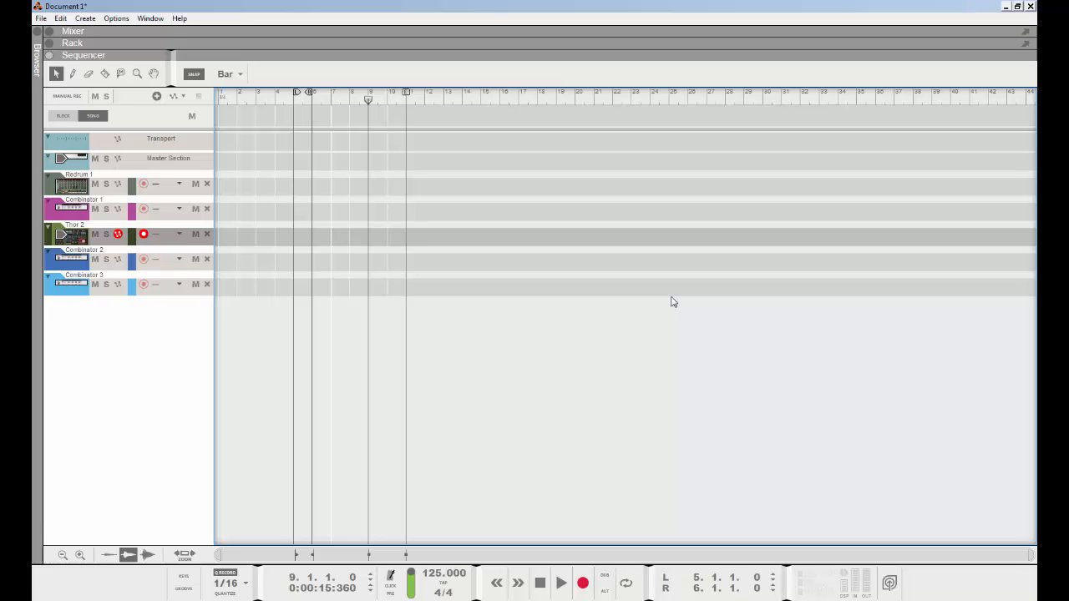
key("l")
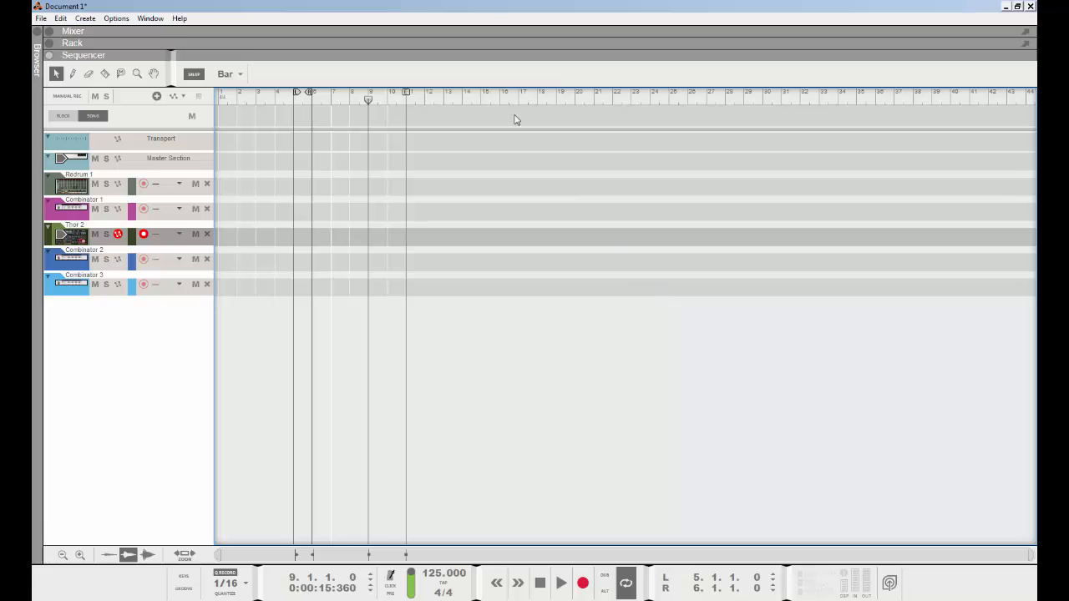
Step: Move the song position to bar 8, play the song briefly, stop it, and return the position to bar 8
left_click(355, 101)
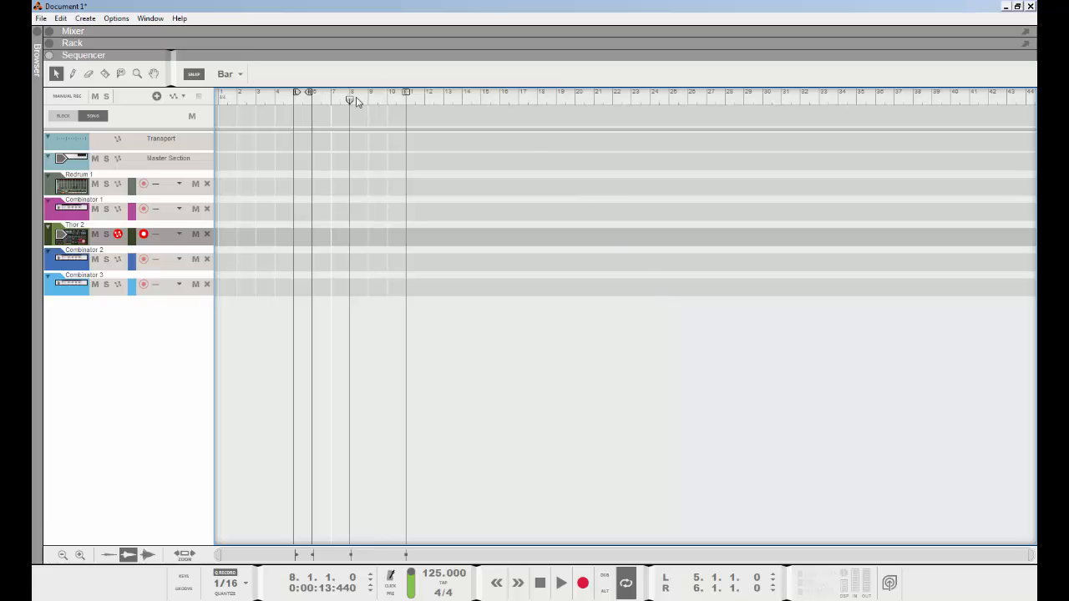
key("space")
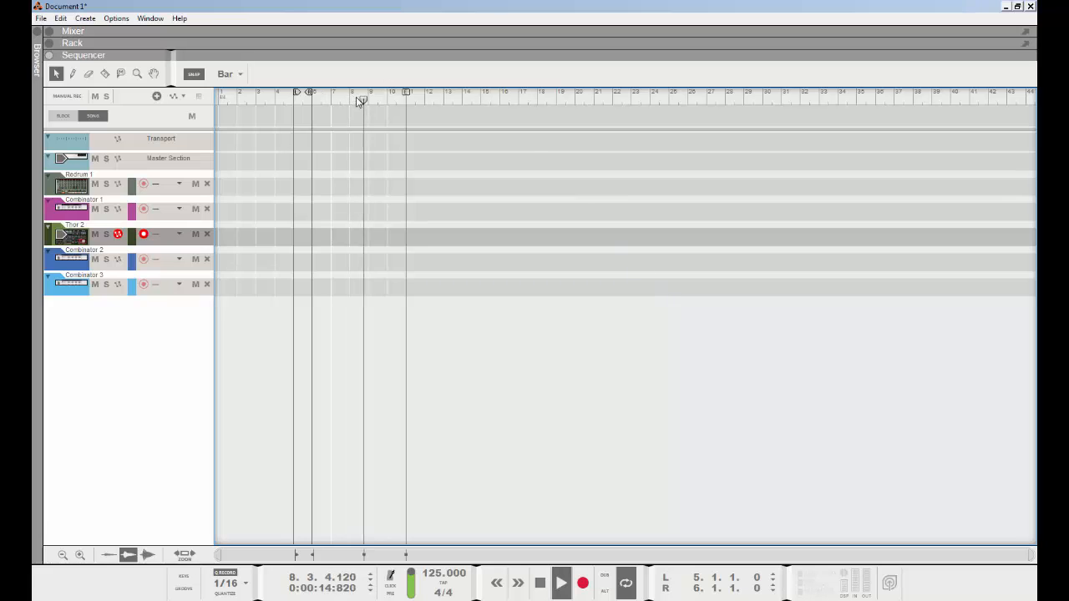
key("space")
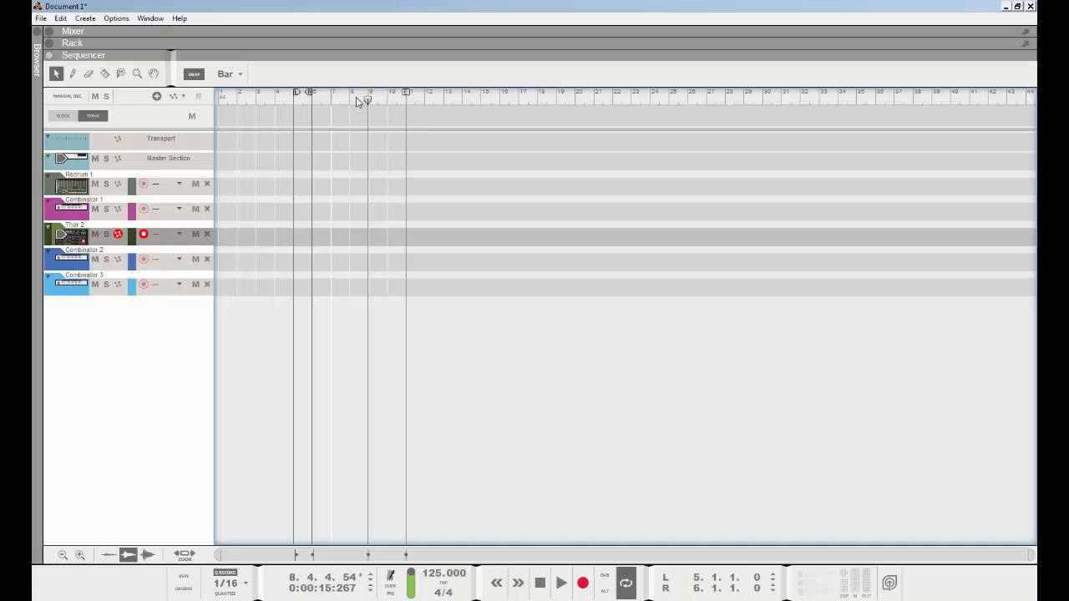
left_click(357, 101)
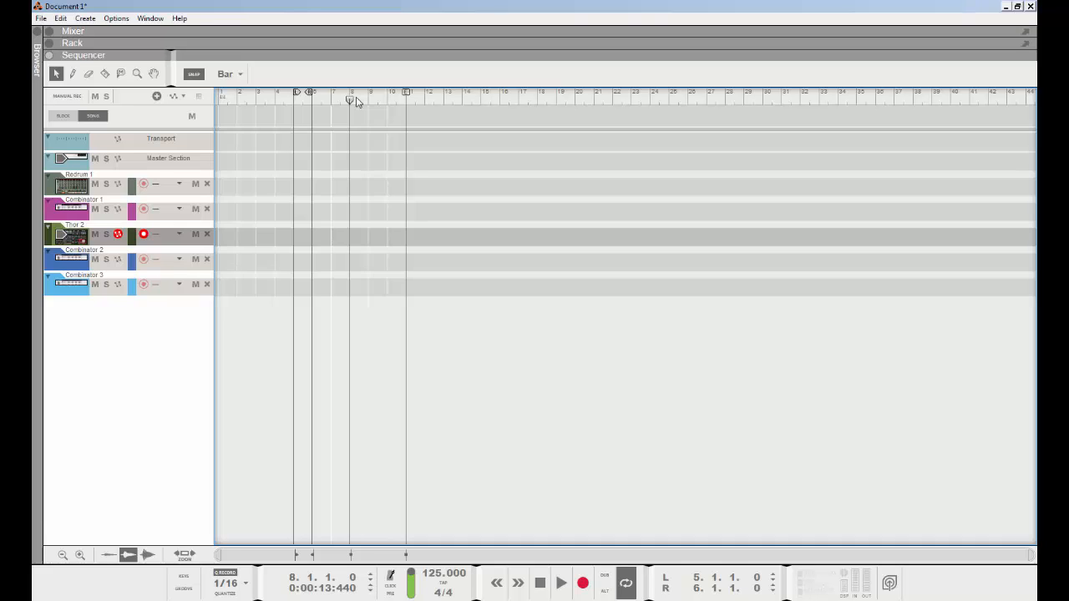
Step: Return the song position to bar 1, record briefly on the Thor 2 track, and stop the transport
key("Home")
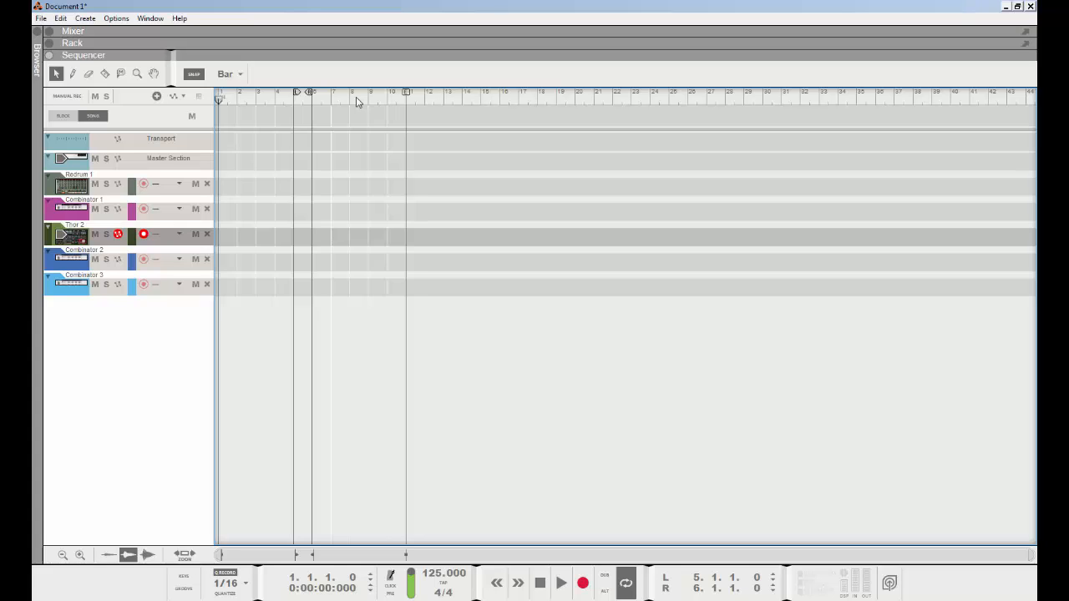
key("ctrl+Return")
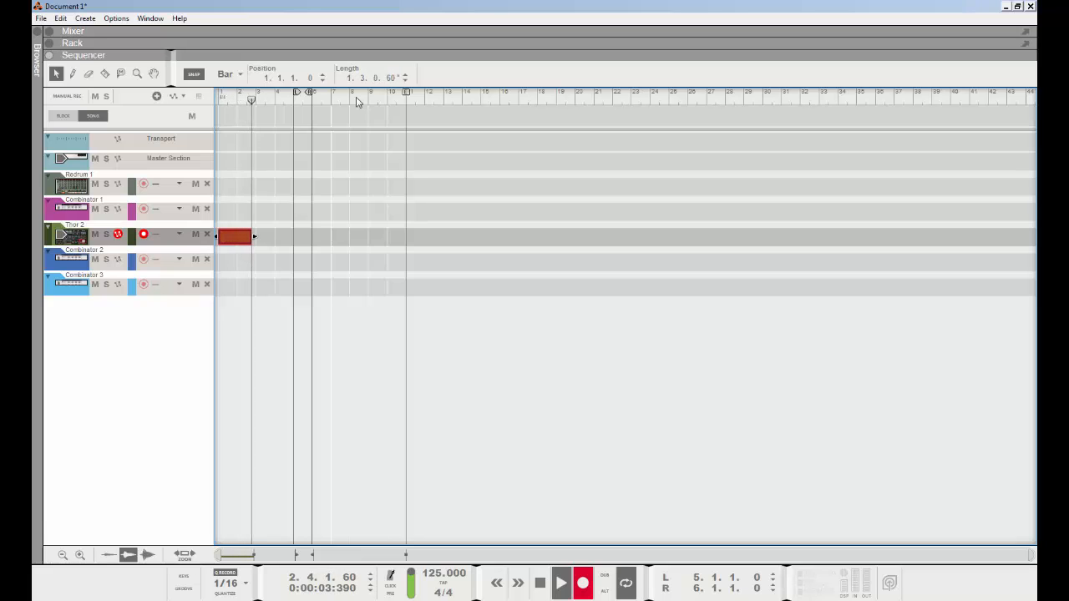
key("space")
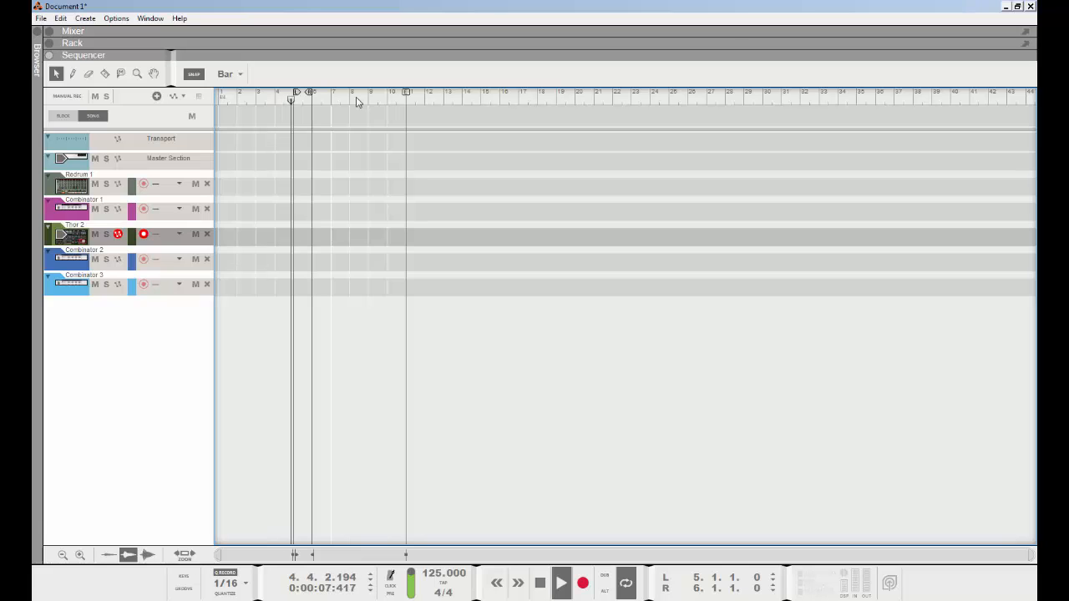
key("space")
Step: Expand the Extract Notes to Lanes section in the Tool Window, move the window aside, and close it
key("F8")
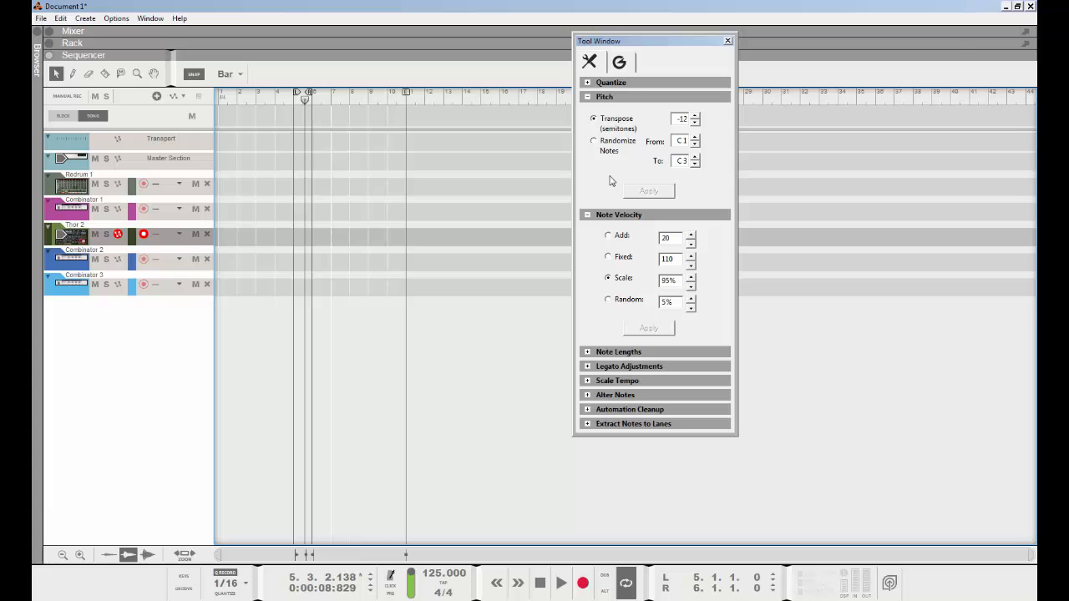
left_click(587, 83)
left_click(588, 83)
left_click(594, 425)
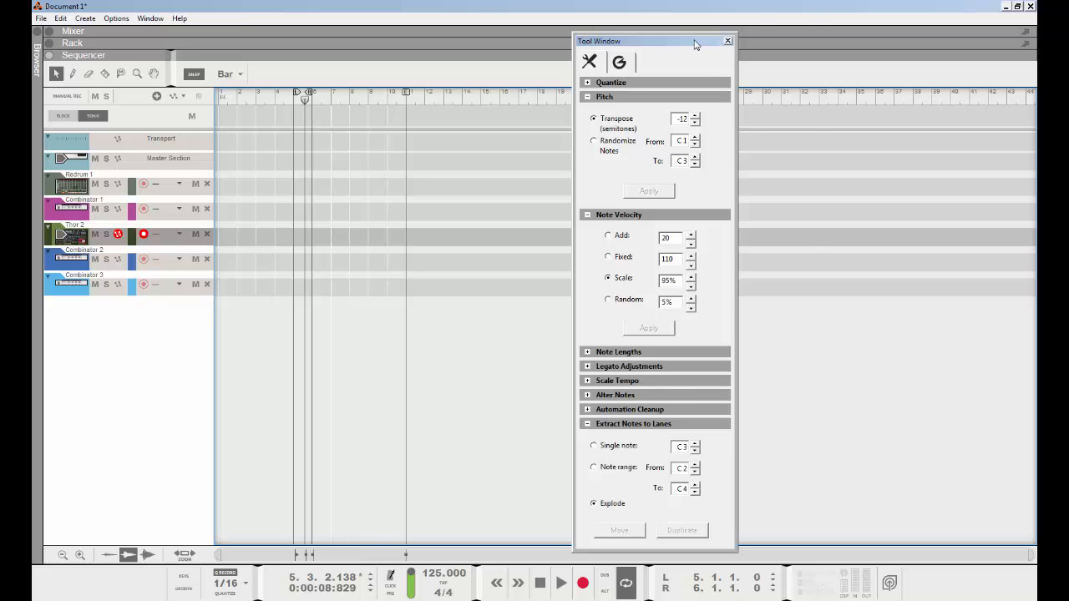
left_click_drag(694, 41, 784, 24)
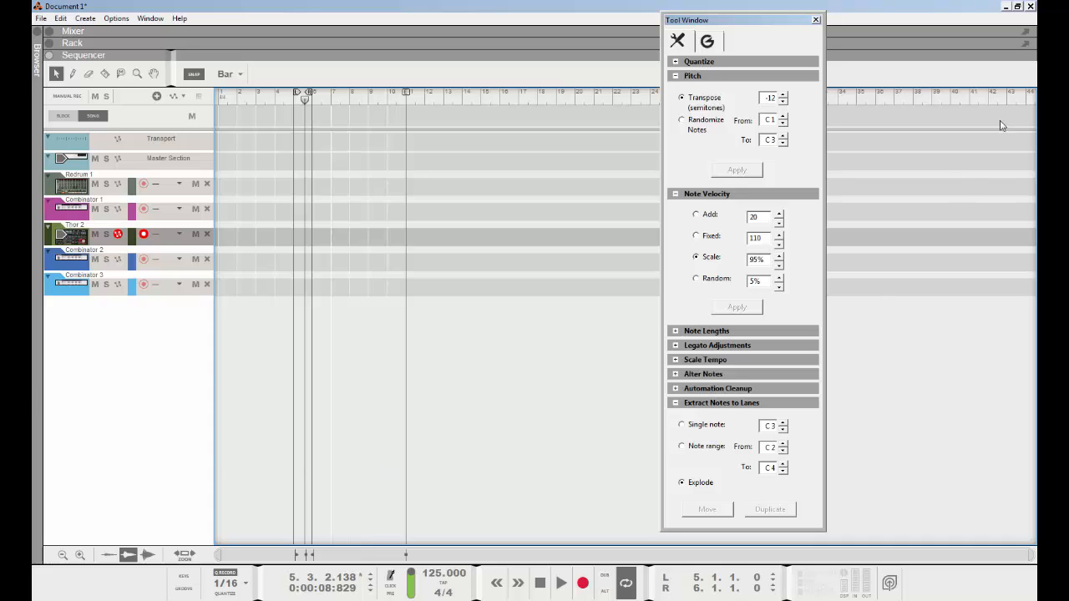
left_click(817, 20)
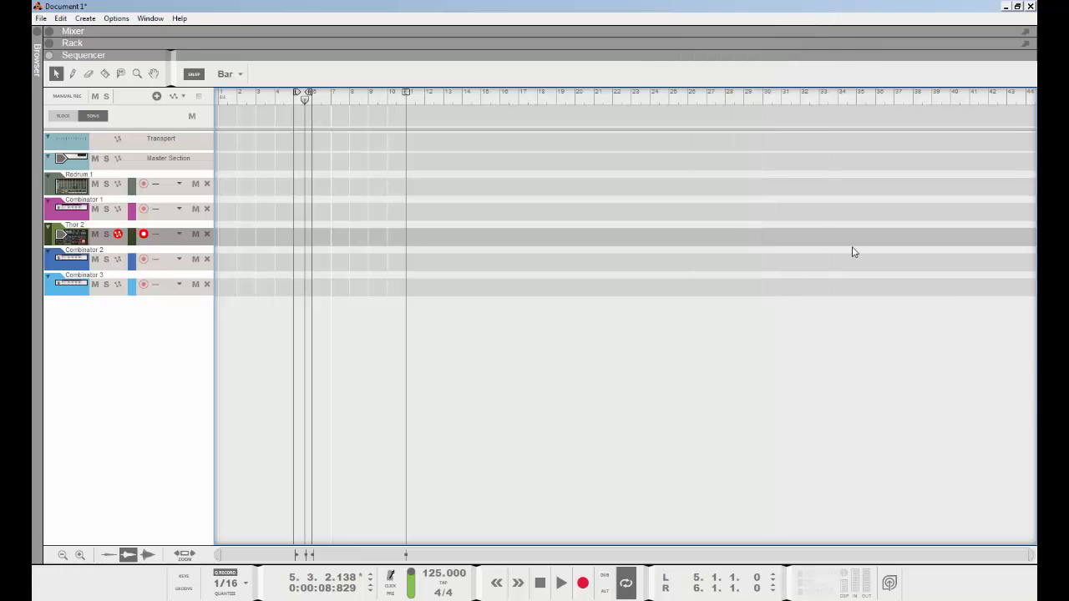
Step: Show the front of the rack and program steps 1, 5, 9 and 13 for Redrum 1's drum channel 1
key("F5")
key("F6")
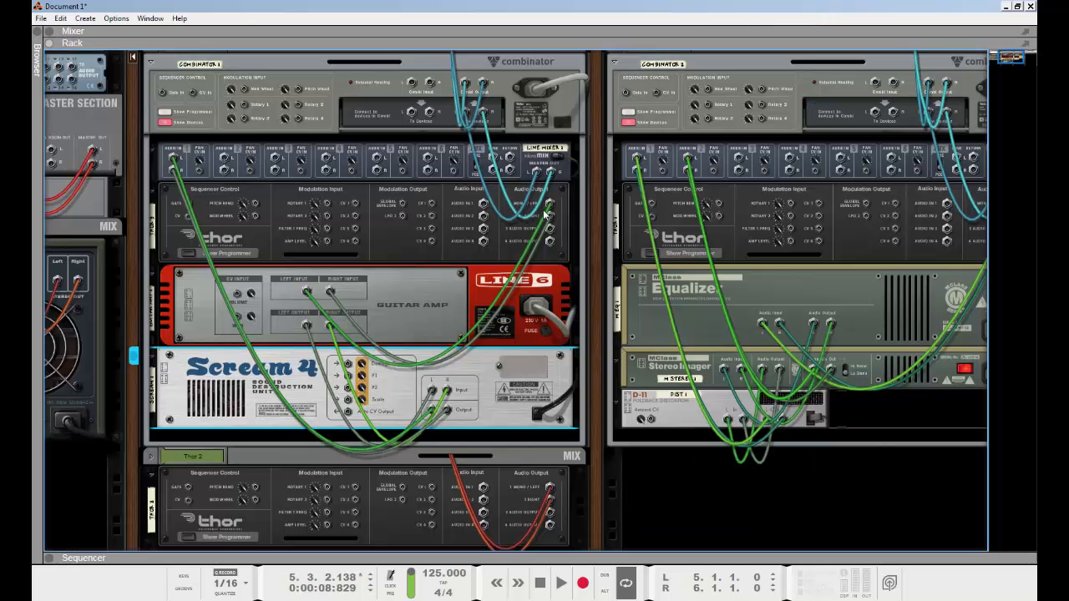
key("Tab")
scroll(992, 300, "left", 5)
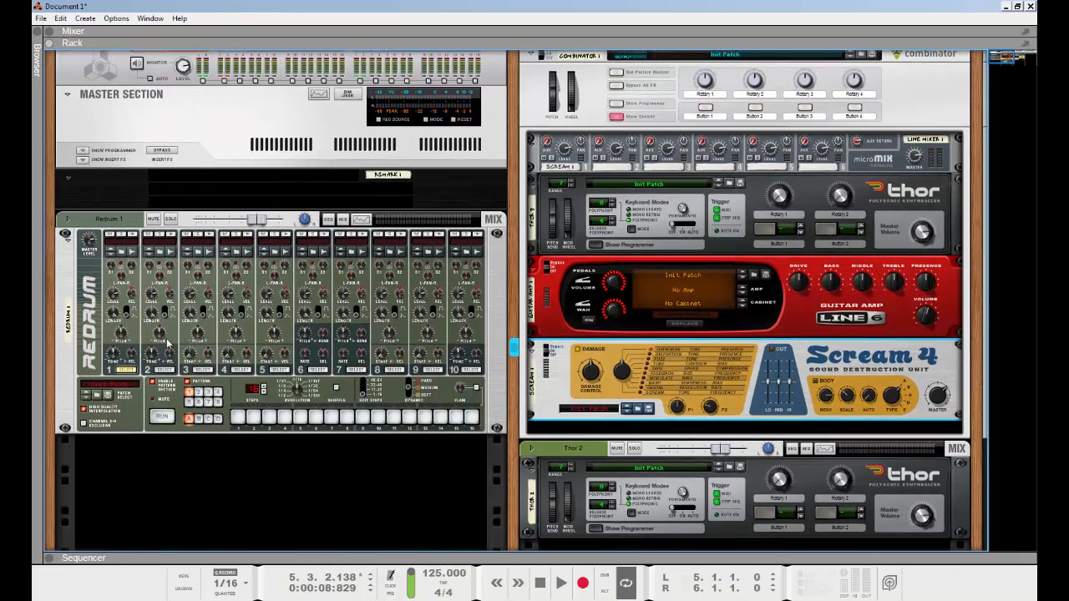
left_click(238, 417)
left_click(300, 418)
left_click(362, 418)
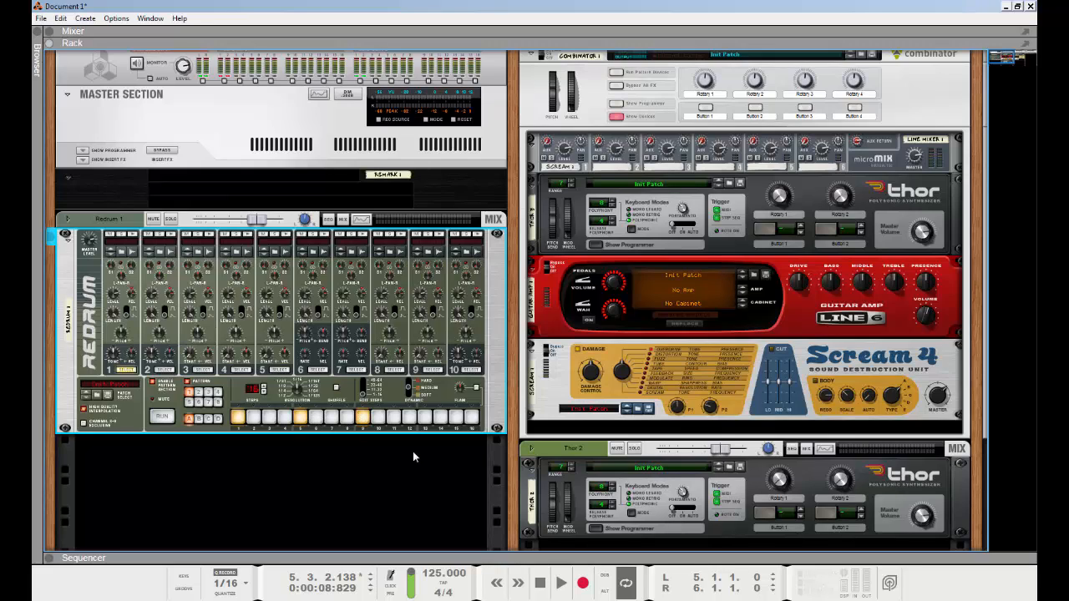
Step: Program steps 5 and 13 for drum channel 2 on Redrum 1
left_click(164, 370)
left_click(300, 418)
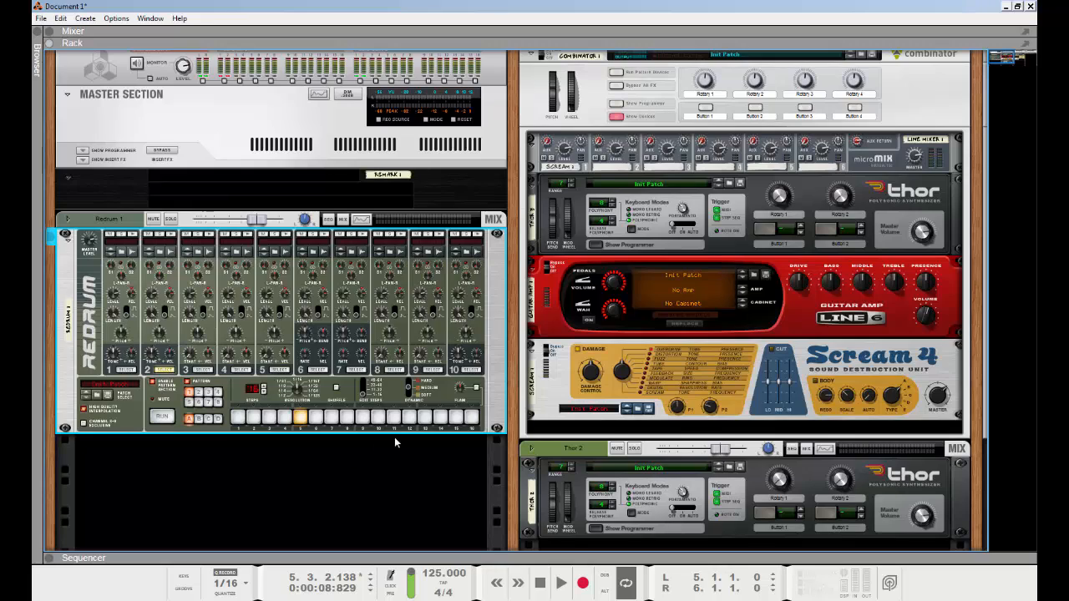
left_click(424, 418)
Step: Program steps 3, 7, 11 and 15 for drum channel 3 on Redrum 1
left_click(203, 370)
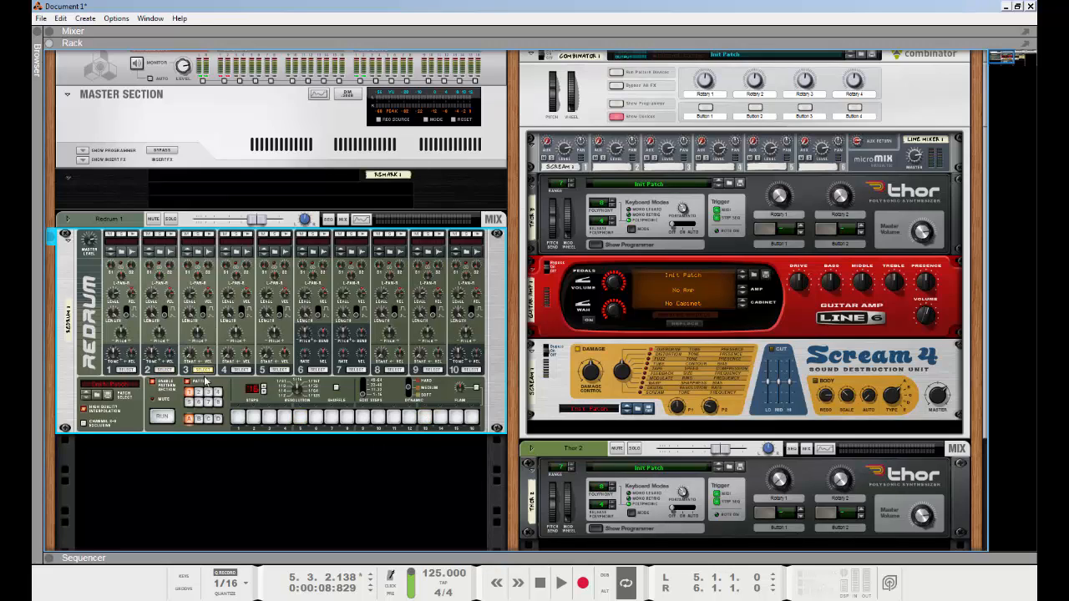
left_click(269, 417)
left_click(332, 418)
left_click(394, 417)
left_click(460, 417)
left_click(461, 416)
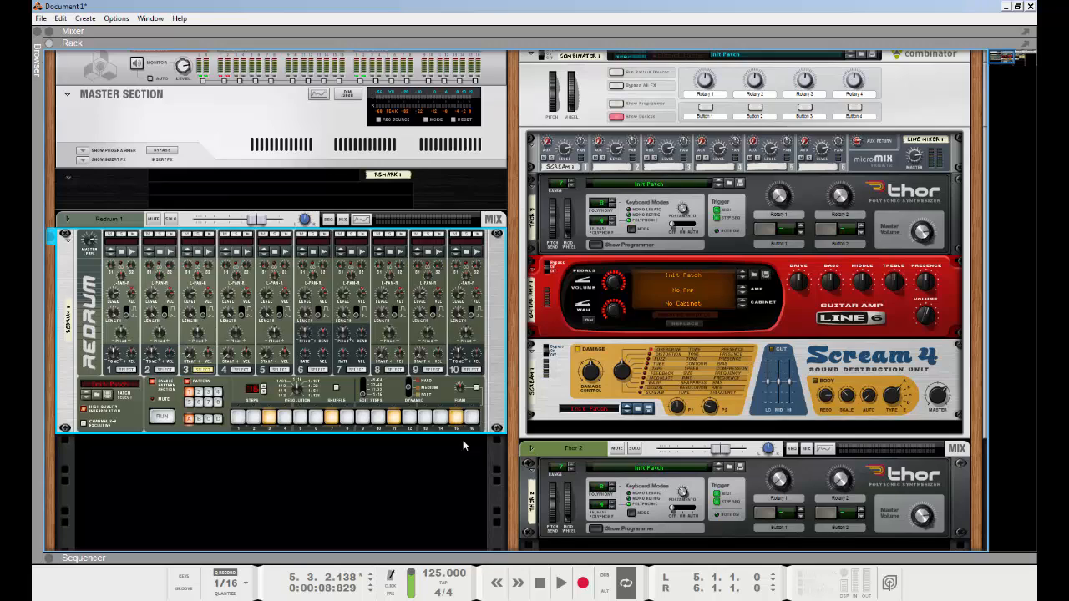
Step: Copy the Redrum 1 pattern to its track and show the sequencer
right_click(498, 303)
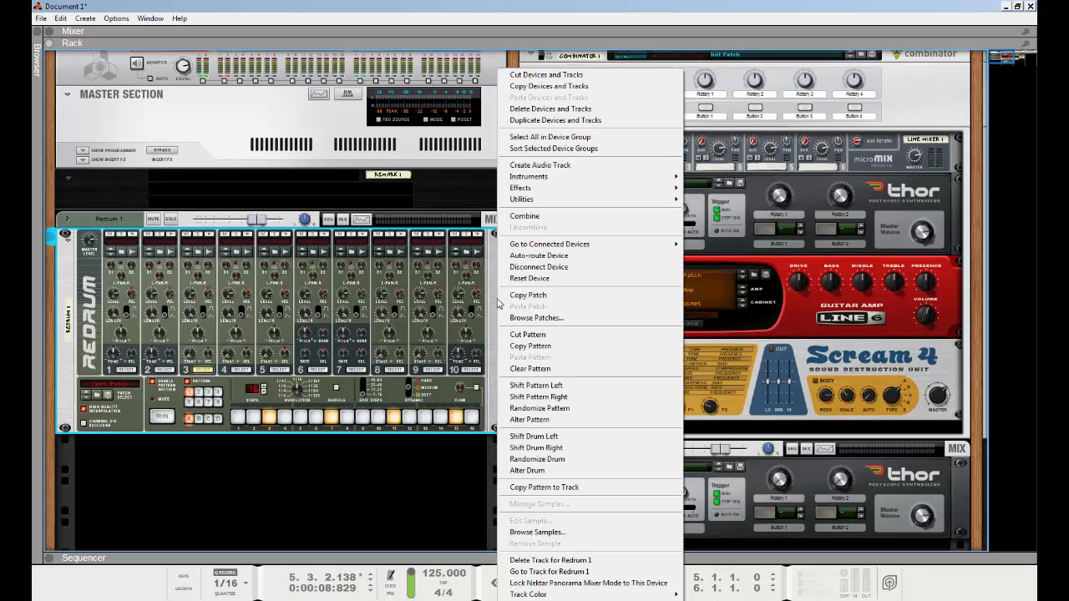
left_click(587, 489)
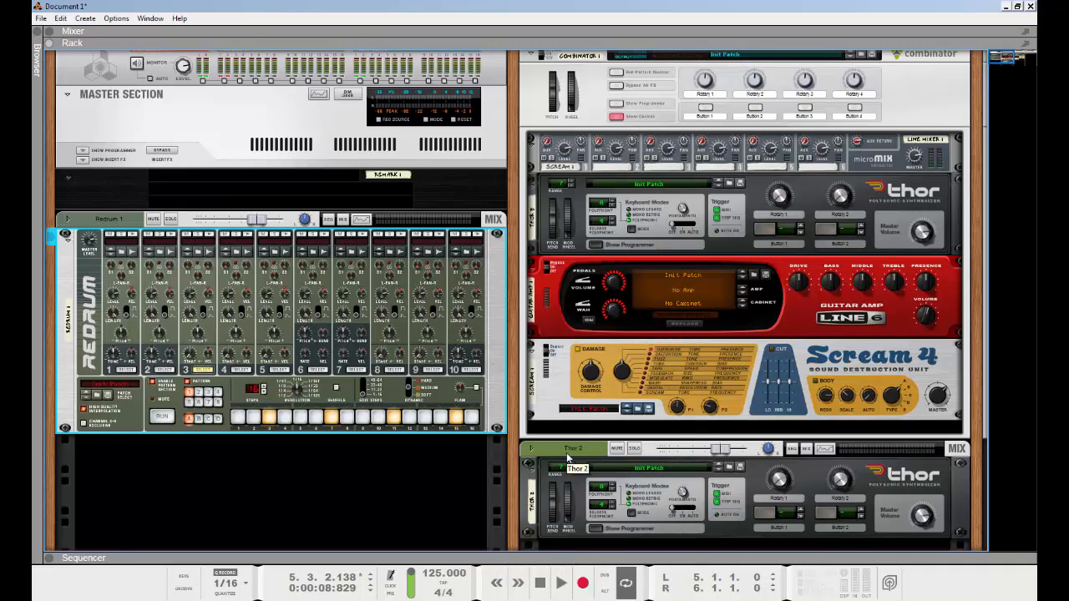
key("F7")
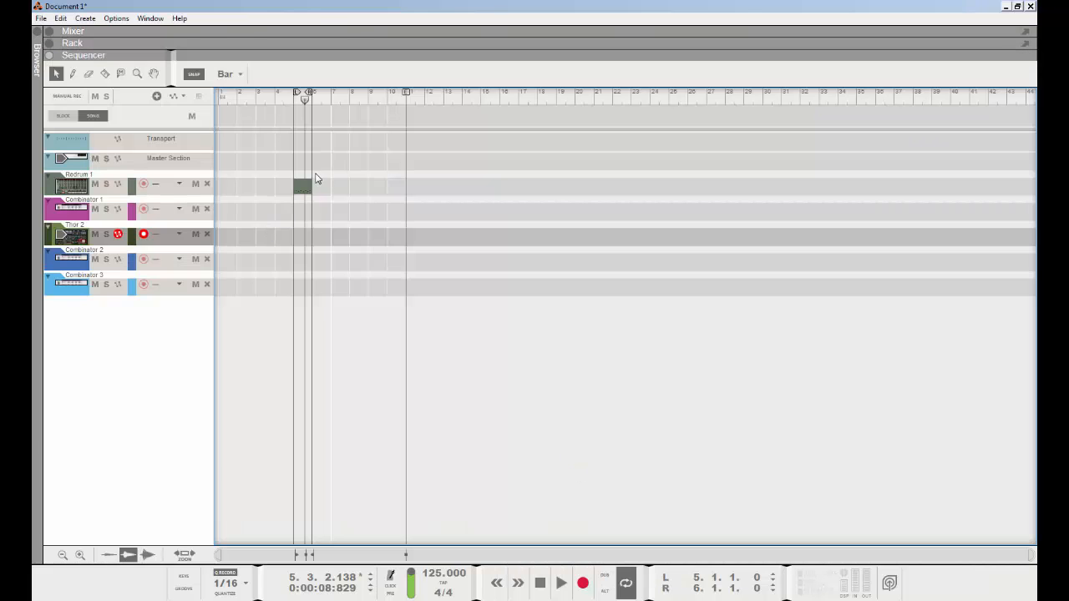
Step: Move the song position to bar 5 and examine the notes inside the Redrum 1 clip before closing it
mouse_move(299, 96)
left_mouse_down()
mouse_move(277, 100)
mouse_move(292, 100)
left_mouse_up()
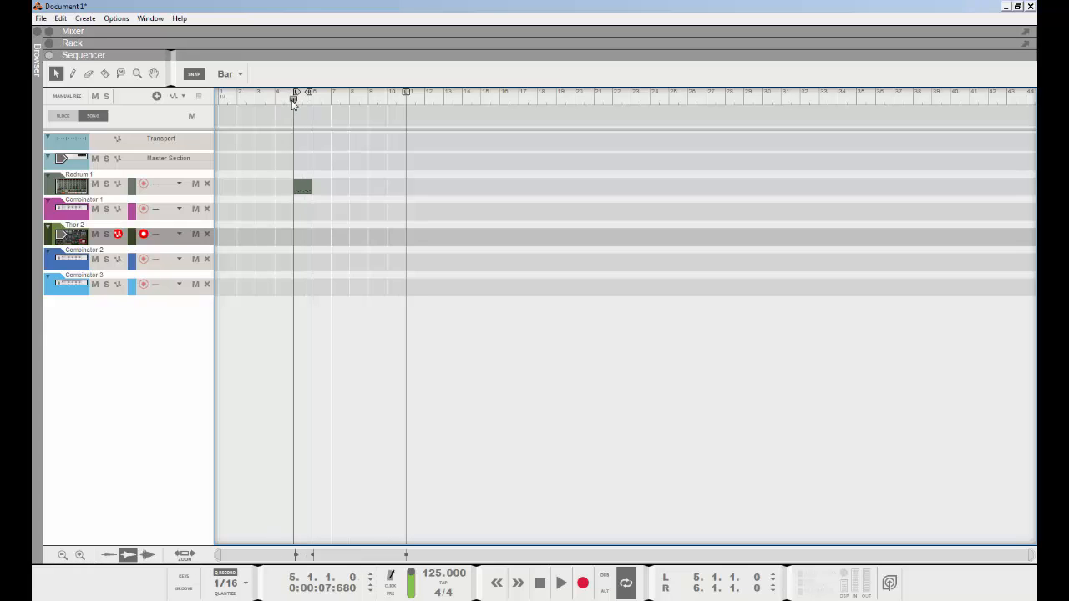
double_click(303, 185)
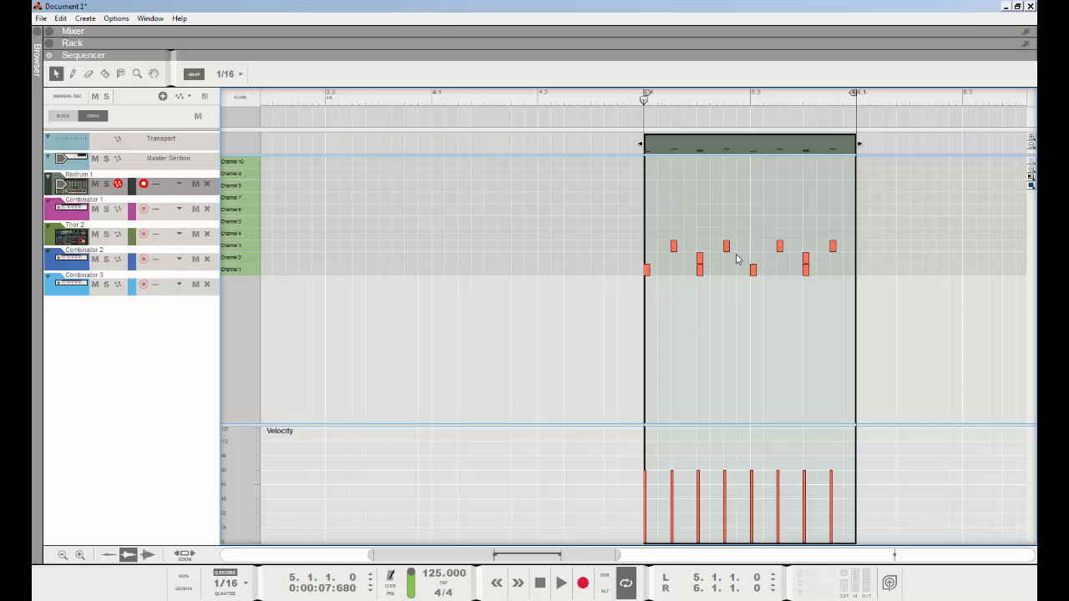
left_click_drag(875, 217, 581, 328)
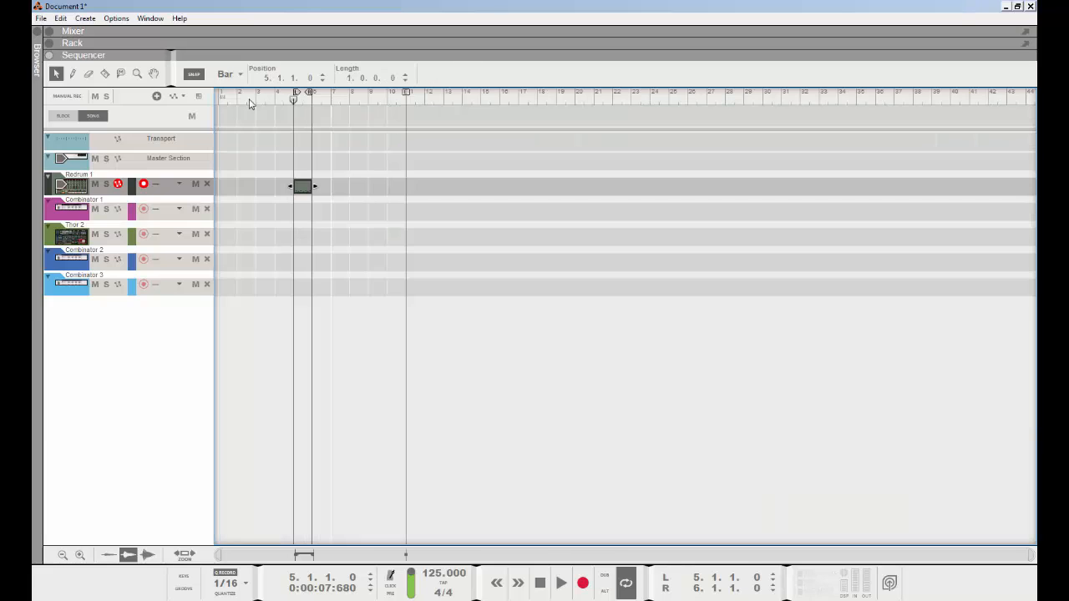
left_click(248, 97)
Step: Extract the Redrum 1 clip's notes to separate lanes with Explode and Move, and delete the empty fourth lane
key("F8")
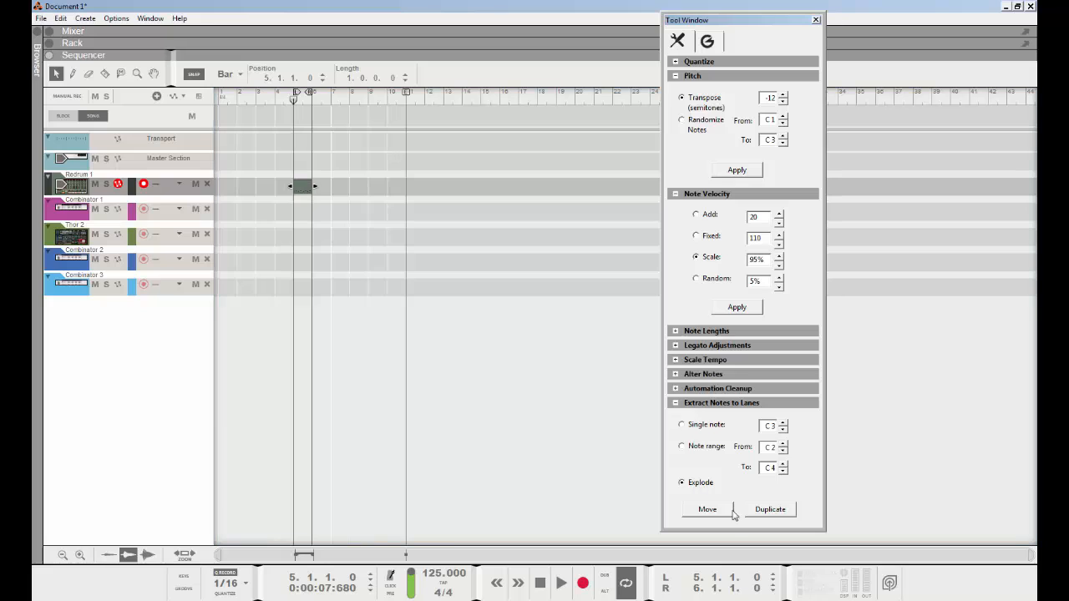
left_click(723, 509)
left_click_drag(340, 152, 217, 247)
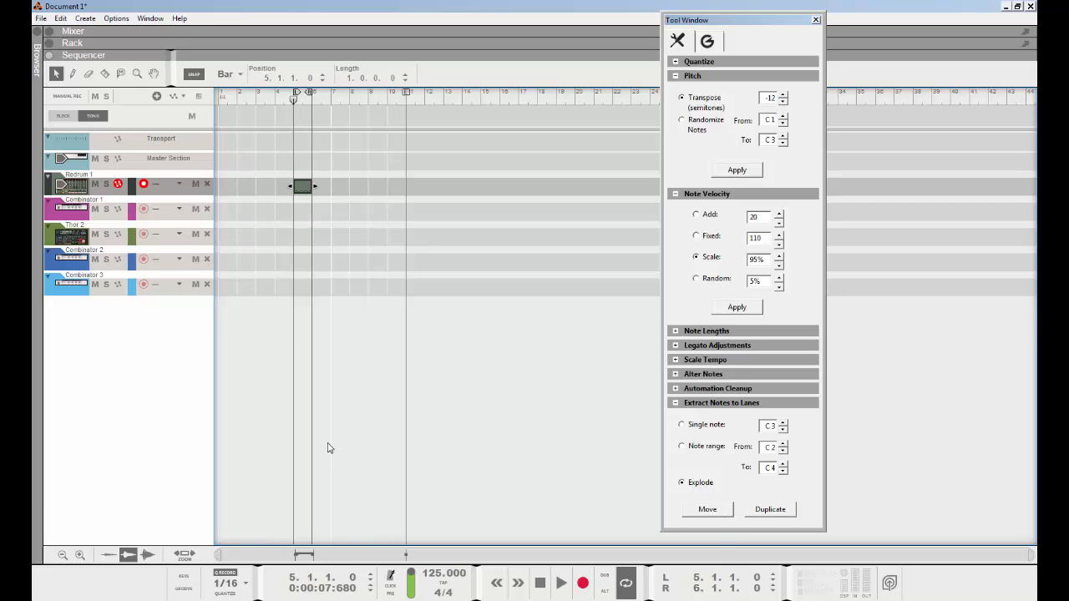
left_click_drag(336, 152, 226, 237)
left_click(708, 509)
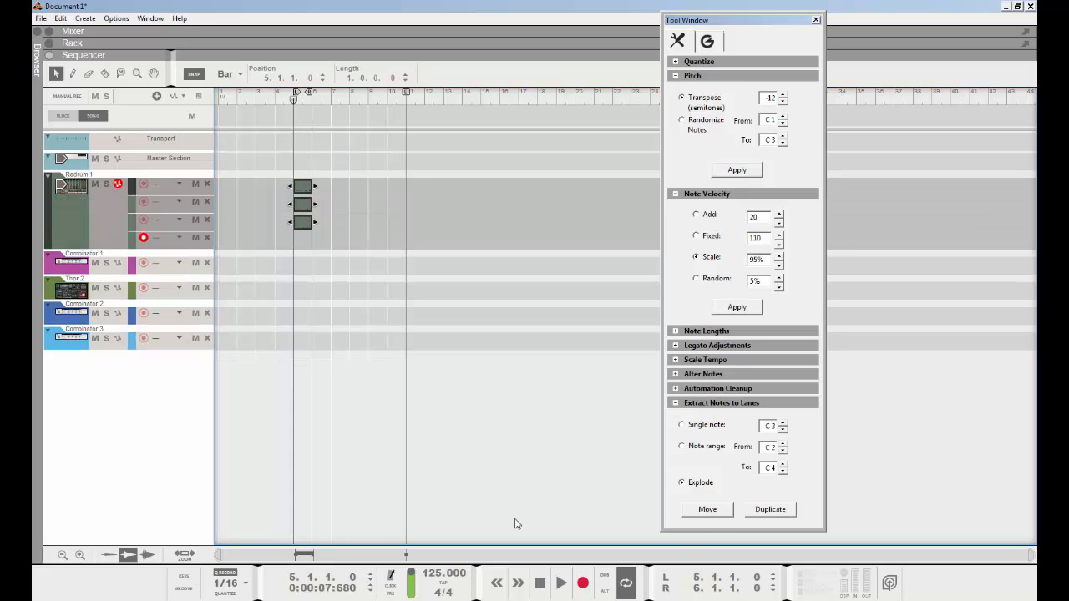
left_click(207, 238)
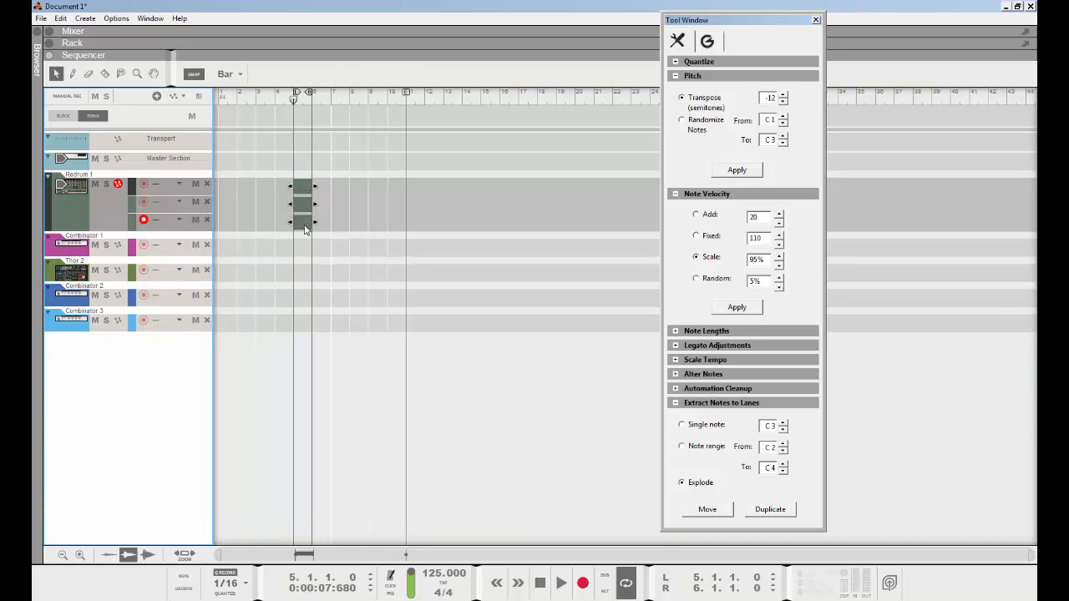
Step: Examine the notes in the third Redrum 1 lane's clip with the Tool Window closed, and return to the arrangement
double_click(305, 230)
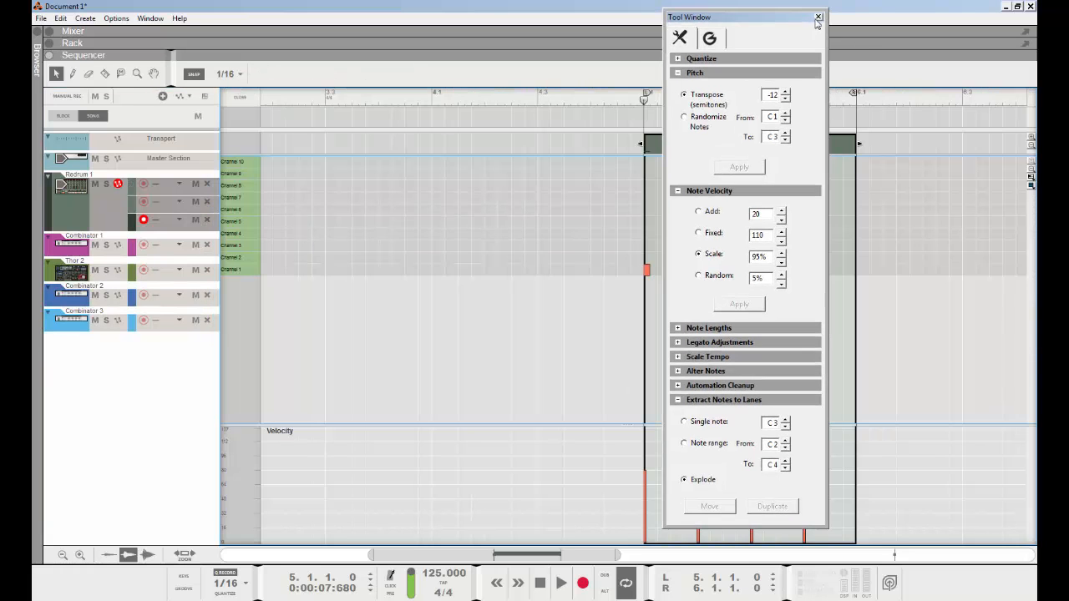
left_click(814, 23)
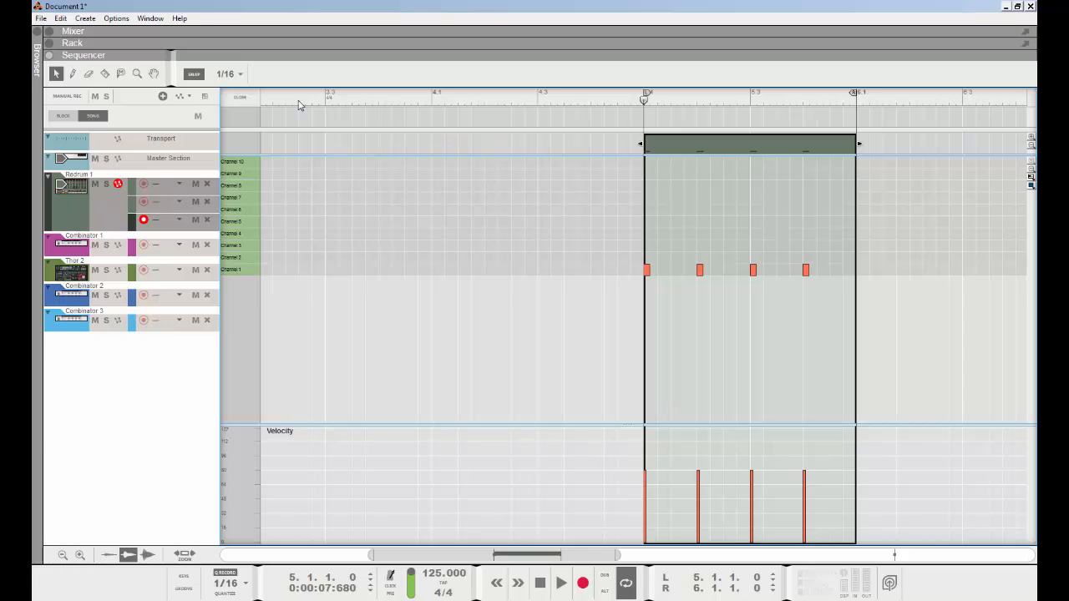
left_click(239, 97)
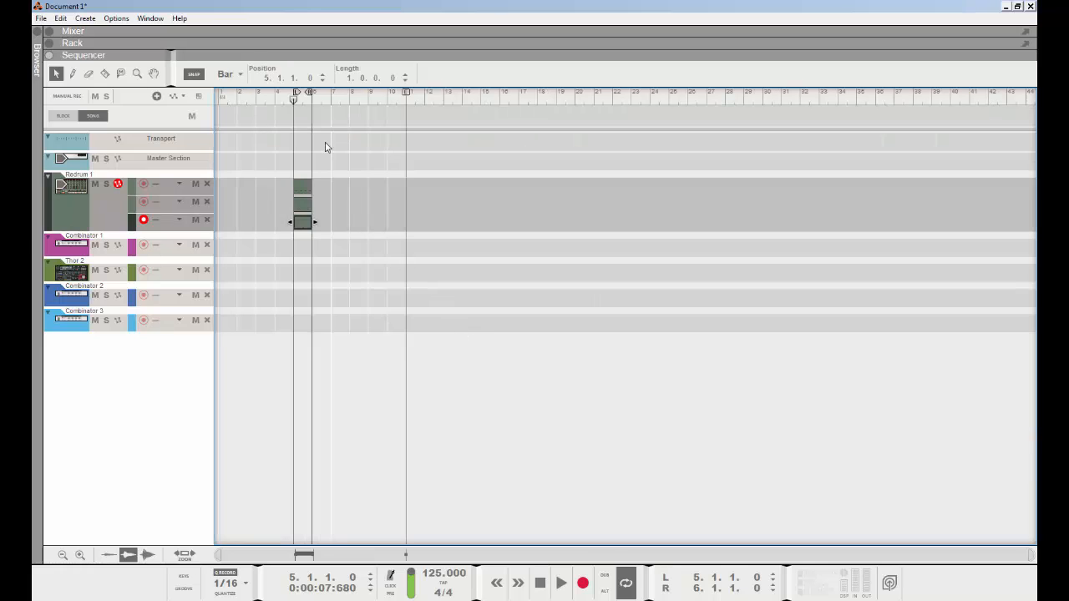
Step: Merge the note lanes on the Redrum 1 track back into a single lane
left_click_drag(324, 132, 251, 282)
key("t")
left_click(131, 248)
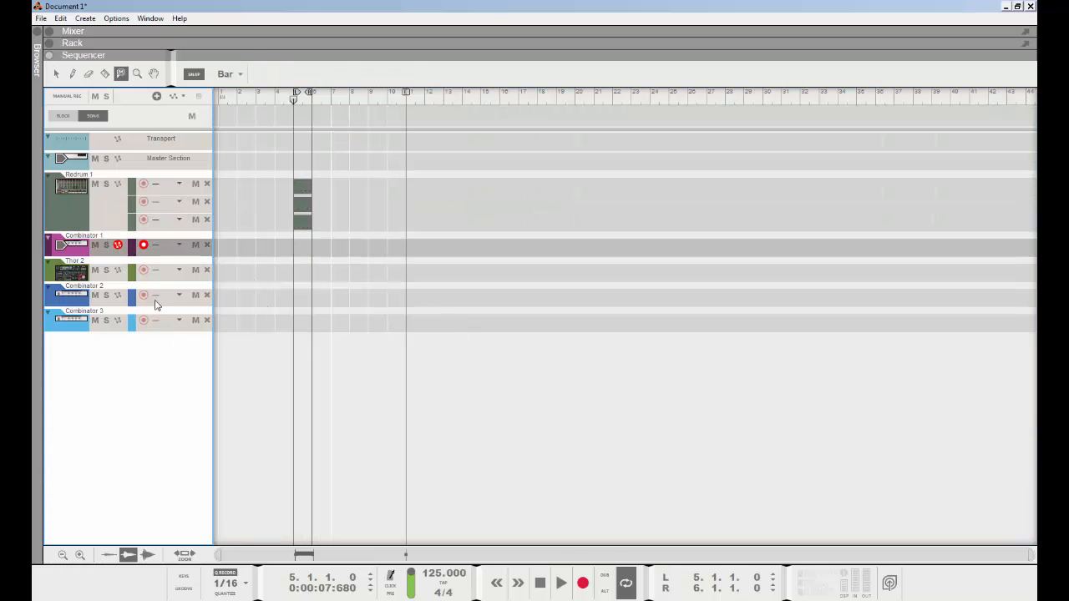
left_click(85, 212)
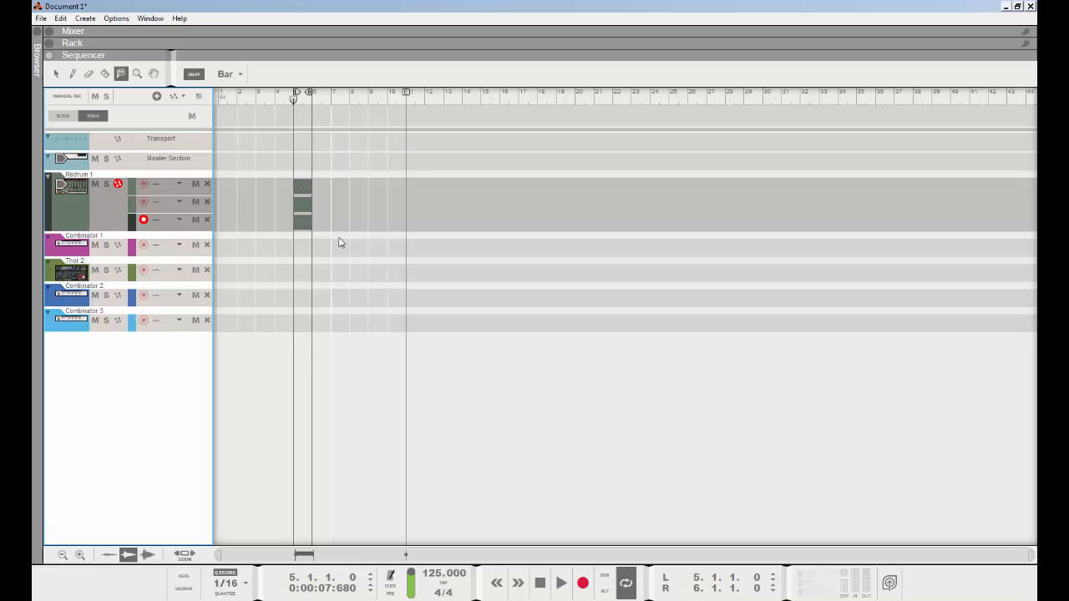
left_click(60, 17)
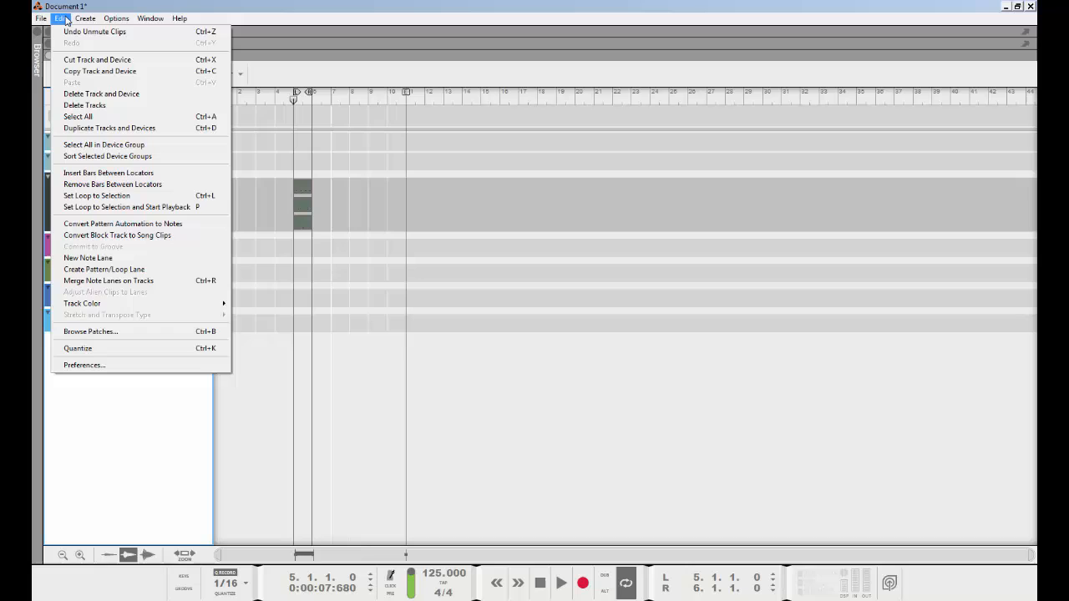
left_click(117, 280)
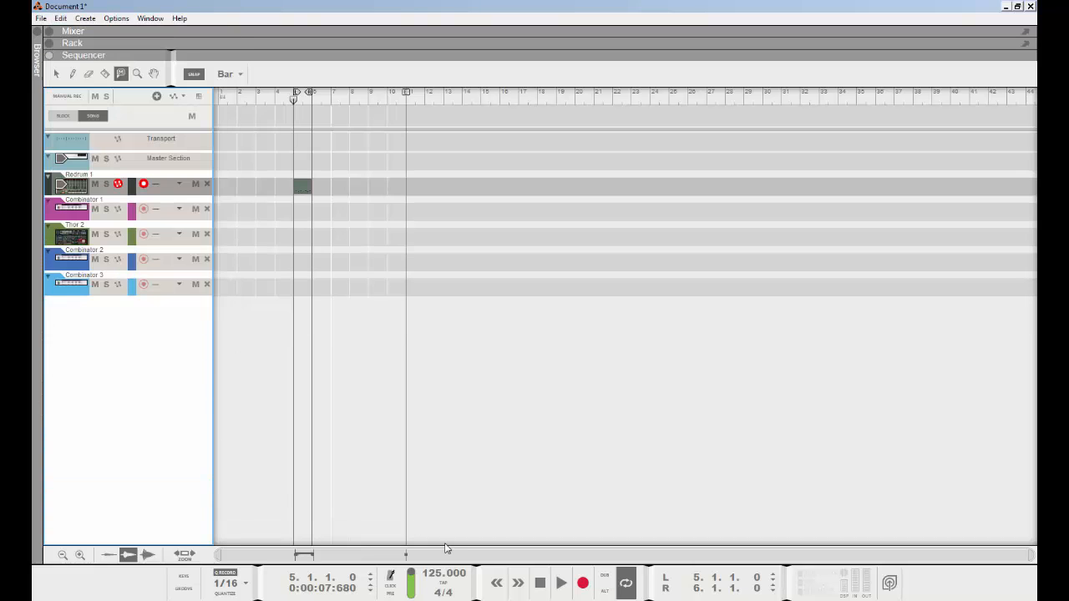
Step: Place a one-bar clip at bar 5 on the second lane of the Combinator 3 track
left_click(331, 281)
key("ctrl+v")
Step: Examine the Groove settings in the Tool Window, including the impact and random timing controls, and close the window
key("F8")
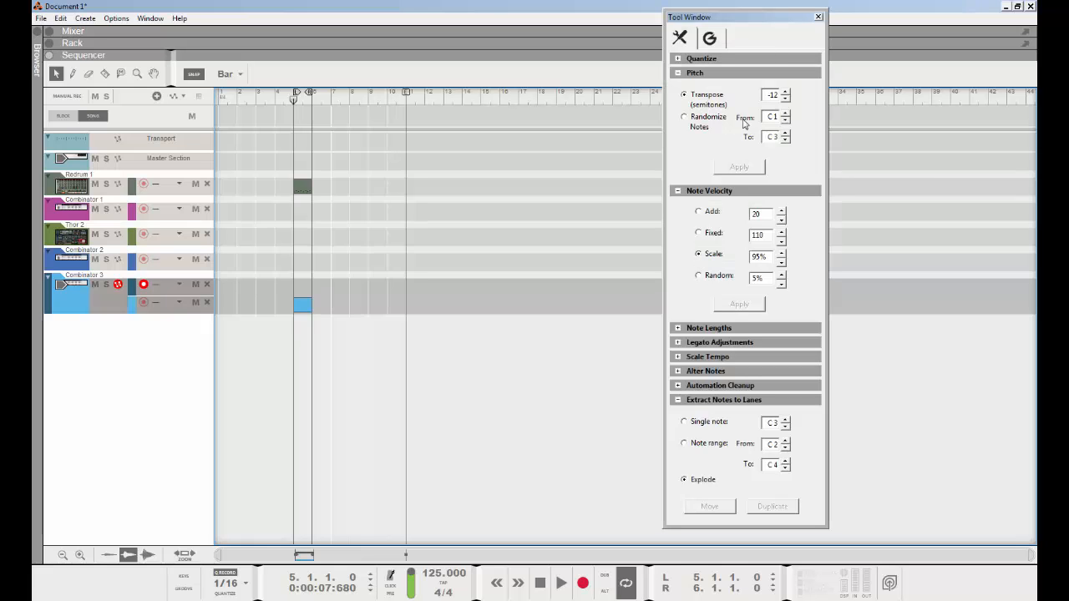
left_click(710, 38)
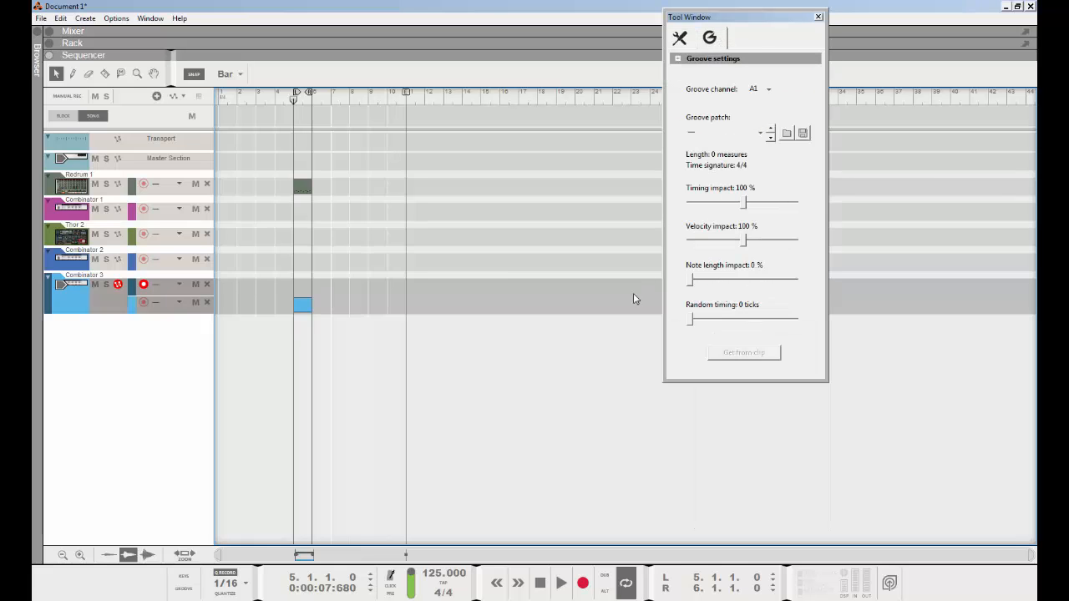
left_click_drag(749, 23, 625, 93)
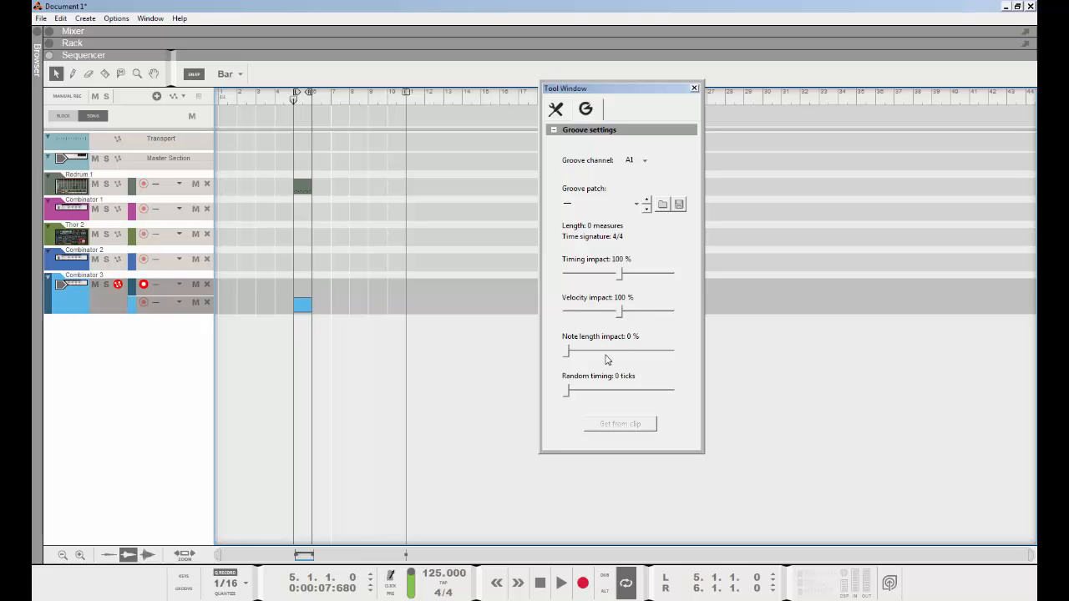
left_click(570, 395)
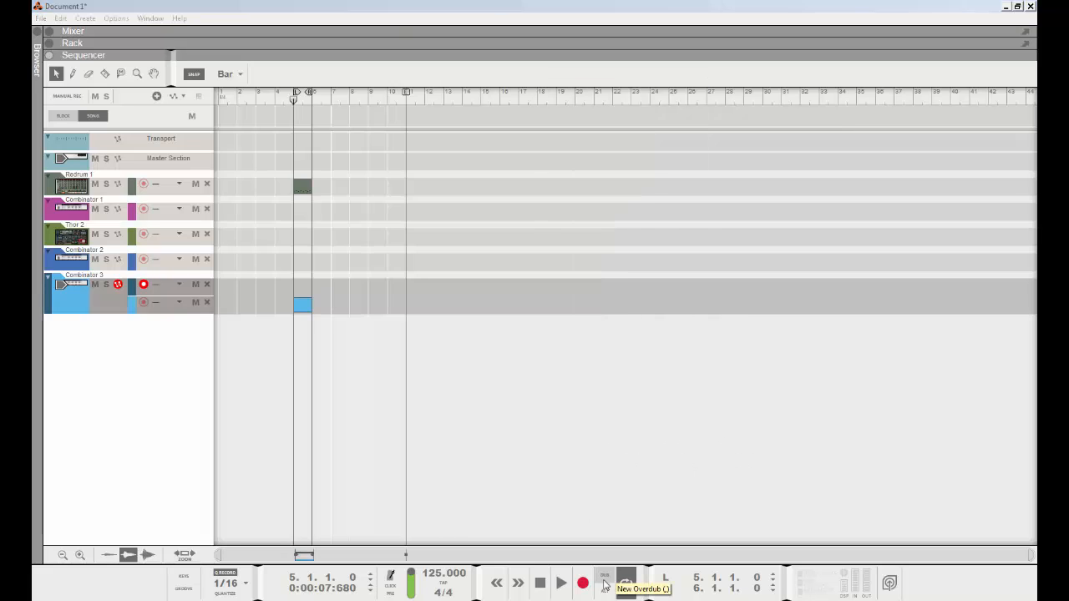
Step: Add a new overdub lane to the Combinator 3 track
left_click(605, 583)
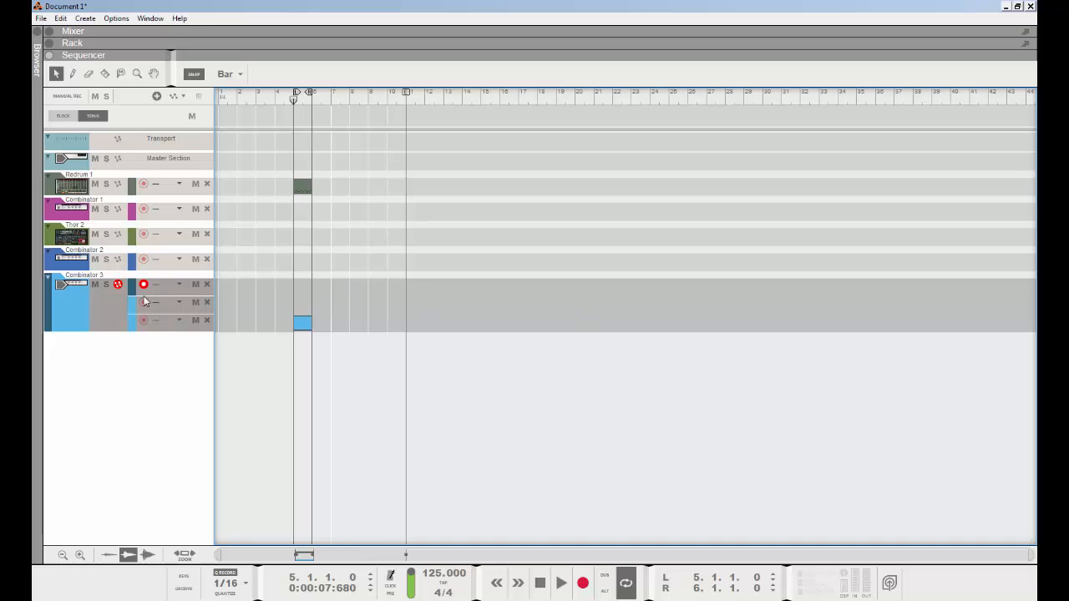
Step: Add two alternative take lanes to the Combinator 3 track, one while stopped and one during loop playback
left_click(604, 593)
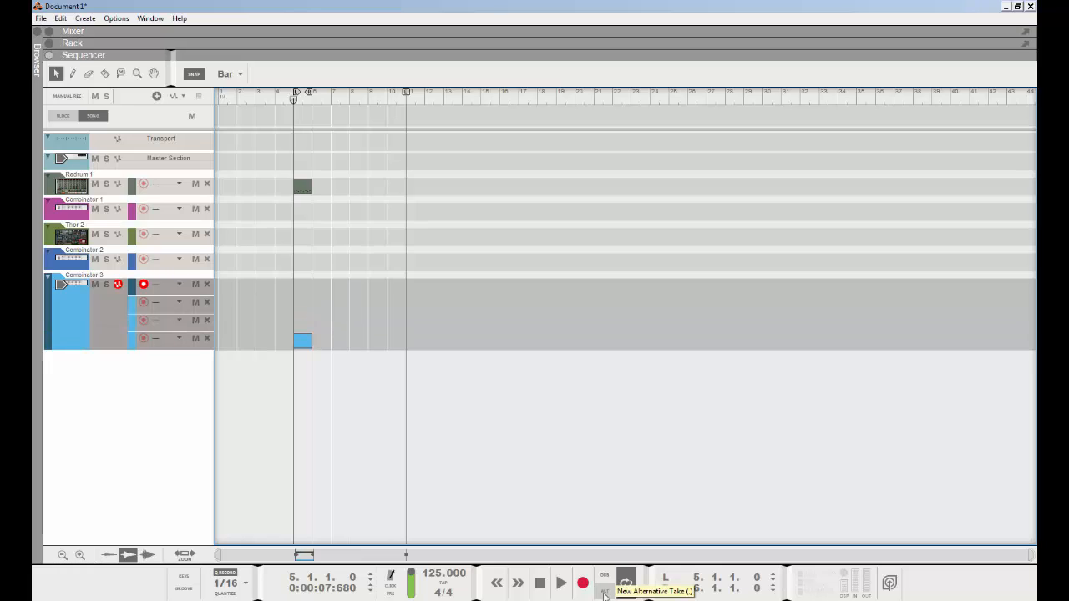
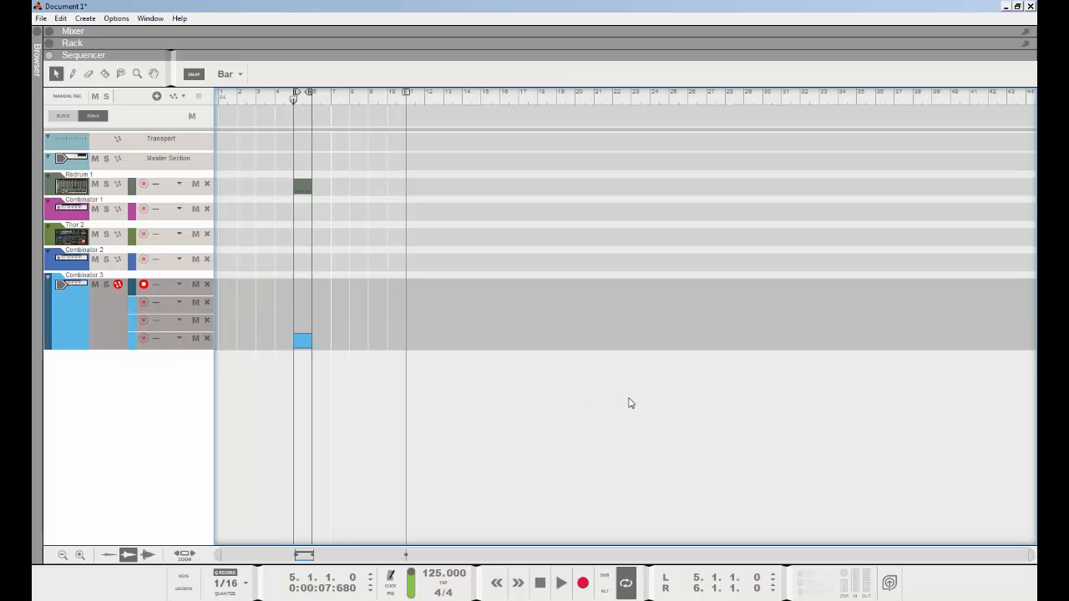
key("space")
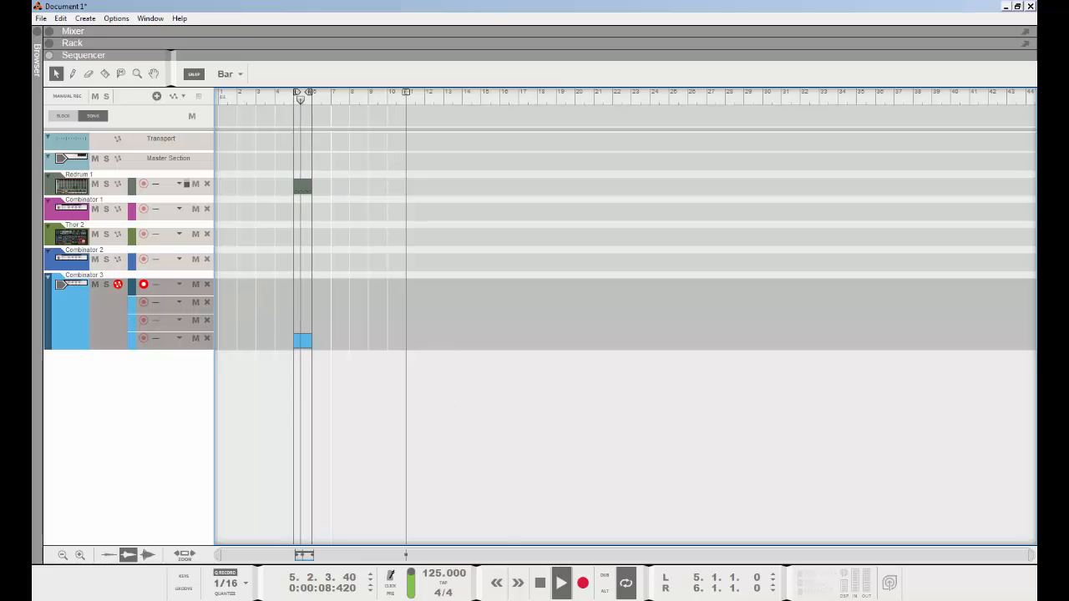
left_click(605, 591)
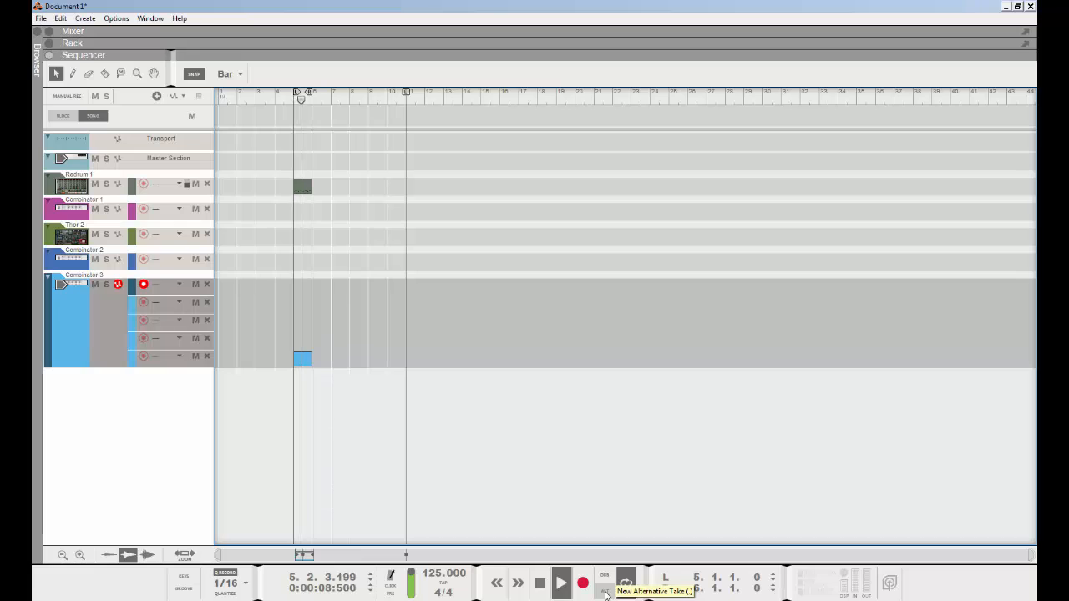
Step: Record on the Combinator 3 track, start a new alternative take while recording, and stop the transport
left_click(587, 583)
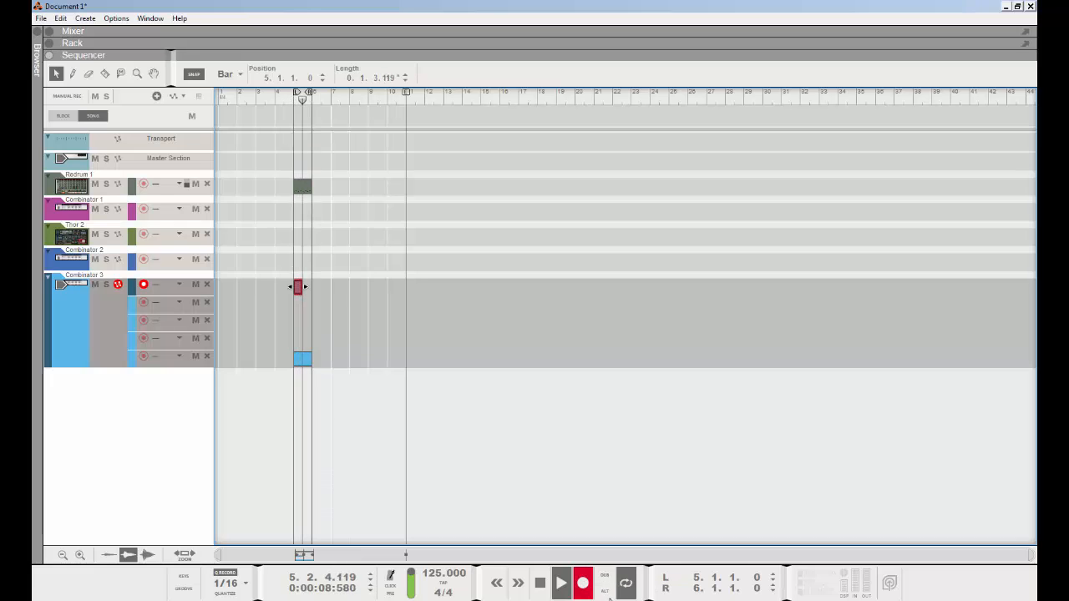
left_click(606, 591)
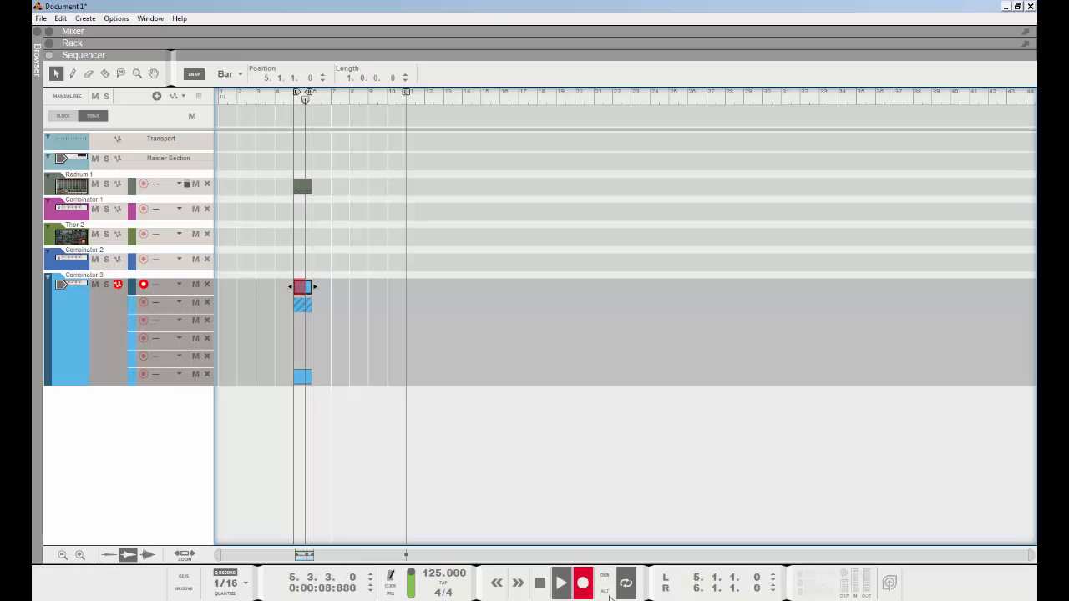
key("ctrl+Return")
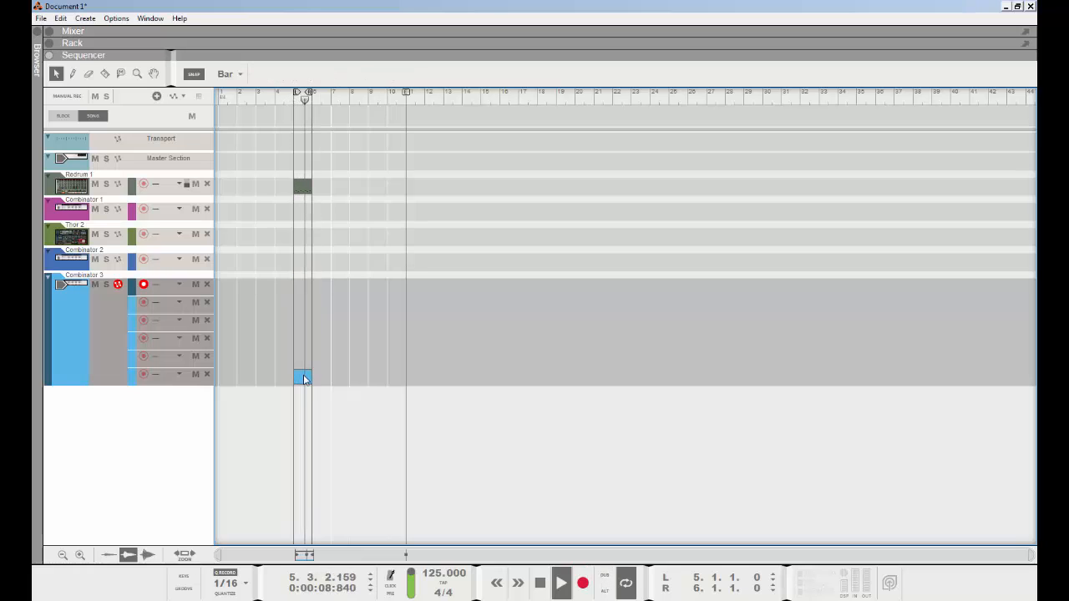
left_click(540, 583)
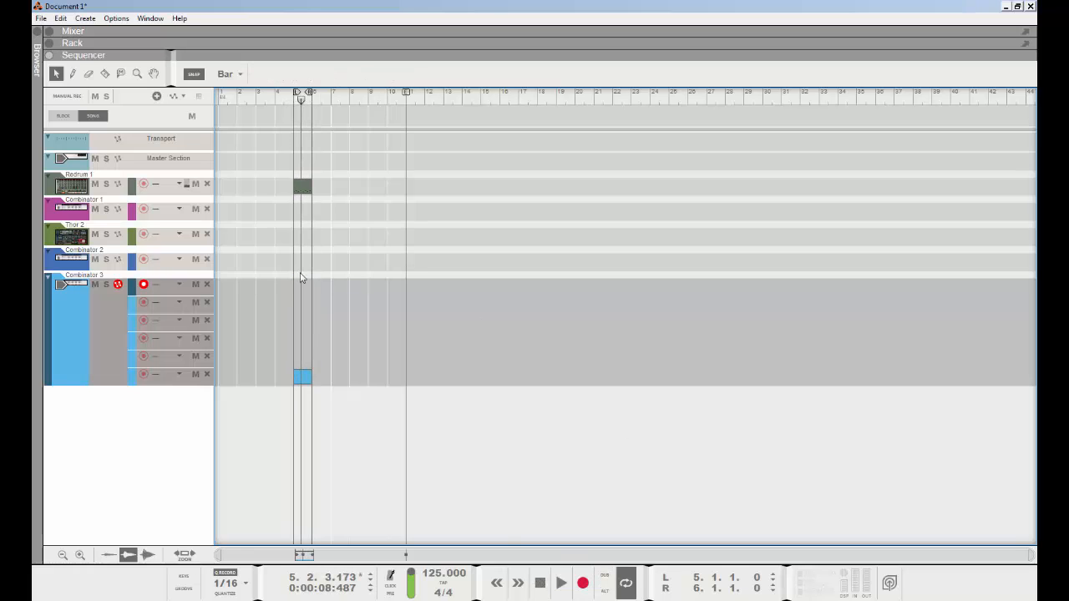
Step: Open the Combinator 3 clip and draw a seven-note melody across bar 5, starting on D3 and ending on D#3
double_click(300, 380)
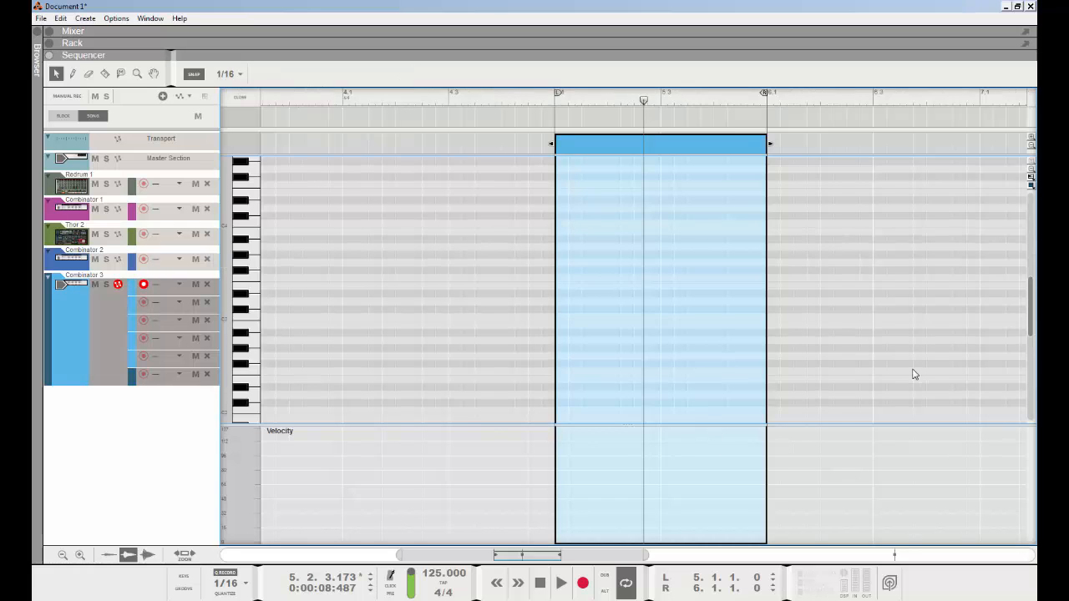
left_click_drag(563, 301, 607, 300)
left_click_drag(627, 340, 645, 340)
left_click_drag(677, 355, 711, 356)
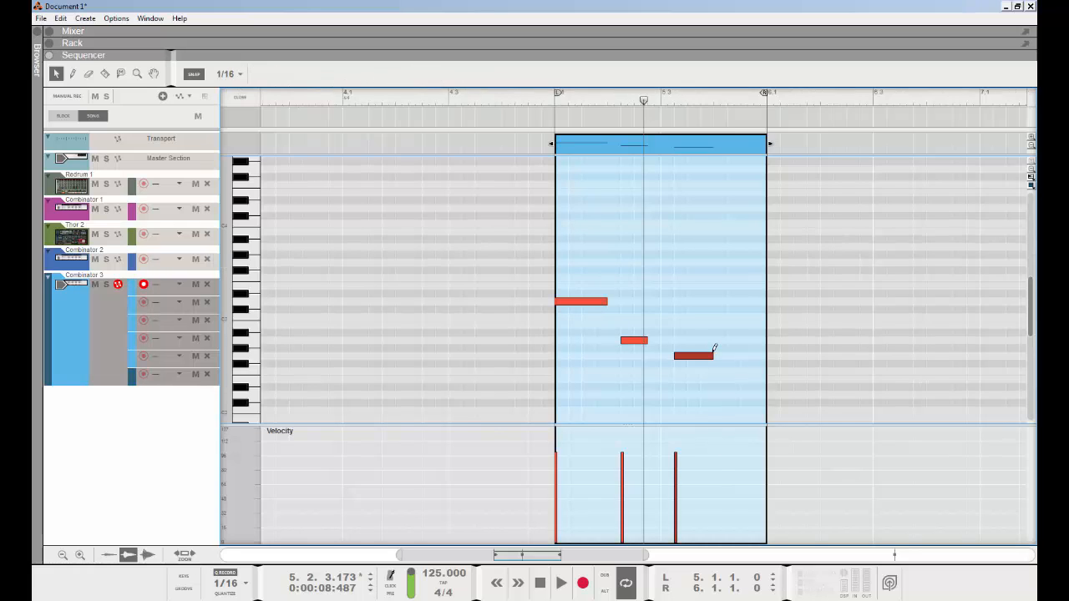
left_click(717, 348)
left_click(731, 309)
left_click(744, 286)
left_click(755, 293)
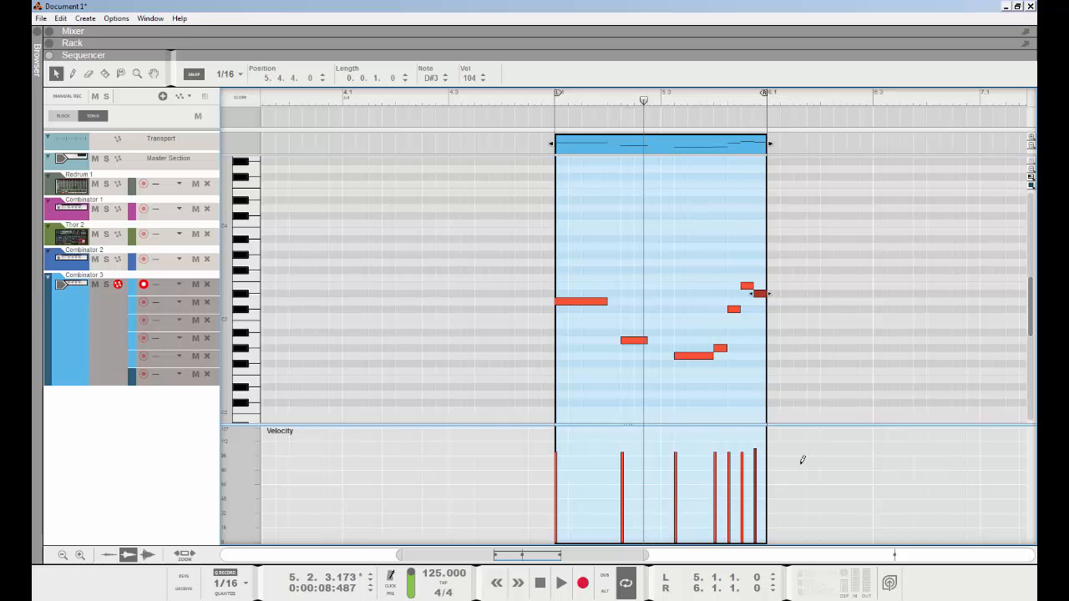
Step: Adjust the velocity of the final D#3 note, raising it to 107, and return to the Selection tool
left_click(755, 474)
left_click_drag(755, 463, 755, 451)
left_click_drag(785, 488, 591, 470)
key("w")
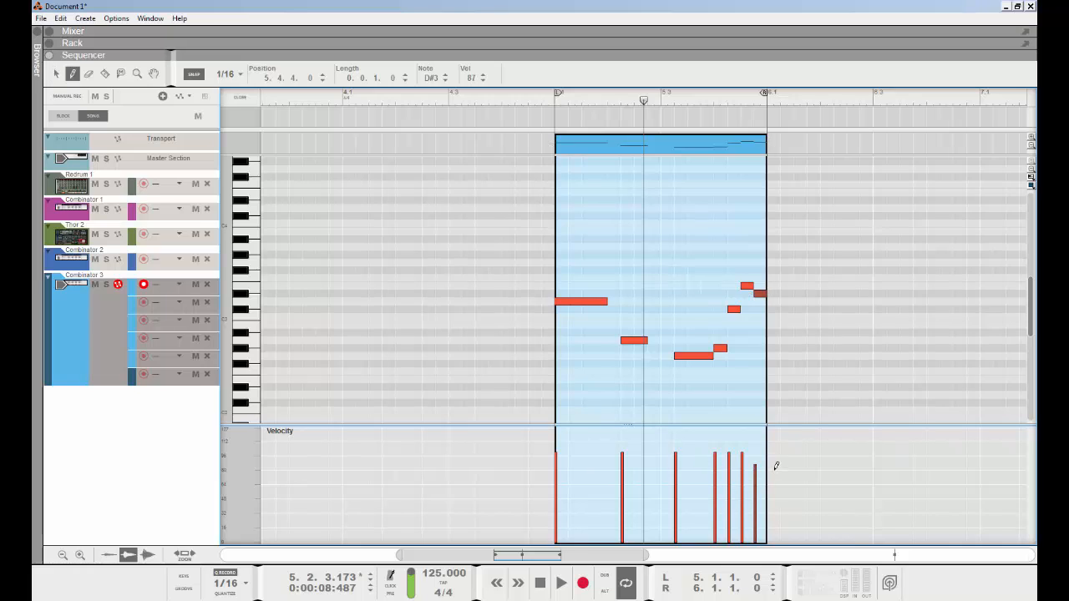
mouse_move(765, 477)
left_mouse_down()
mouse_move(749, 496)
mouse_move(761, 441)
left_mouse_up()
key("q")
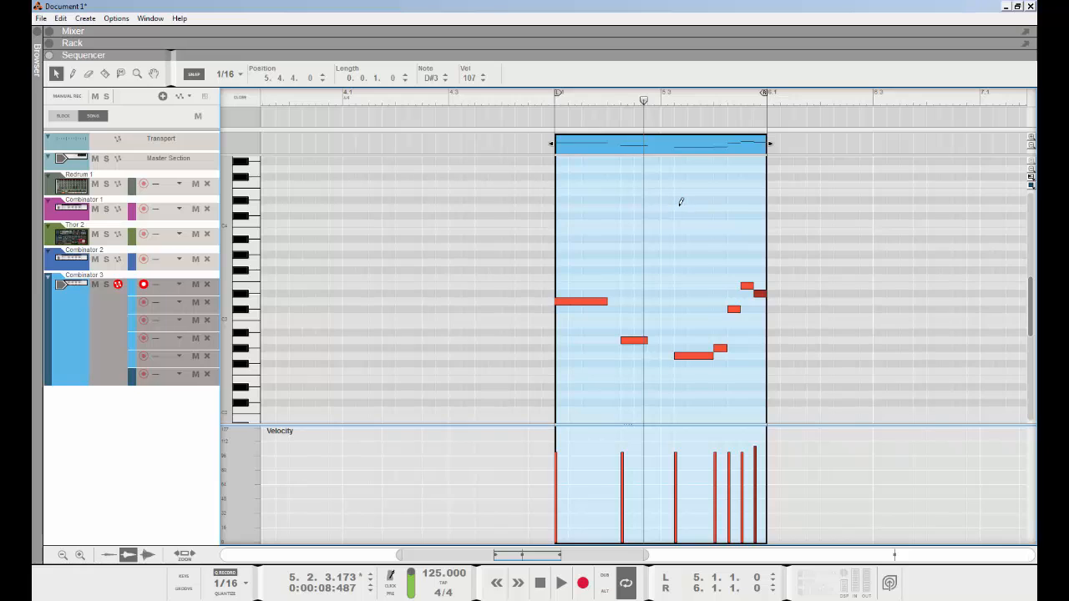
Step: Redraw the velocities of all seven notes freehand across the velocity lane
key("alt")
key("alt")
mouse_move(757, 490)
left_mouse_down()
mouse_move(754, 501)
mouse_move(776, 485)
mouse_move(767, 497)
mouse_move(763, 484)
mouse_move(801, 470)
mouse_move(762, 472)
left_mouse_up()
left_click_drag(776, 458, 499, 474)
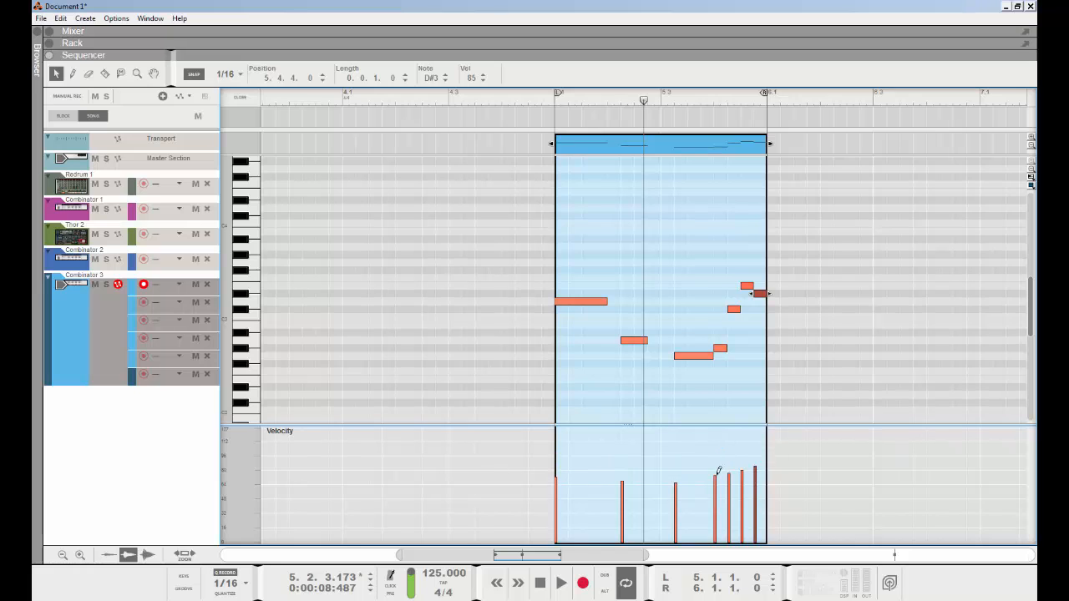
mouse_move(718, 472)
left_mouse_down()
mouse_move(628, 493)
mouse_move(490, 448)
mouse_move(778, 473)
mouse_move(502, 467)
mouse_move(802, 490)
mouse_move(446, 463)
left_mouse_up()
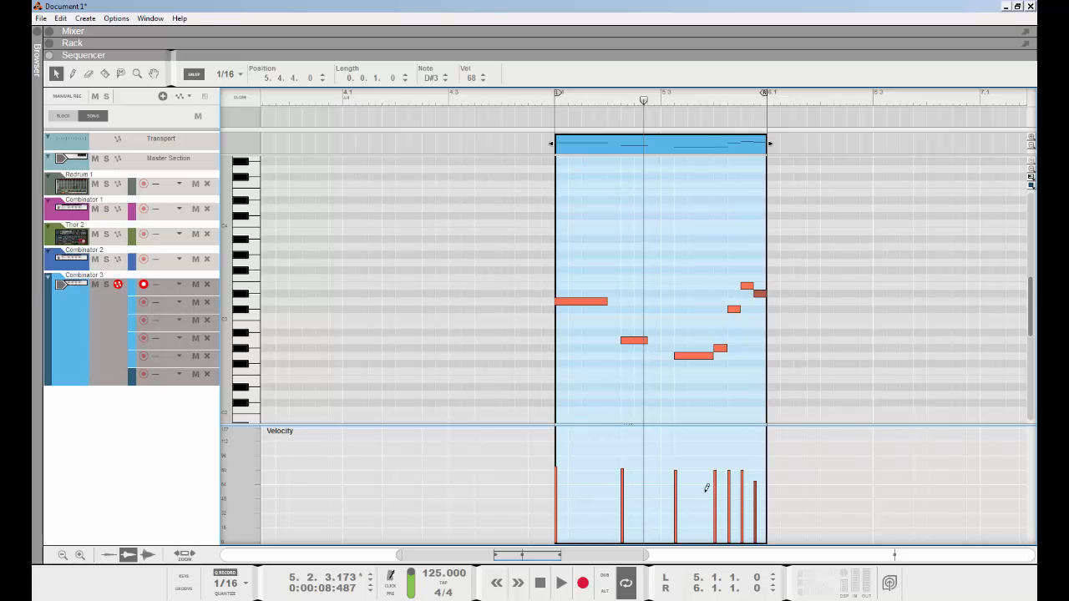
Step: Select the last three notes and redraw only their velocities, lowering them to about 54
left_click_drag(752, 501, 847, 497)
left_click_drag(798, 258, 733, 372)
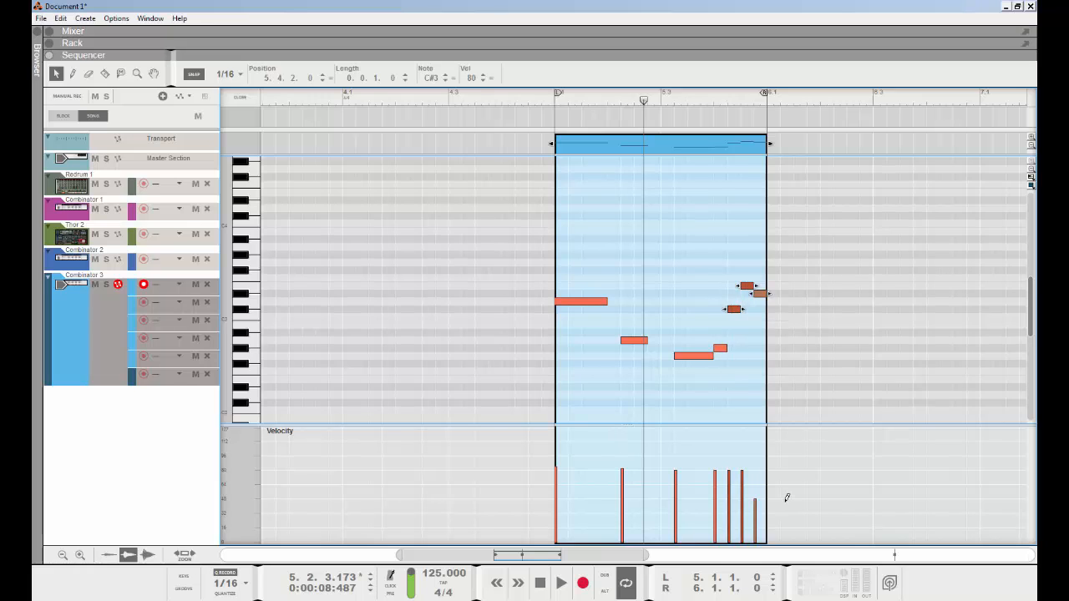
left_click_drag(786, 498, 622, 505)
mouse_move(686, 477)
left_mouse_down()
mouse_move(807, 470)
mouse_move(758, 487)
mouse_move(771, 491)
left_mouse_up()
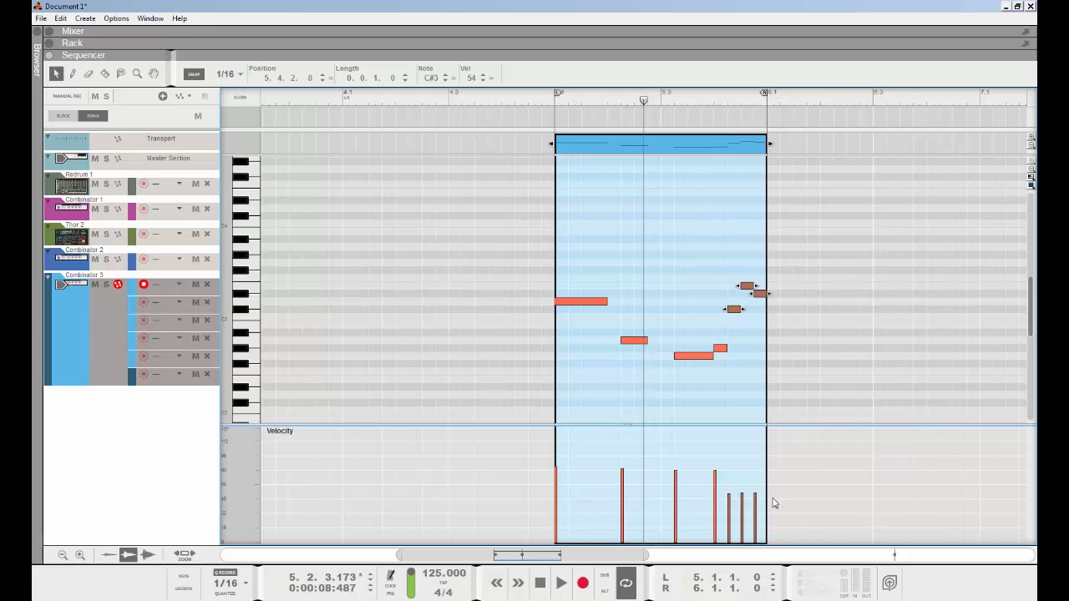
Step: Copy all the notes except the lowest one upward, so the first copy lands on C4
left_click_drag(538, 241, 830, 350)
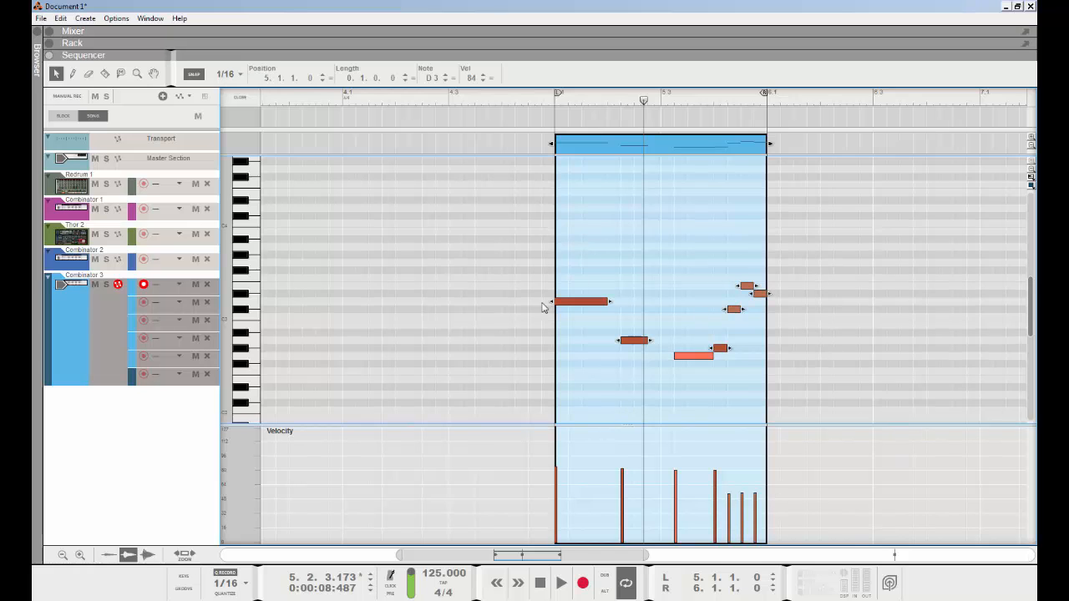
left_click_drag(570, 306, 575, 230)
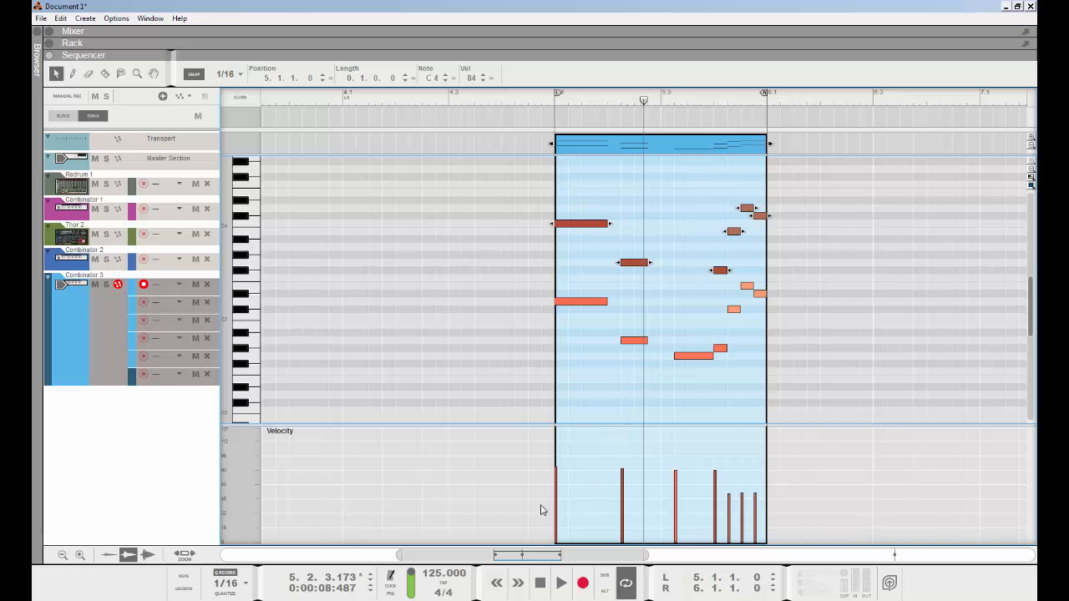
Step: Select the first four copied upper notes and redraw only their velocities, lowering the C4 note to 31
left_click_drag(504, 173, 736, 289)
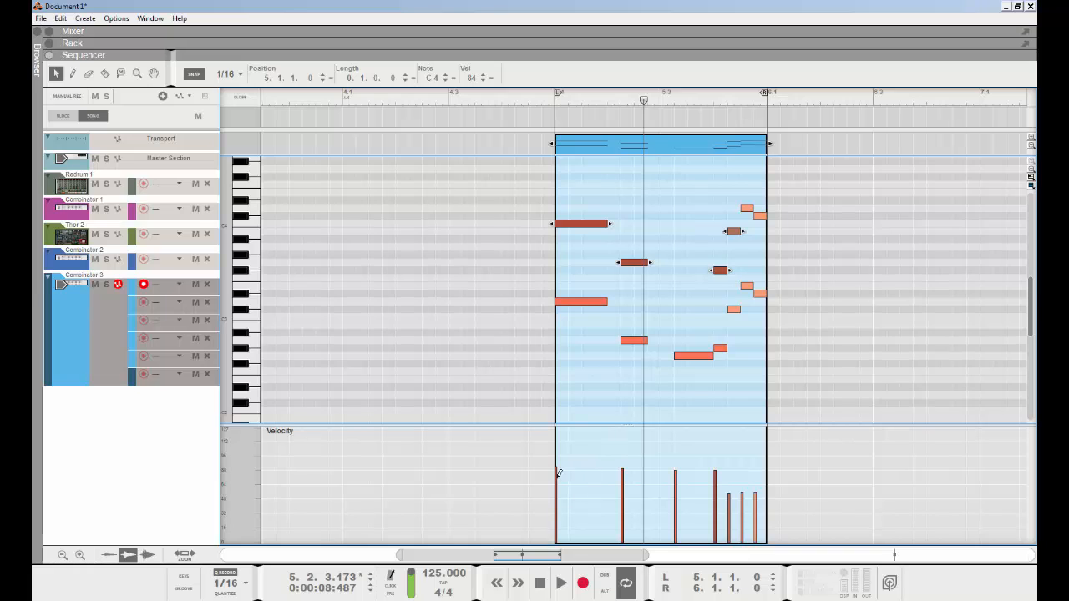
mouse_move(539, 501)
left_mouse_down()
mouse_move(632, 501)
mouse_move(737, 484)
mouse_move(590, 503)
mouse_move(538, 491)
mouse_move(837, 468)
mouse_move(546, 485)
mouse_move(829, 499)
left_mouse_up()
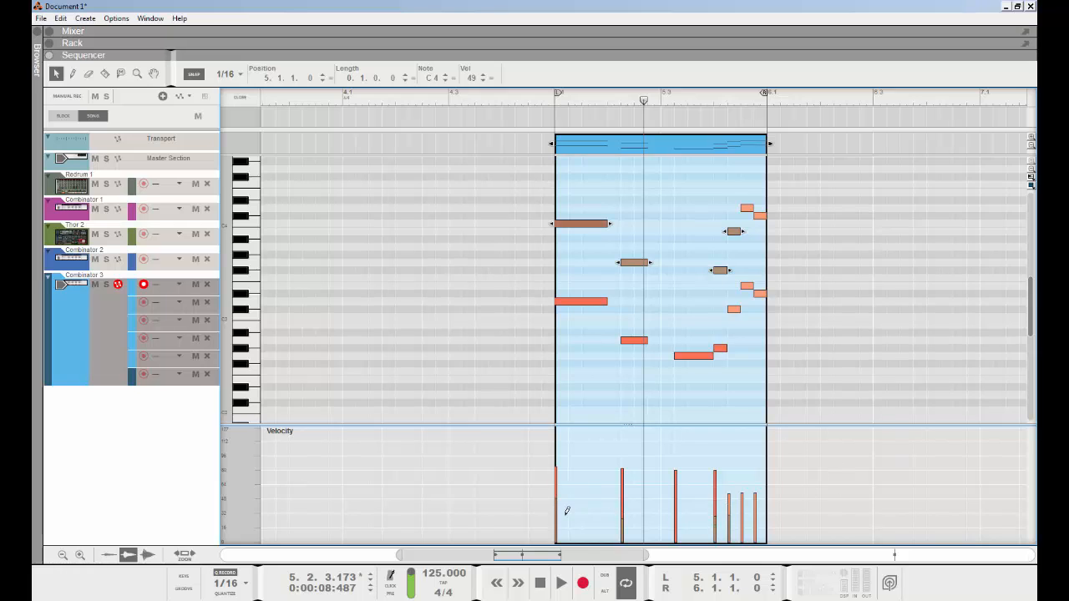
left_click_drag(567, 511, 551, 380)
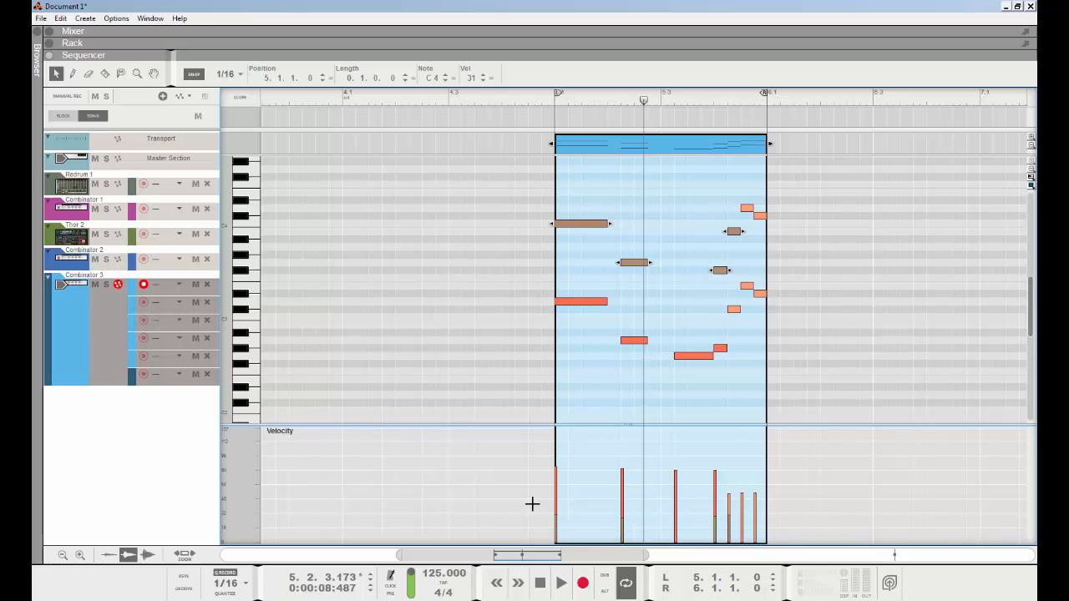
Step: Draw straight rising velocity ramps across all the notes, ending with a steep ramp starting at 33 on the C4 note
left_click_drag(524, 517, 849, 464)
left_click_drag(520, 509, 860, 434)
left_click_drag(511, 514, 831, 401)
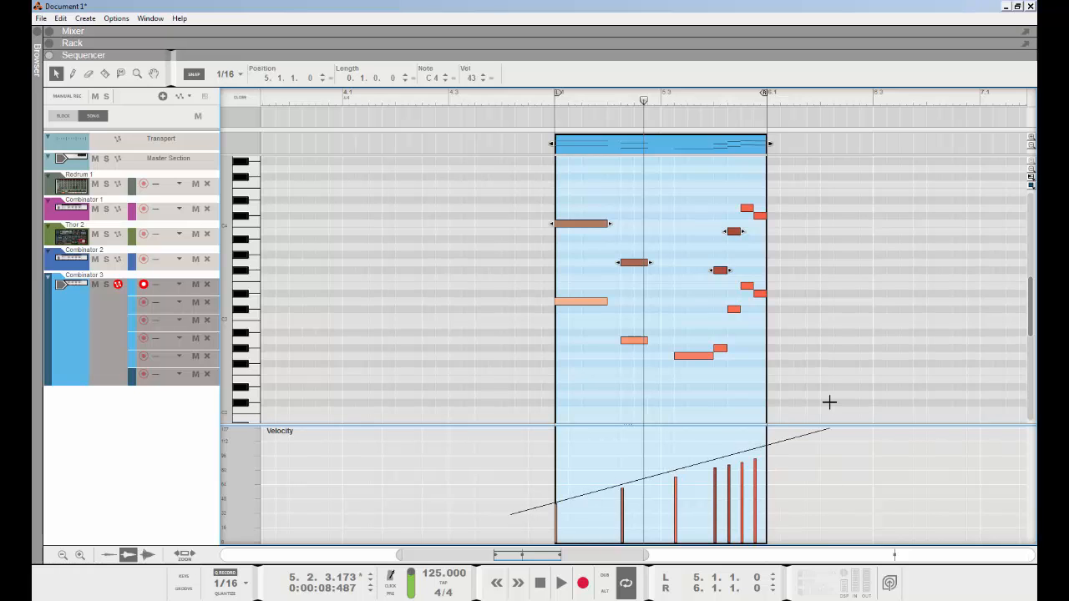
left_click_drag(527, 508, 763, 426)
mouse_move(520, 526)
left_mouse_down()
mouse_move(777, 429)
mouse_move(780, 413)
mouse_move(760, 418)
left_mouse_up()
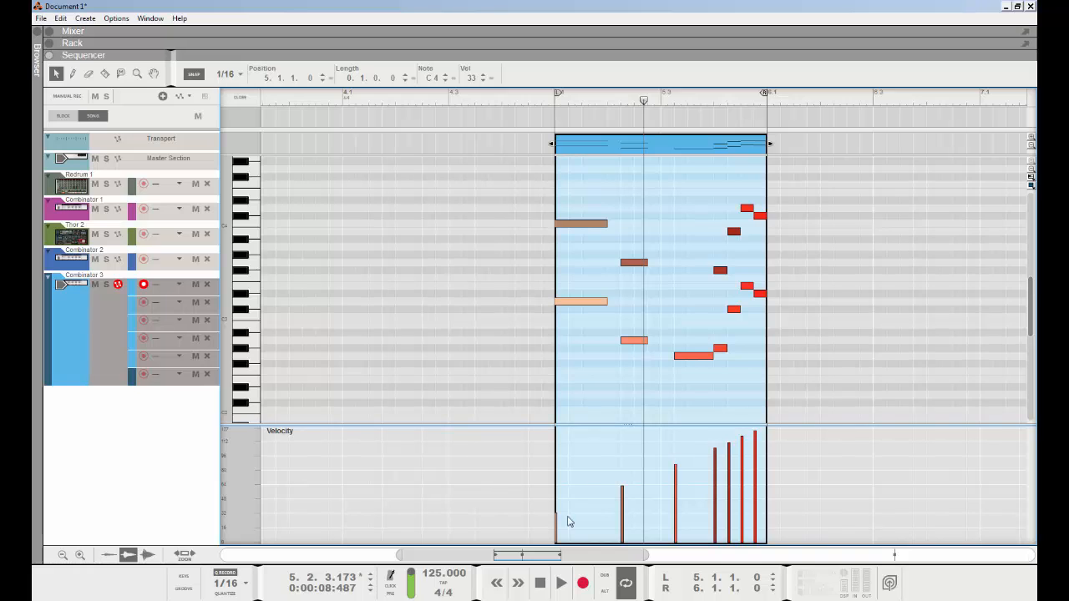
Step: Level all note velocities with a flat line at about 61, and set only the selected upper notes to about 55
left_click_drag(497, 493, 842, 486)
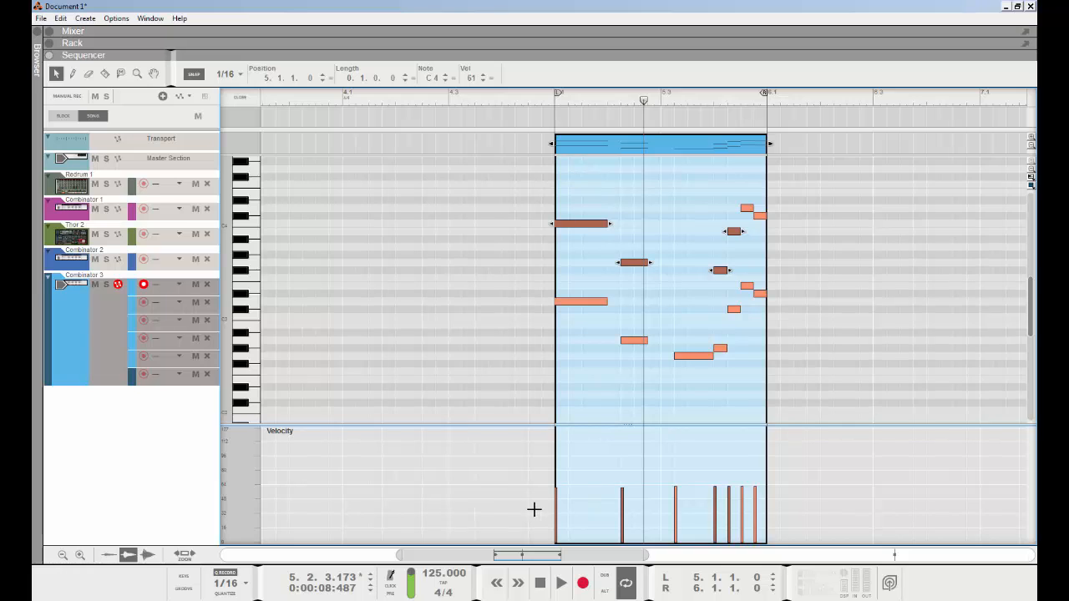
left_click_drag(534, 508, 897, 517)
mouse_move(487, 530)
left_mouse_down()
mouse_move(917, 532)
mouse_move(875, 537)
left_mouse_up()
left_click_drag(490, 502, 887, 515)
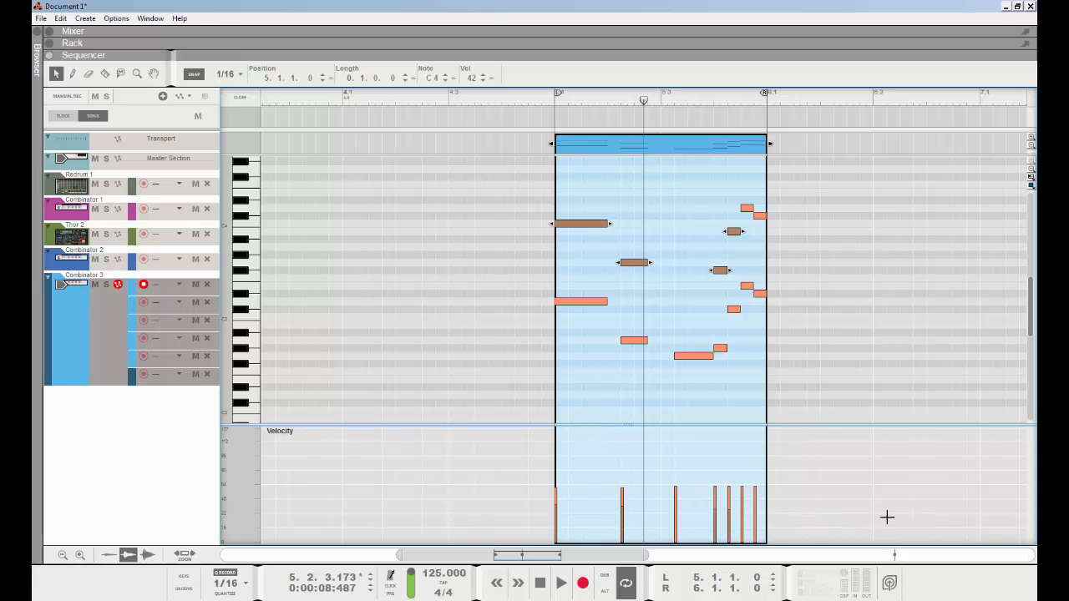
left_click_drag(528, 493, 774, 493)
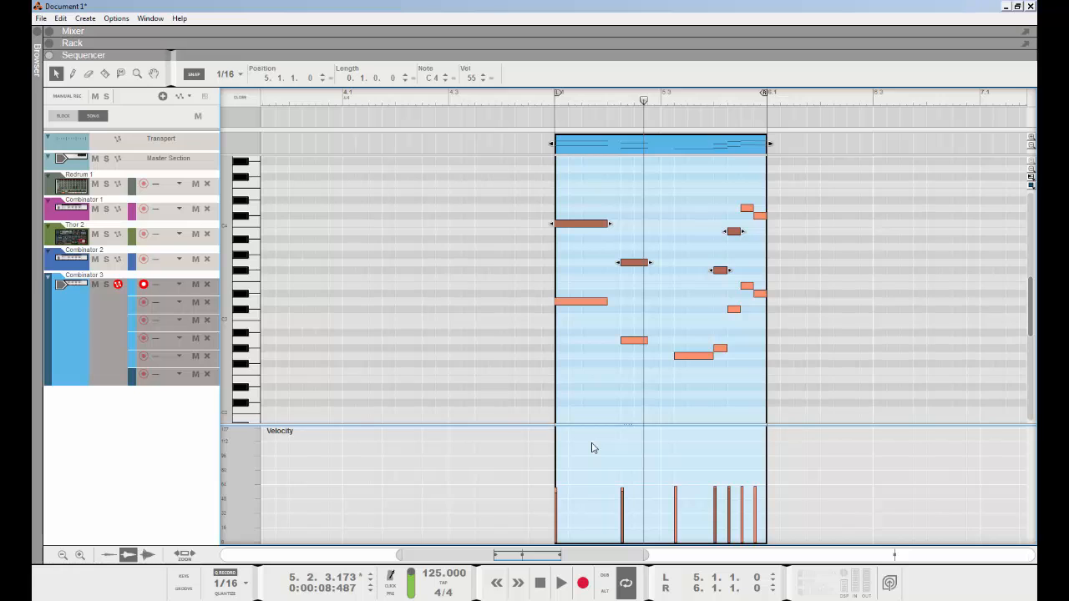
Step: Show the ReGroove Mixer and leave the clip editor for the arrangement
left_click(184, 588)
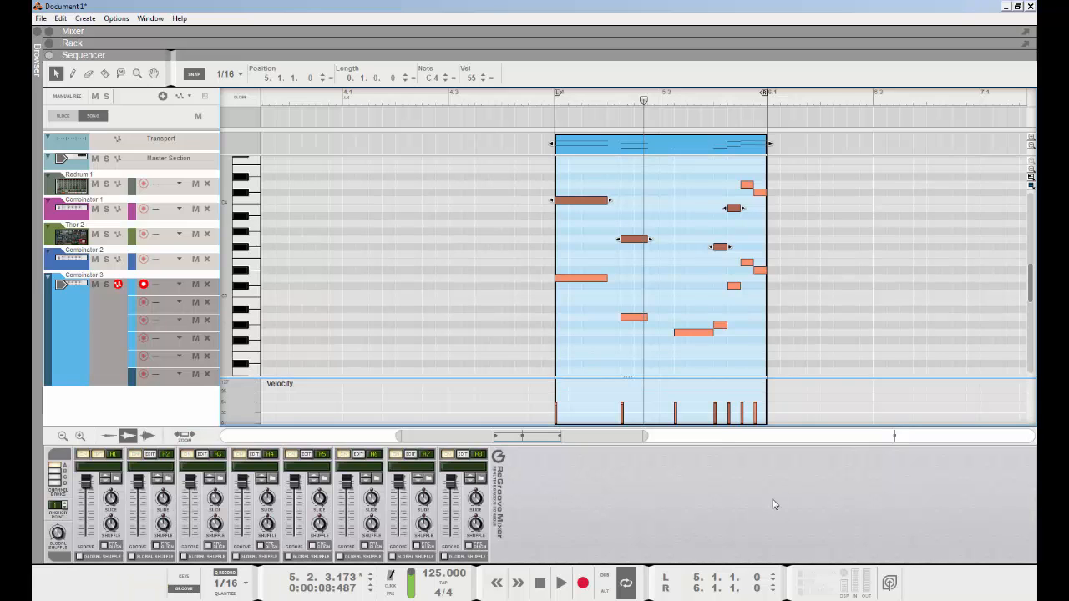
key("Escape")
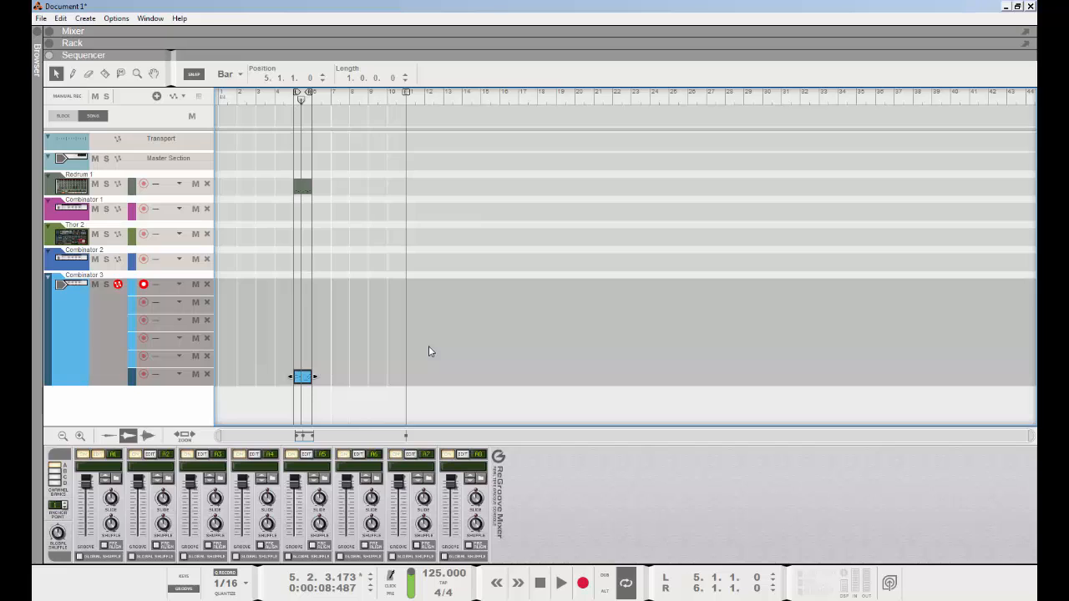
Step: View ReGroove bank B, return to bank A, and check channel A1's Groove settings in the Tool Window
left_click(55, 473)
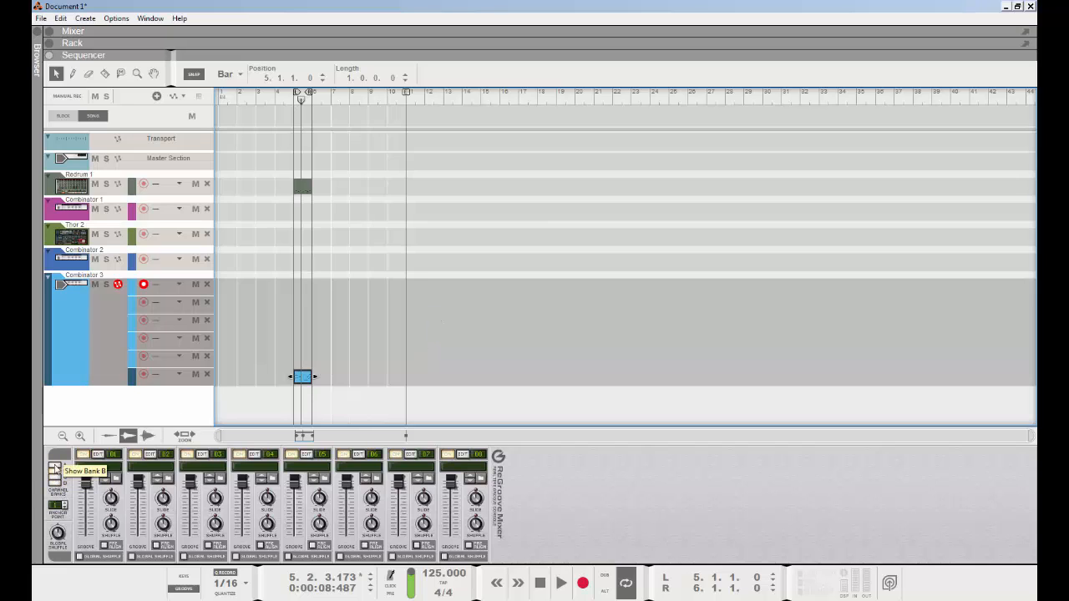
left_click(55, 464)
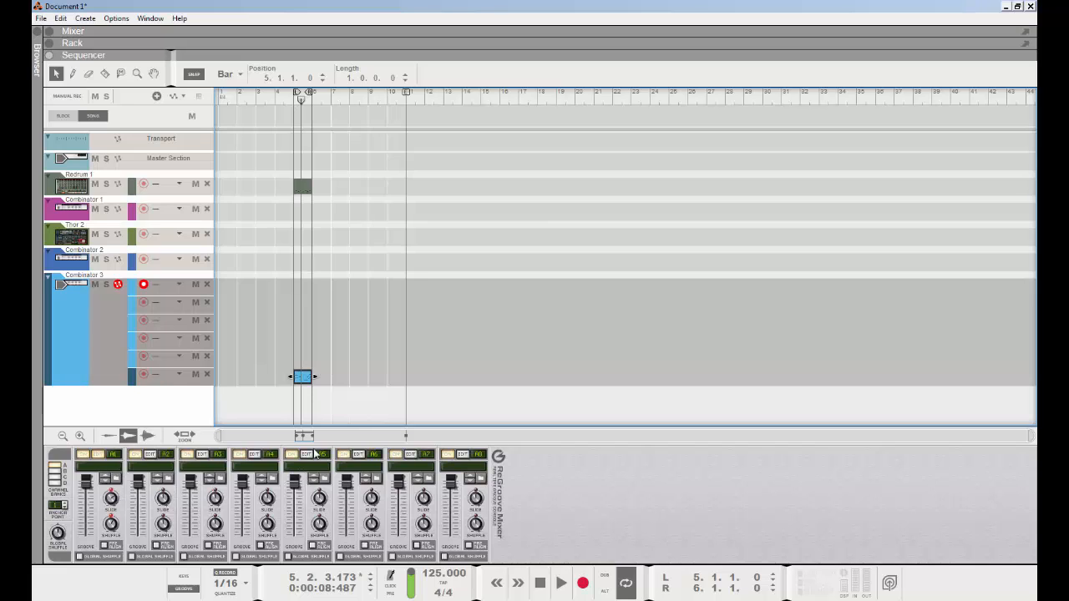
key("F8")
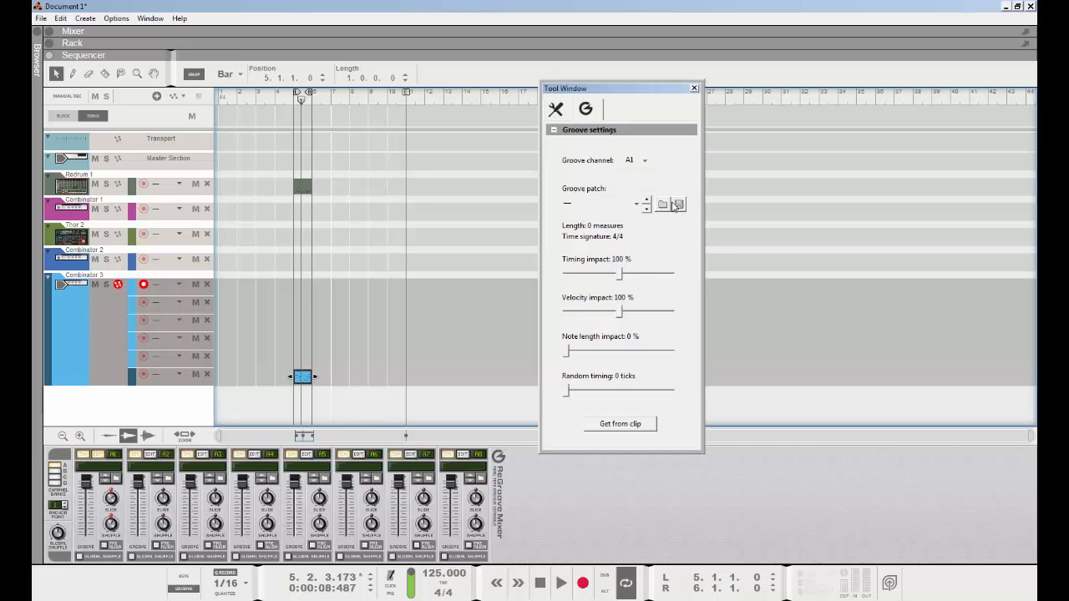
left_click(694, 89)
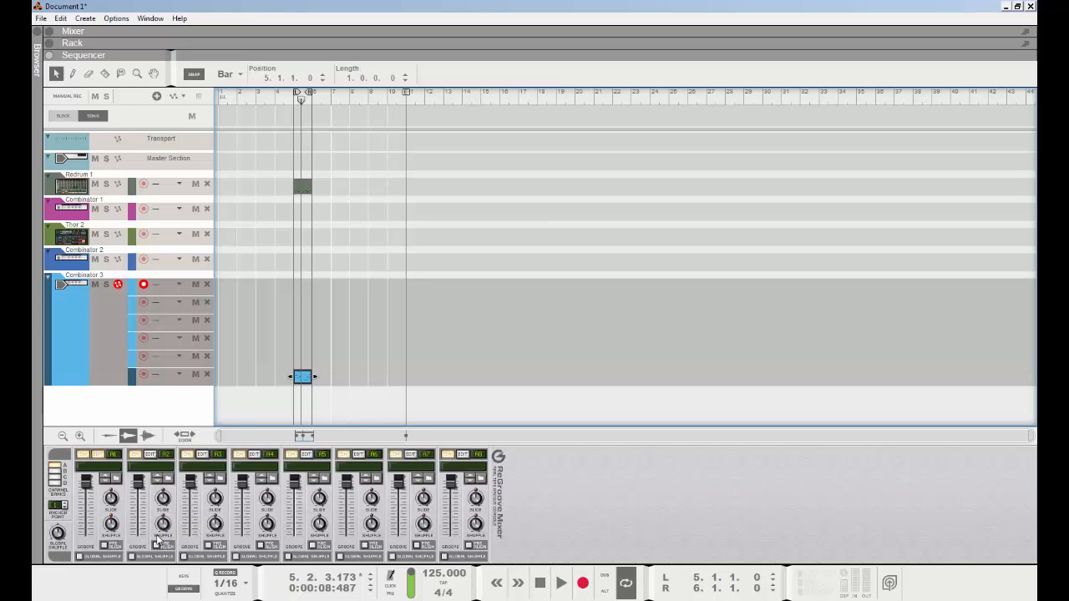
Step: Enable Global Shuffle on ReGroove channel A1 and assign the Thor 2 track's note lane to that channel
left_click(81, 556)
left_click(180, 237)
mouse_move(189, 286)
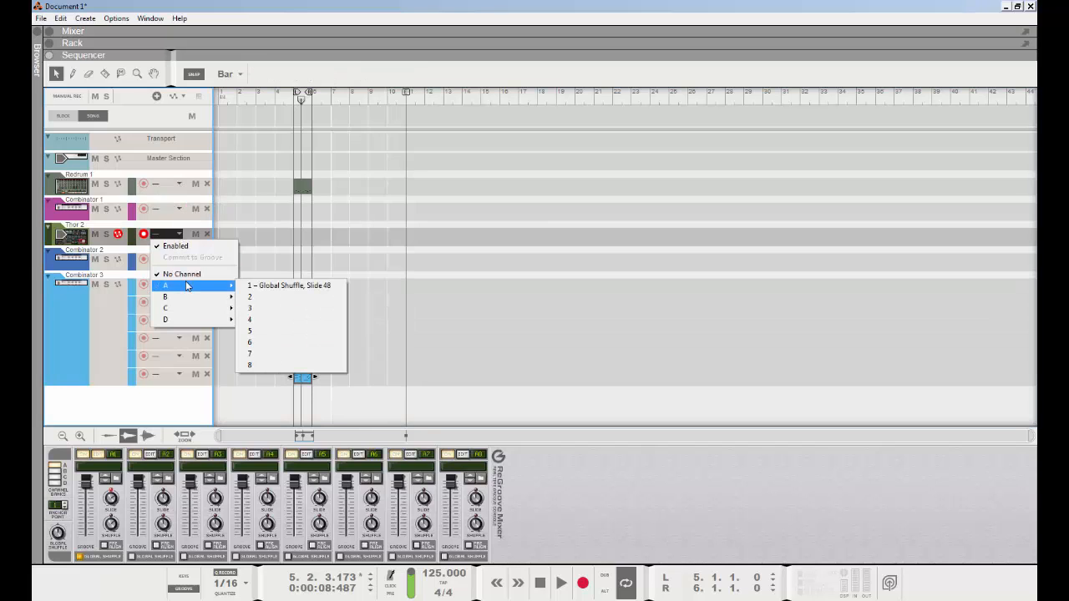
left_click(311, 288)
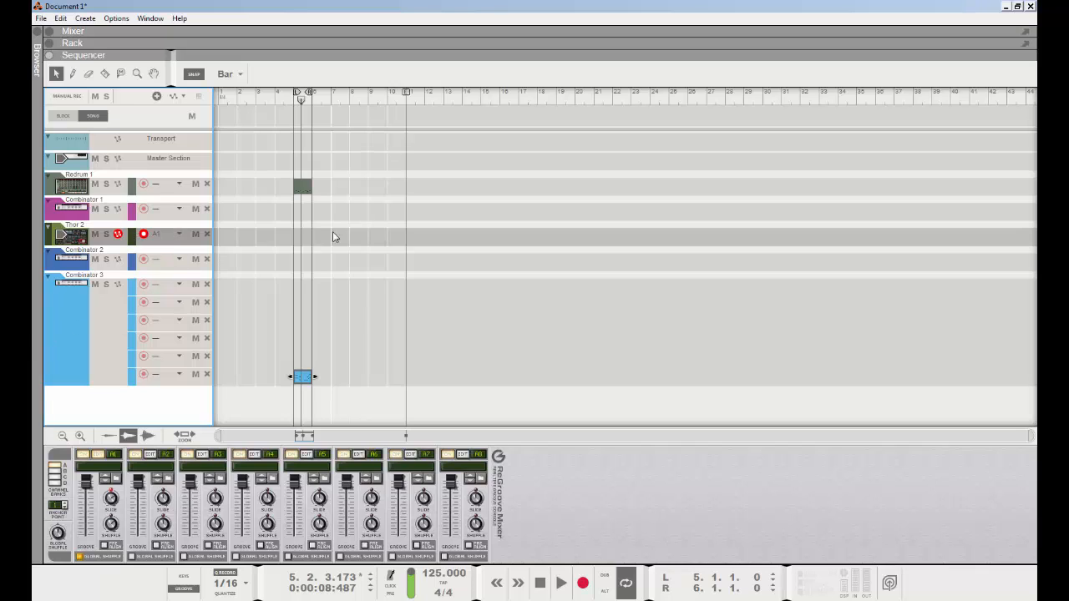
Step: Add a second note lane to the Thor 2 track and assign it to ReGroove channel A2
left_click(608, 578)
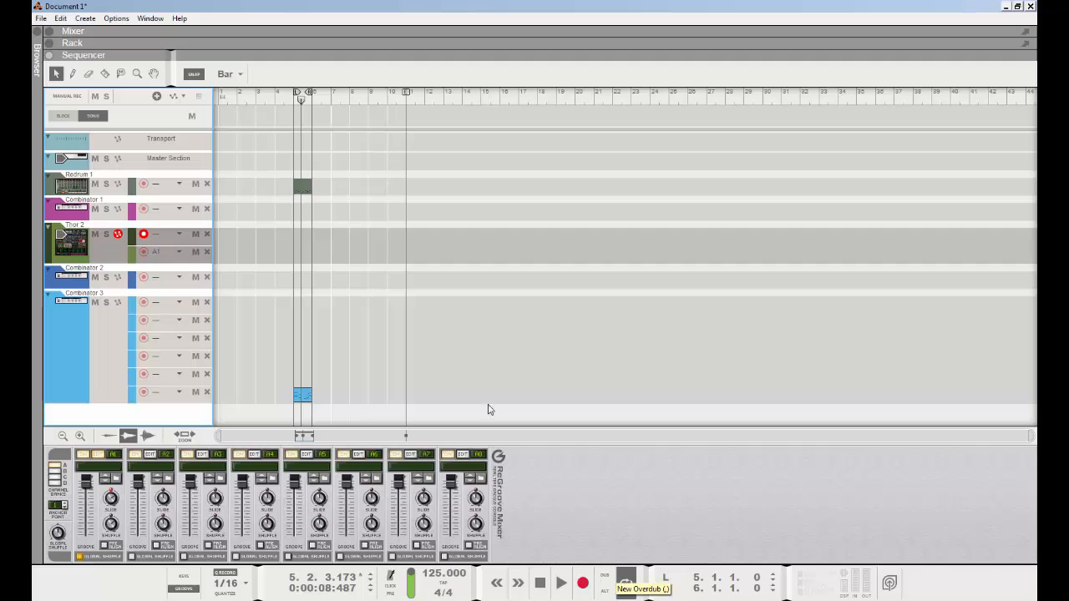
left_click(171, 238)
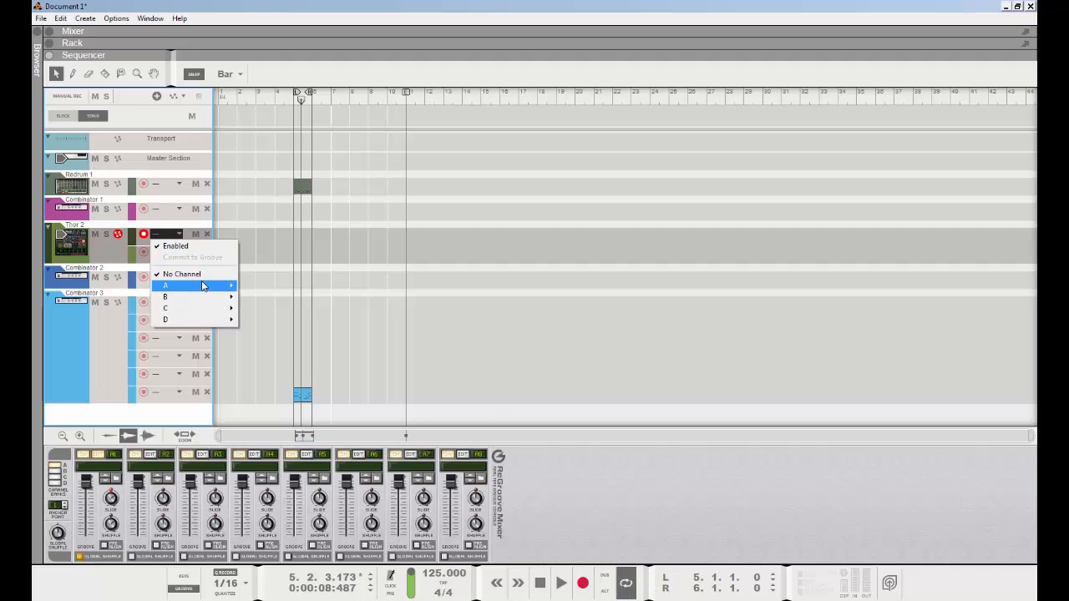
mouse_move(205, 285)
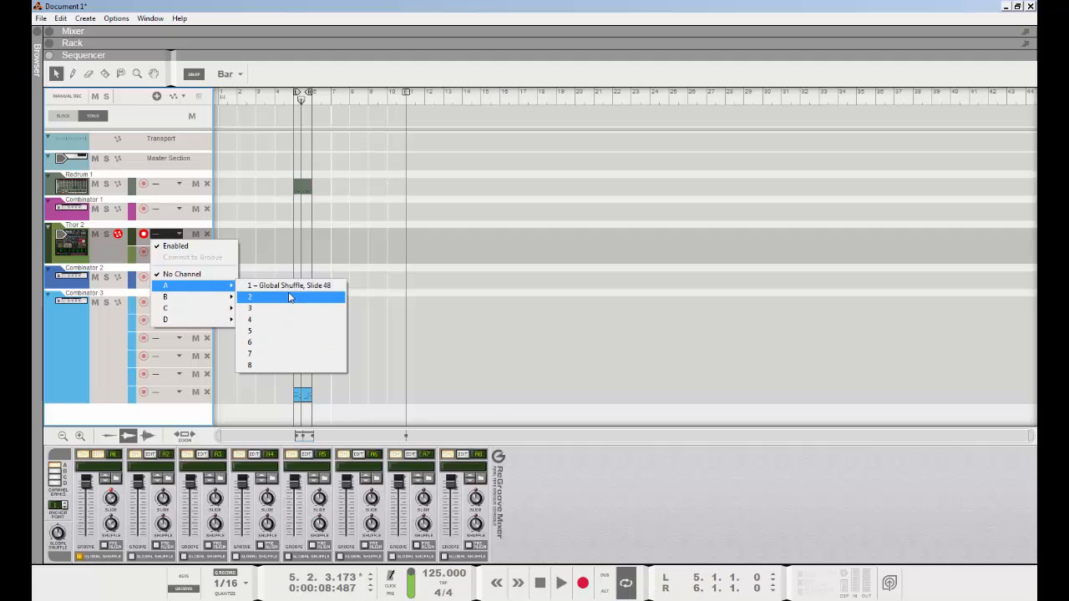
left_click(279, 301)
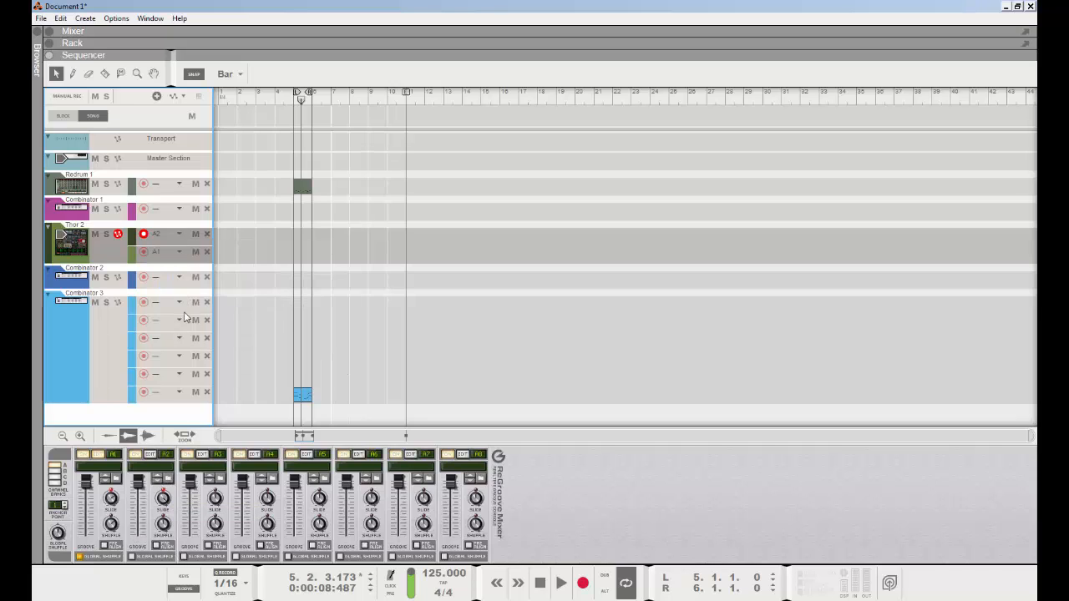
left_click(177, 235)
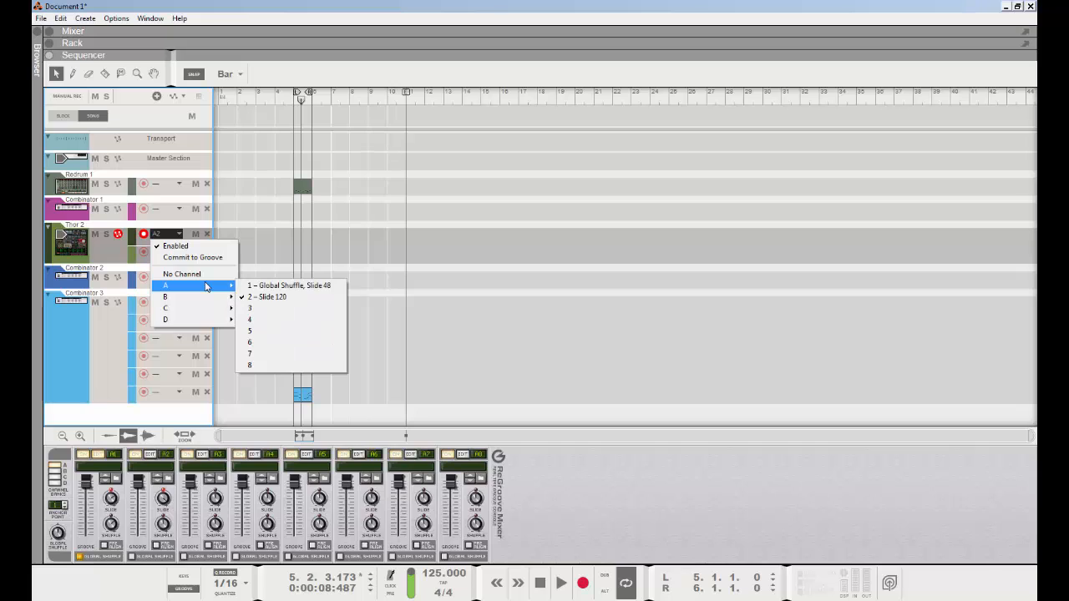
left_click(524, 257)
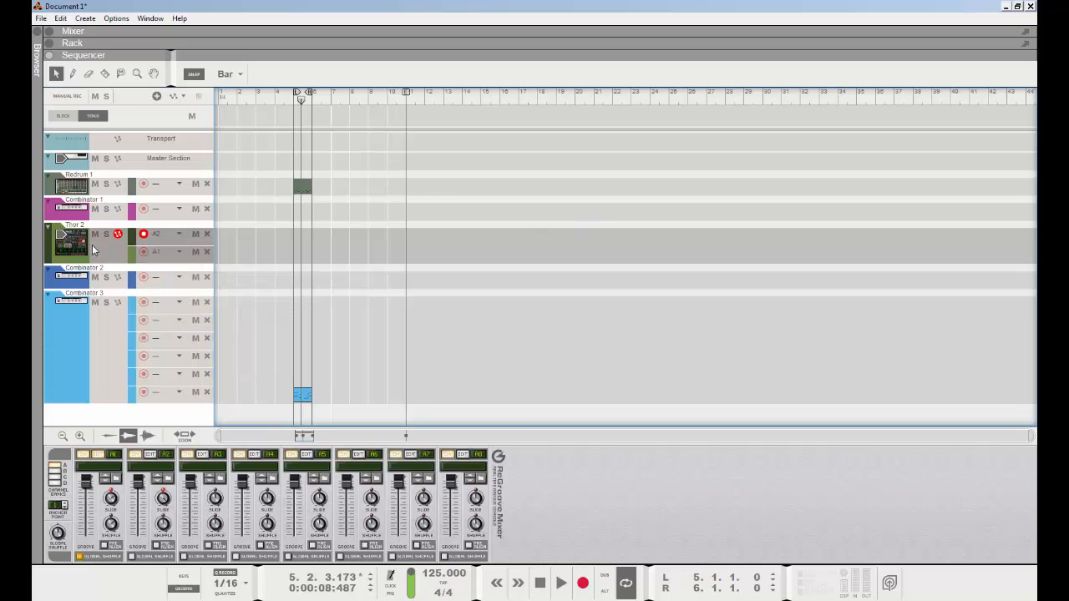
left_click(118, 254)
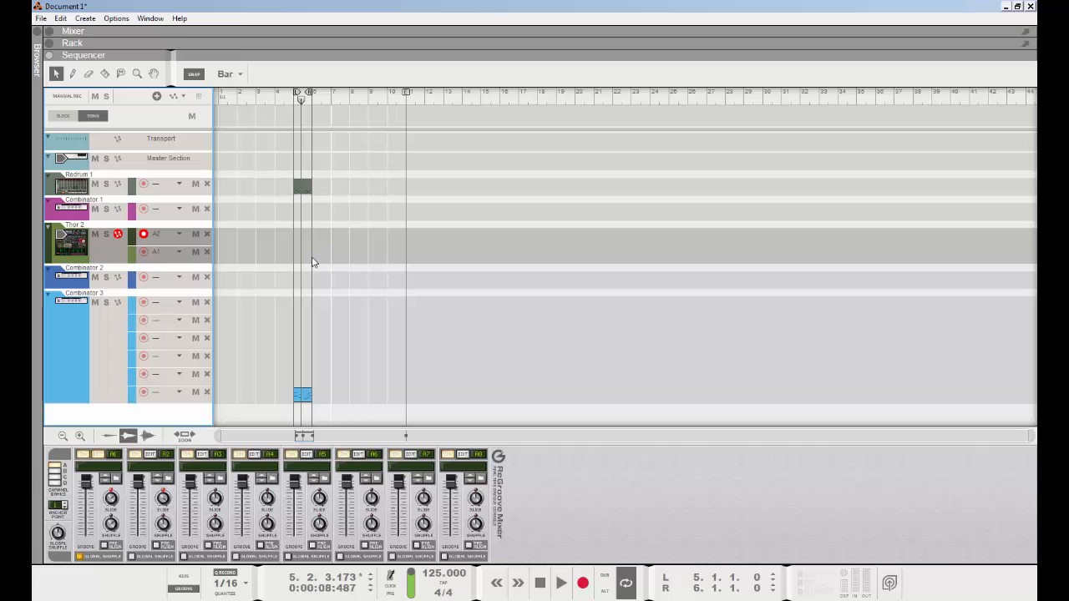
Step: Add Darbouka_08_120.rx2 from the factory Dr Rex Percussion Loops' Darbouka 120 bpm folder to a new audio track at bar 2
key("F3")
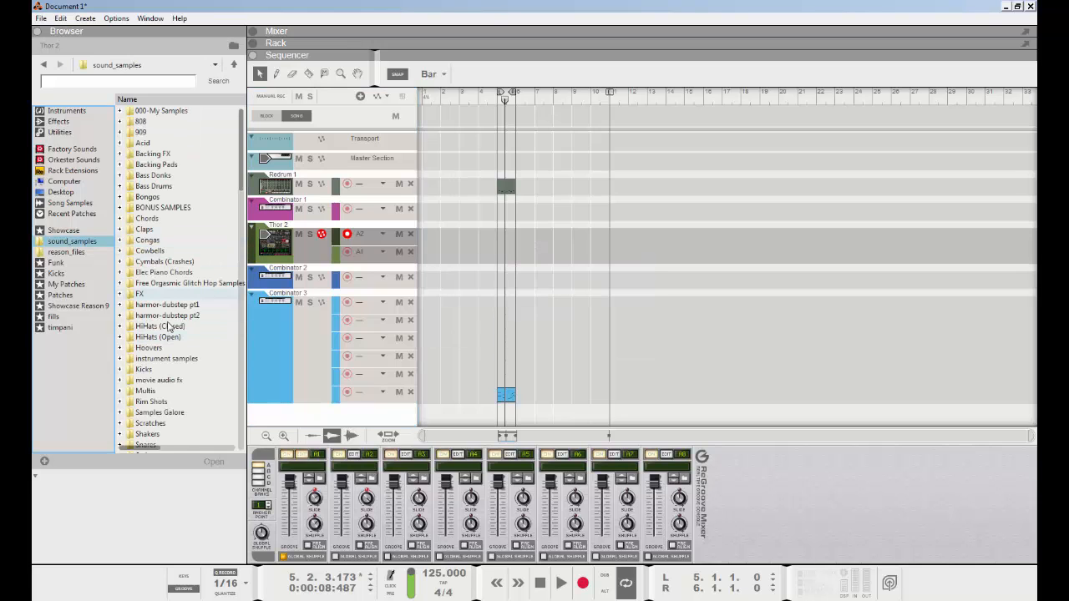
scroll(153, 240, "down", 4)
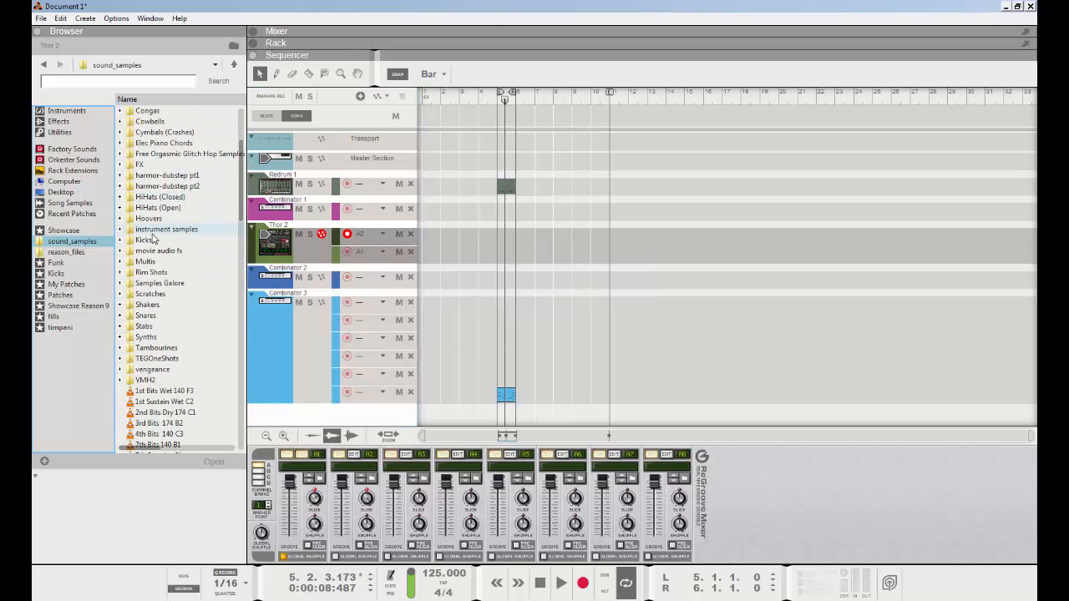
scroll(153, 239, "down", 5)
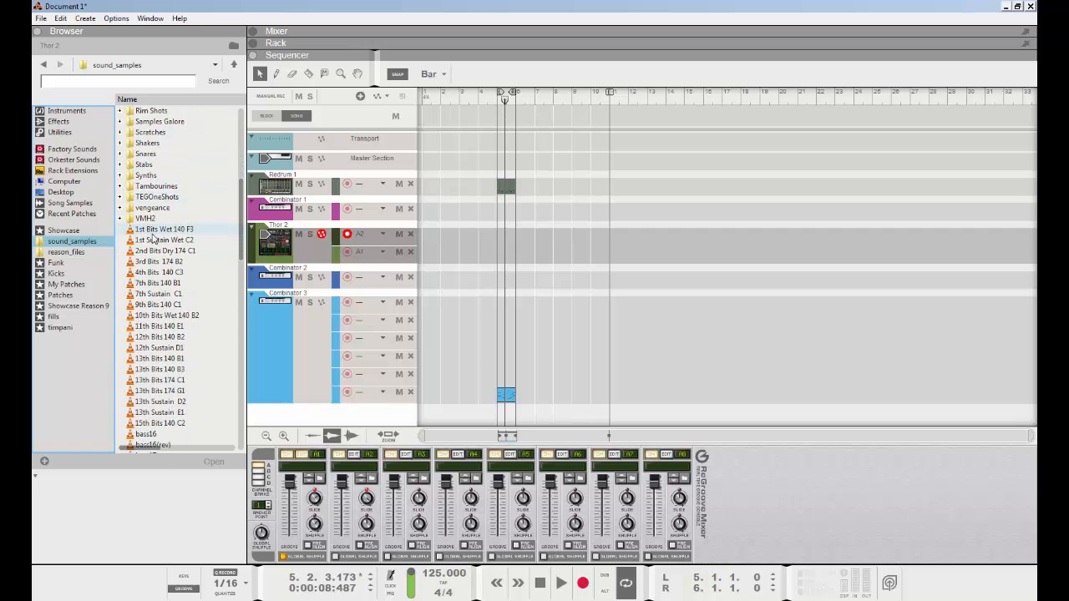
scroll(153, 240, "down", 12)
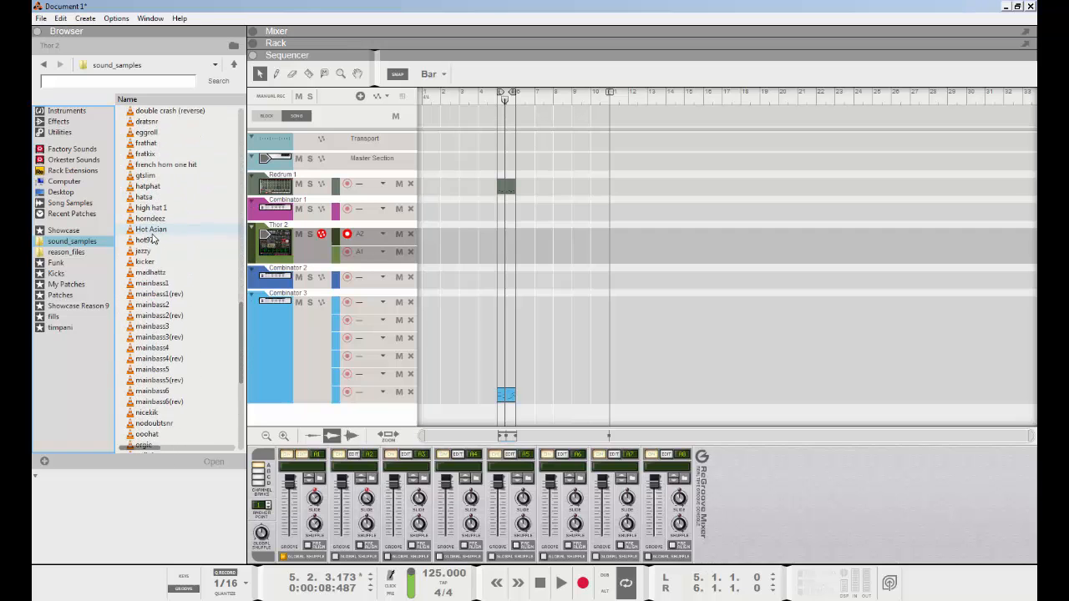
scroll(153, 240, "up", 20)
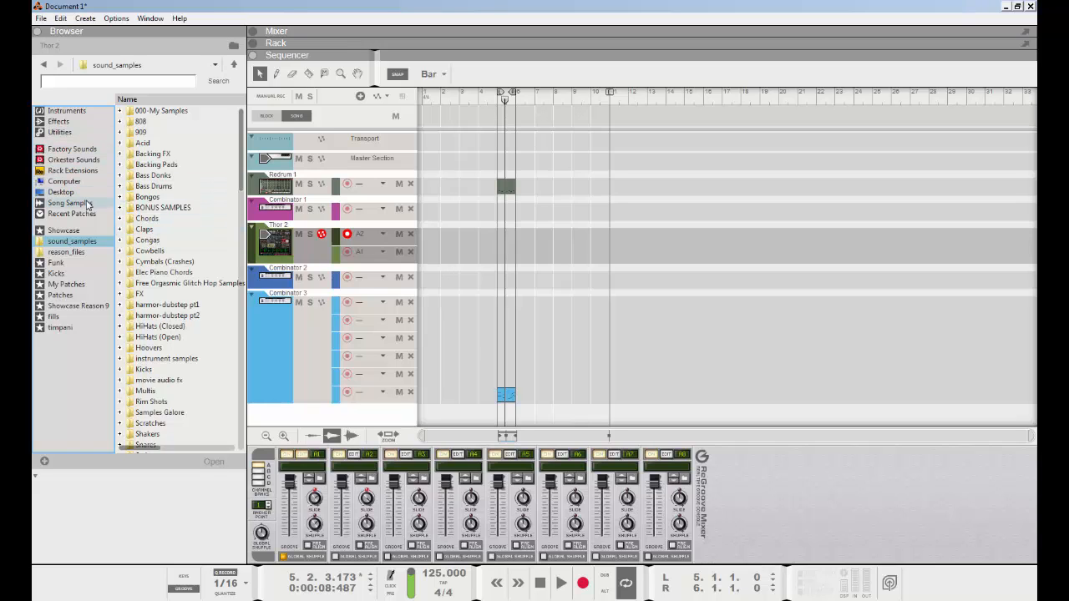
left_click(572, 290)
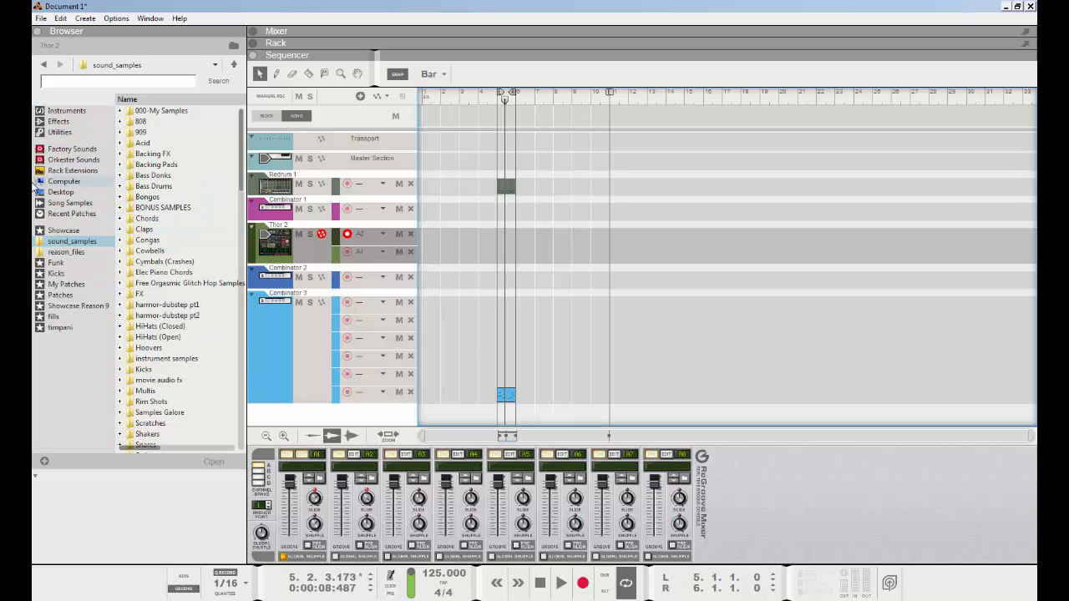
left_click(72, 149)
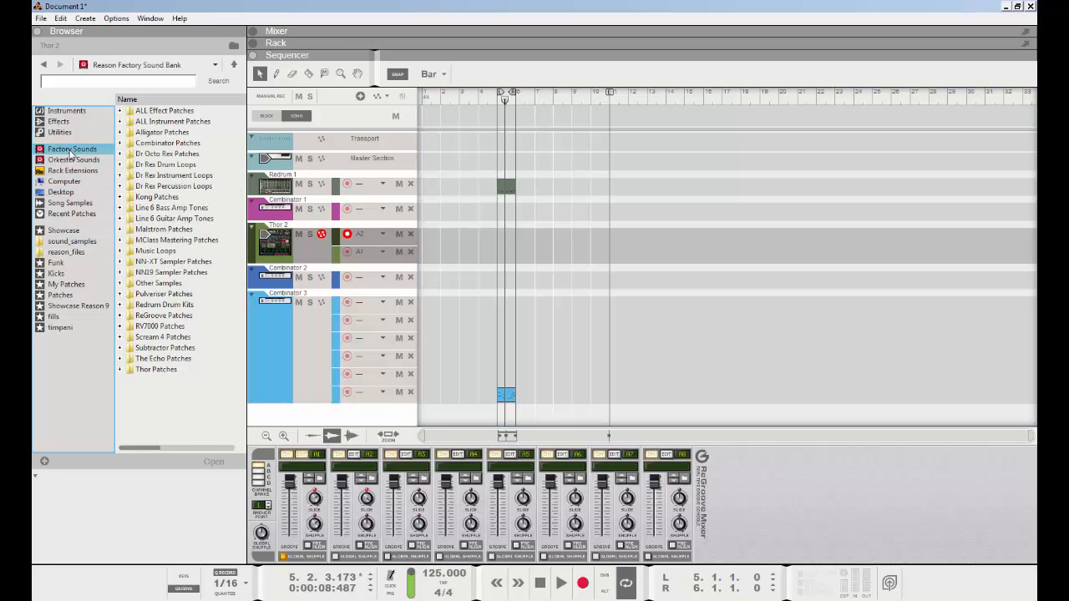
double_click(185, 187)
double_click(170, 241)
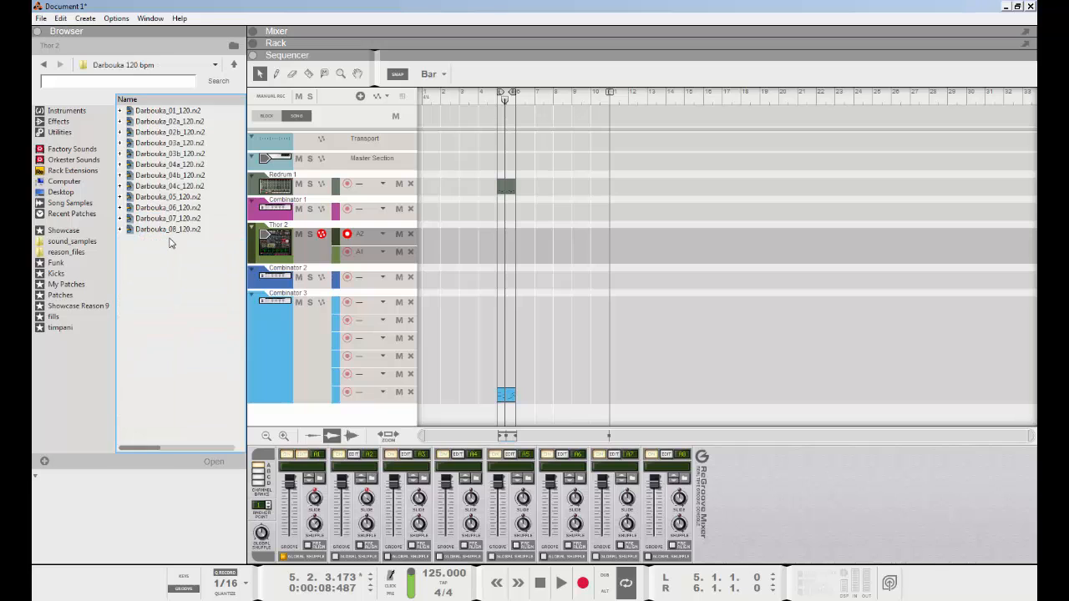
left_click_drag(150, 229, 438, 406)
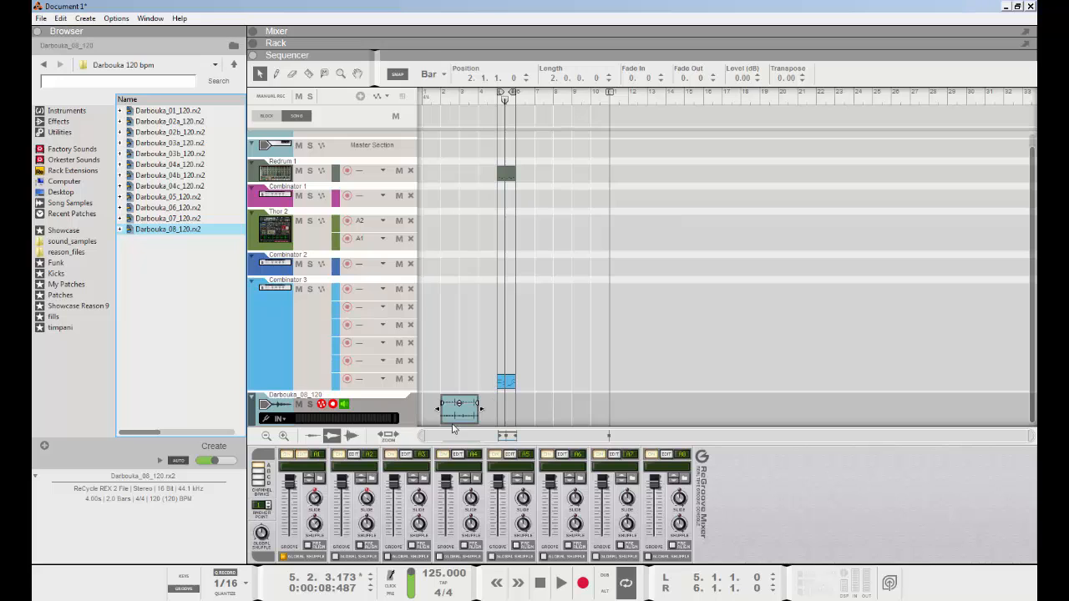
mouse_move(458, 413)
left_mouse_down()
mouse_move(515, 415)
mouse_move(462, 413)
left_mouse_up()
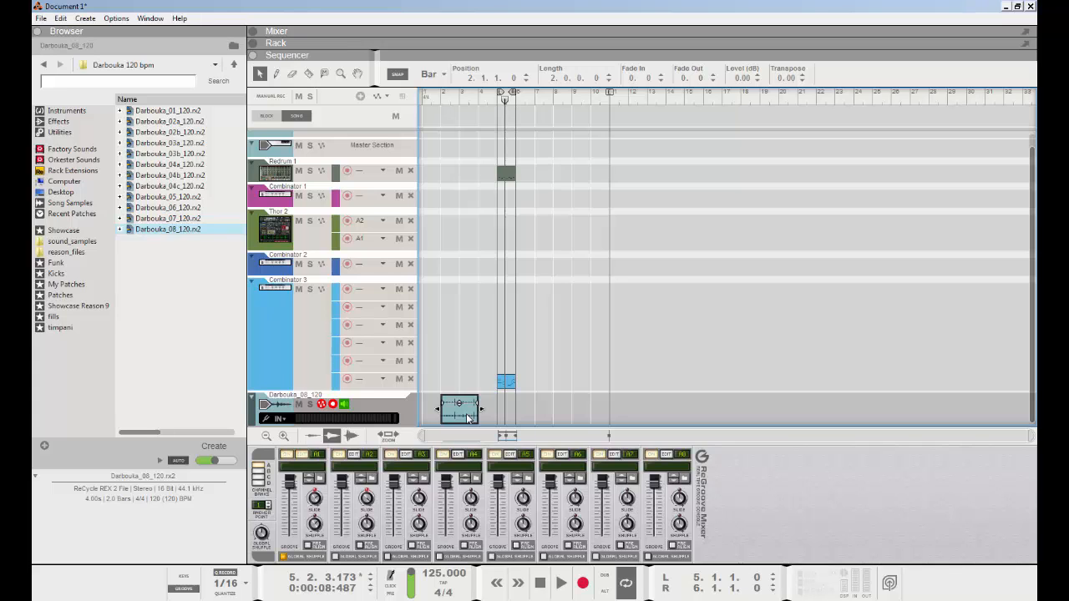
Step: Open the Darbouka_08_120 audio clip for slice editing, with its full length from bar 2 to 4 in close view
double_click(468, 417)
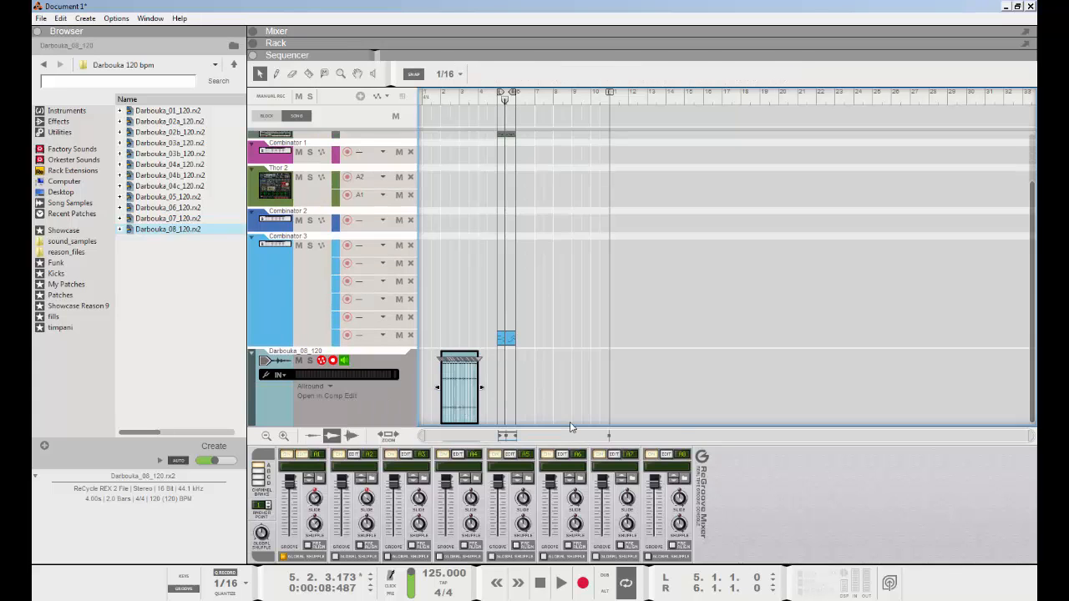
scroll(570, 424, "up", 1)
left_click_drag(473, 436, 606, 476)
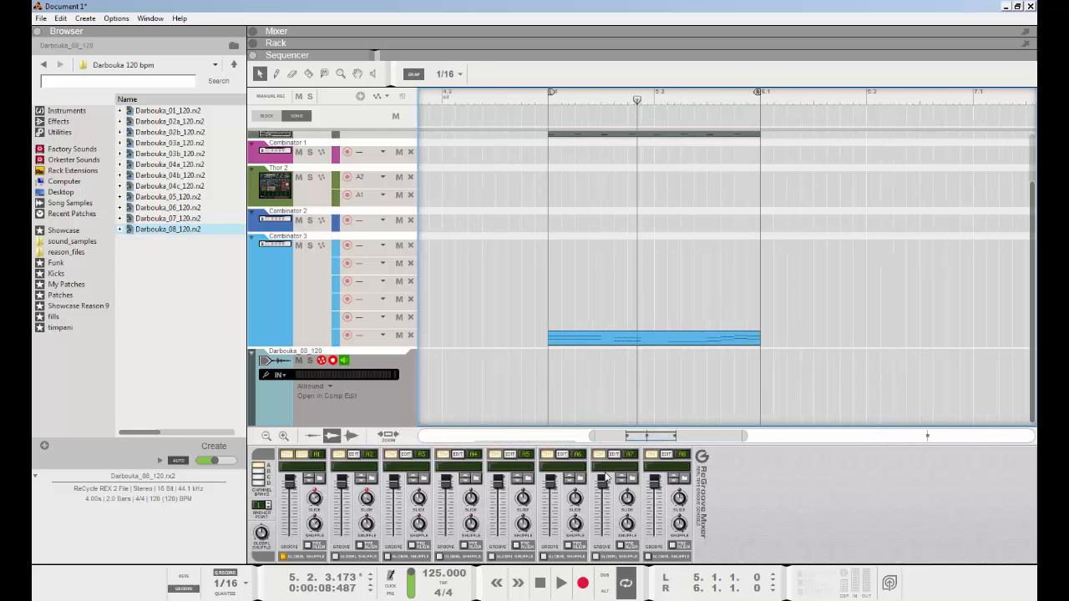
key("h")
key("h")
key("h")
key("h")
left_click_drag(684, 437, 554, 439)
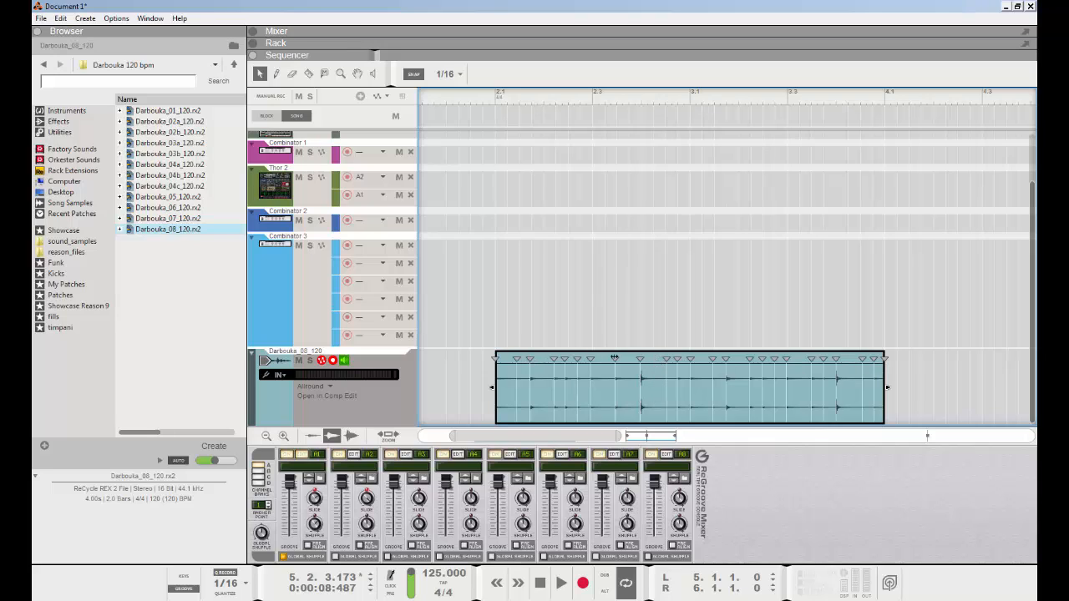
Step: Bounce the Darbouka clip to a REX loop, and clear all clips from the arrangement
right_click(657, 359)
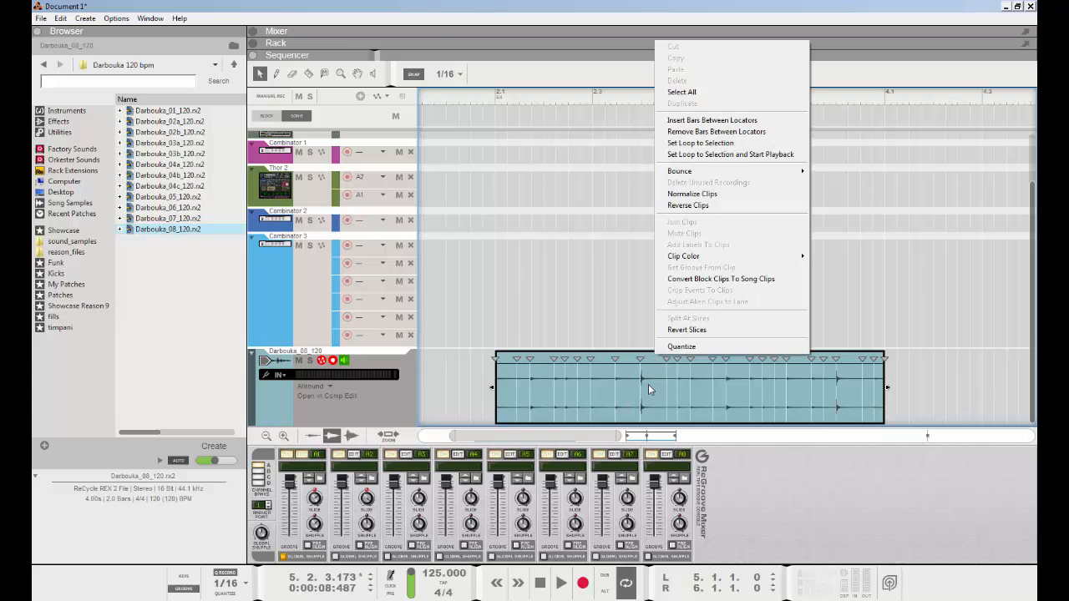
mouse_move(749, 173)
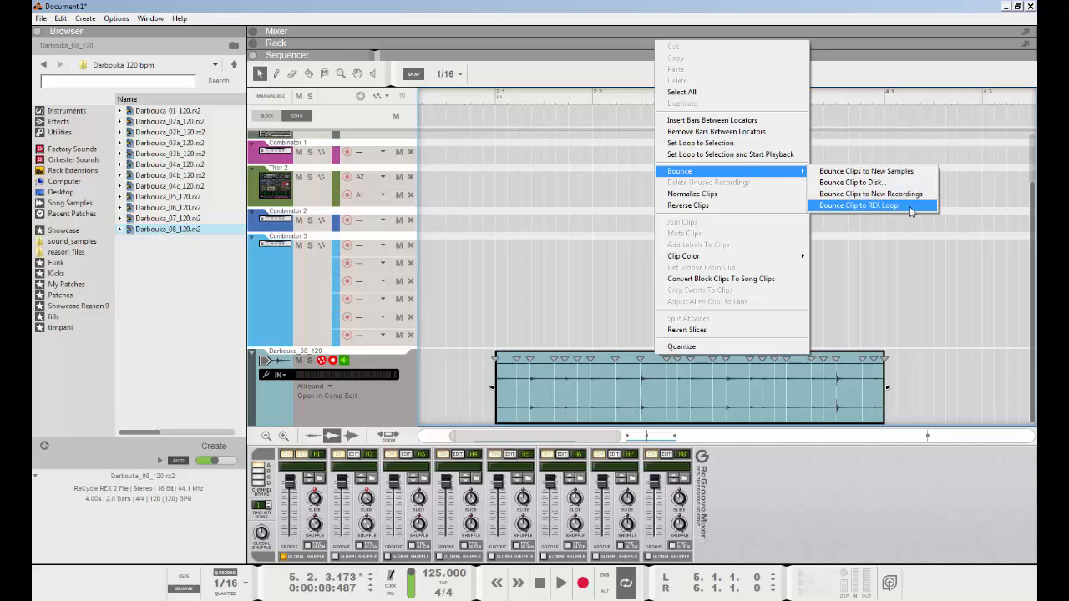
left_click(911, 211)
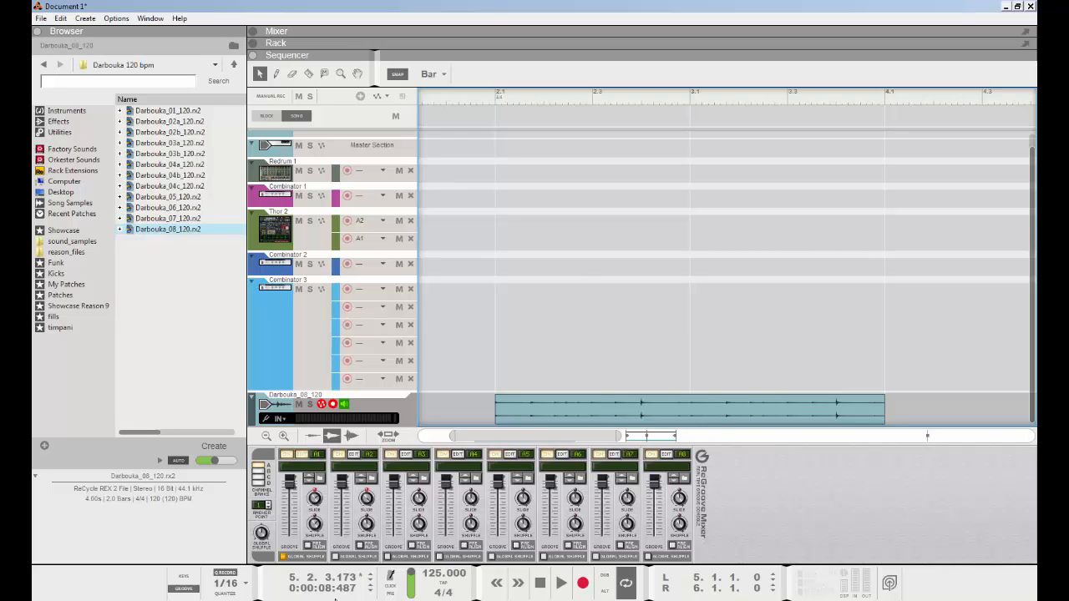
left_click(773, 418)
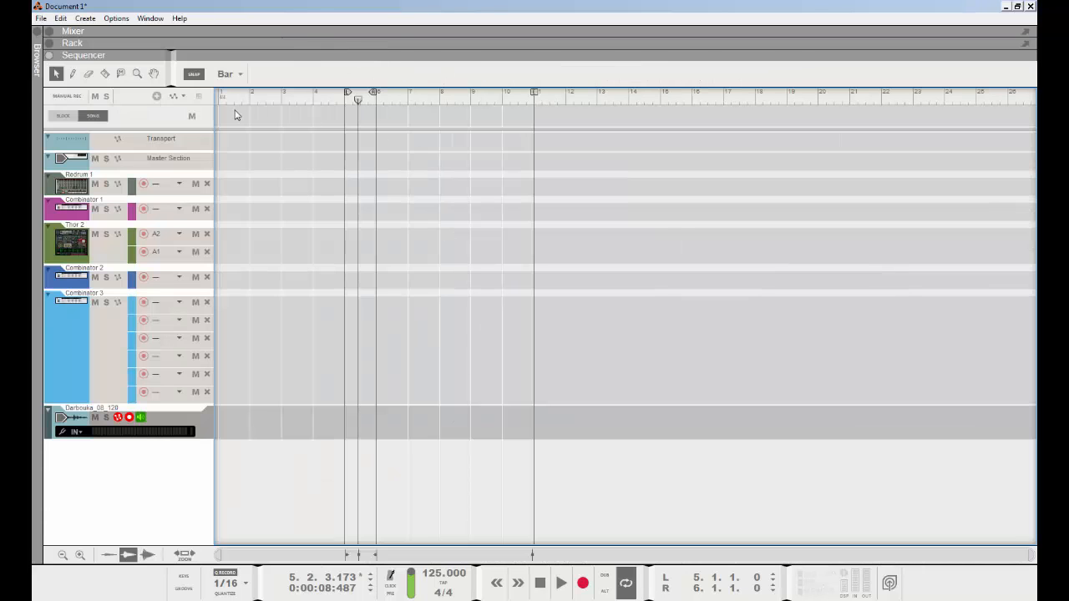
Step: Toggle the sequencer repeatedly between the Block and Song views, finishing in Block view on Block 1
left_click(64, 116)
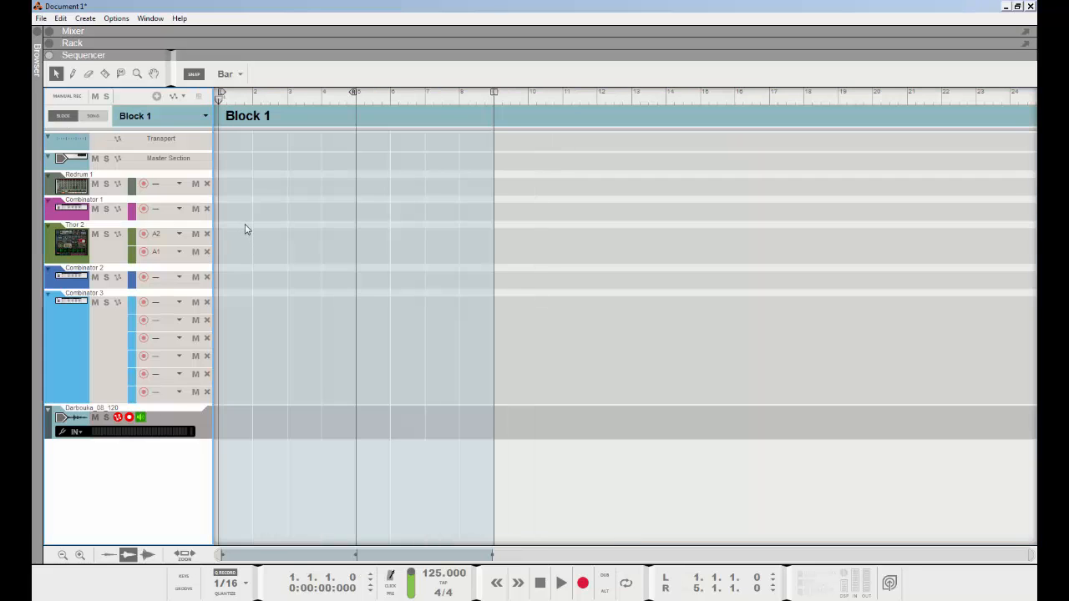
key("b")
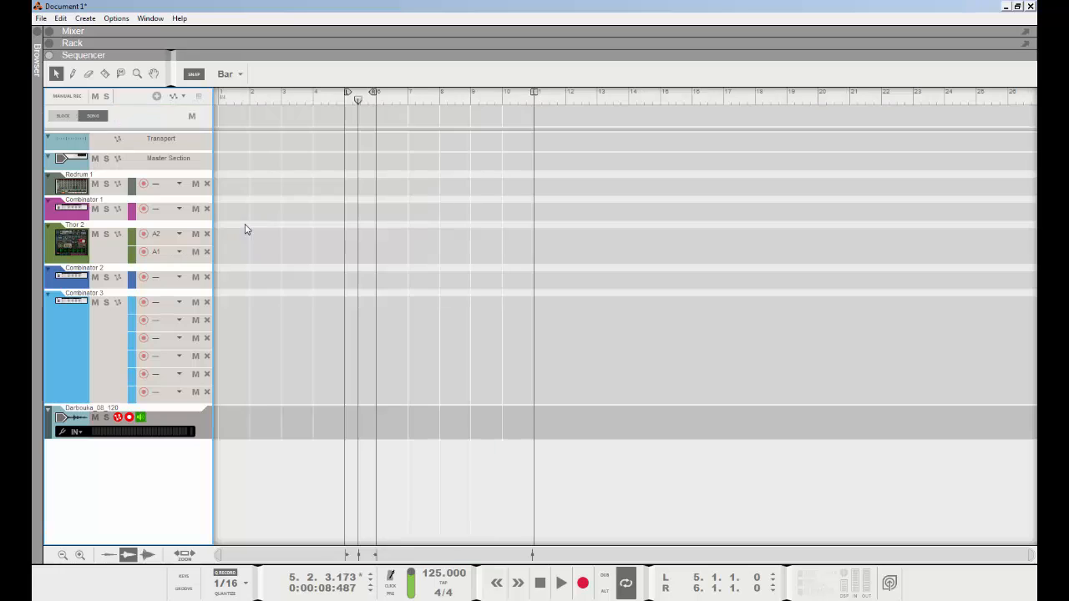
key("b")
key("b")
key("b")
key("b")
key("b")
key("b")
key("b")
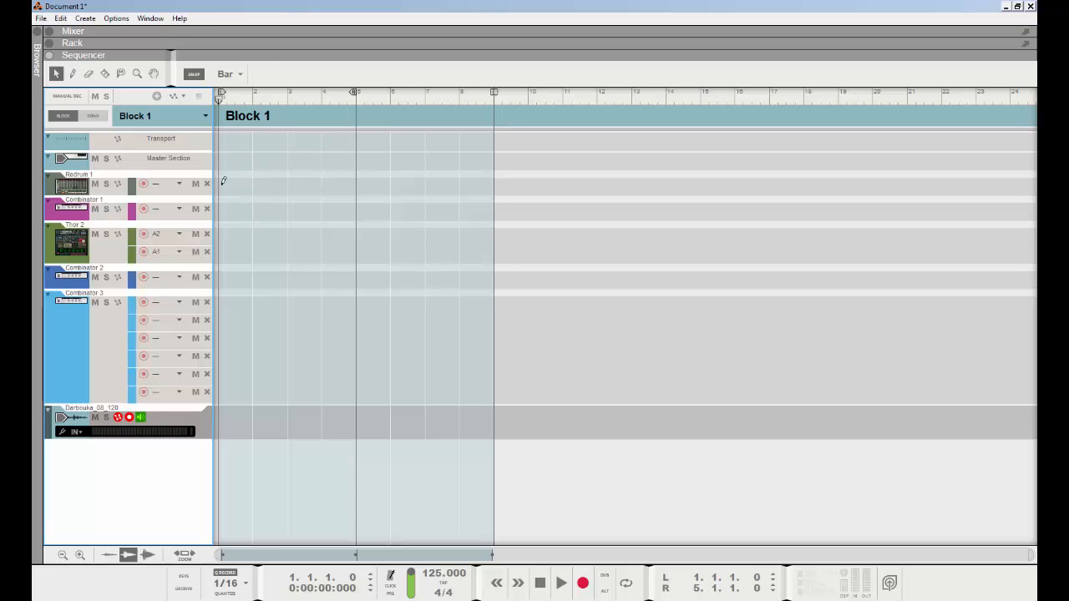
Step: Draw four-bar clips from bar 1 in Block 1 on Redrum 1, Thor 2's A1 lane, two Combinator 3 lanes and the Darbouka audio track
left_click_drag(221, 186, 355, 185)
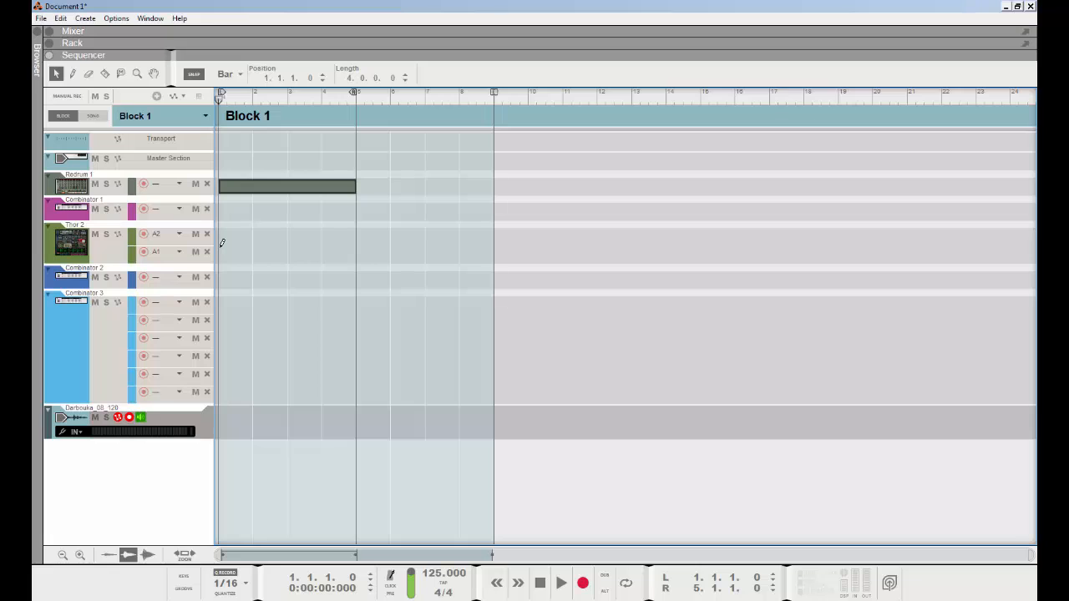
left_click_drag(222, 247, 336, 253)
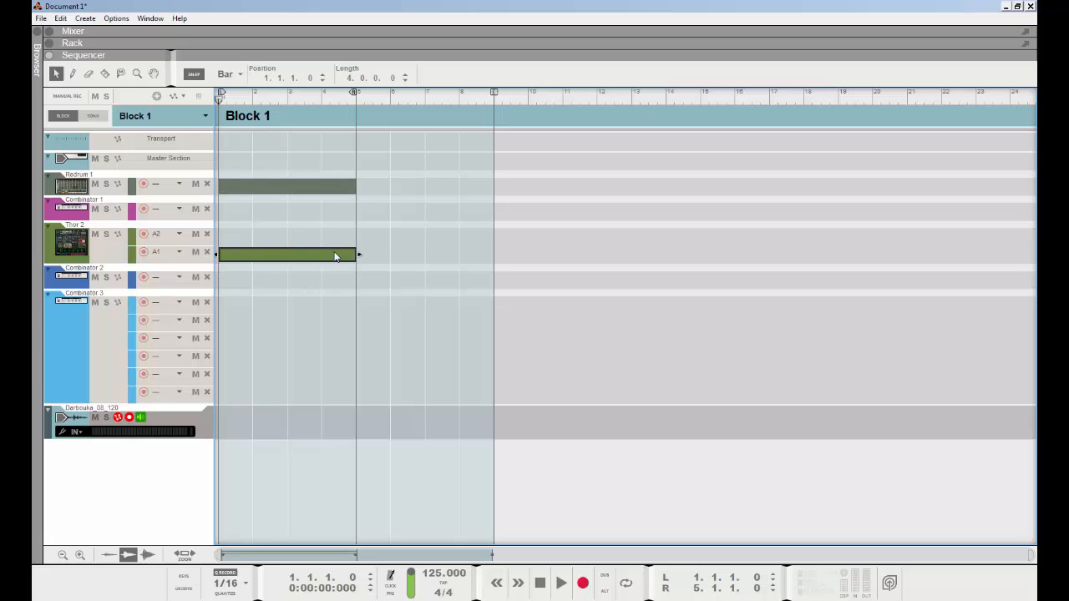
mouse_move(223, 359)
left_mouse_down()
mouse_move(390, 359)
mouse_move(349, 359)
left_mouse_up()
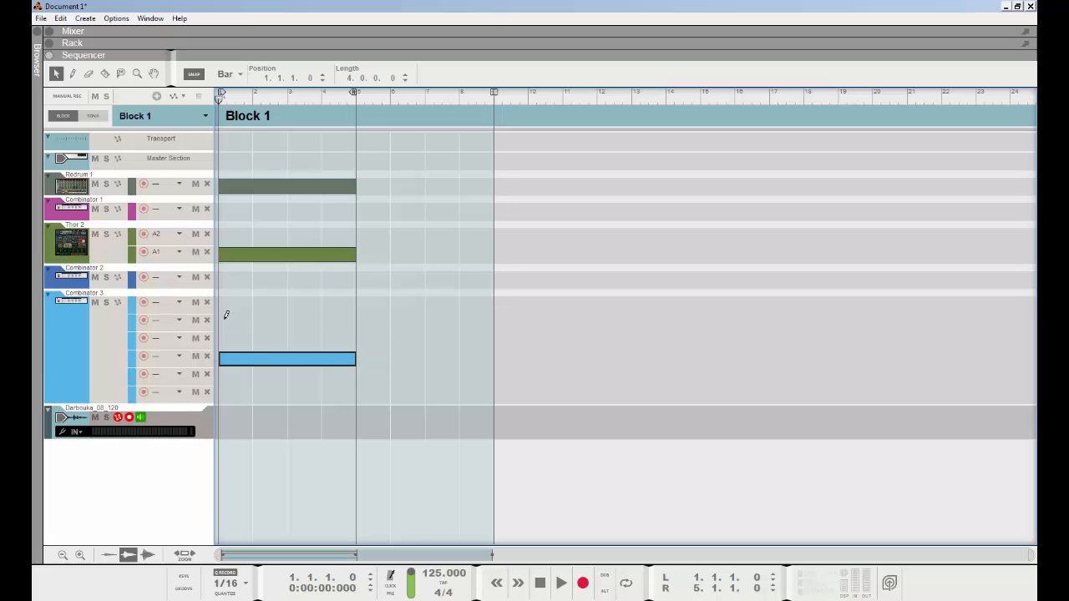
left_click_drag(224, 318, 346, 318)
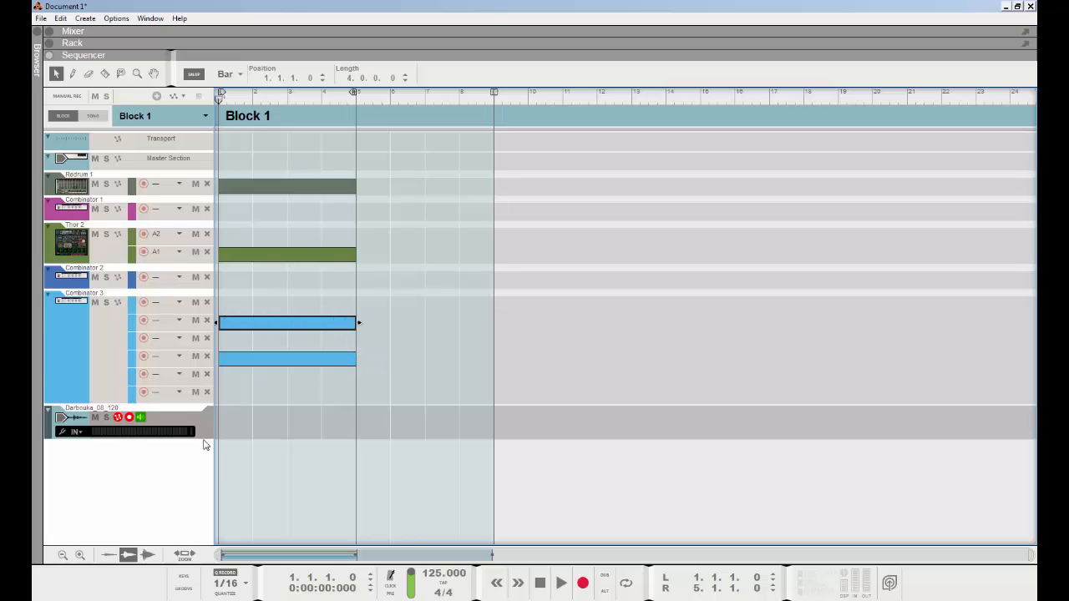
left_click_drag(224, 422, 354, 421)
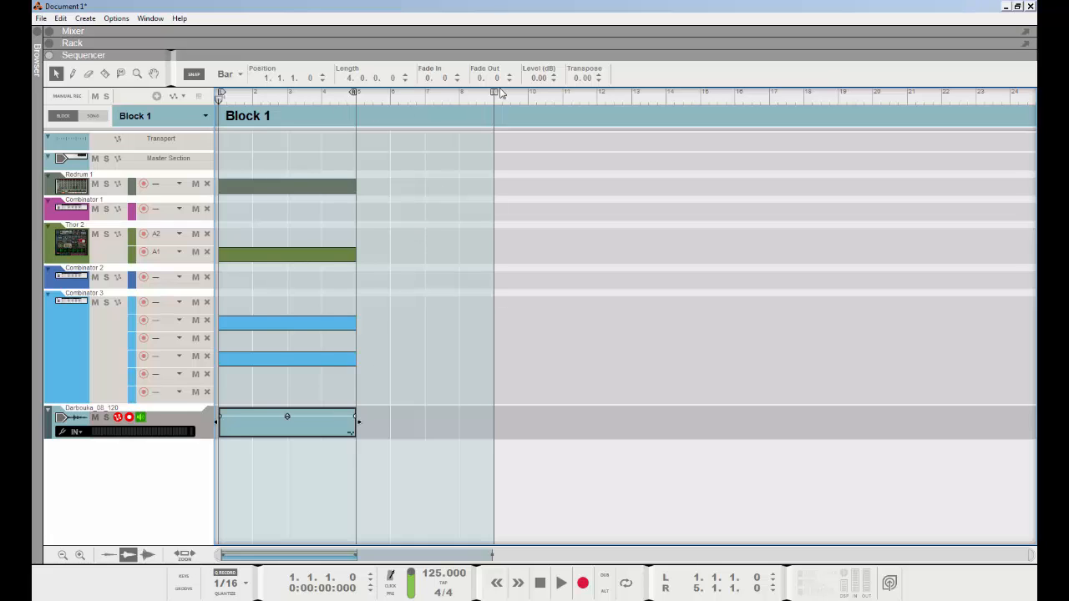
Step: Try moving Block 1's end marker to bar 5, and return it to bar 9
mouse_move(495, 93)
left_mouse_down()
mouse_move(355, 93)
mouse_move(489, 129)
mouse_move(435, 160)
mouse_move(444, 172)
mouse_move(366, 192)
mouse_move(429, 181)
mouse_move(365, 189)
mouse_move(389, 192)
mouse_move(359, 204)
mouse_move(360, 217)
left_mouse_up()
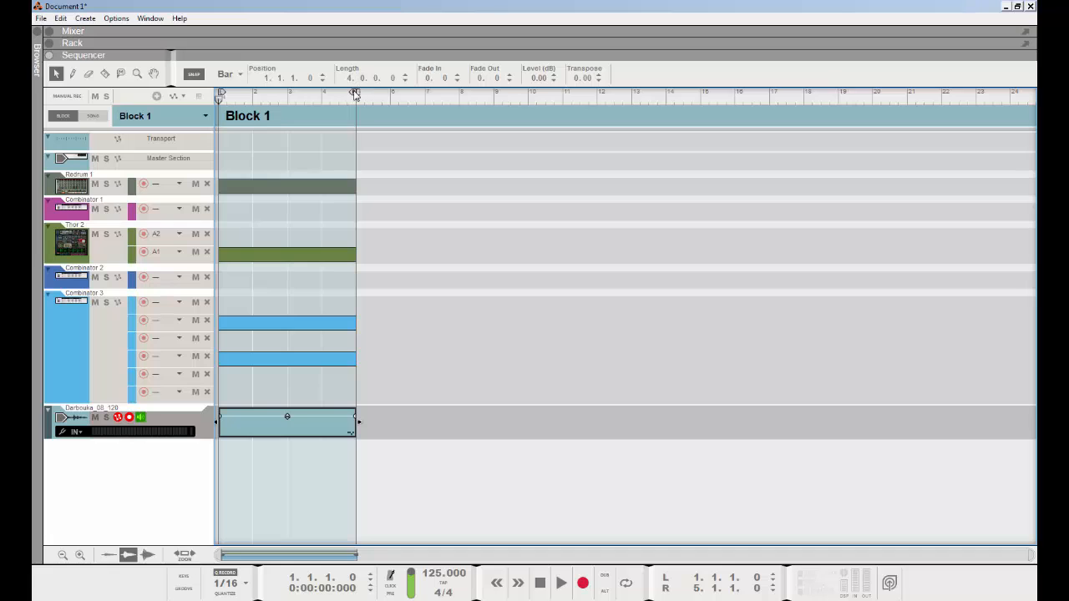
mouse_move(355, 94)
left_mouse_down()
mouse_move(521, 116)
mouse_move(497, 123)
left_mouse_up()
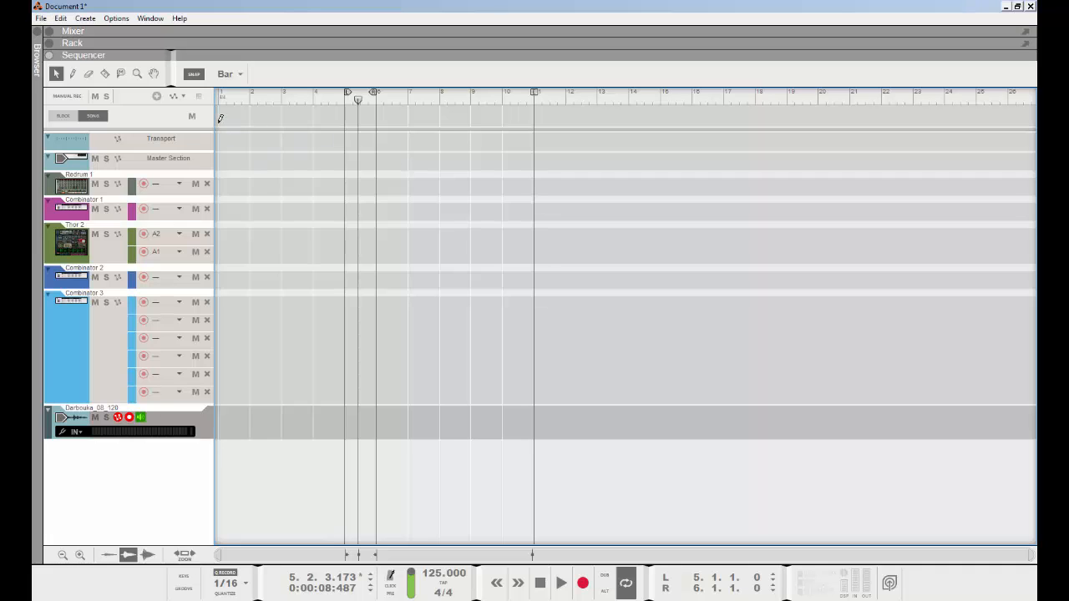
Step: Draw a 10-bar Block 1 clip from bar 1 on the Song view's block lane
left_click_drag(226, 113, 515, 118)
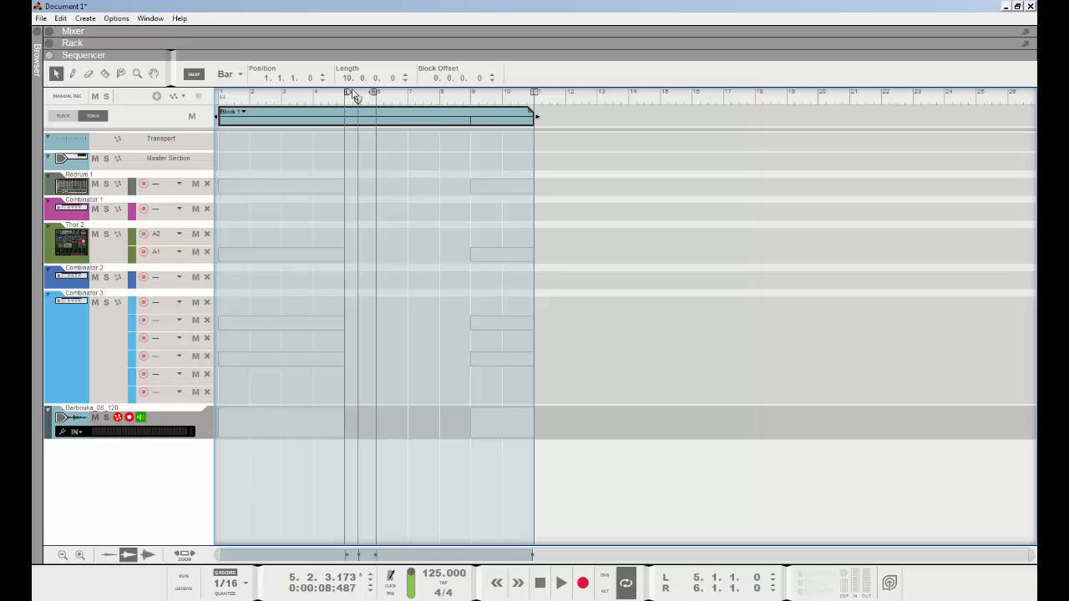
Step: Set the Song view's loop from bar 1 to bar 11 around the Block 1 clip, and move the playhead to bar 5
left_click_drag(348, 92, 519, 92)
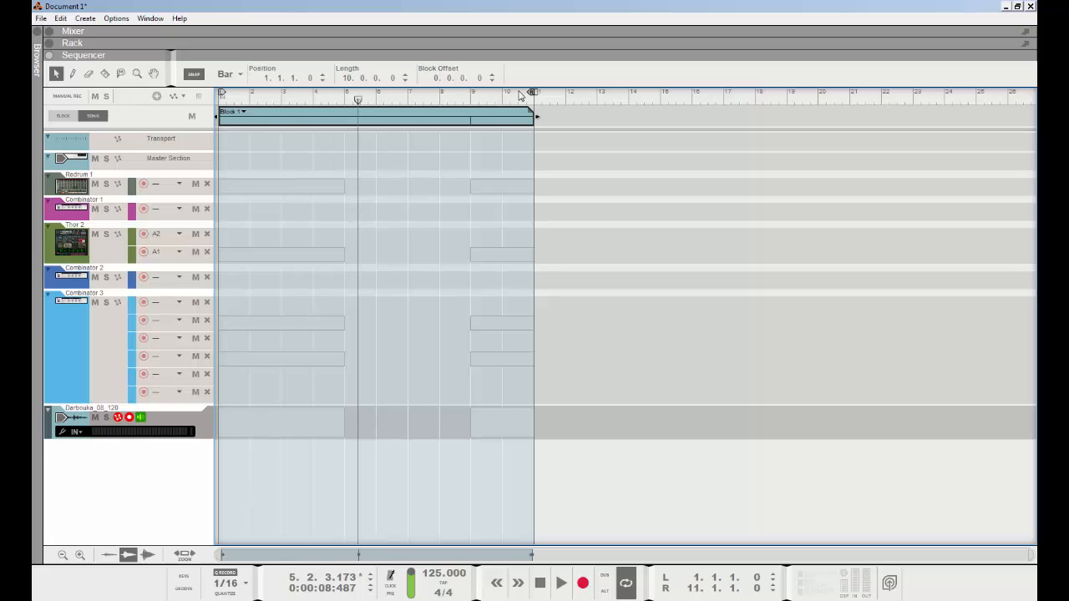
mouse_move(357, 100)
left_mouse_down()
mouse_move(424, 111)
mouse_move(351, 115)
left_mouse_up()
Step: Return to the Block view and move Block 1's end marker to bar 5, matching the end of its clips
key("b")
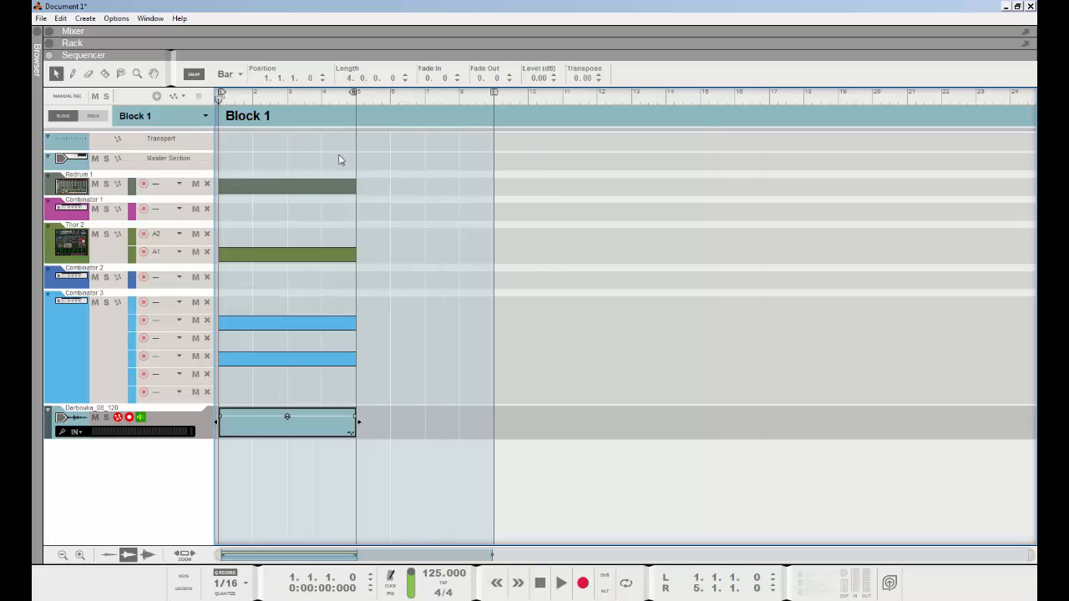
mouse_move(495, 93)
left_mouse_down()
mouse_move(360, 105)
mouse_move(494, 100)
mouse_move(459, 100)
left_mouse_up()
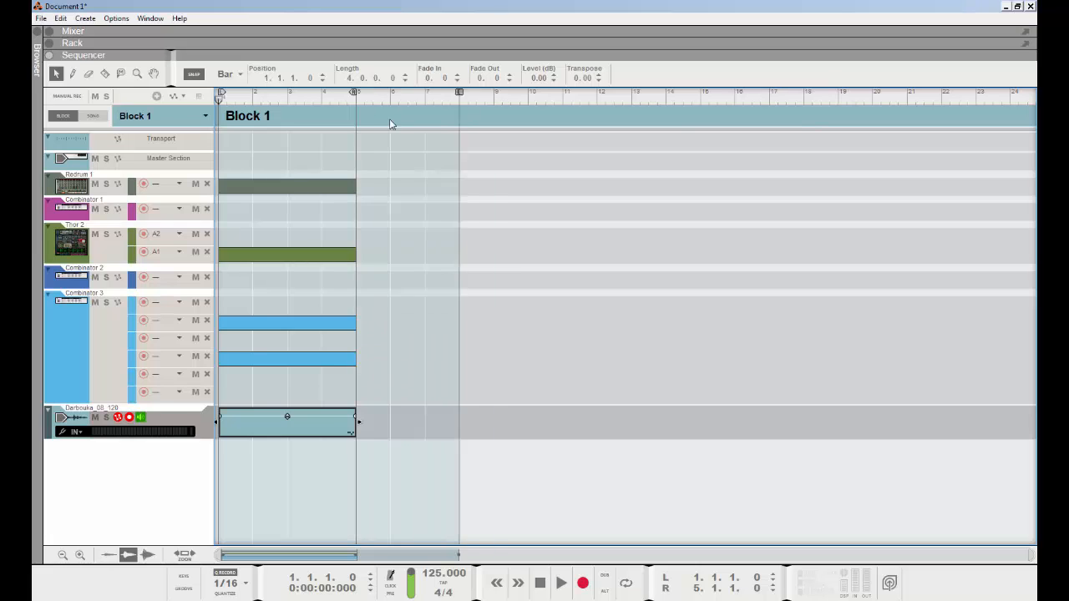
left_click_drag(390, 124, 365, 136)
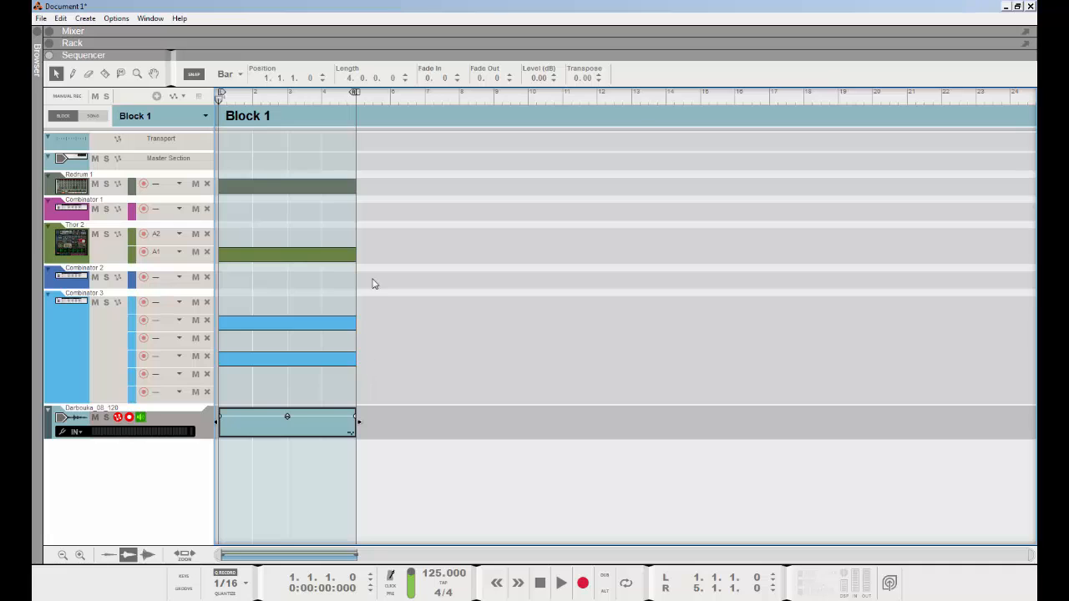
Step: Shorten the Block 1 clip on the Song view's block lane to 8 bars
left_click(92, 116)
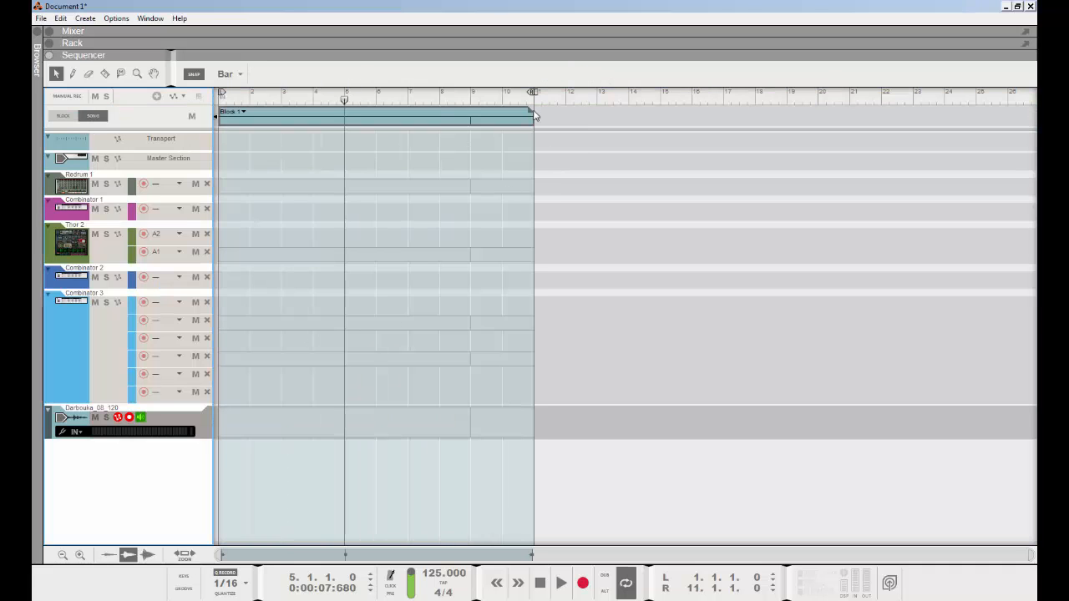
left_click_drag(537, 116, 450, 167)
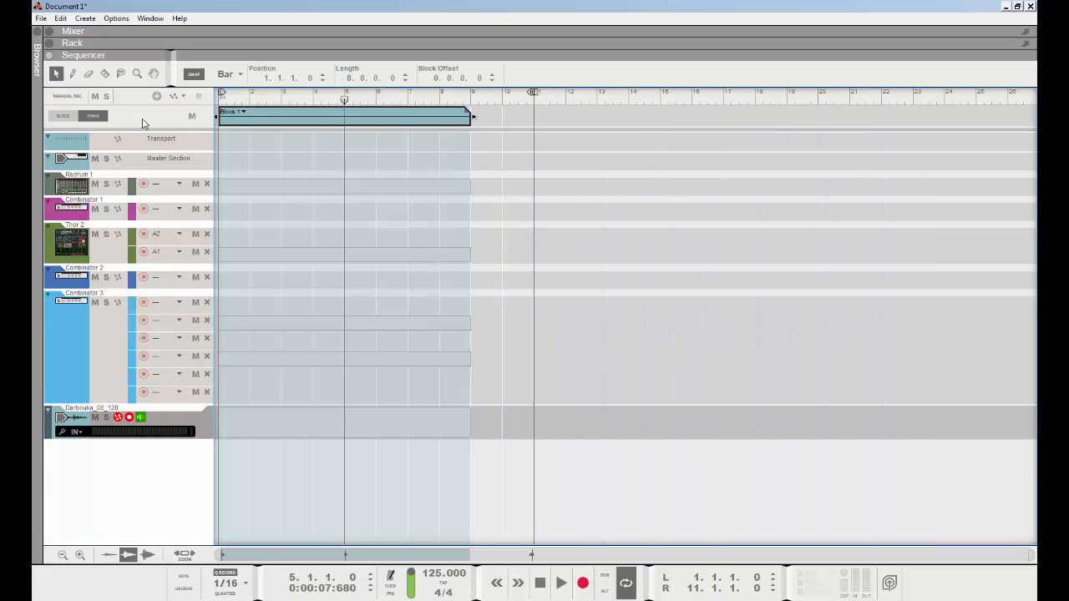
Step: Browse the list of blocks in the Block view, look at Block 2, and return to Block 1
left_click(64, 117)
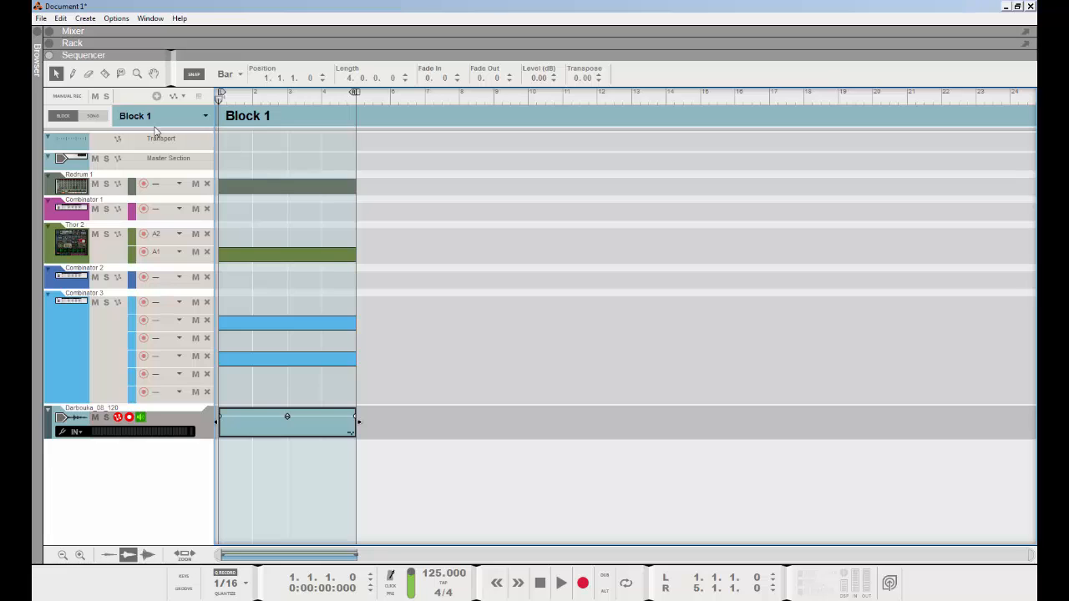
left_click(184, 120)
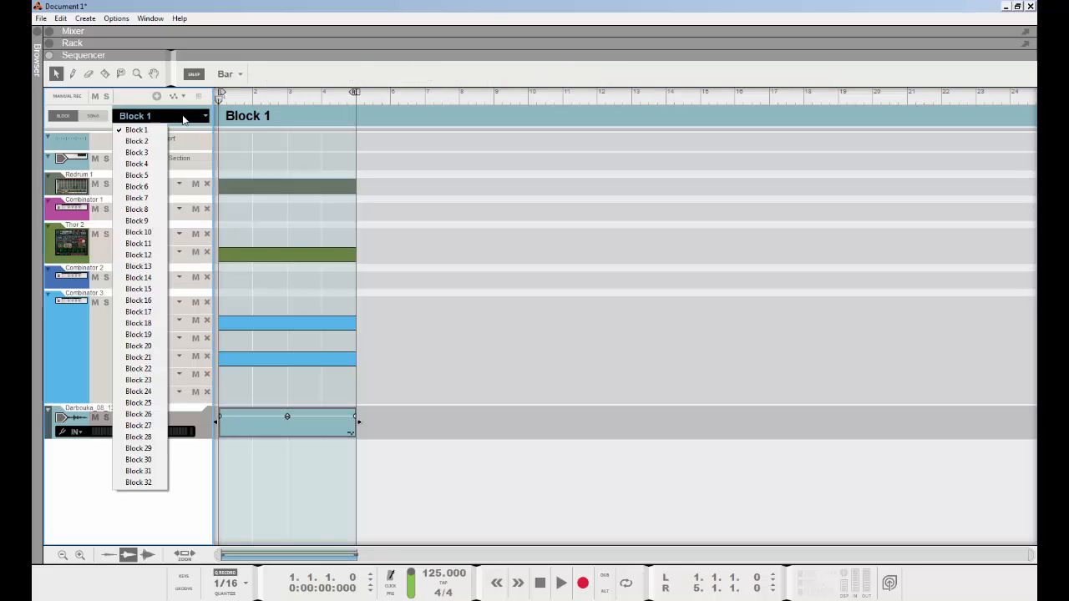
left_click(136, 141)
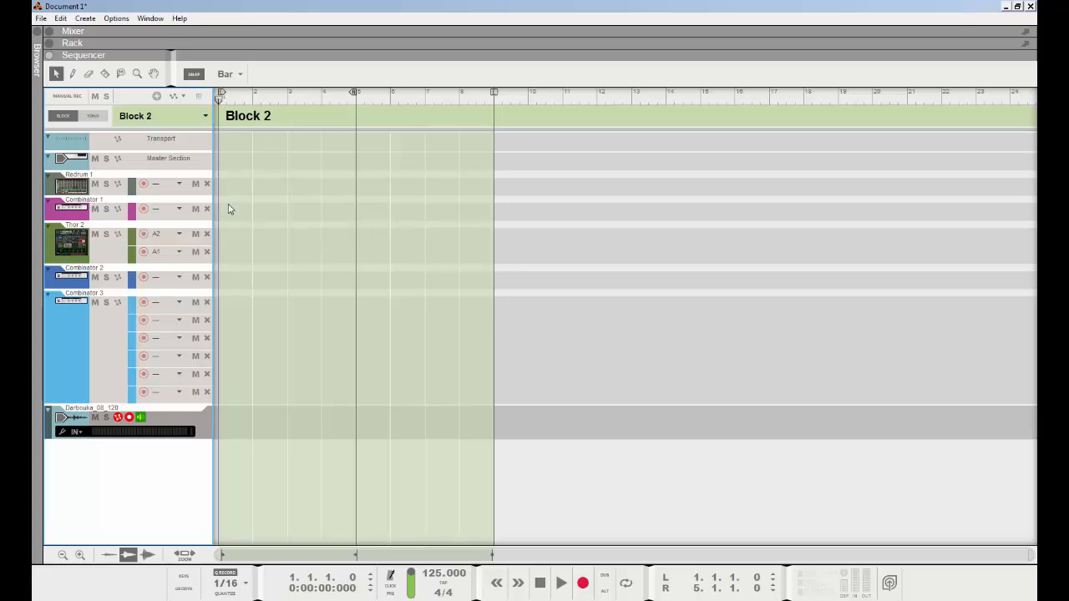
left_click(207, 119)
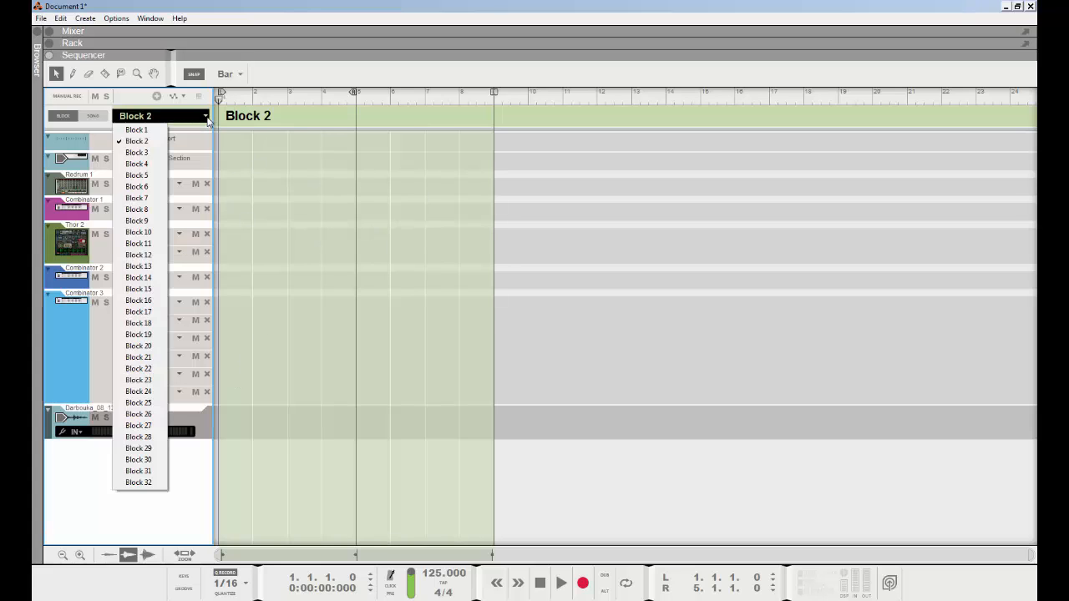
left_click(137, 141)
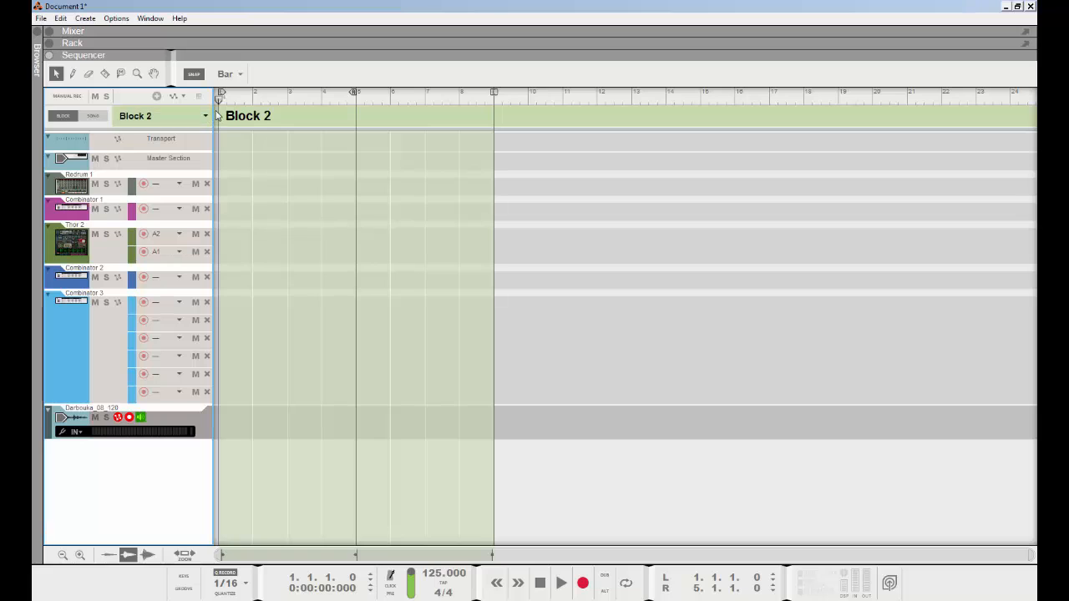
left_click(207, 120)
left_click(152, 134)
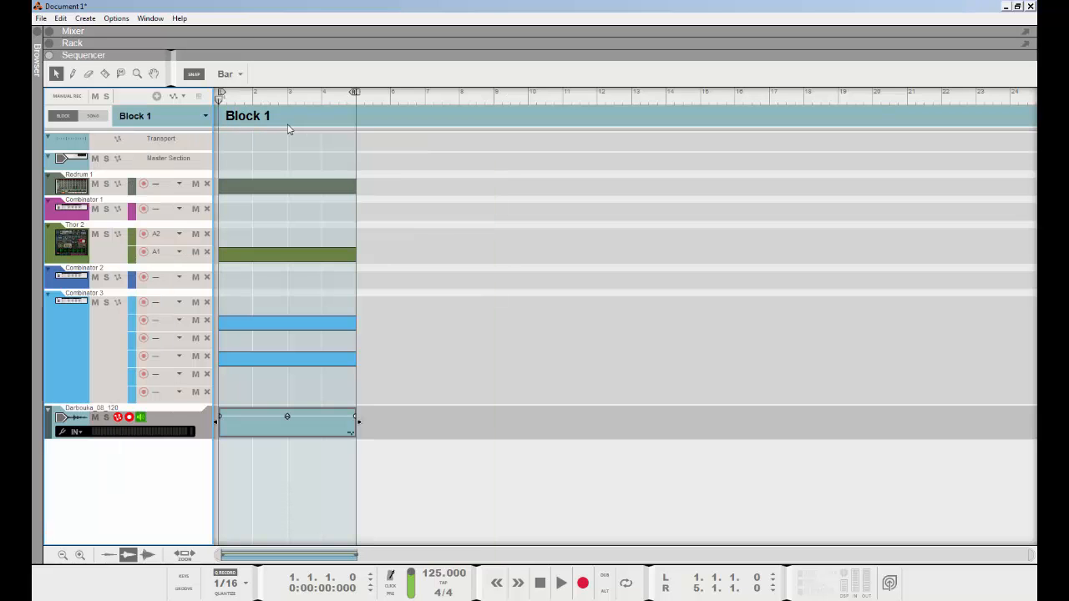
Step: Rename Block 1 as "intro"
double_click(246, 116)
type("intro")
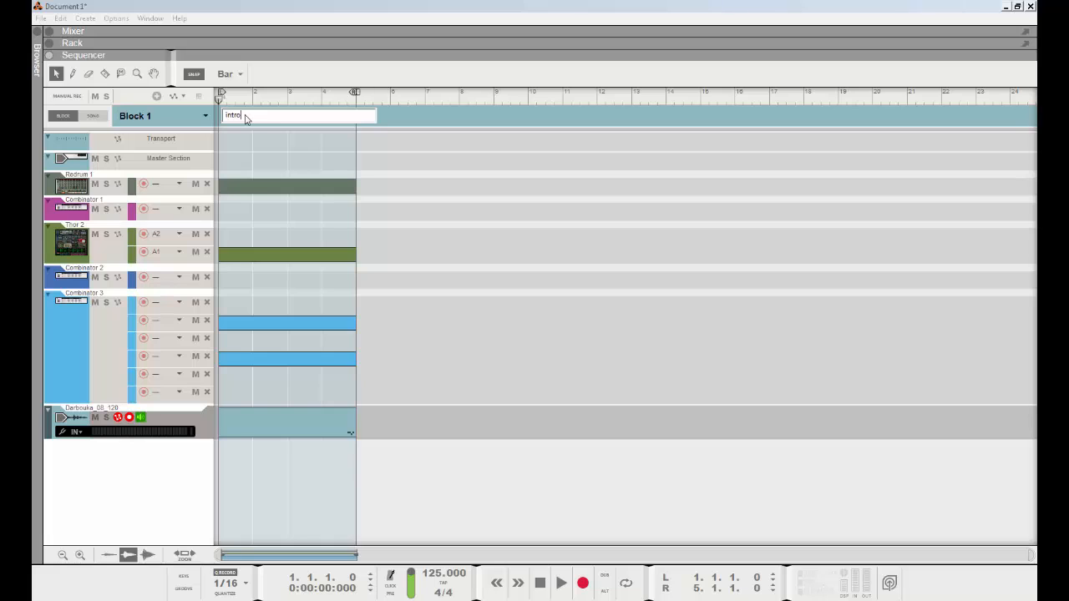
key("Return")
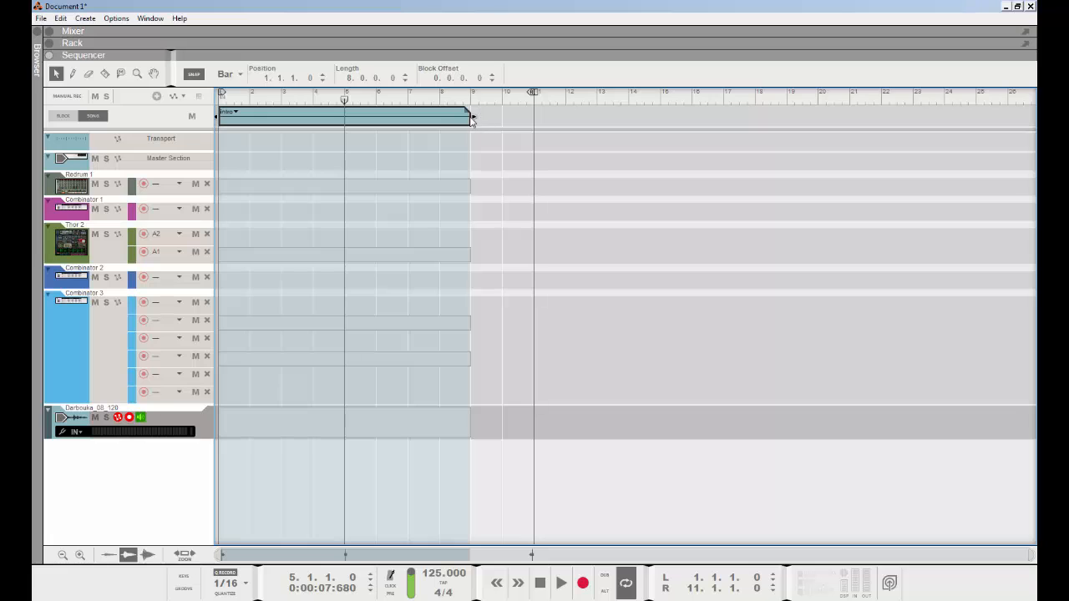
Step: Extend the intro clip on the Song view's block lane to 14 bars and switch it to Block 2
left_click_drag(474, 115, 662, 115)
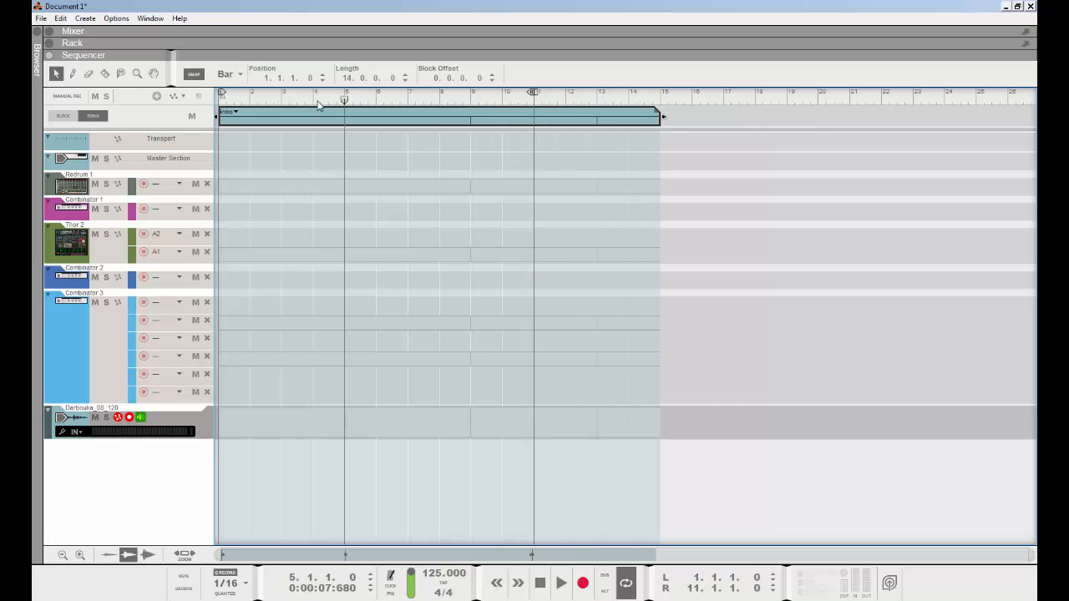
left_click(236, 113)
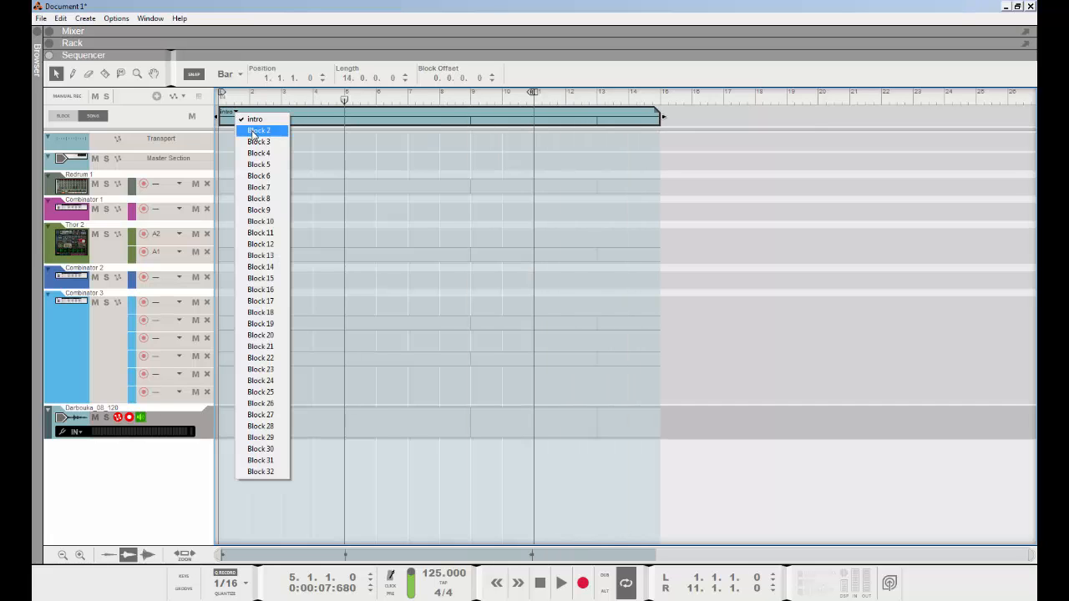
left_click(255, 136)
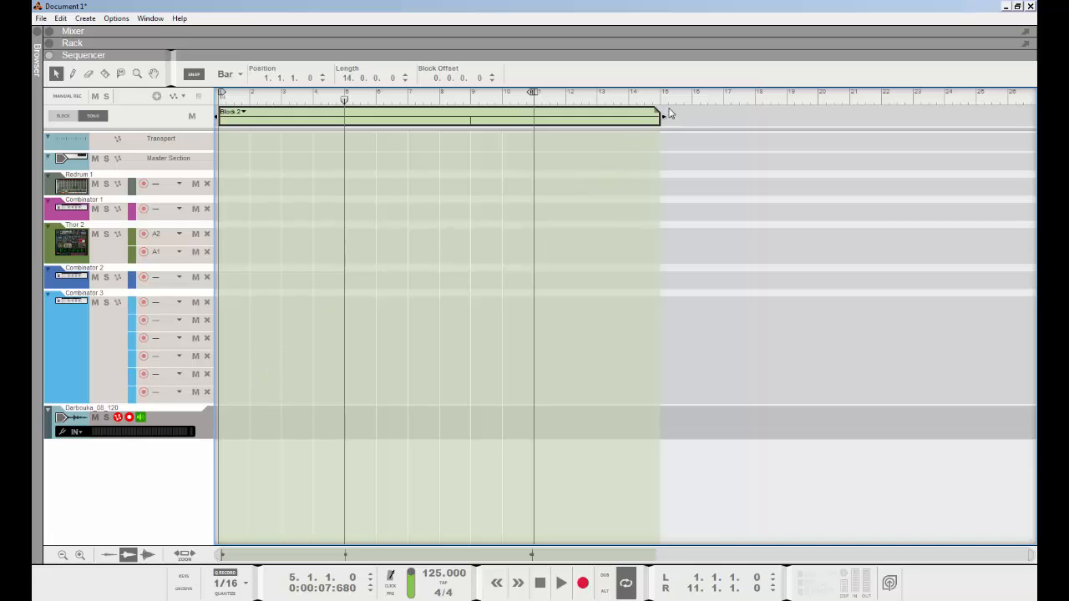
Step: Shorten the Block 2 clip to 2 bars and add a two-bar Block 4 clip from bar 3
mouse_move(661, 117)
left_mouse_down()
mouse_move(282, 117)
mouse_move(343, 111)
left_mouse_up()
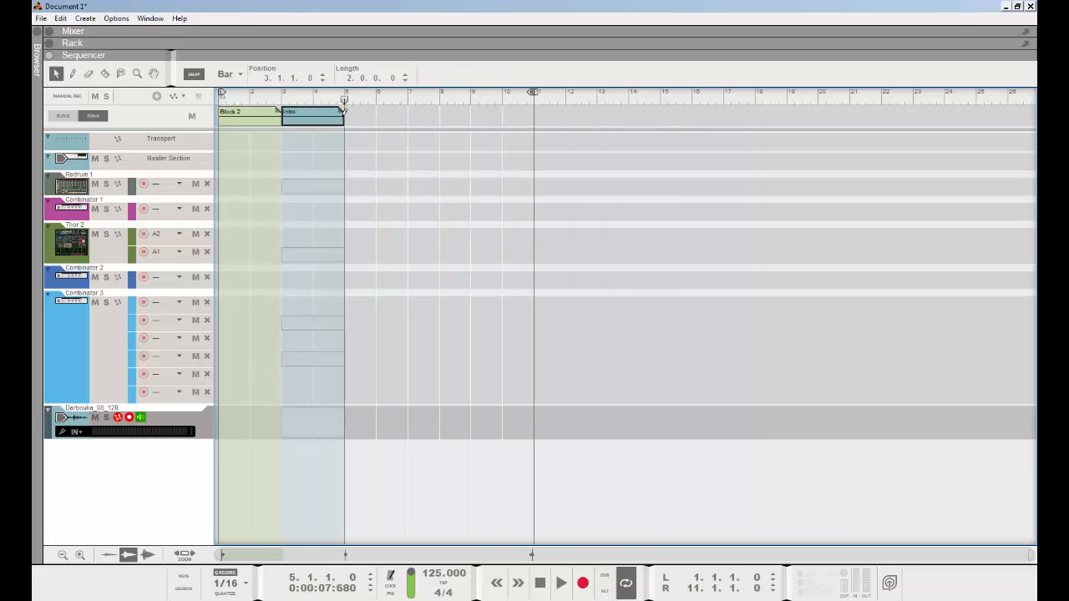
left_click(298, 111)
left_click(321, 163)
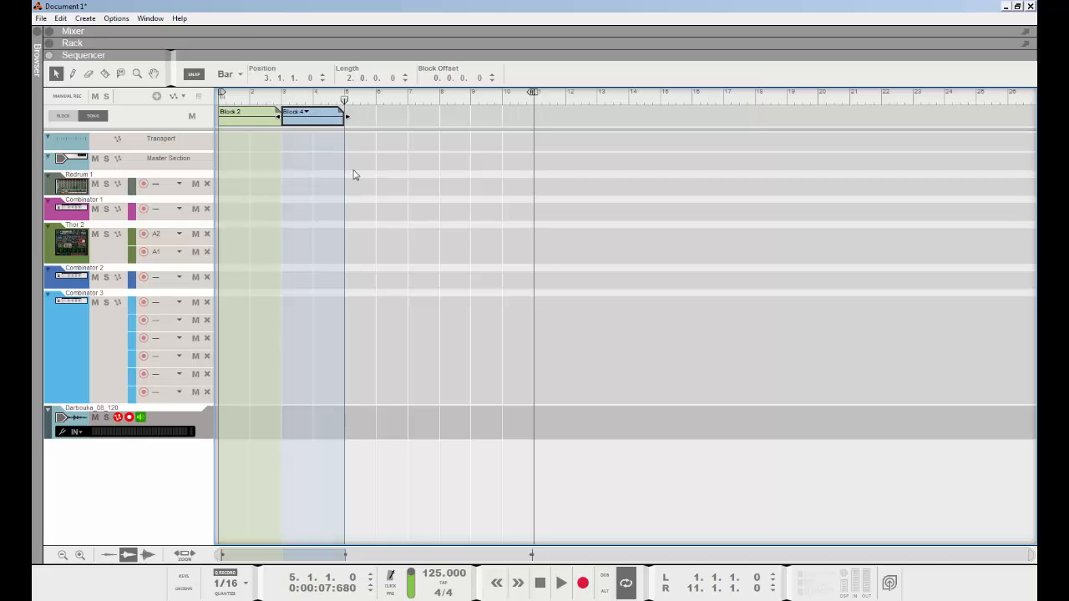
Step: Draw a three-bar clip from bar 5 on the block lane and assign it to Block 7
left_click_drag(354, 112, 407, 112)
left_click(360, 115)
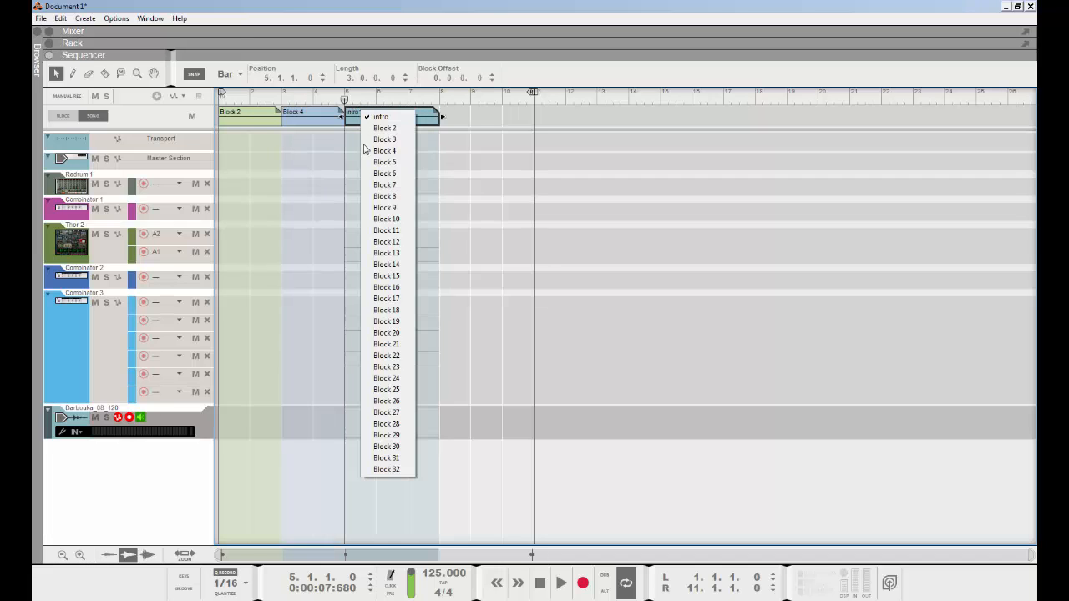
left_click(385, 185)
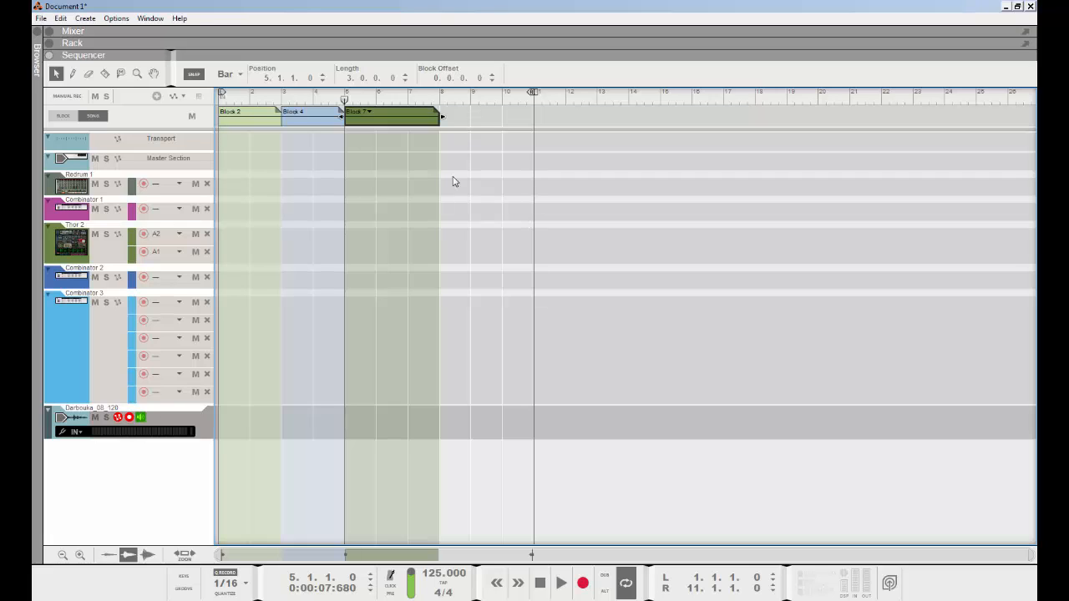
Step: Switch the first clip on the block lane from Block 2 to intro
left_click(255, 118)
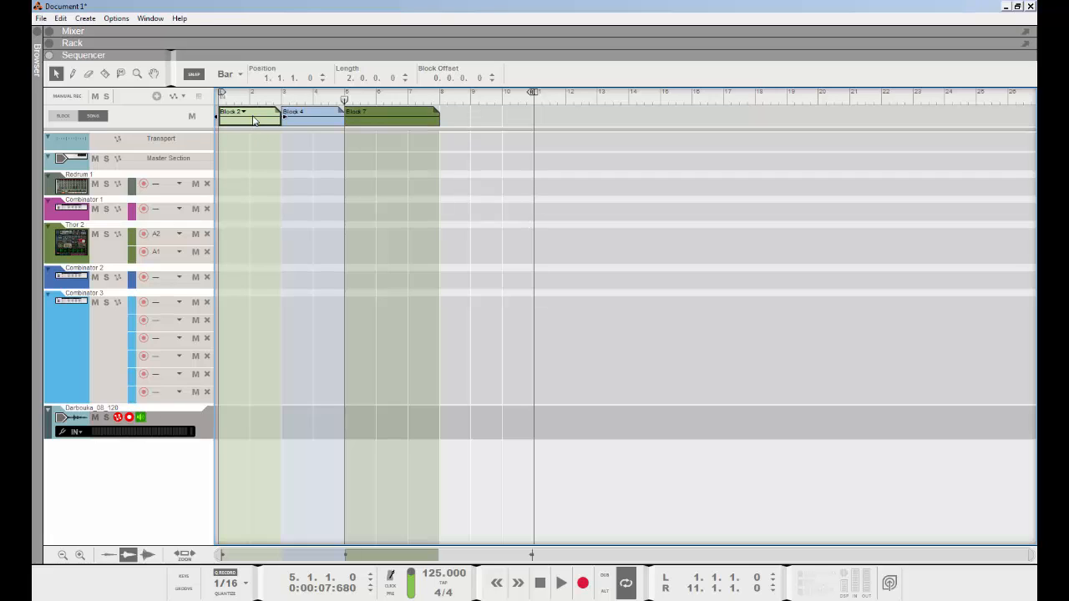
left_click(240, 112)
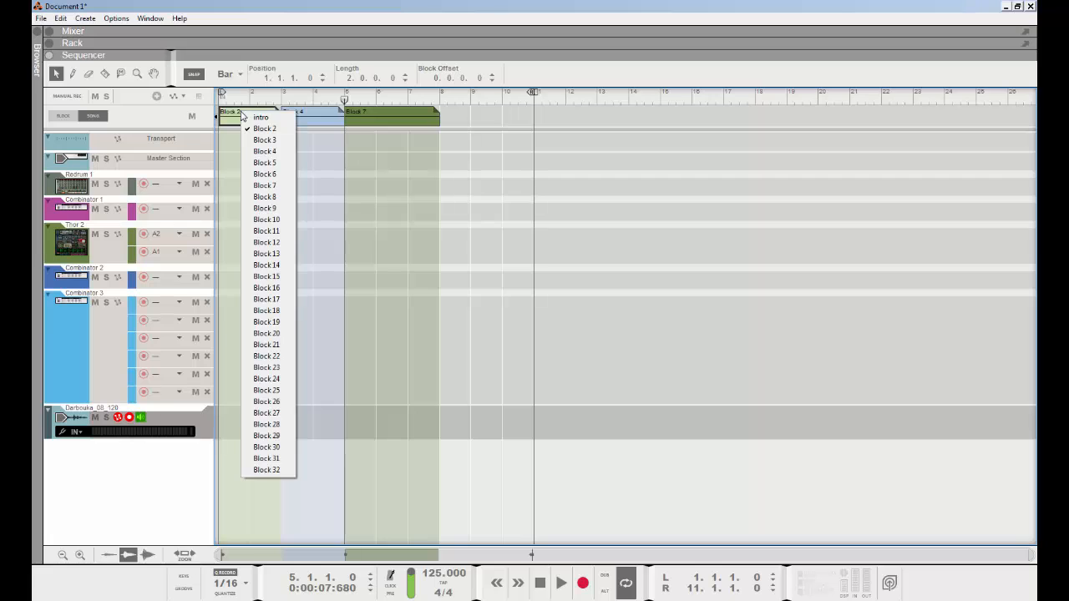
left_click(267, 122)
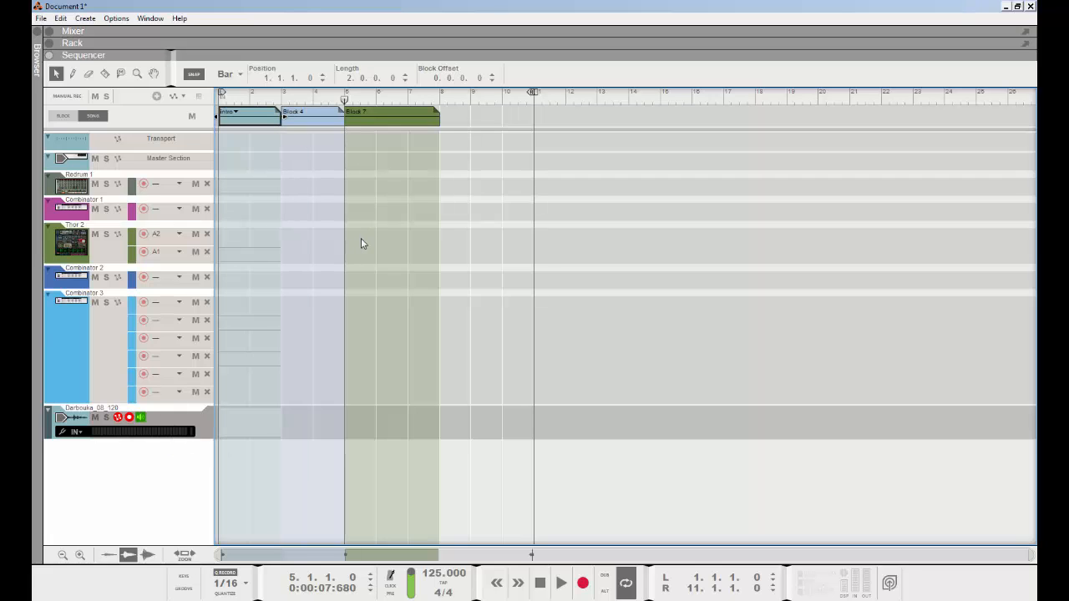
Step: Add a two-bar intro clip from bar 8 on the block lane, and reselect the first intro clip
left_click(234, 112)
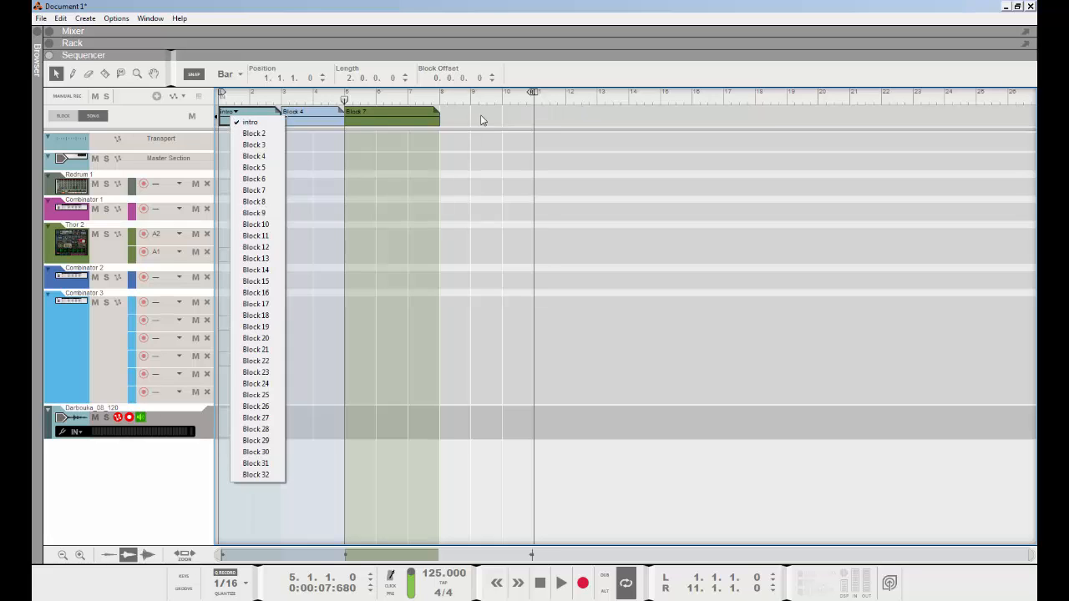
left_click(504, 124)
mouse_move(251, 110)
left_mouse_down()
mouse_move(671, 141)
mouse_move(558, 155)
mouse_move(243, 143)
mouse_move(231, 152)
left_mouse_up()
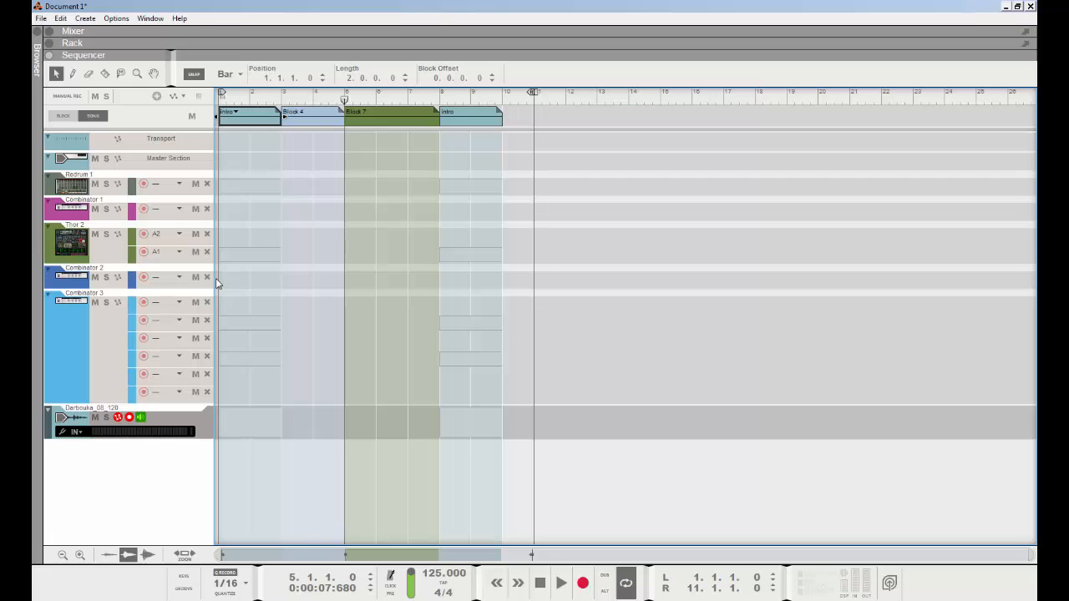
Step: Mute Redrum 1, Combinator 1, Thor 2's A2 lane and Combinator 3's second lane within the first intro clip using the Mute tool
key("t")
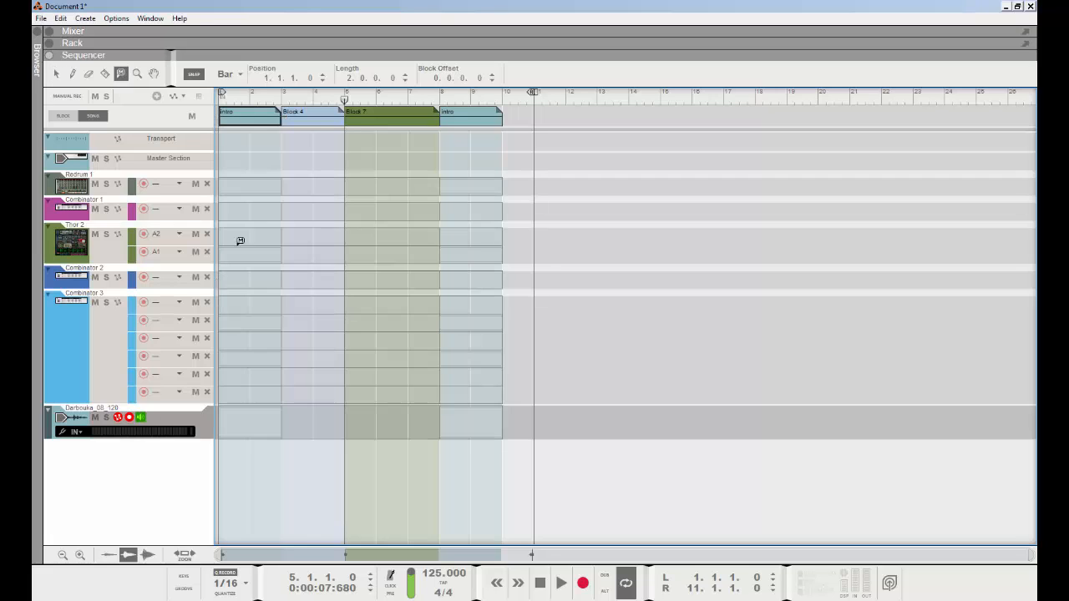
left_click(260, 184)
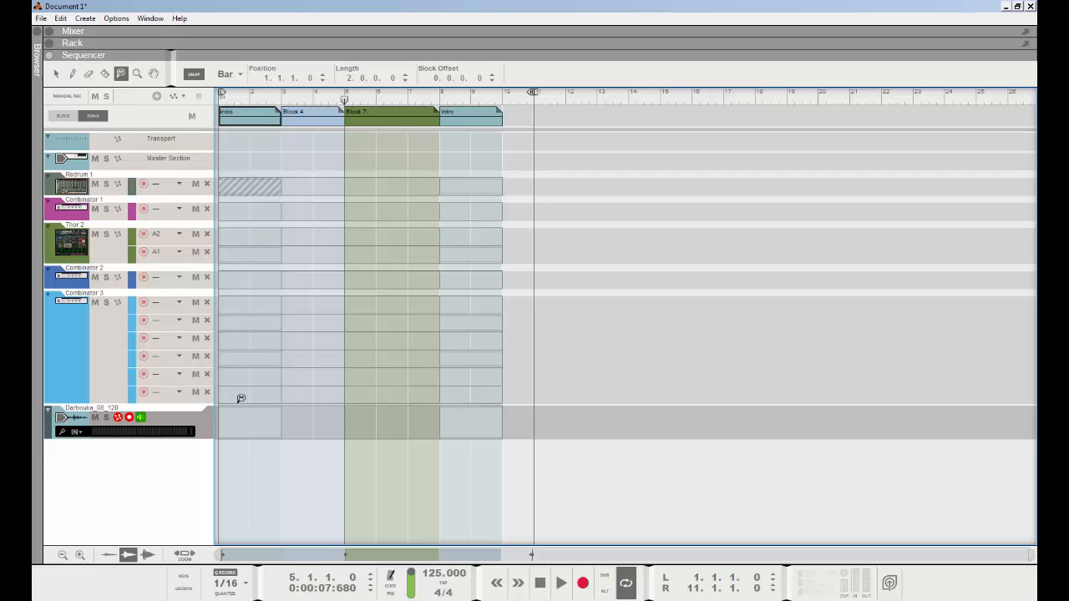
left_click(247, 208)
left_click(251, 239)
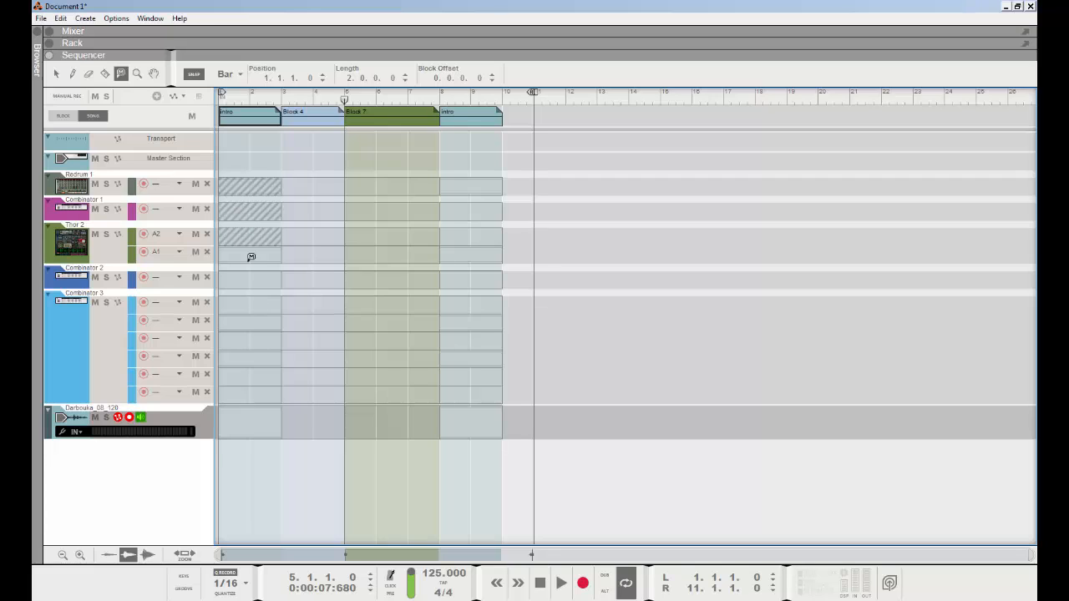
left_click(251, 320)
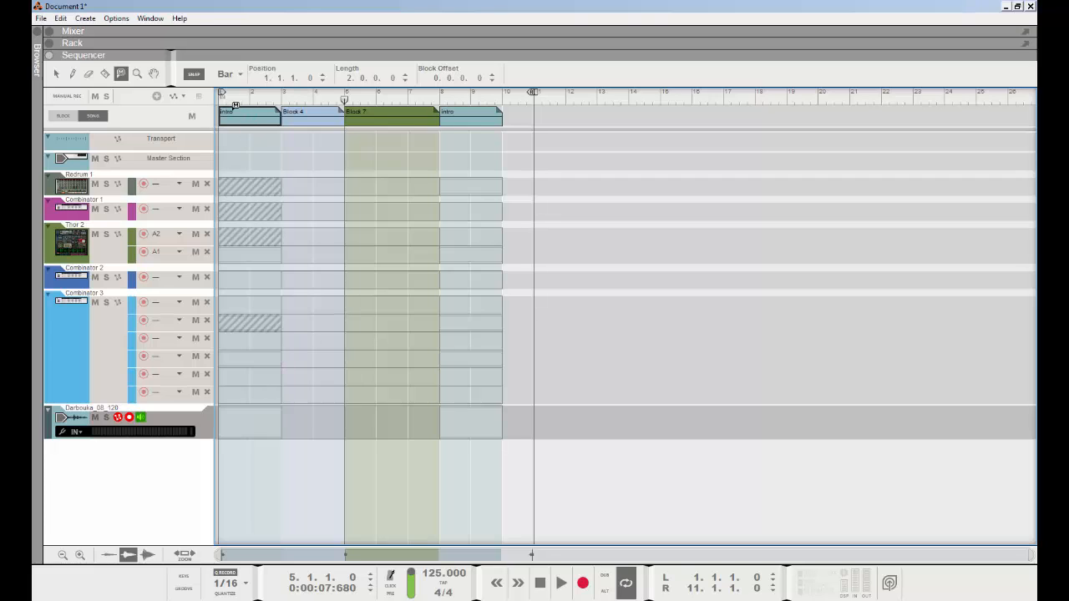
Step: Keep the first clip assigned to intro, and delete all four clips from the block lane
key("q")
left_click(236, 115)
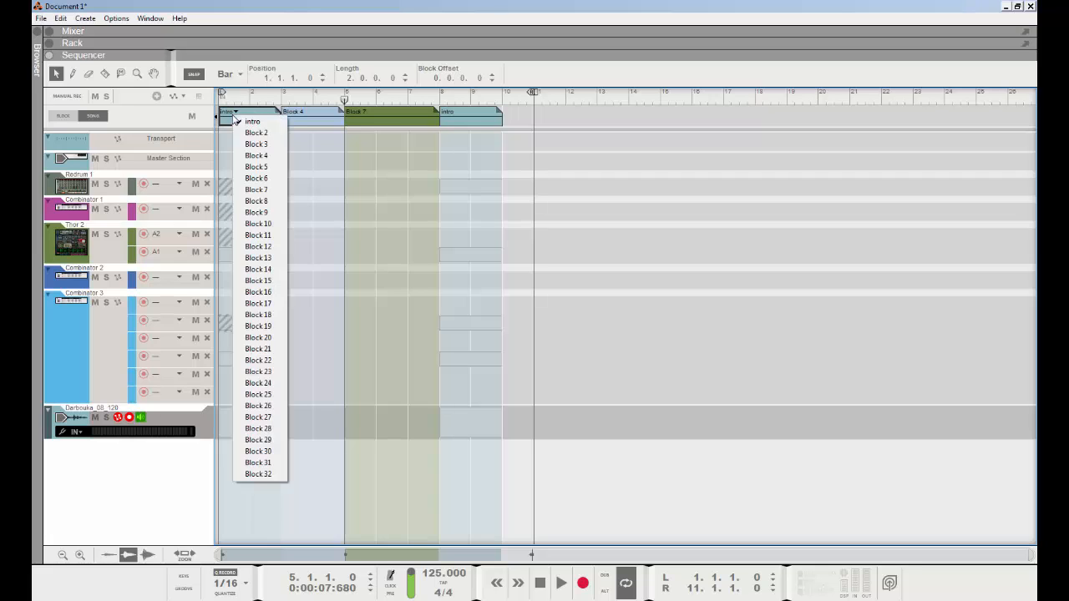
left_click(240, 125)
left_click_drag(527, 107, 172, 143)
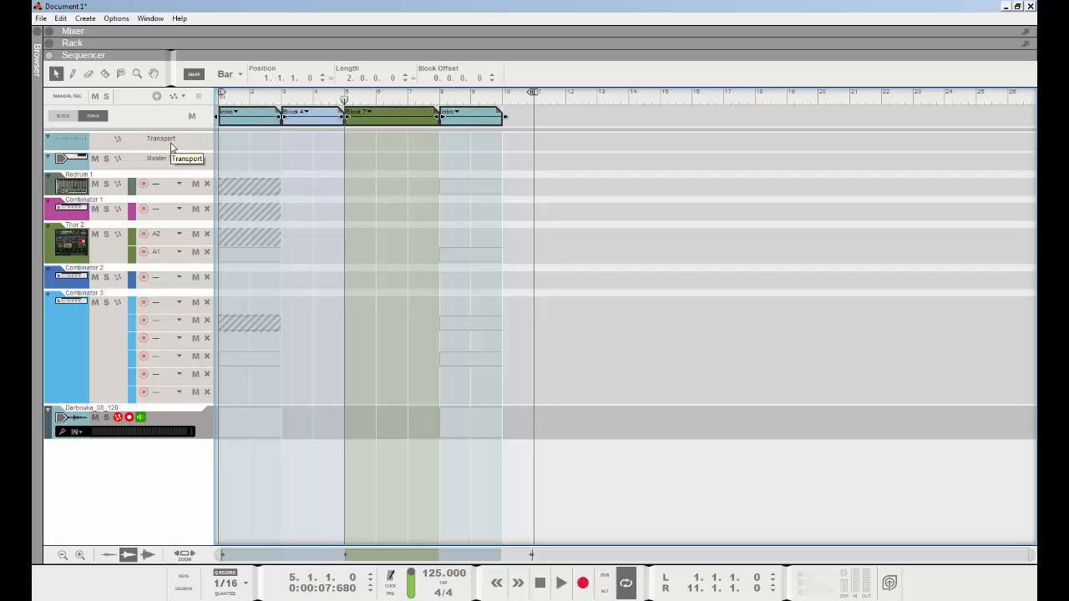
key("Delete")
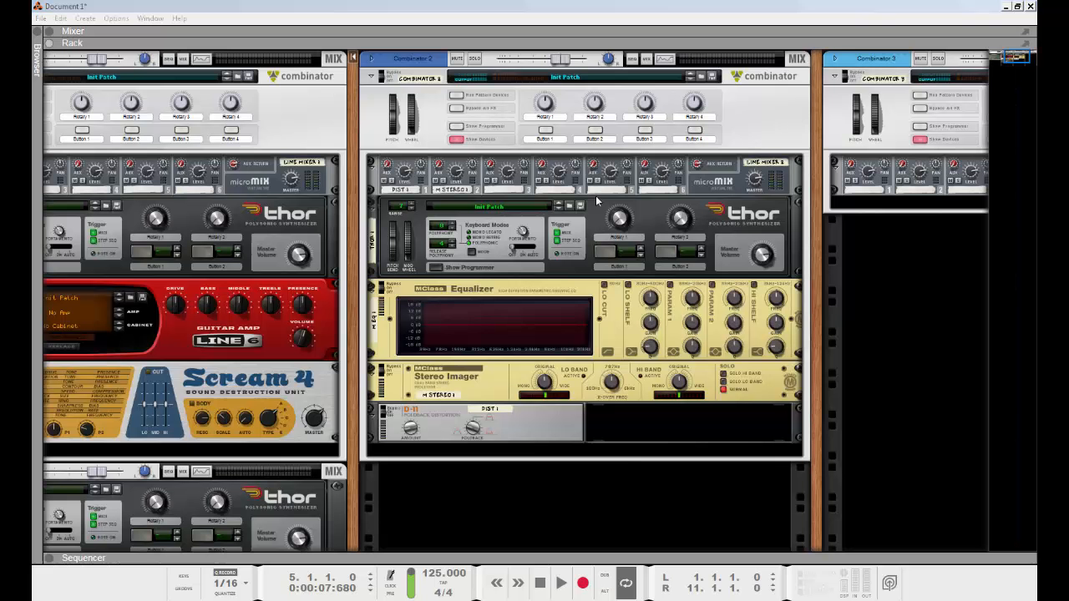
Step: Go to the rack, bring Combinator 2 into view, and hide its devices
key("F6")
left_click_drag(815, 133, 702, 372)
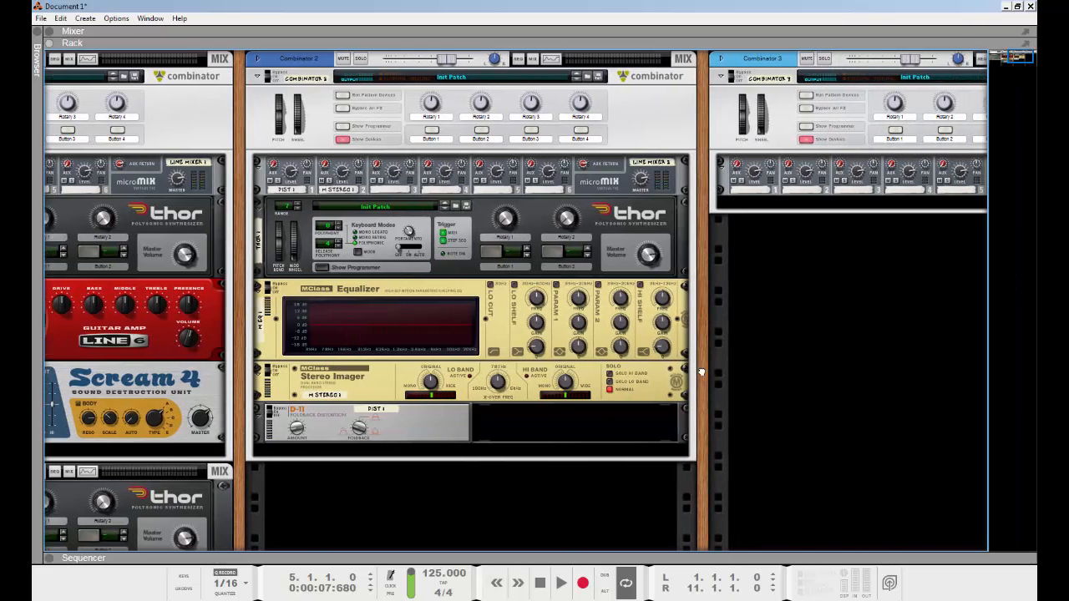
left_click(341, 140)
left_click(363, 305)
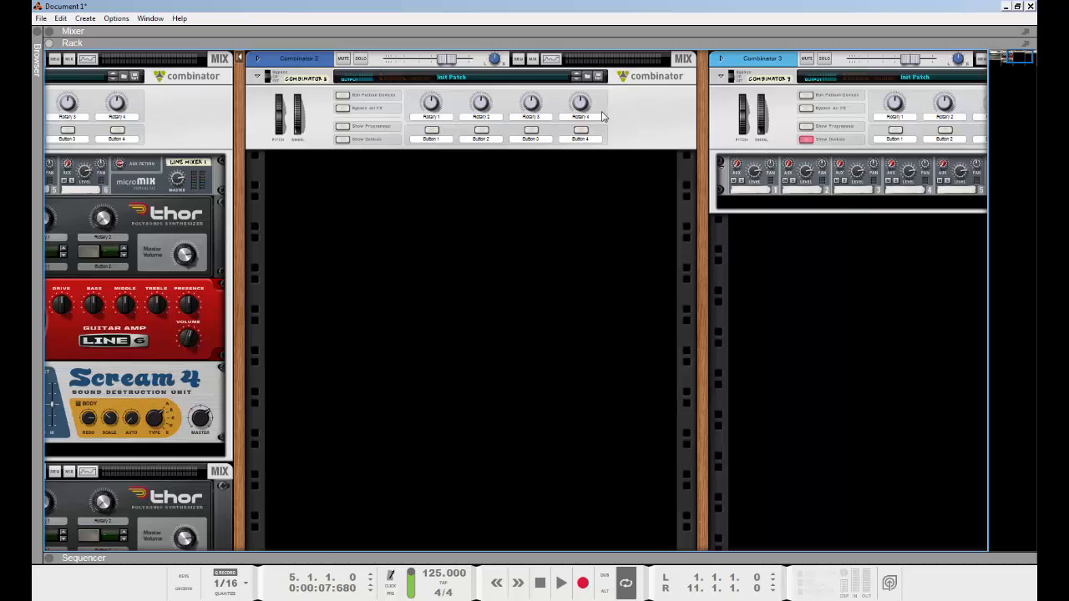
Step: Duplicate Combinator 2 until six copies are stacked beneath it in its rack column
left_click_drag(317, 106, 312, 259)
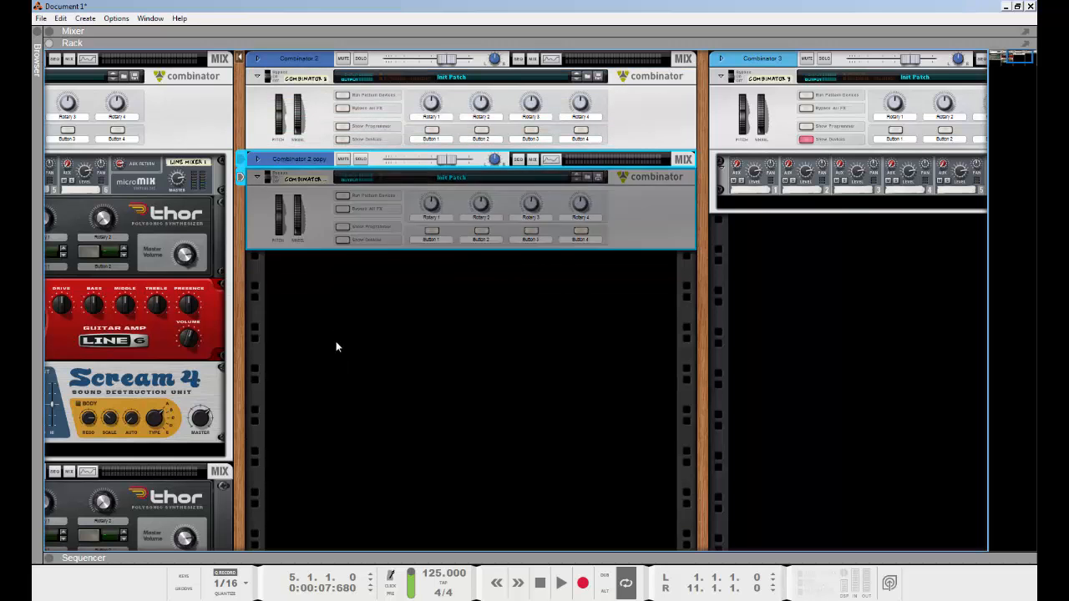
left_click_drag(326, 210, 324, 468)
scroll(381, 420, "down", 2)
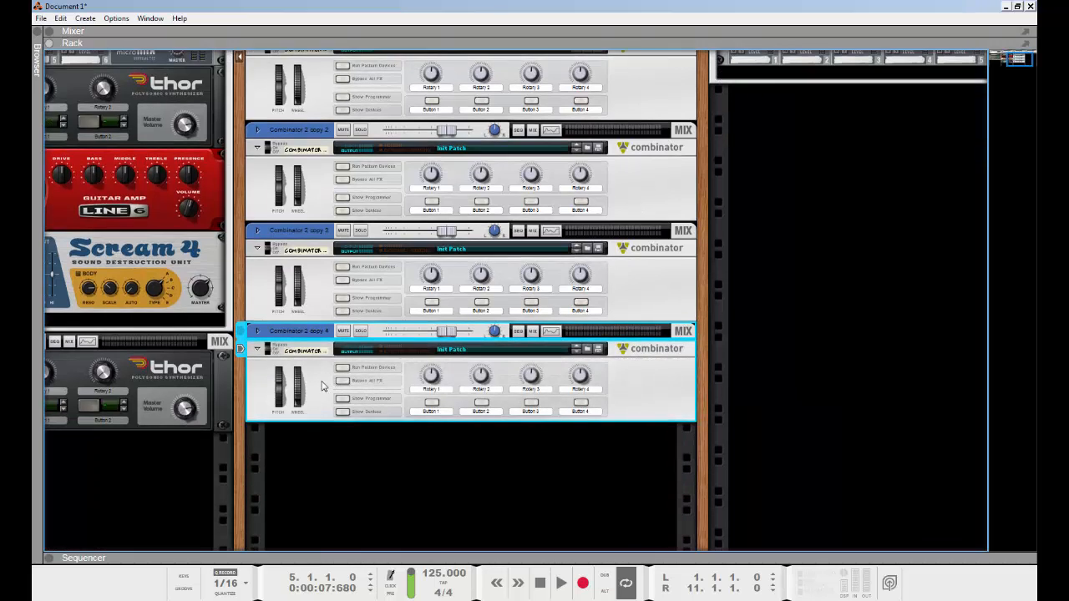
left_click_drag(322, 383, 326, 540)
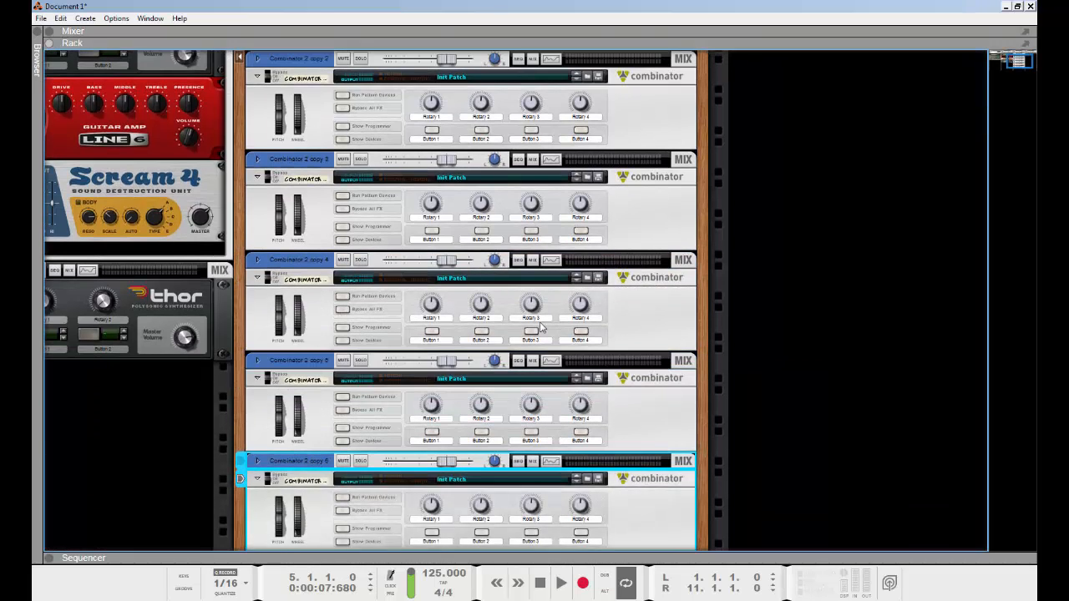
scroll(539, 327, "up", 4)
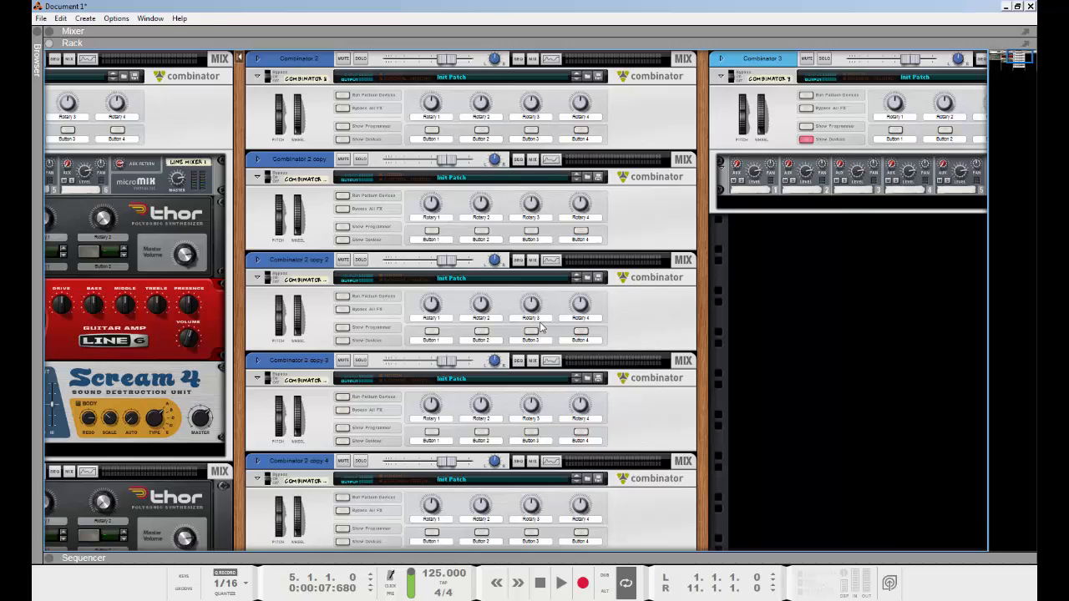
scroll(522, 314, "down", 4)
scroll(507, 299, "up", 4)
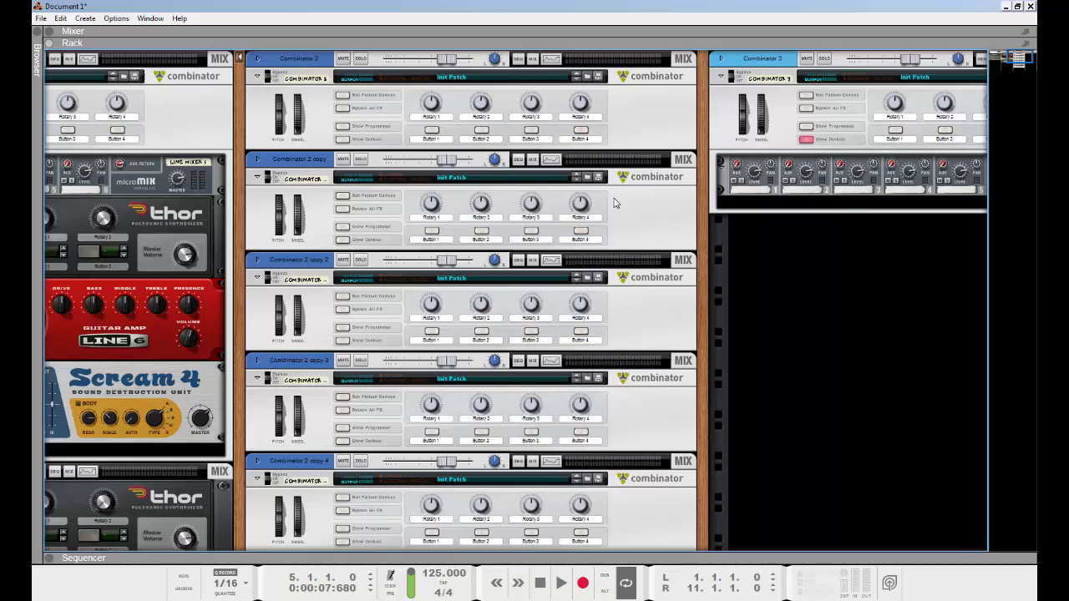
key("ctrl+d")
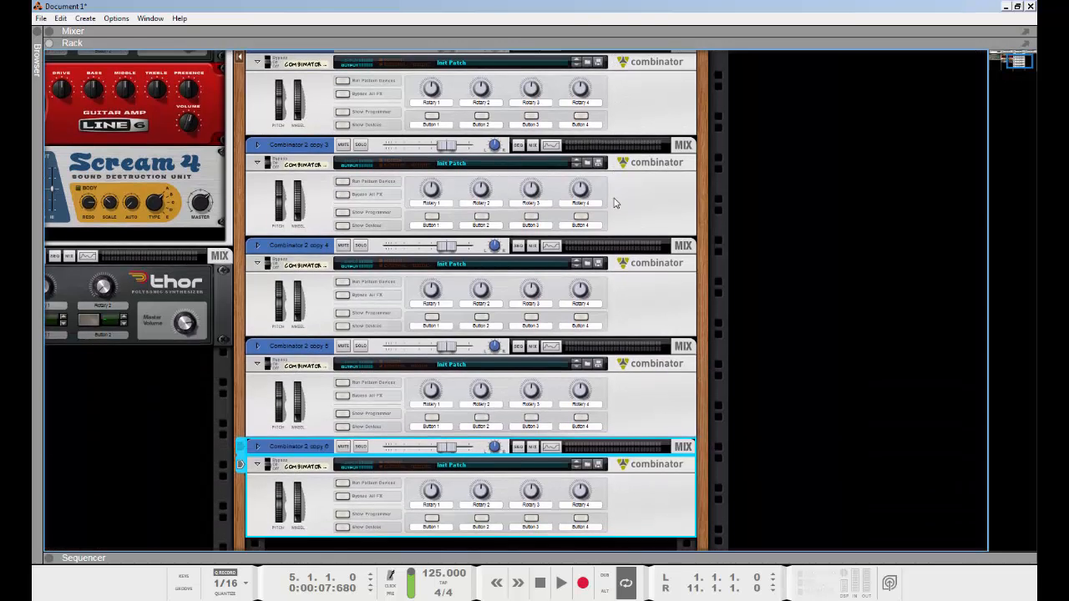
scroll(614, 202, "up", 4)
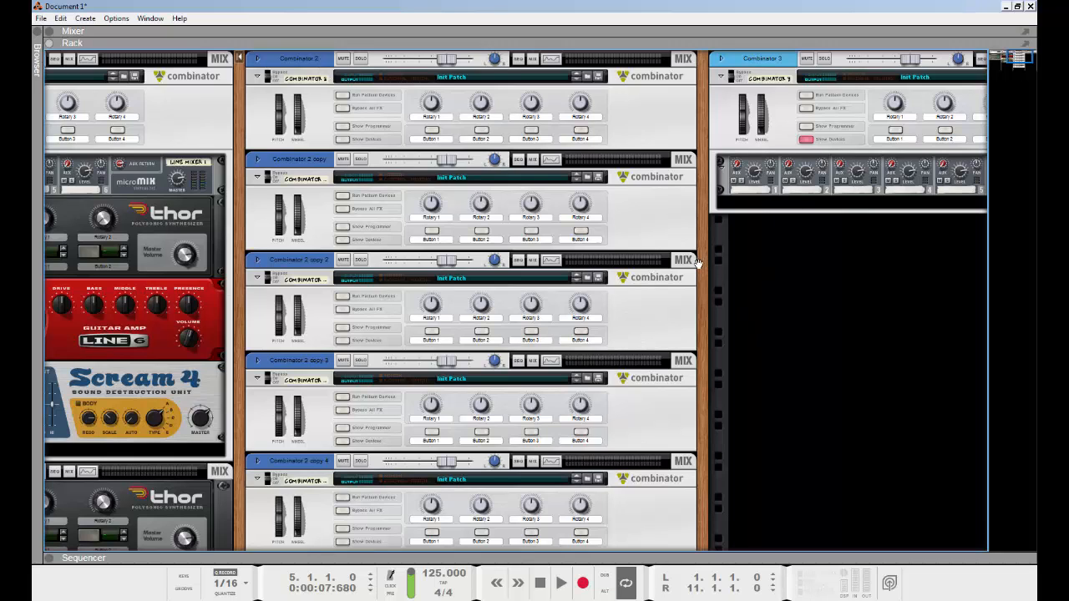
Step: Duplicate Combinator 3 until five copies are stacked beneath it in its rack column
left_click_drag(757, 331, 487, 335)
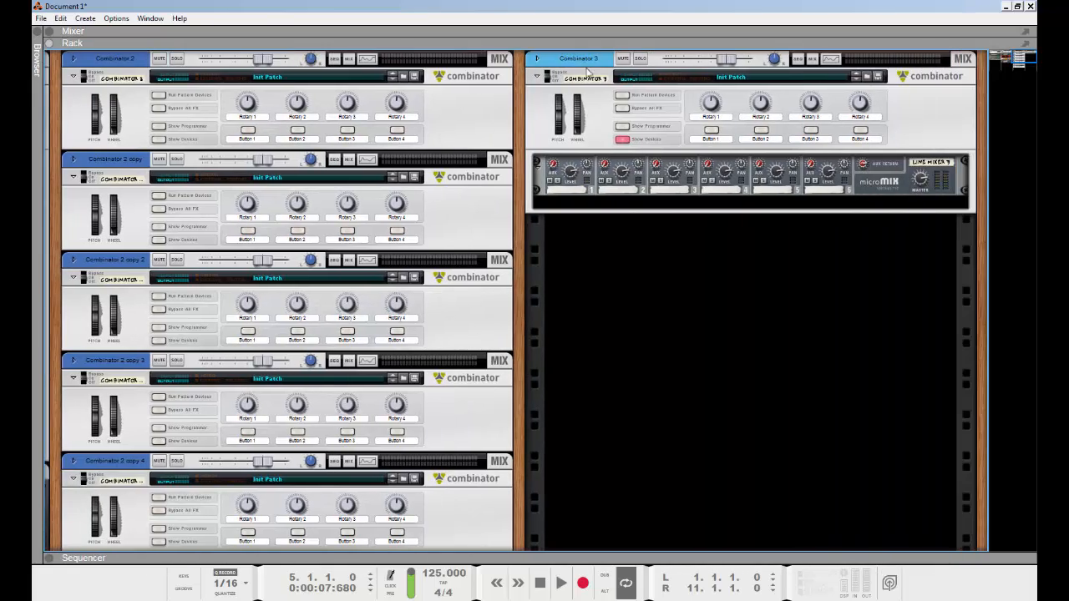
left_click_drag(588, 123, 619, 540)
left_click_drag(601, 289, 638, 534)
left_click_drag(603, 459, 614, 547)
scroll(509, 250, "up", 10)
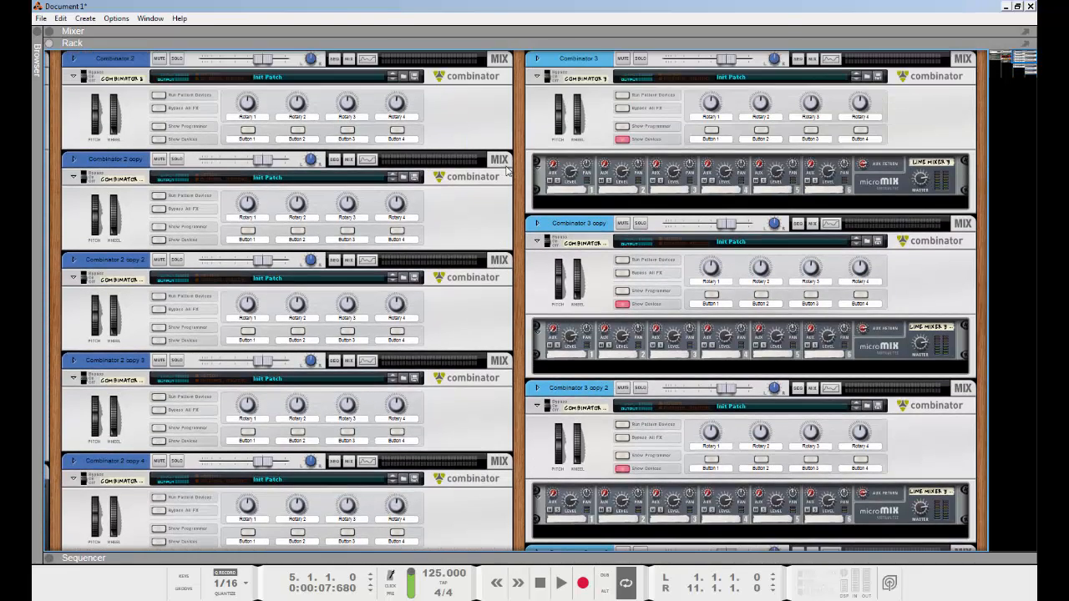
left_click_drag(519, 174, 860, 289)
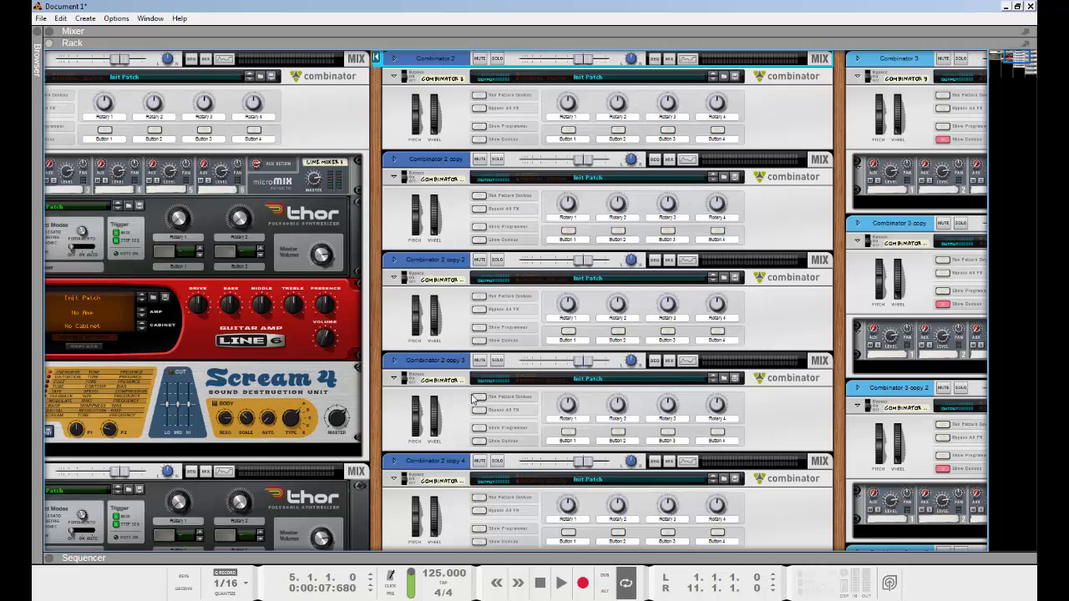
scroll(449, 240, "down", 10)
scroll(449, 241, "up", 10)
Step: In the mixer, route Combinator 2 and its six copies to a new output bus
key("F5")
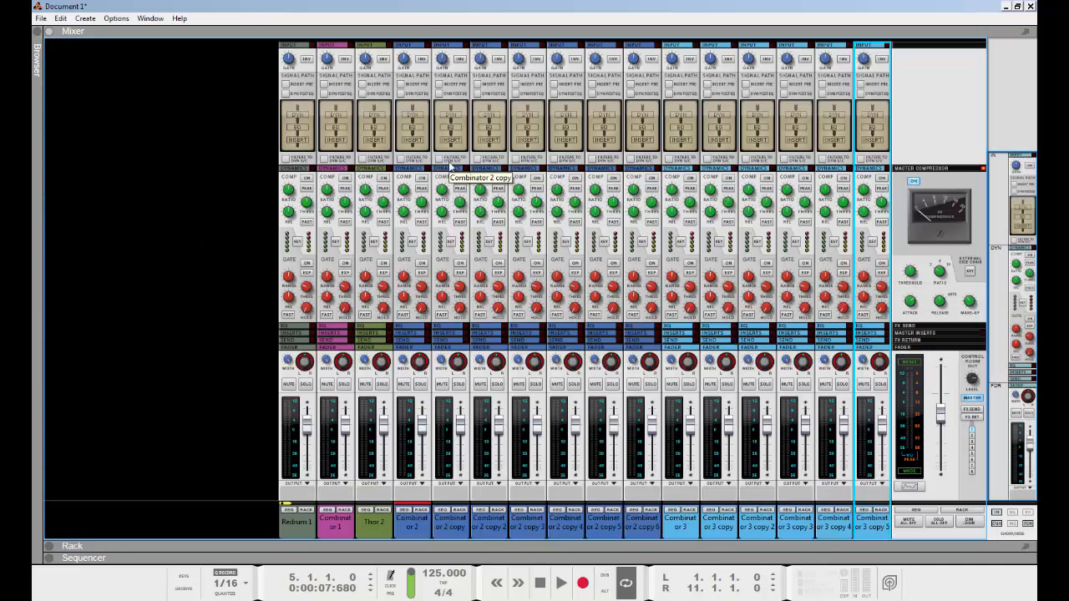
key("F6")
key("F7")
key("F5")
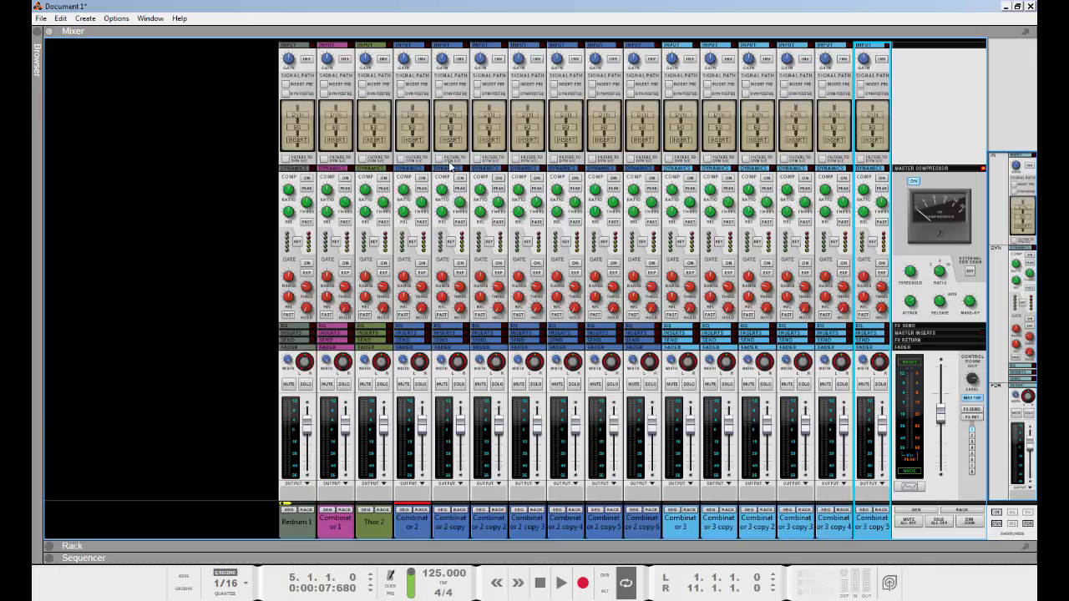
left_click(418, 532)
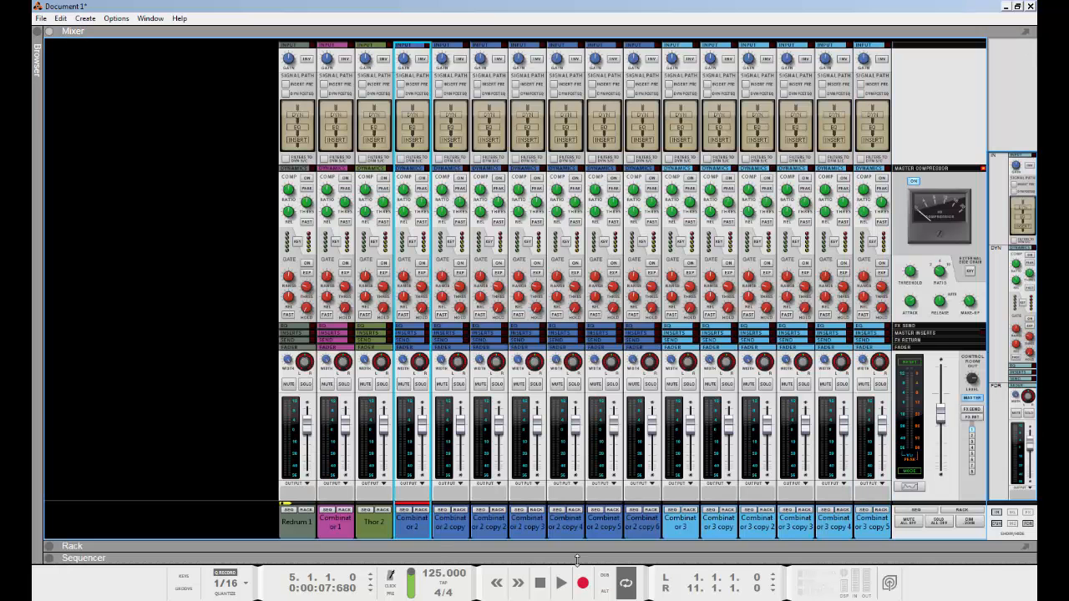
left_click(642, 529, "shift")
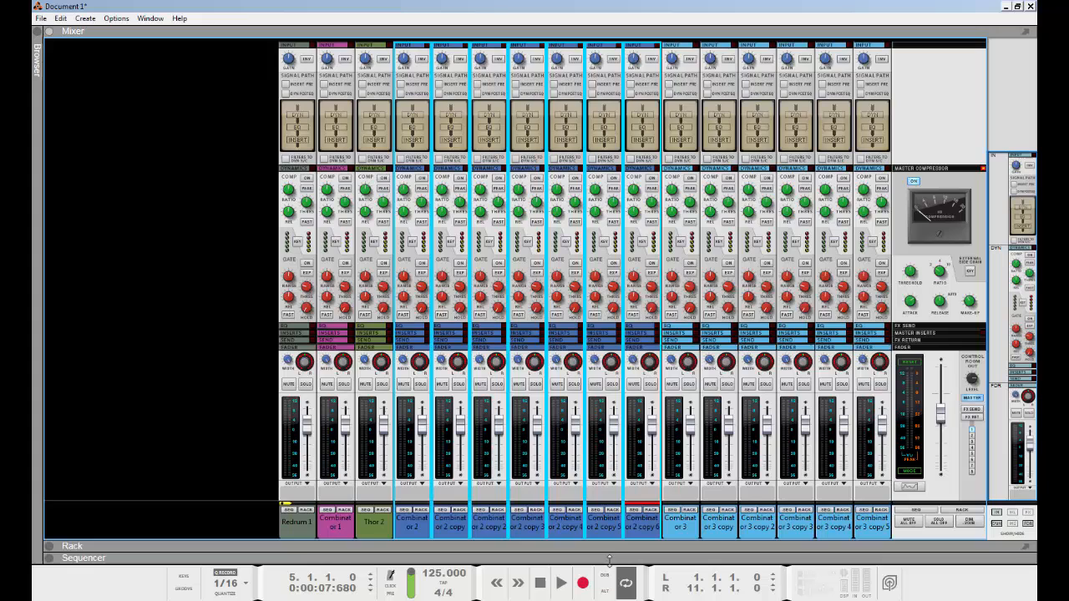
right_click(637, 522)
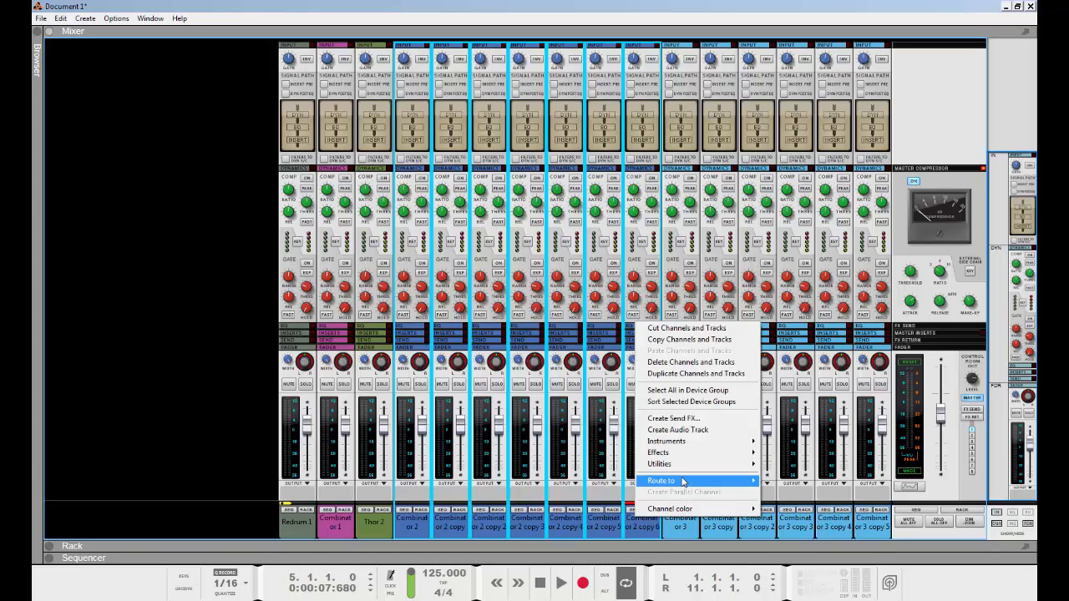
mouse_move(680, 482)
left_click(793, 481)
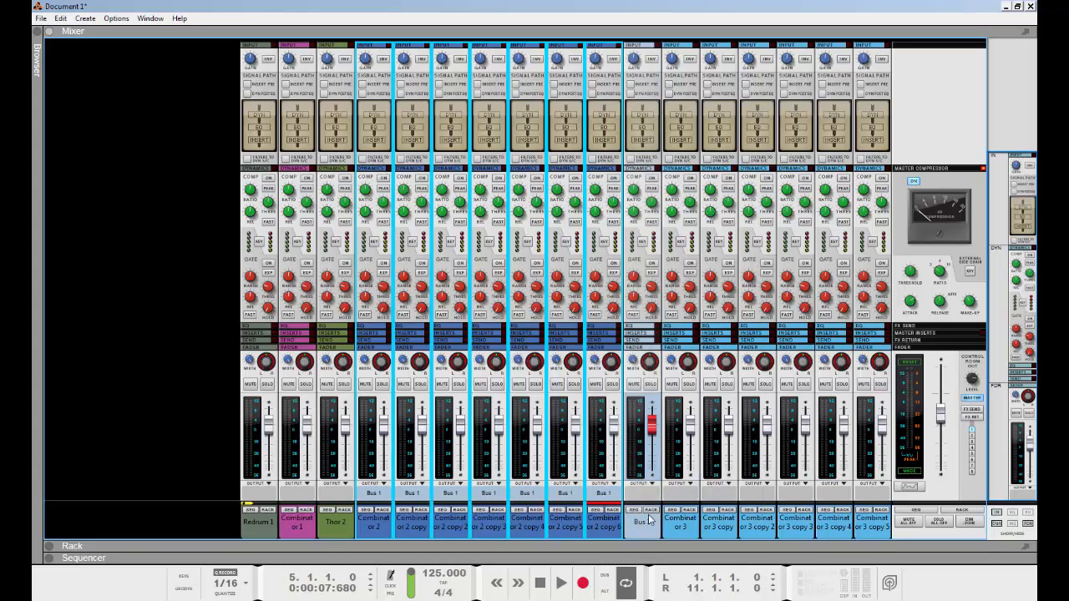
Step: Rename the new bus BASS and move its channel to just before Combinator 2
double_click(645, 523)
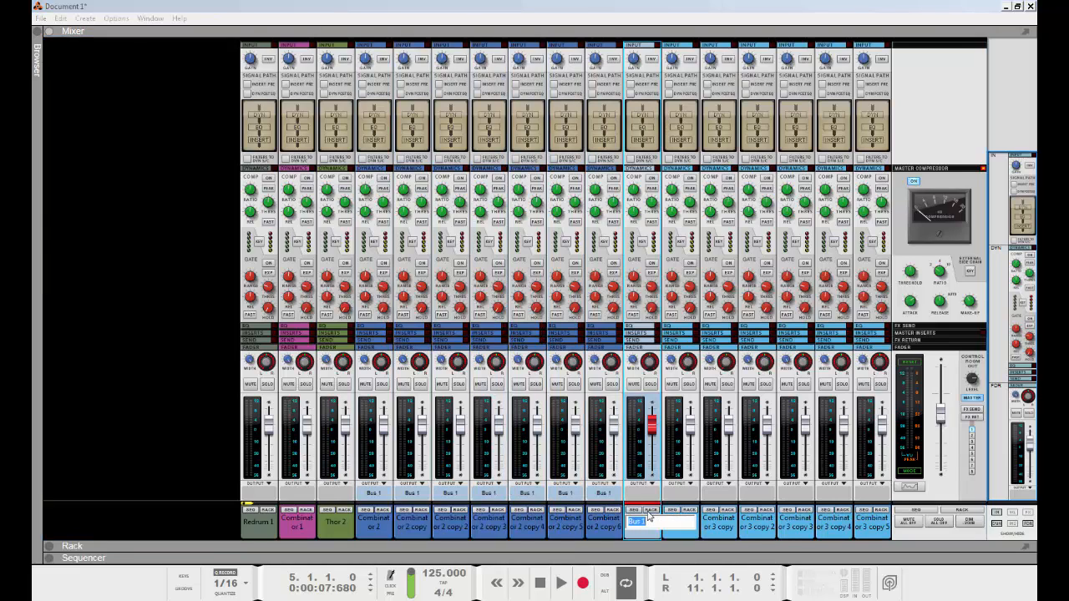
type("BASS")
key("Return")
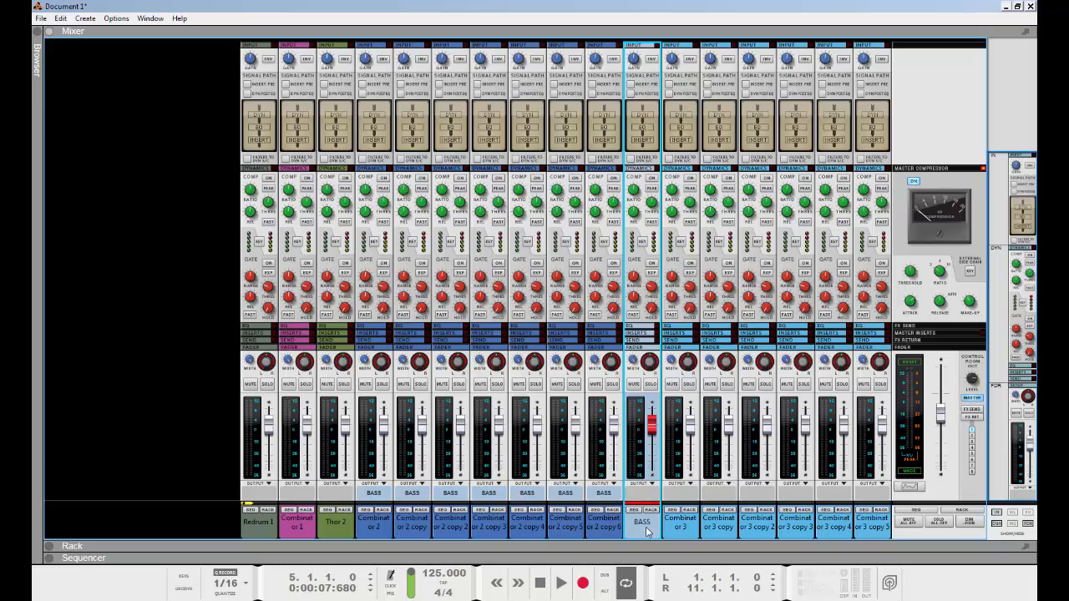
left_click_drag(648, 535, 365, 520)
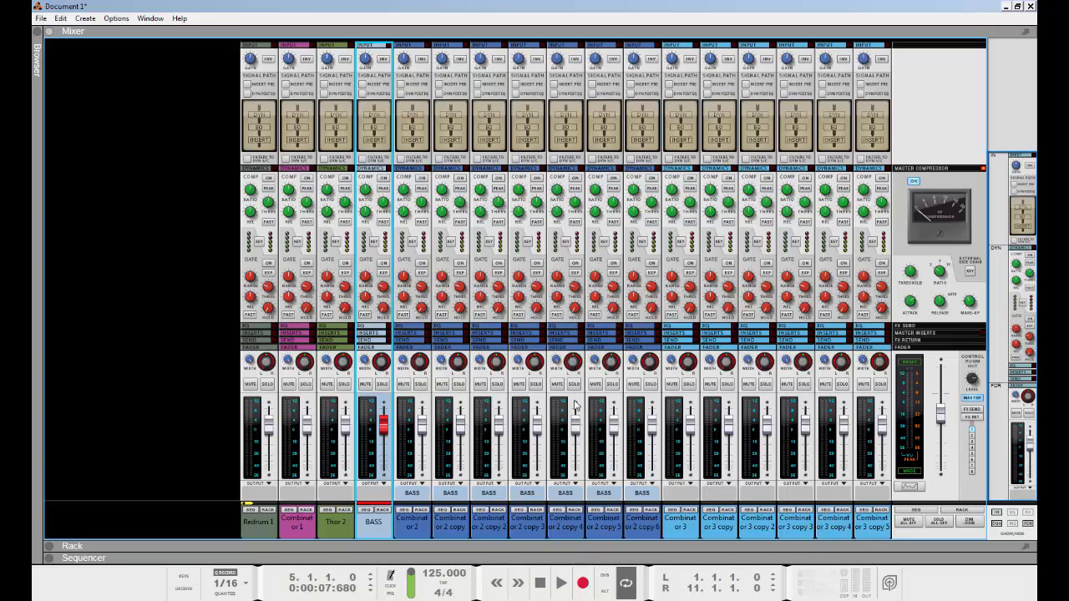
Step: In the rack, move the BASS bus device above Combinator 2 at the head of its column
key("F7")
key("F5")
key("F6")
scroll(462, 285, "down", 4)
scroll(464, 286, "down", 1)
left_click_drag(442, 487, 452, 60)
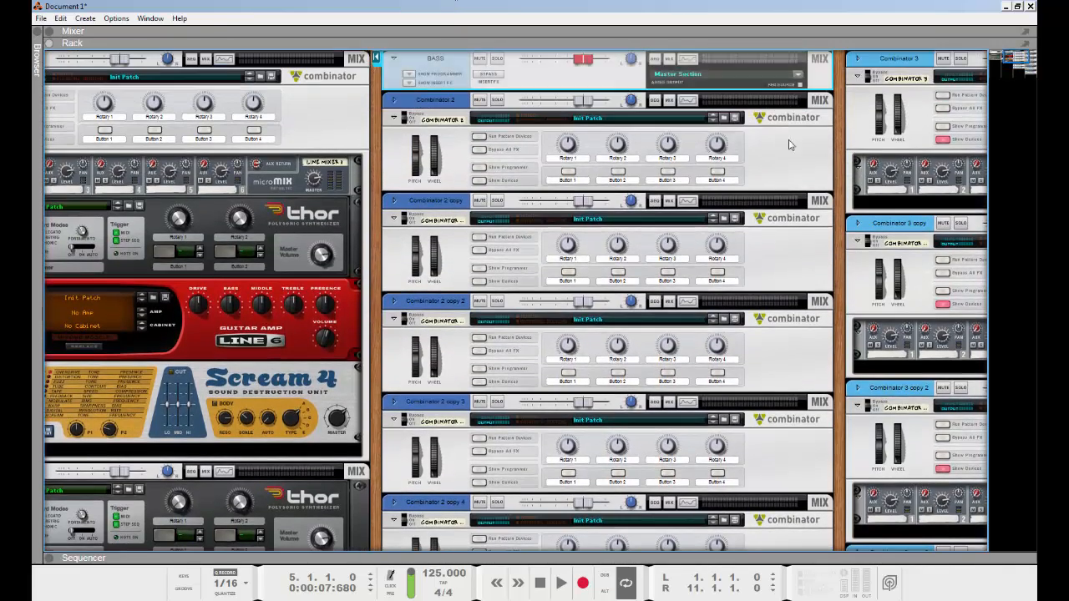
left_click_drag(842, 155, 795, 322)
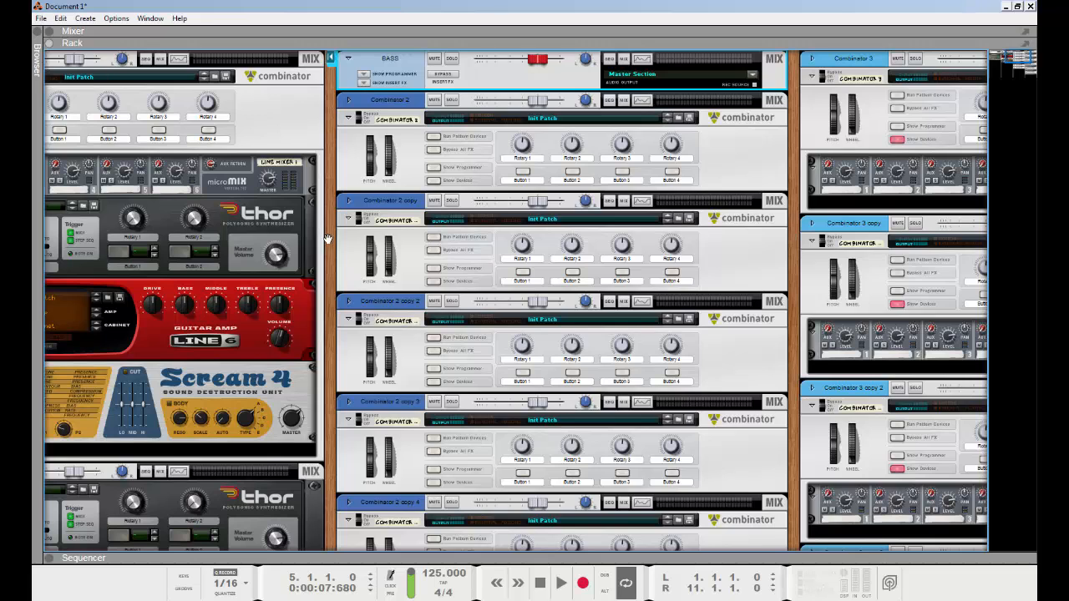
left_click_drag(329, 239, 348, 240)
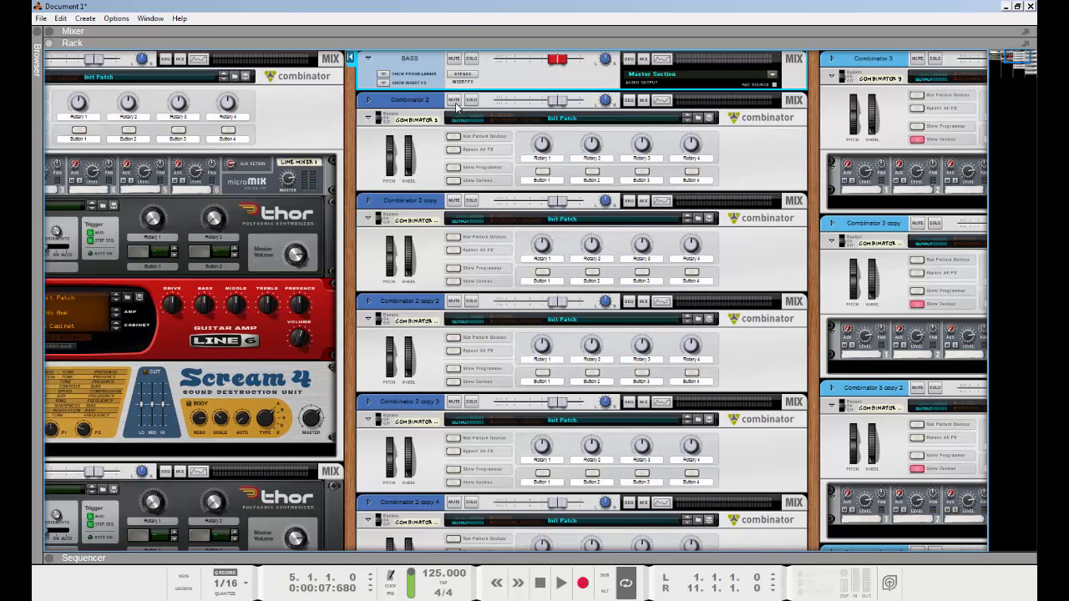
Step: Set the BASS bus track color to Red
right_click(425, 72)
mouse_move(504, 420)
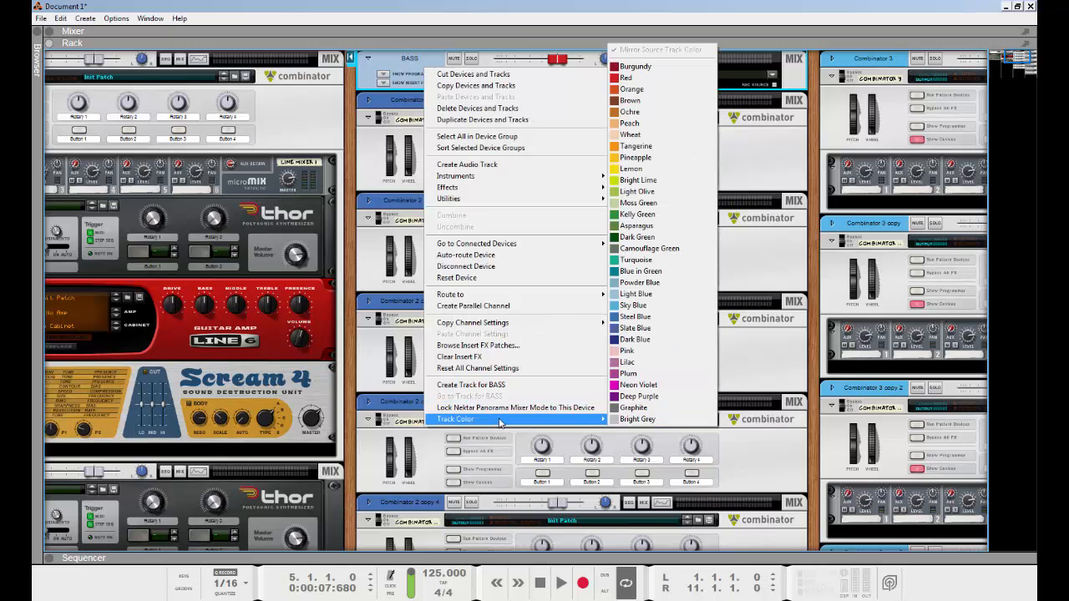
left_click(634, 75)
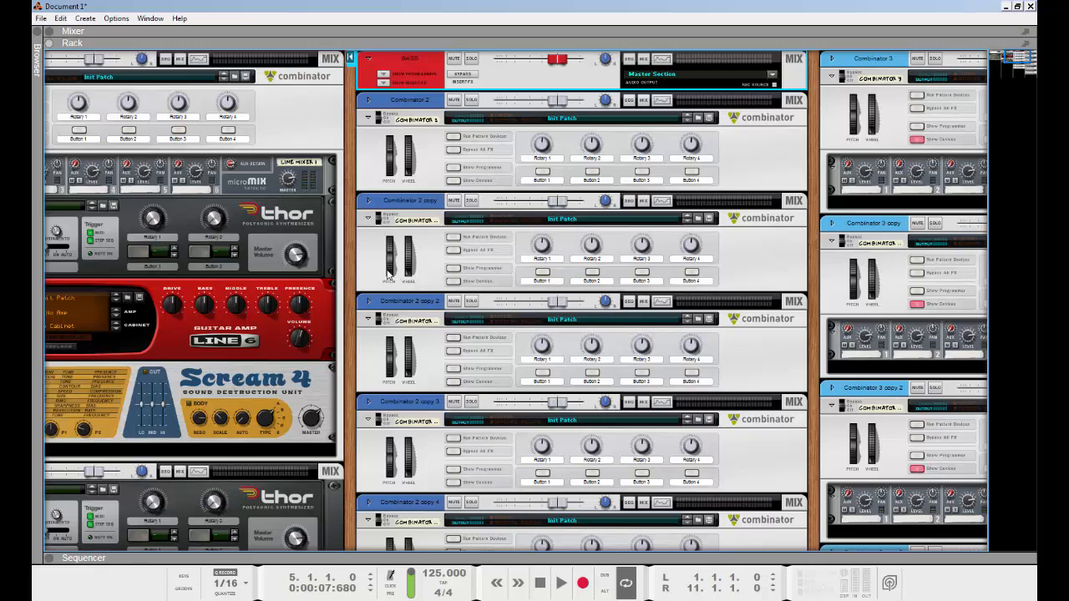
Step: Return to the mixer and route Combinator 3 and its five copies to a new output bus
key("F5")
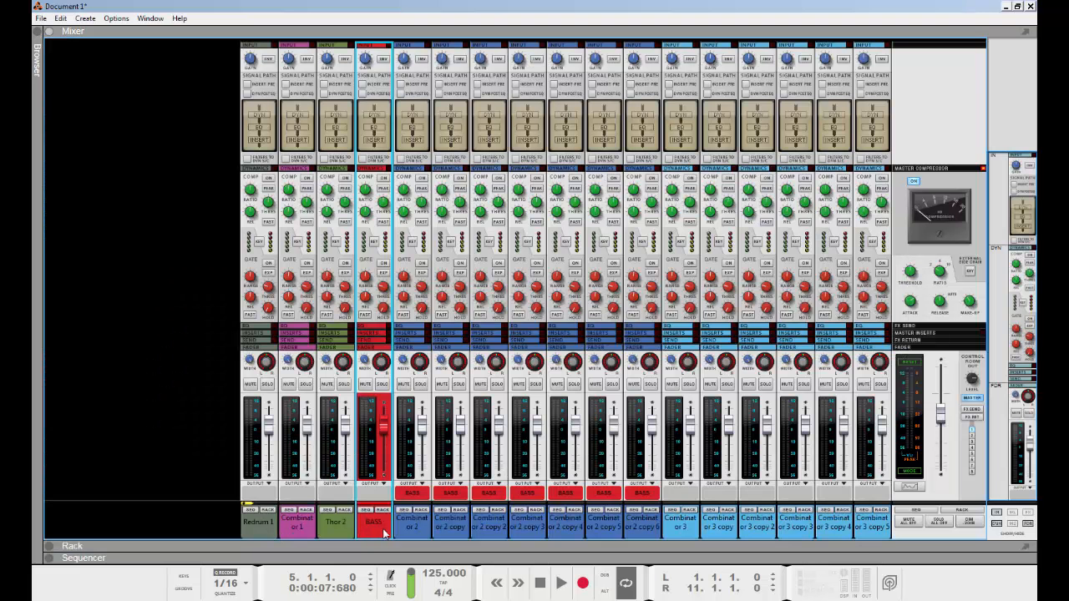
left_click_drag(384, 530, 388, 531)
left_click(683, 523)
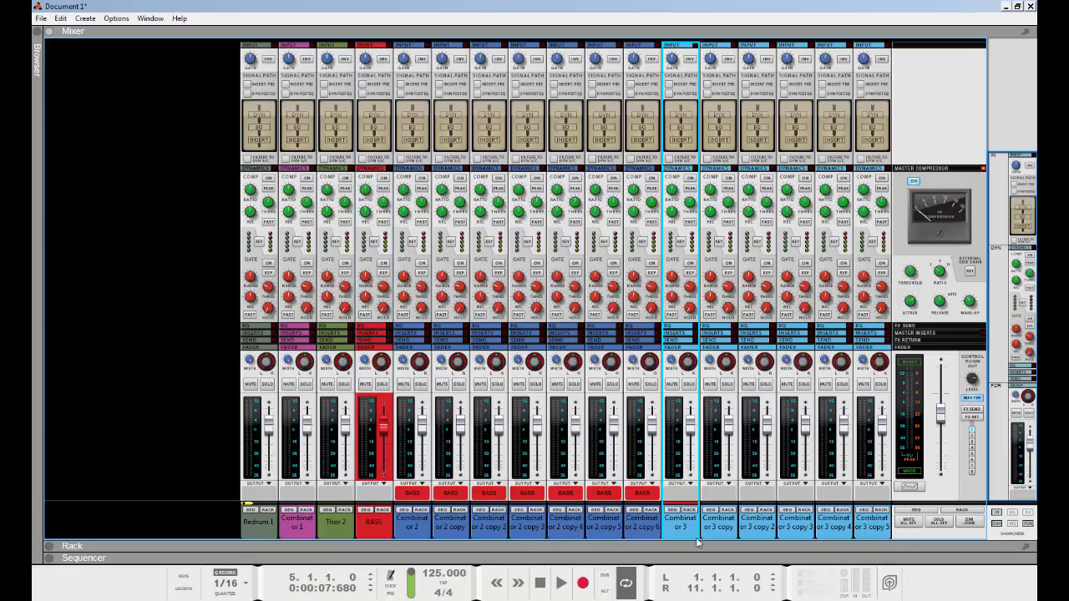
left_click(872, 528, "shift")
right_click(872, 528)
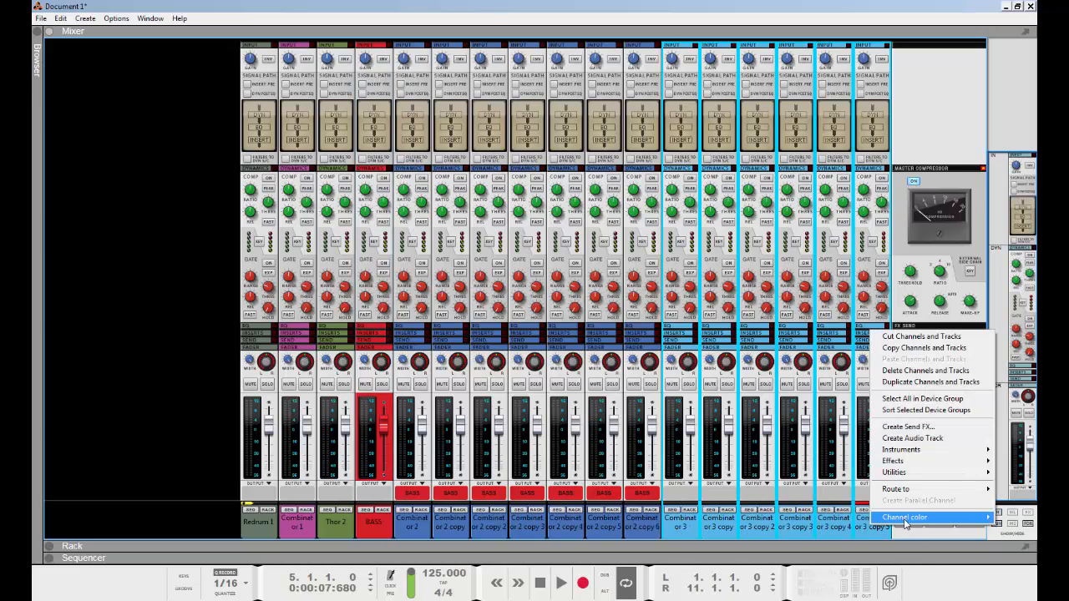
mouse_move(905, 491)
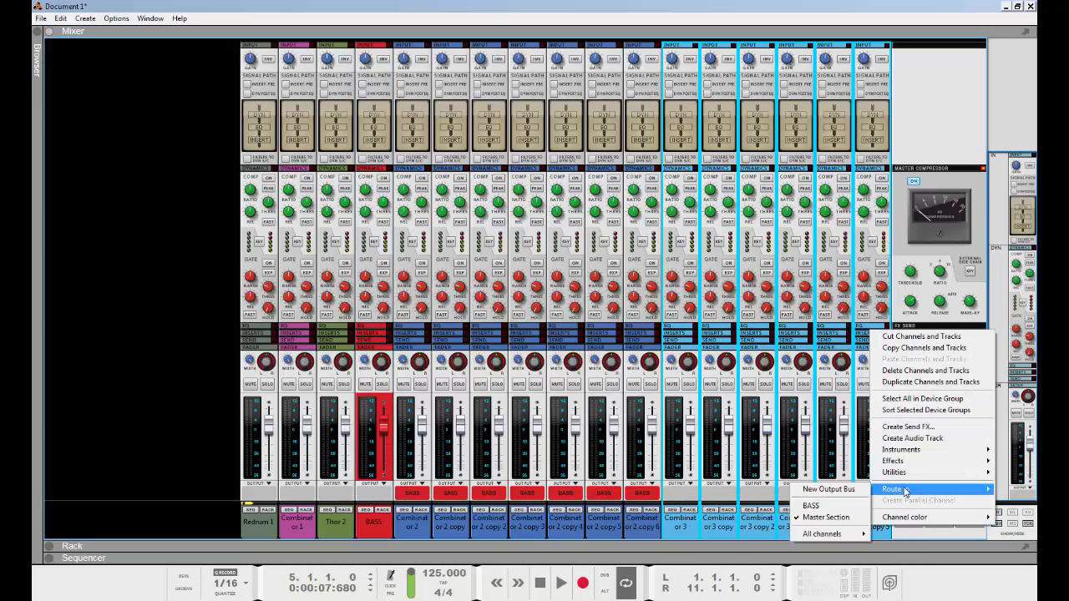
left_click(831, 488)
Step: Set the new Combinator 3 bus's channel color to Red and rename it TREBLE
left_click_drag(707, 525, 635, 533)
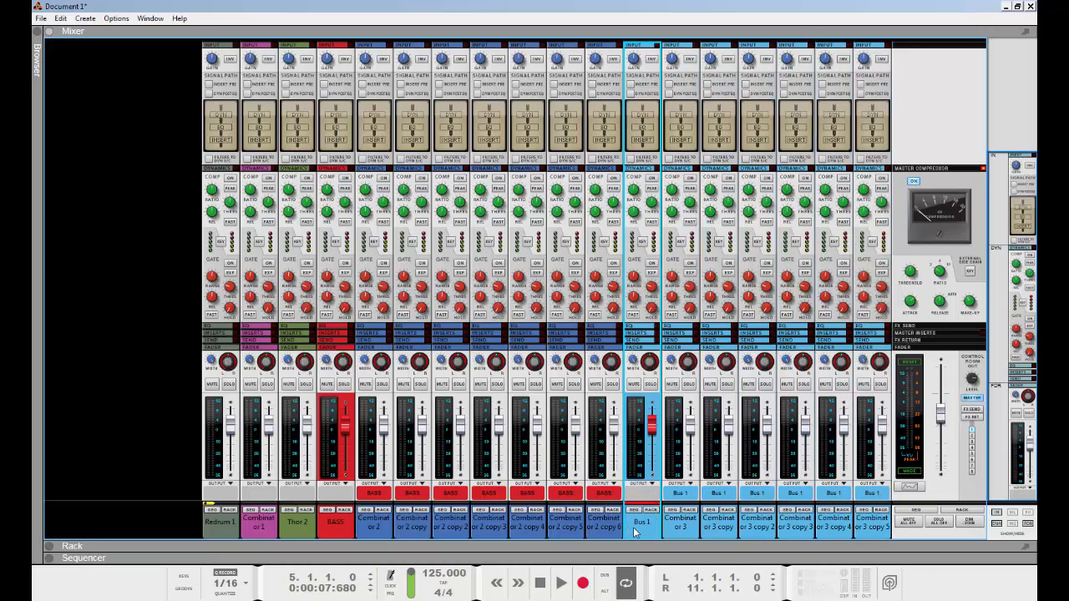
right_click(638, 540)
mouse_move(691, 522)
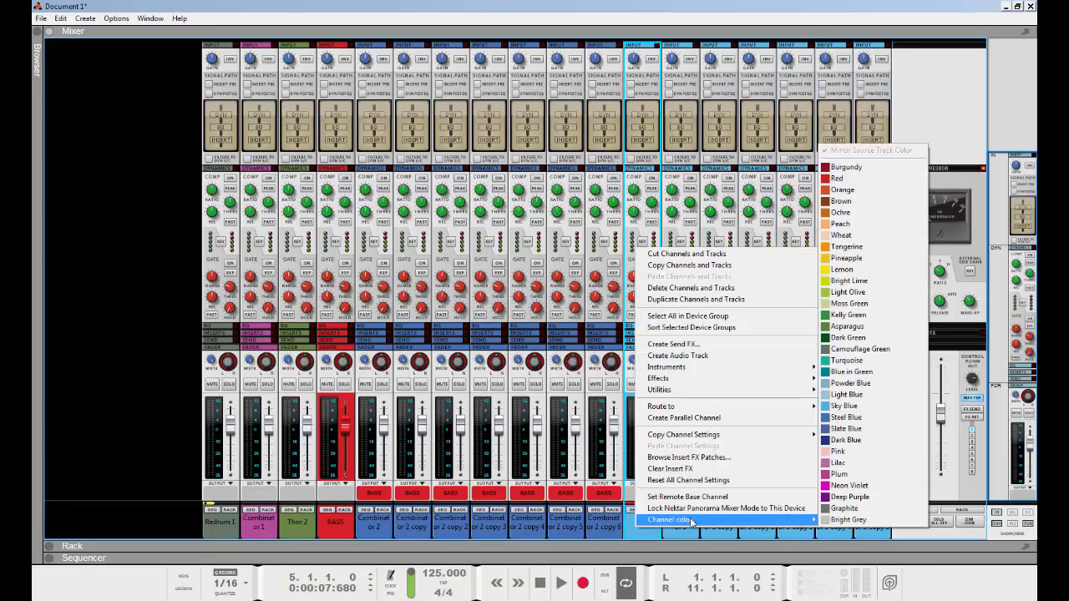
left_click(838, 178)
double_click(639, 523)
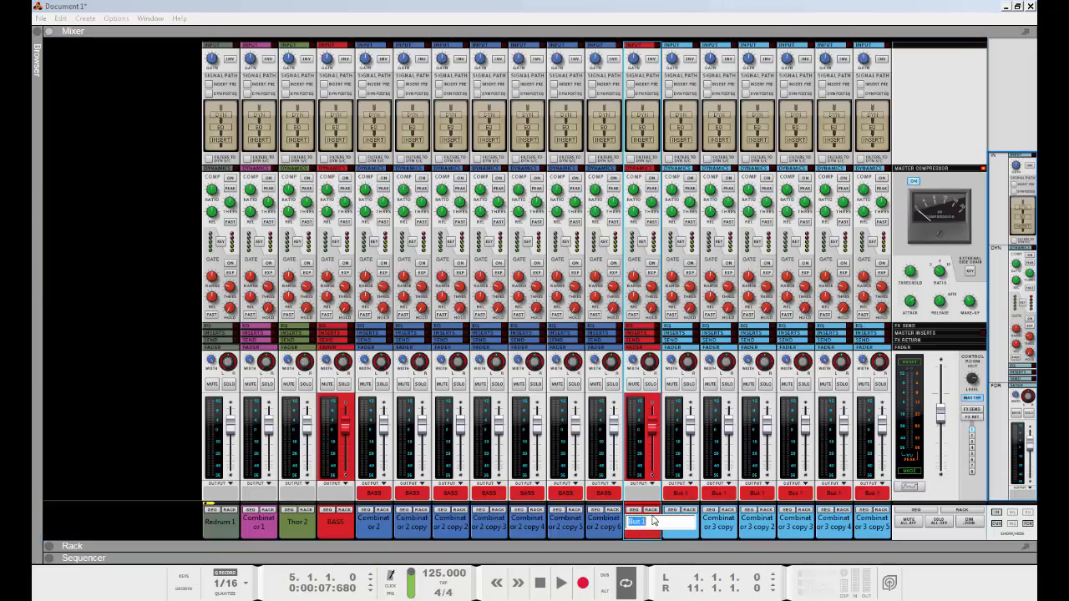
type("TREBLE")
key("Return")
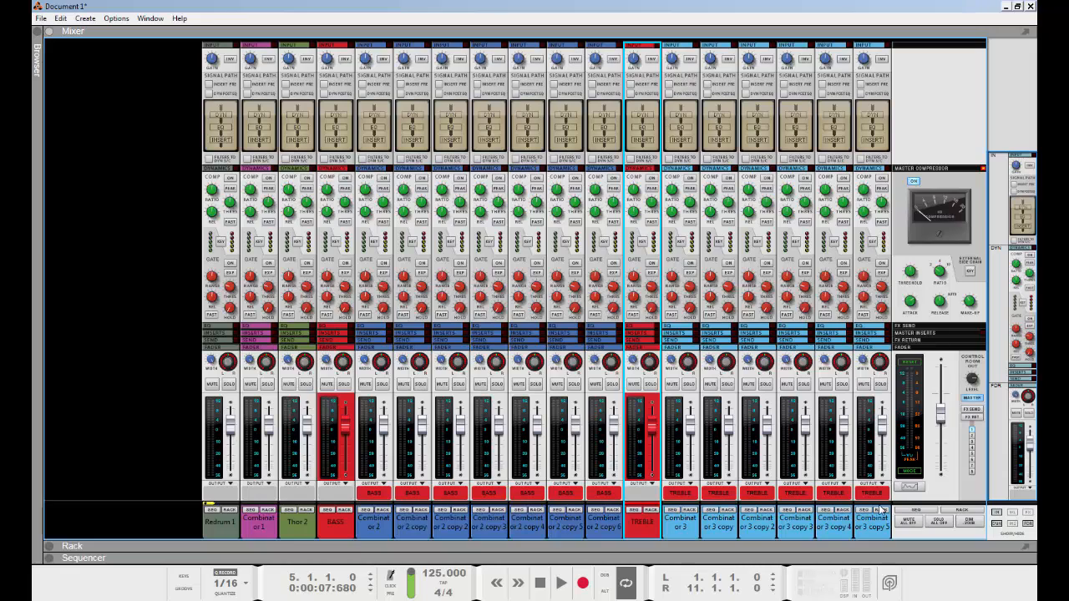
Step: Route Combinator 3 copy 2 and Combinator 3 copy 3 to a new output bus and place that bus just before them
left_click(765, 531)
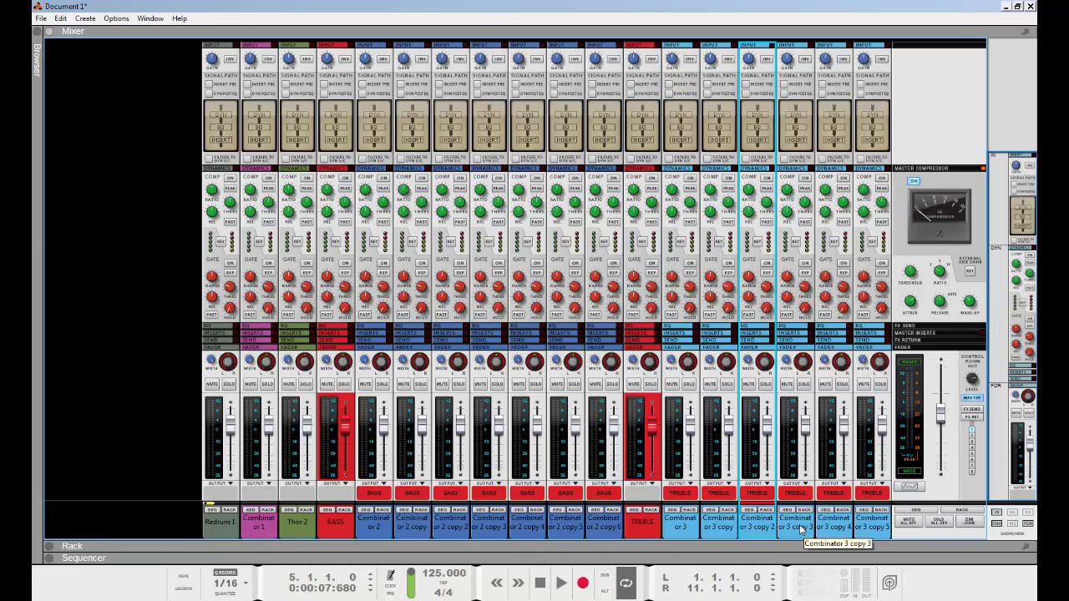
left_click(801, 529)
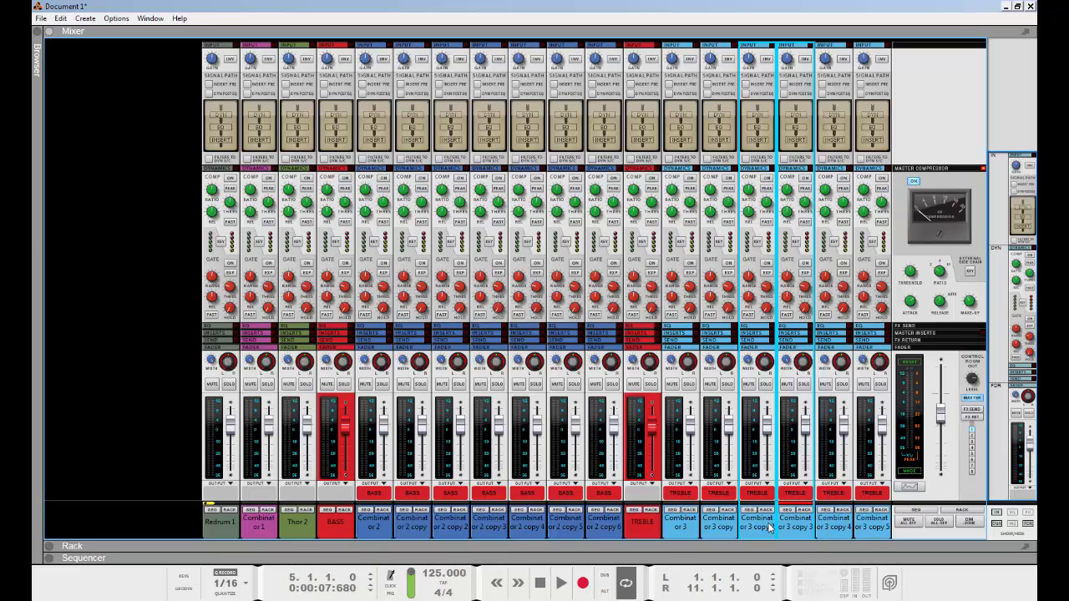
right_click(770, 519)
mouse_move(836, 516)
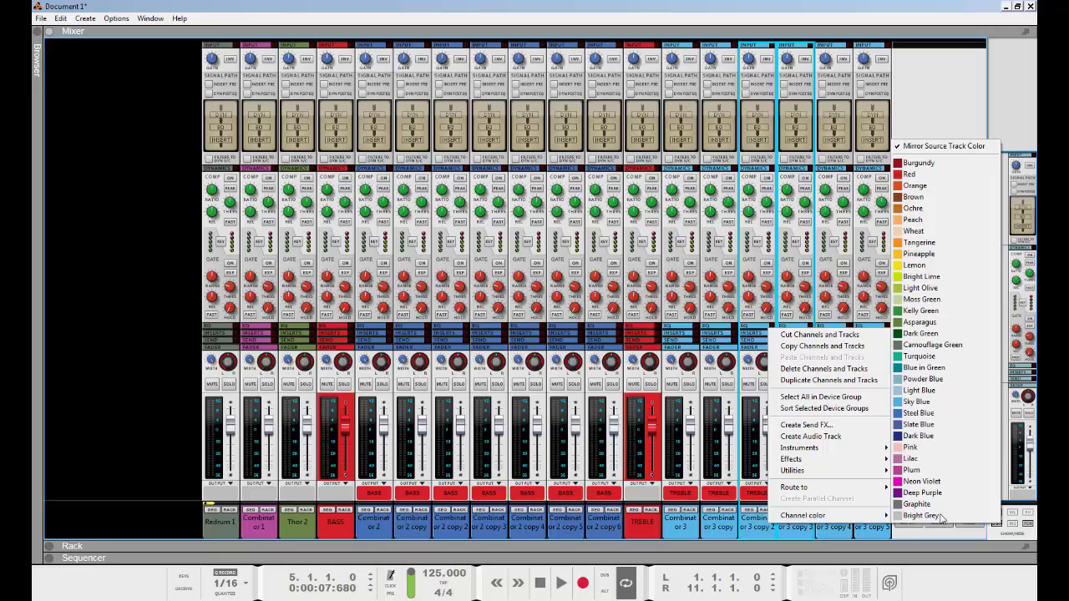
mouse_move(868, 487)
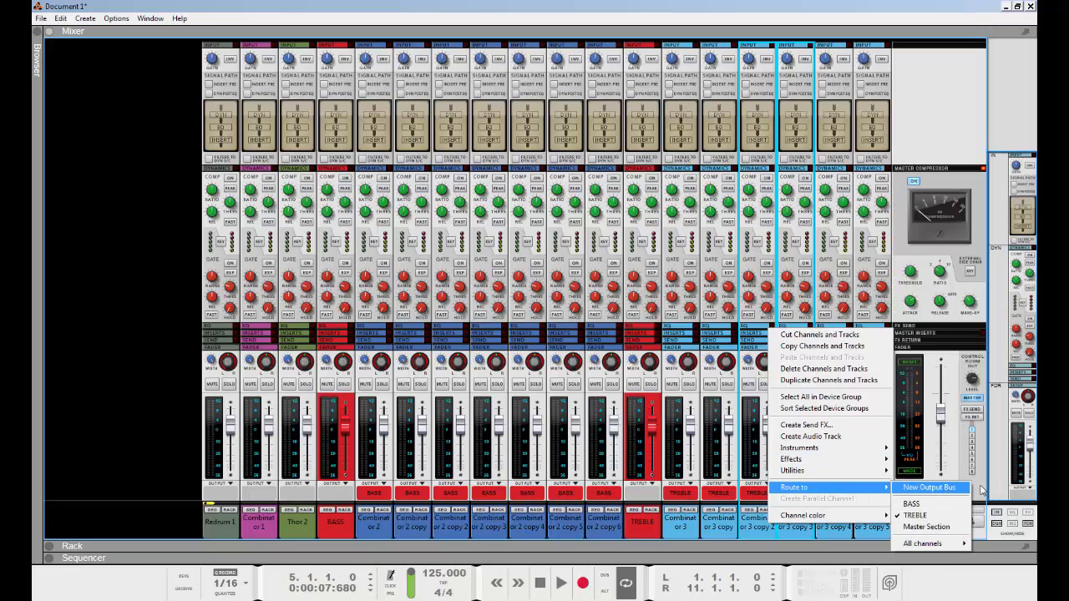
left_click(954, 491)
left_click_drag(794, 533, 706, 530)
Step: Set the channel color of the new bus ahead of Combinator 3 copy 2 to Orange
right_click(719, 536)
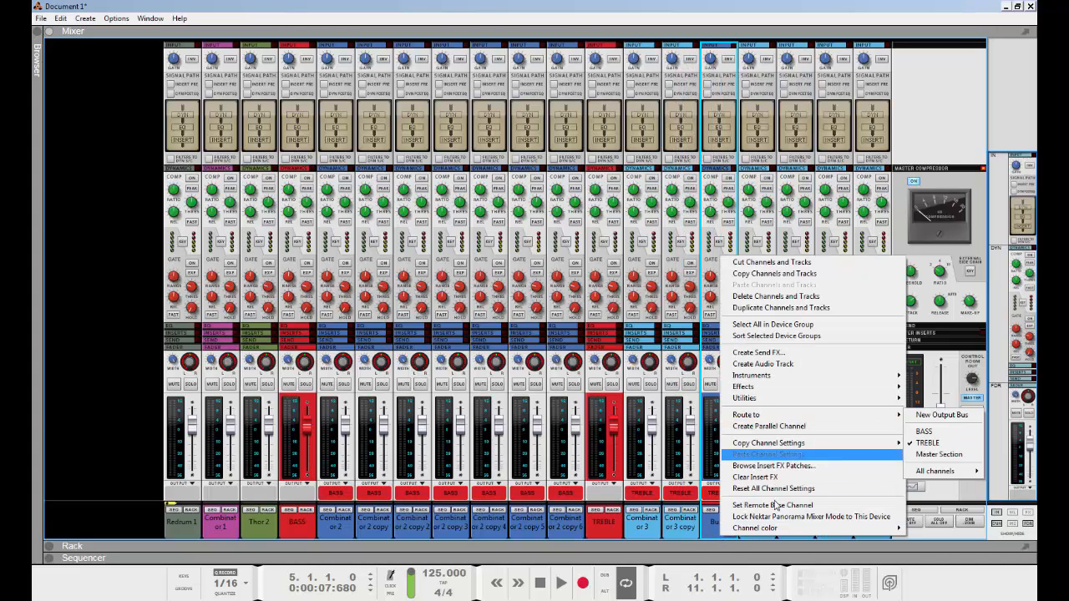
mouse_move(785, 528)
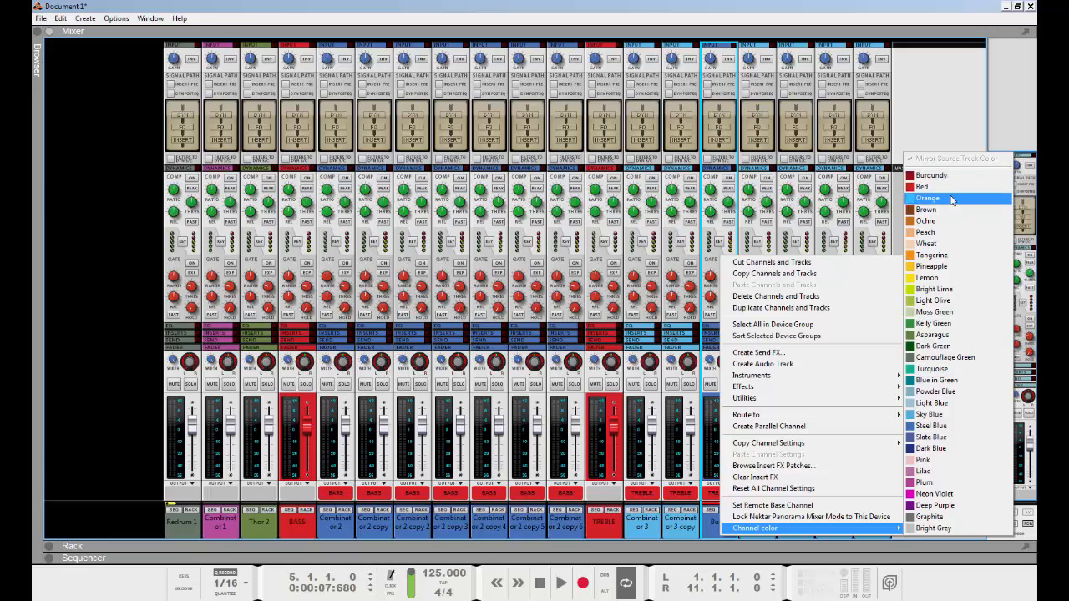
left_click(952, 199)
Step: Examine how Combinator 3 copy 2 and copy 3 feed Bus 1 and how Bus 1 feeds TREBLE
left_click(748, 530)
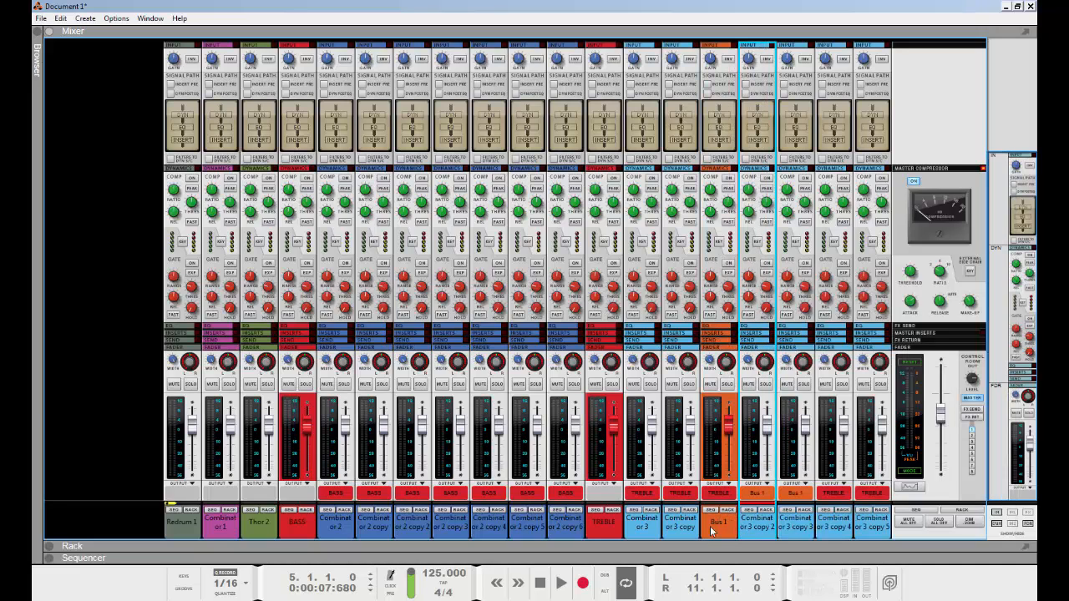
left_click(687, 530)
left_click(717, 533)
left_click_drag(717, 532, 725, 525)
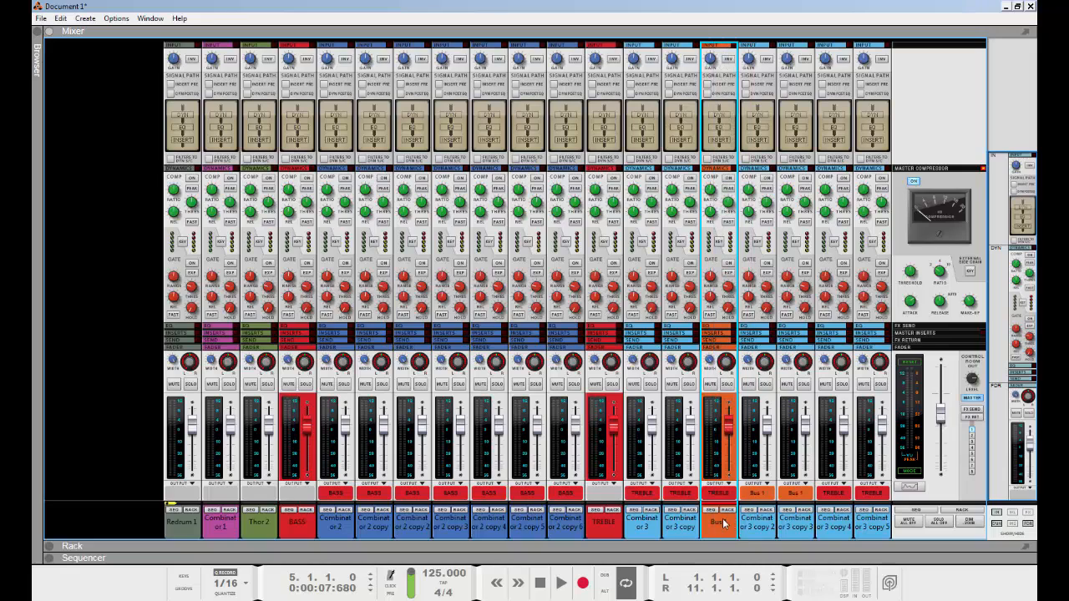
left_click(610, 529)
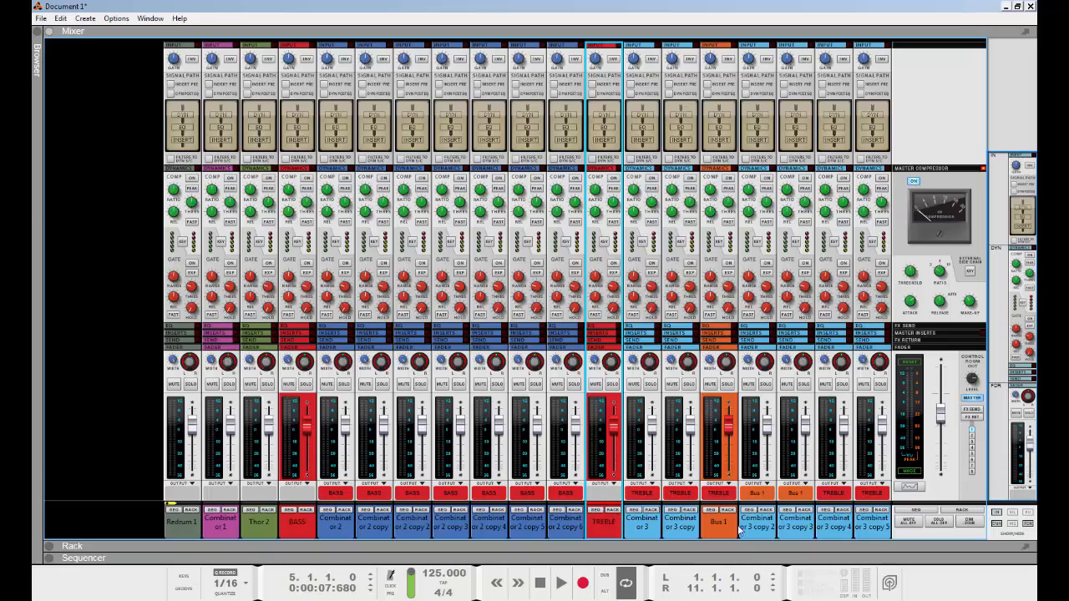
left_click(774, 535)
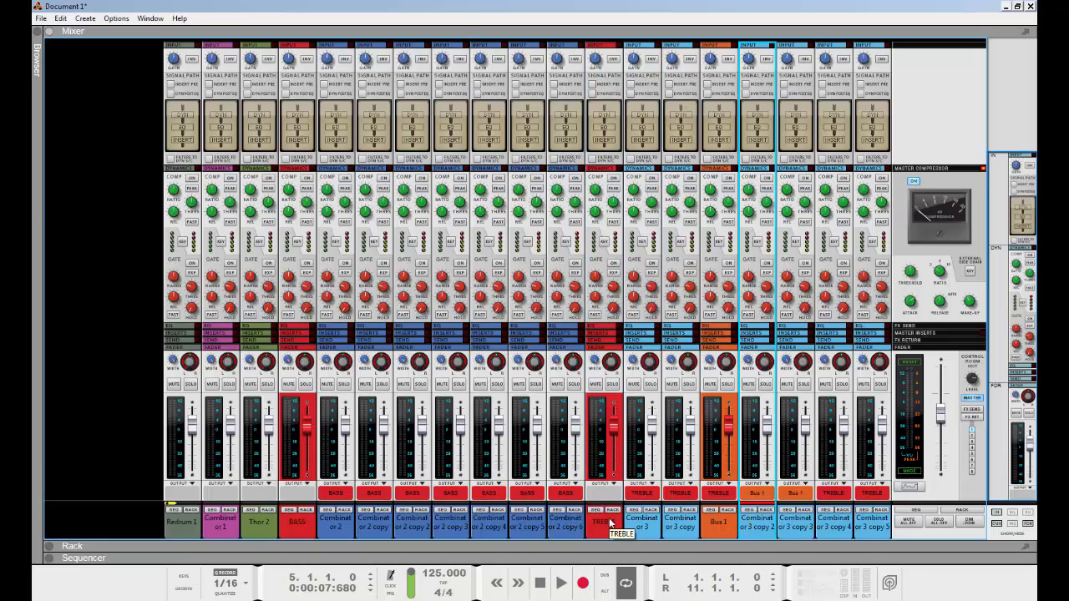
left_click(795, 528)
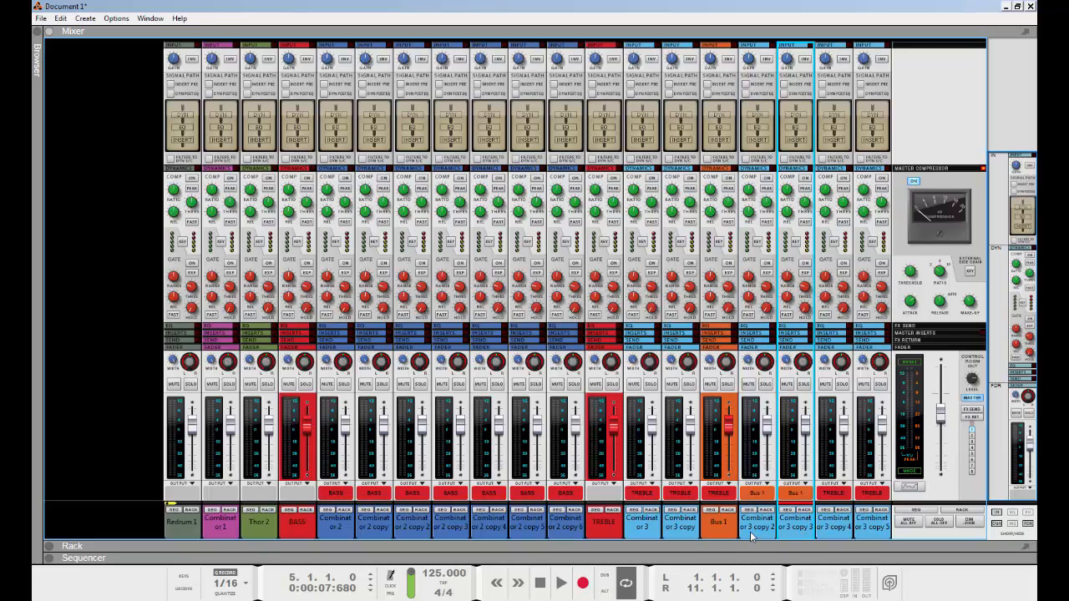
left_click(603, 526)
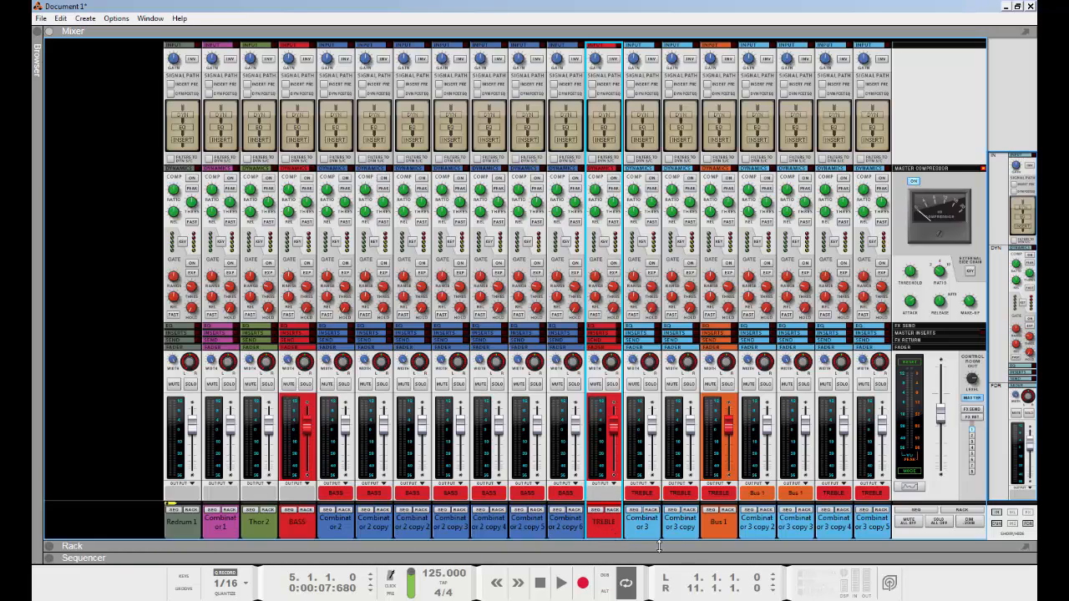
left_click(726, 531)
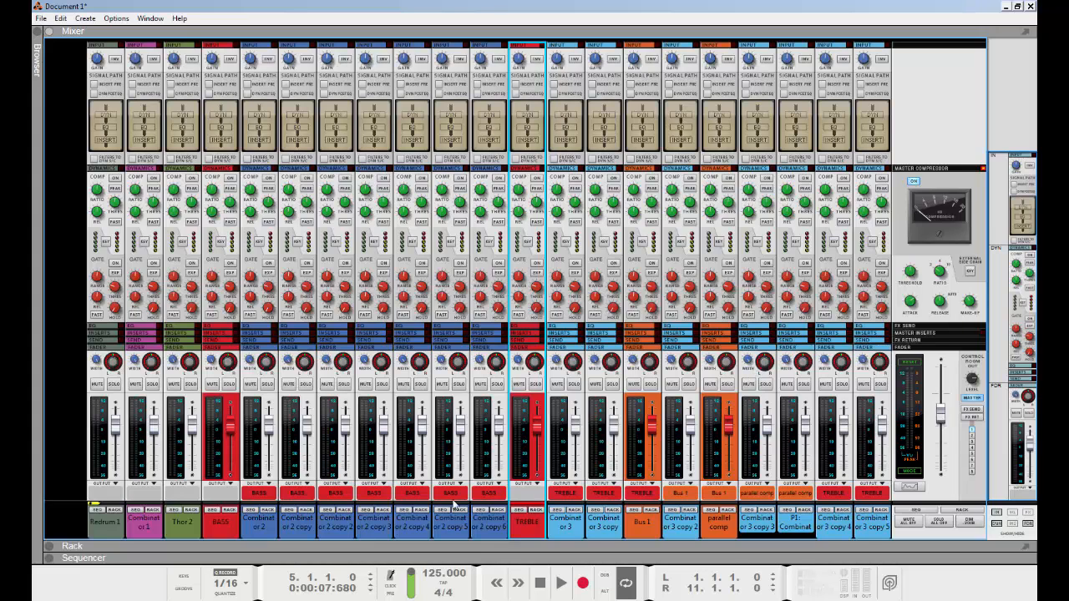
Step: Go to the rack and show the insert FX section of the BASS bus device
left_click(504, 511)
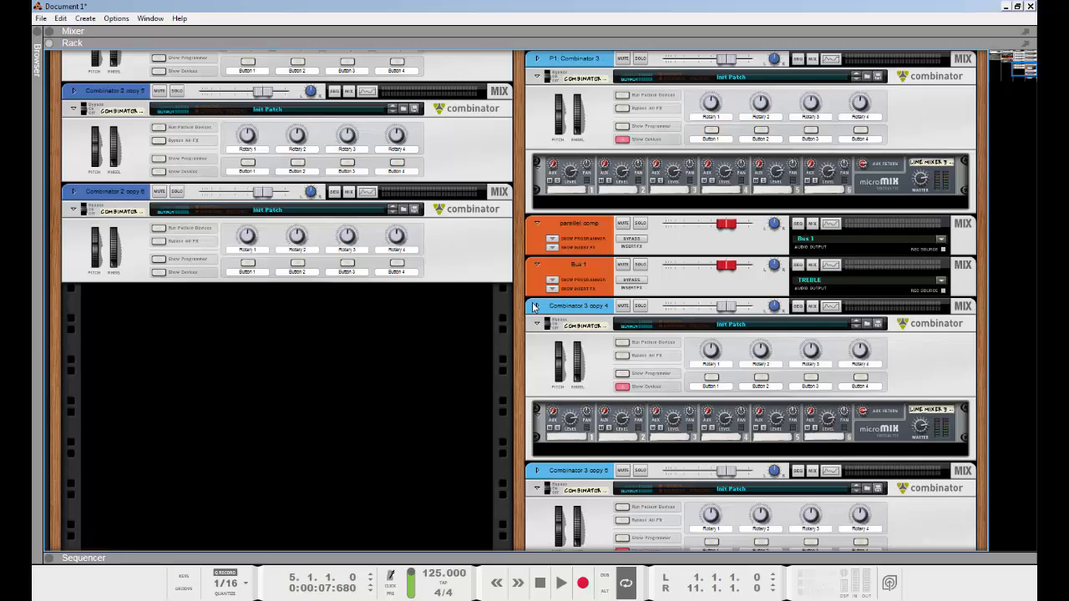
scroll(635, 464, "up", 1)
scroll(635, 464, "up", 4)
scroll(634, 464, "left", 4)
scroll(816, 175, "up", 3)
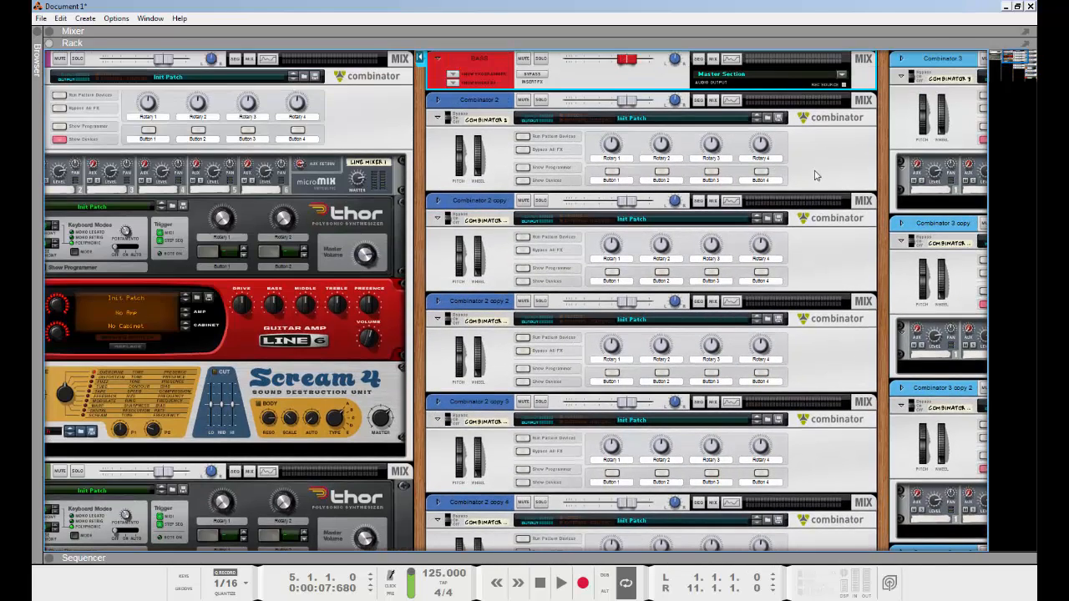
left_click(454, 83)
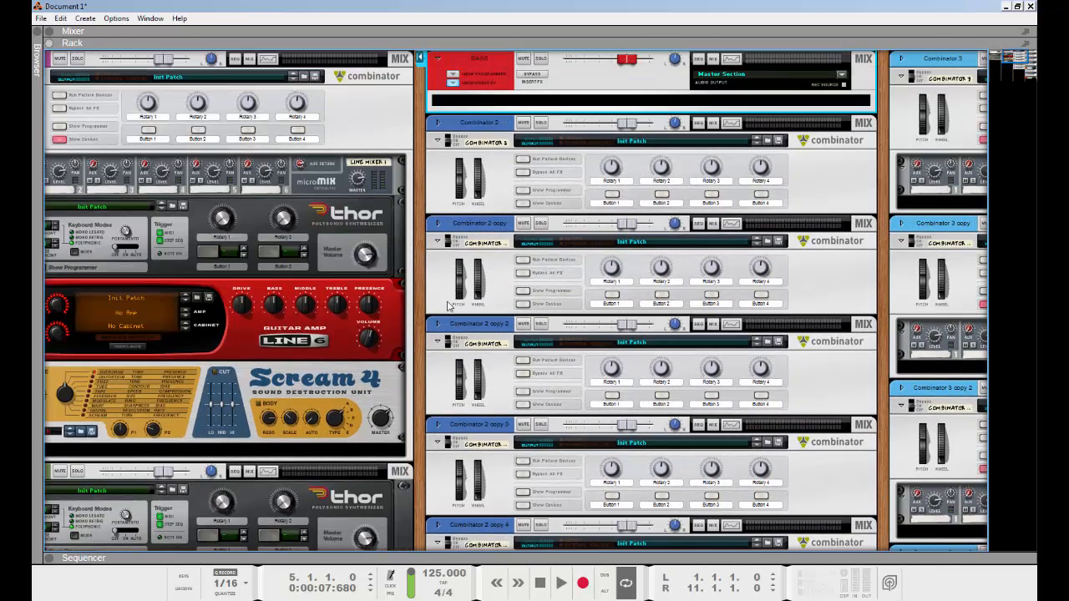
Step: Find the Synapse GQ-7 Graphic Equalizer among the effects in the browser and add it to the BASS bus inserts
left_click(36, 272)
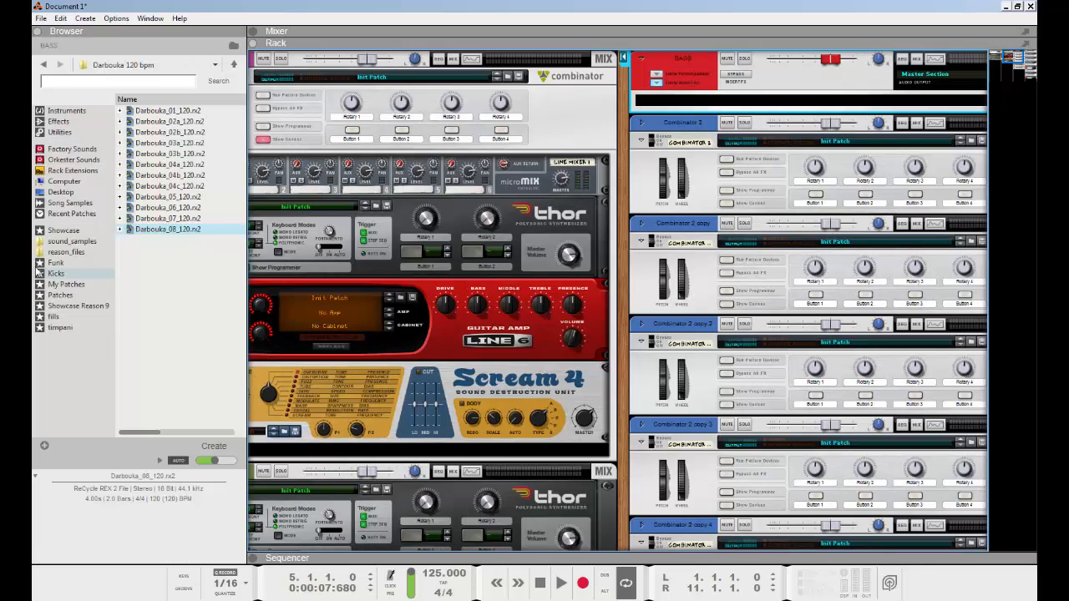
left_click(59, 121)
scroll(182, 315, "down", 3)
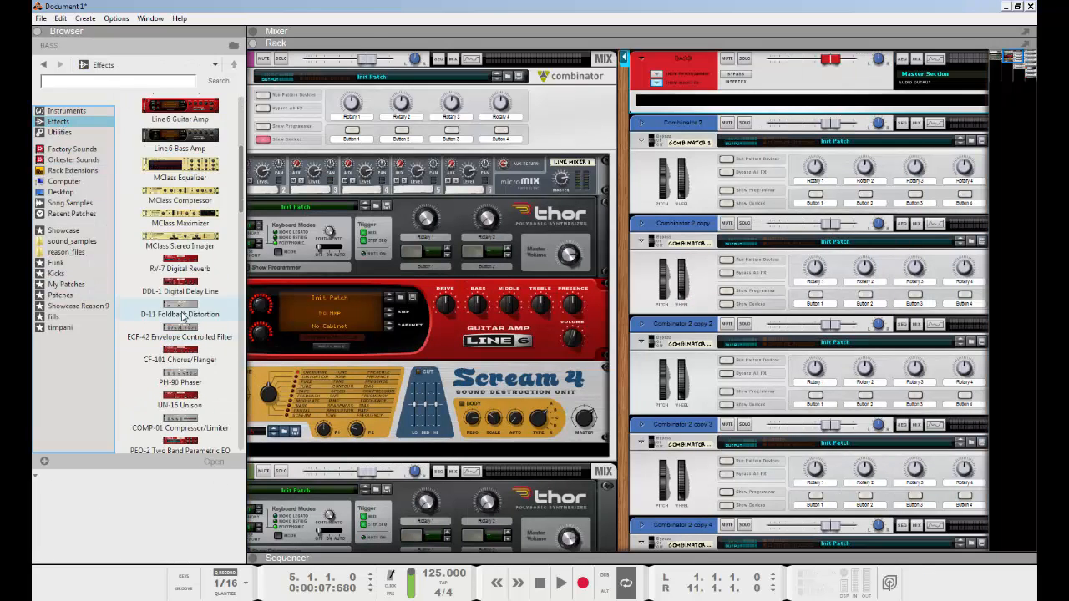
scroll(183, 316, "down", 15)
left_click(182, 282)
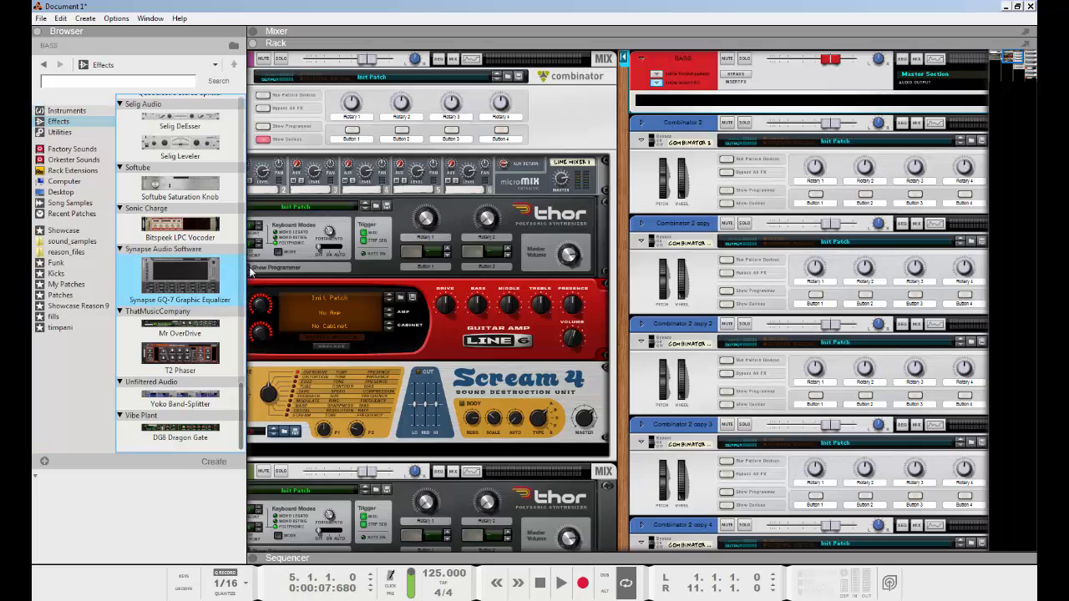
left_click_drag(251, 269, 818, 96)
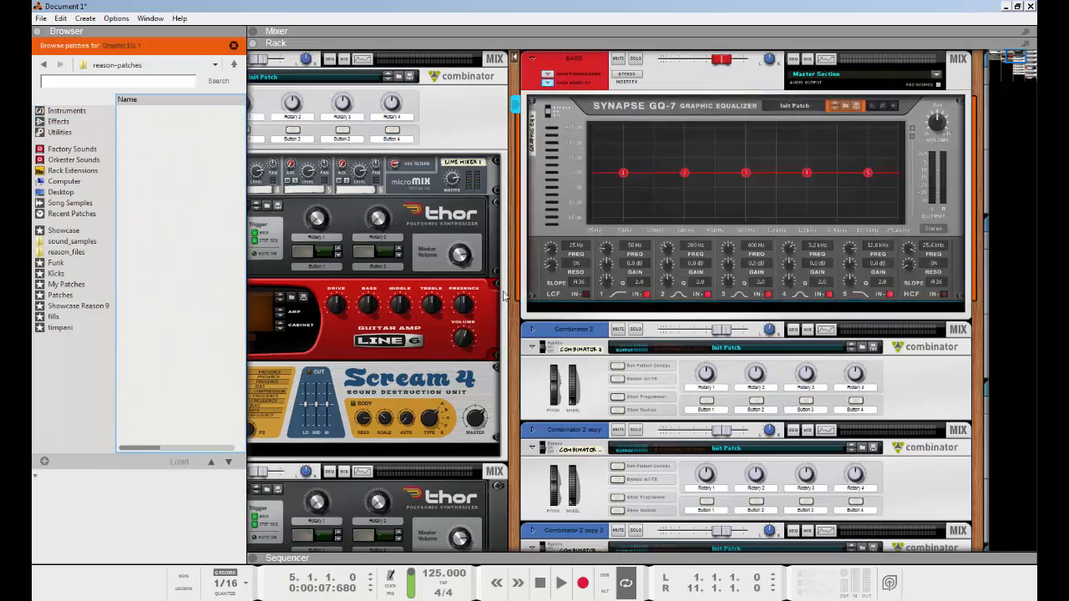
Step: Look over the rack column of Combinator 2 copies beneath the BASS bus equalizer and the neighbouring Combinator 3 column
left_click_drag(512, 306, 444, 432)
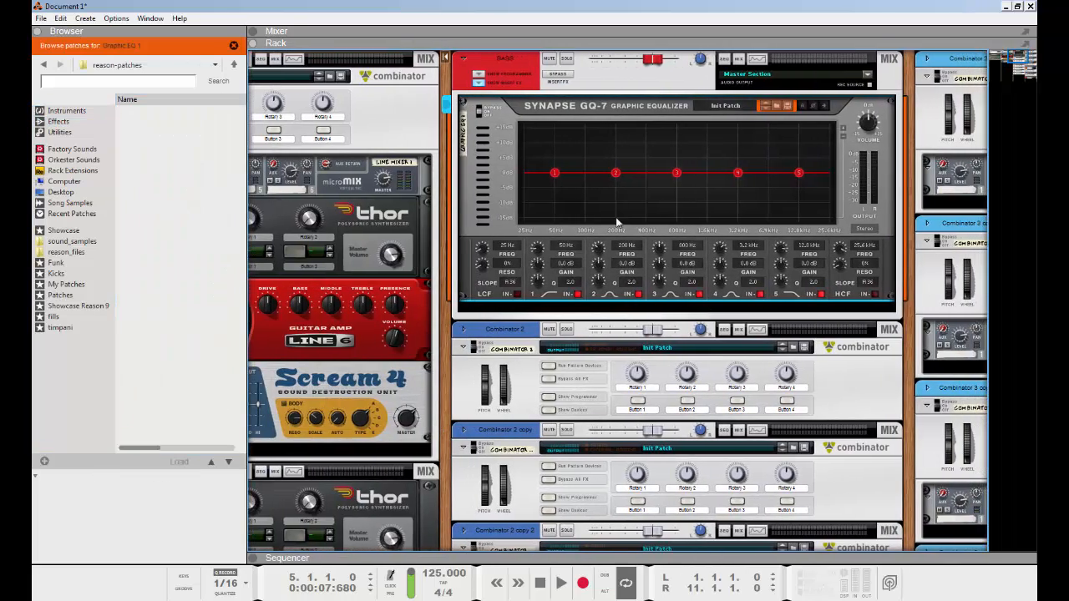
scroll(869, 347, "down", 15)
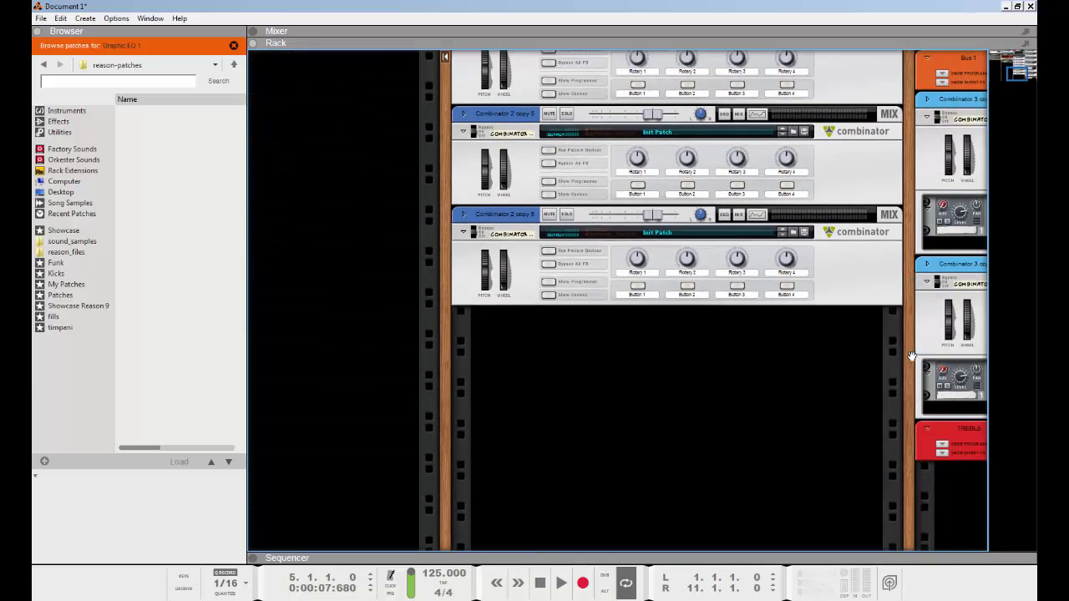
scroll(911, 356, "up", 5)
scroll(912, 356, "up", 10)
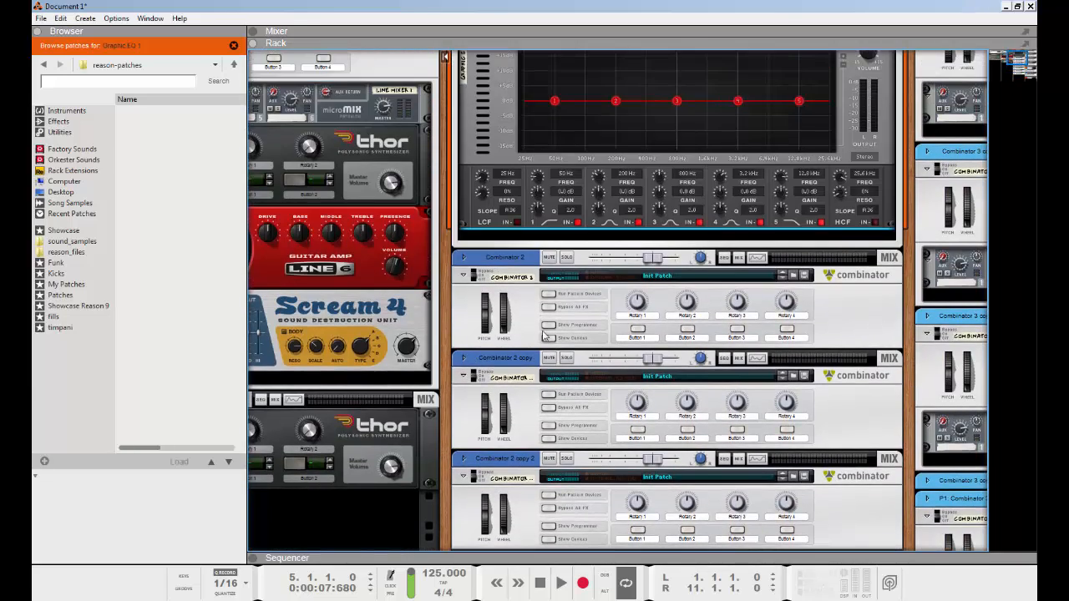
scroll(643, 482, "down", 1)
scroll(643, 482, "down", 4)
scroll(622, 330, "up", 6)
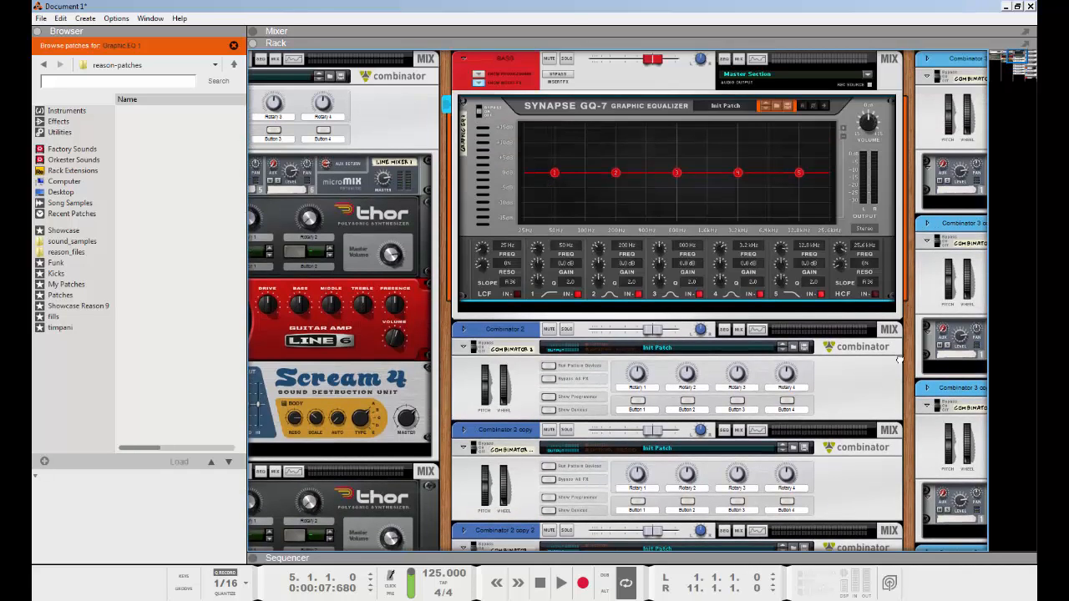
left_click_drag(908, 357, 866, 407)
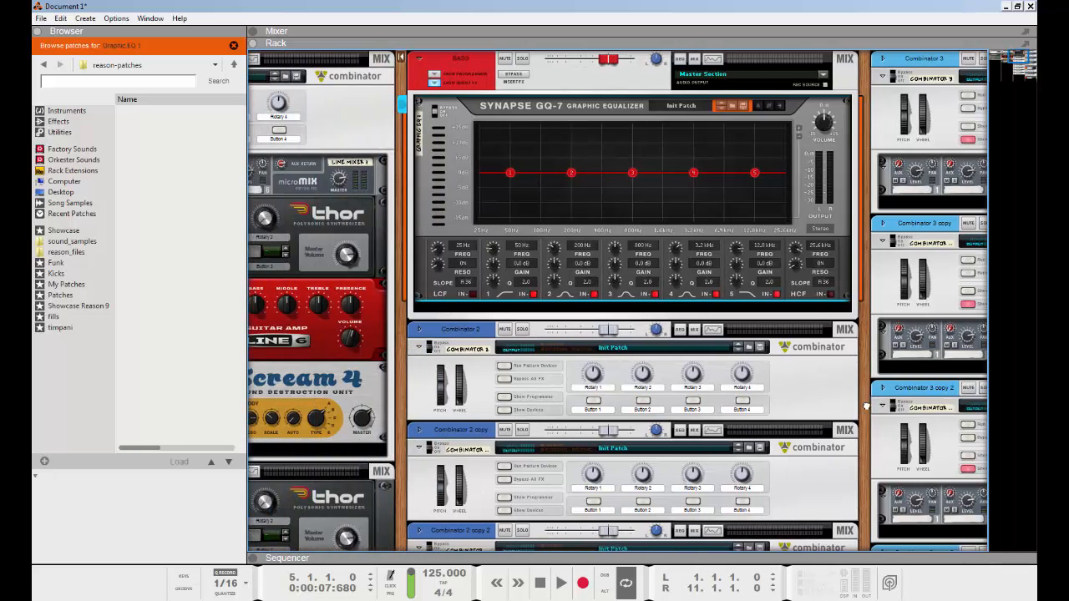
left_click_drag(864, 393, 894, 480)
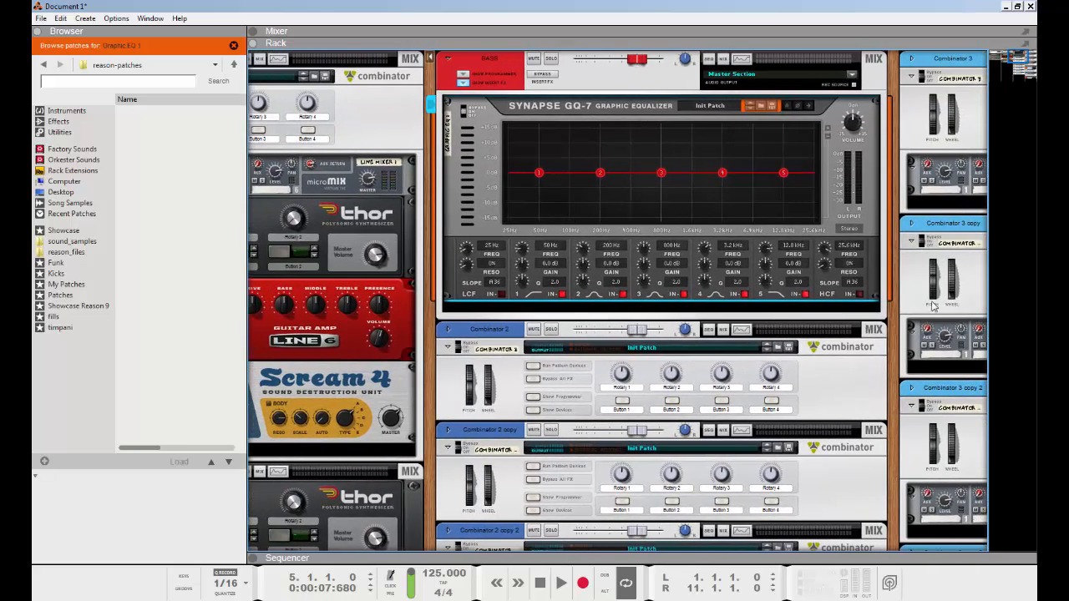
left_click_drag(891, 365, 980, 261)
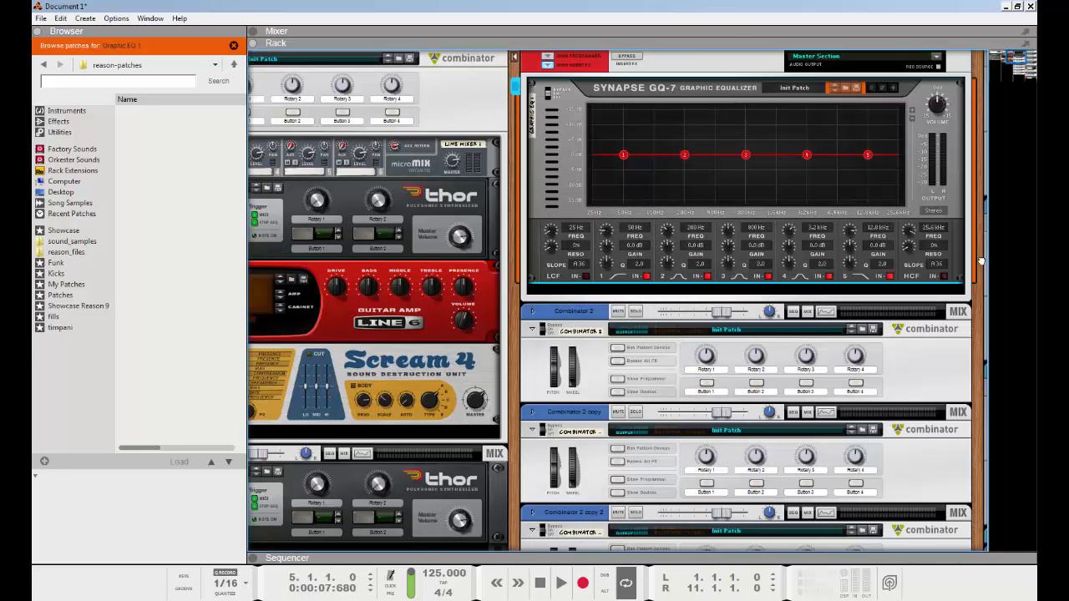